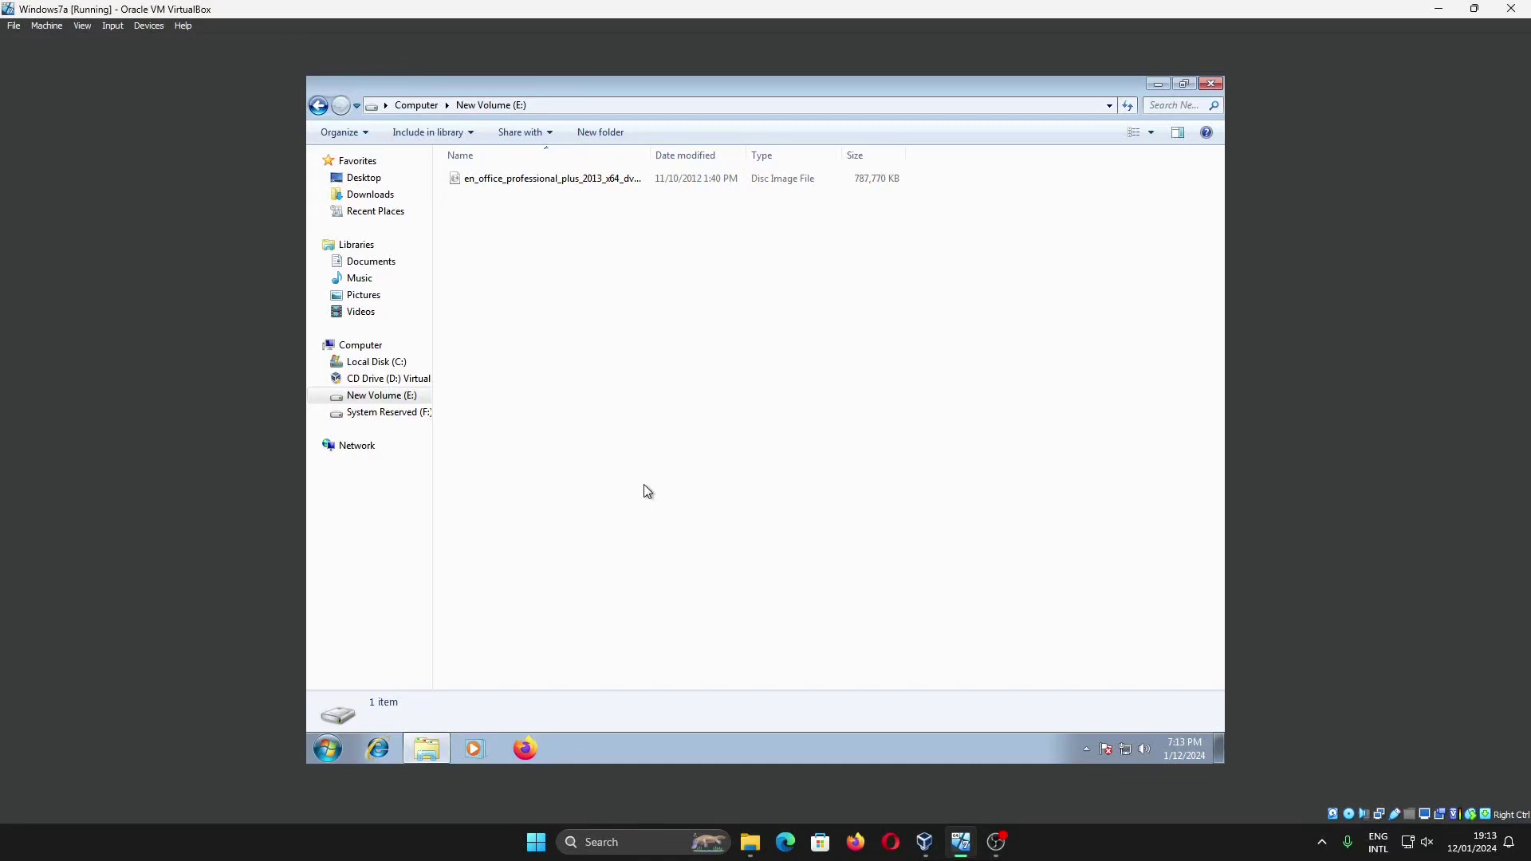
Step: Restore the E: drive window to a smaller centered size and try opening the Office 2013 disc image, dismissing the disc burner
{"action": "double_click", "coordinate": [729, 82]}
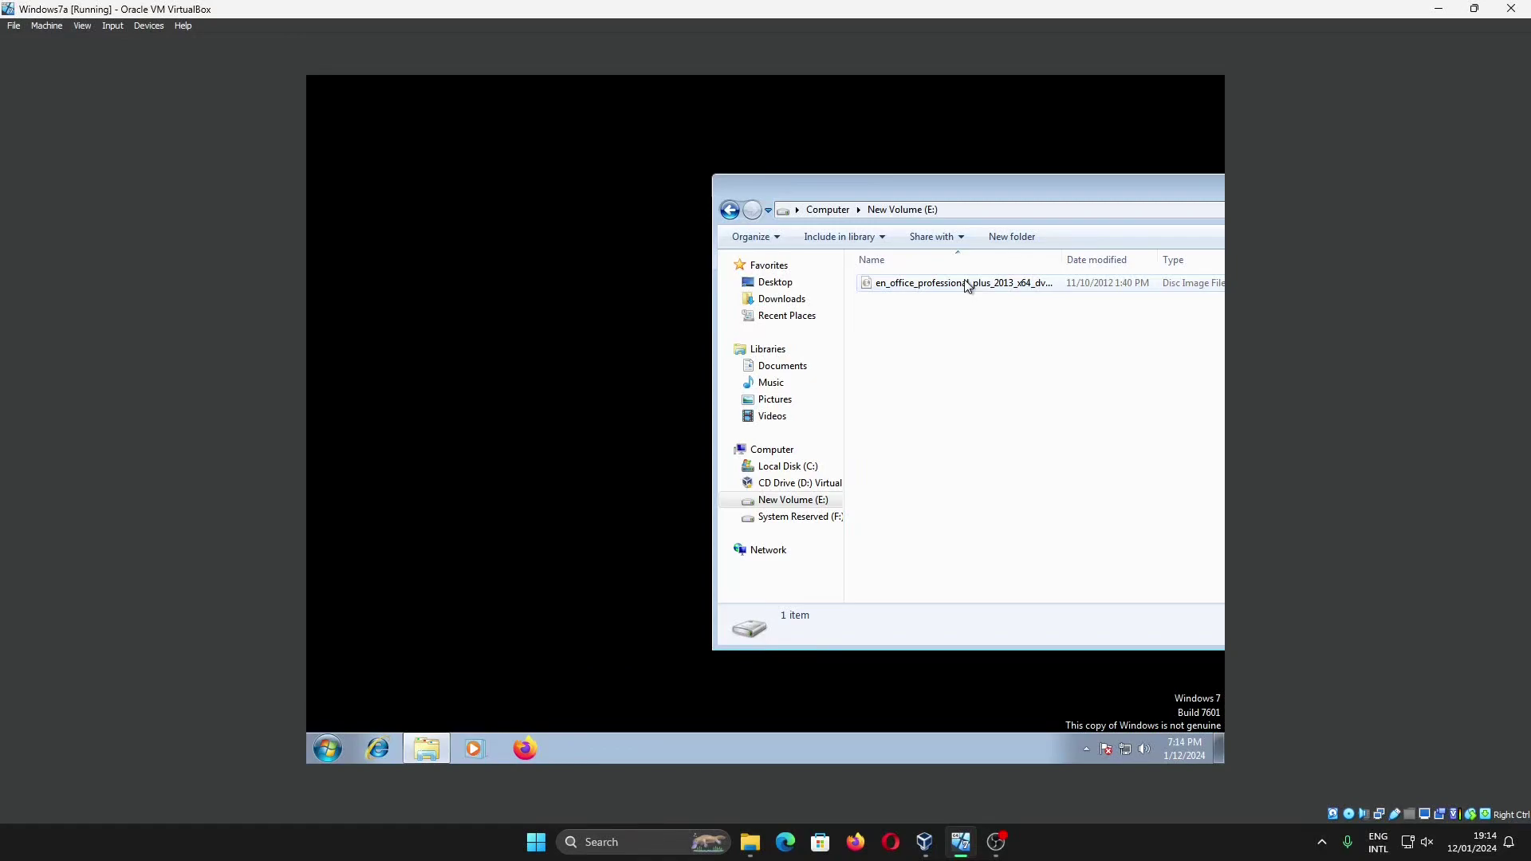
{"action": "left_click_drag", "start_coordinate": [972, 193], "coordinate": [727, 196]}
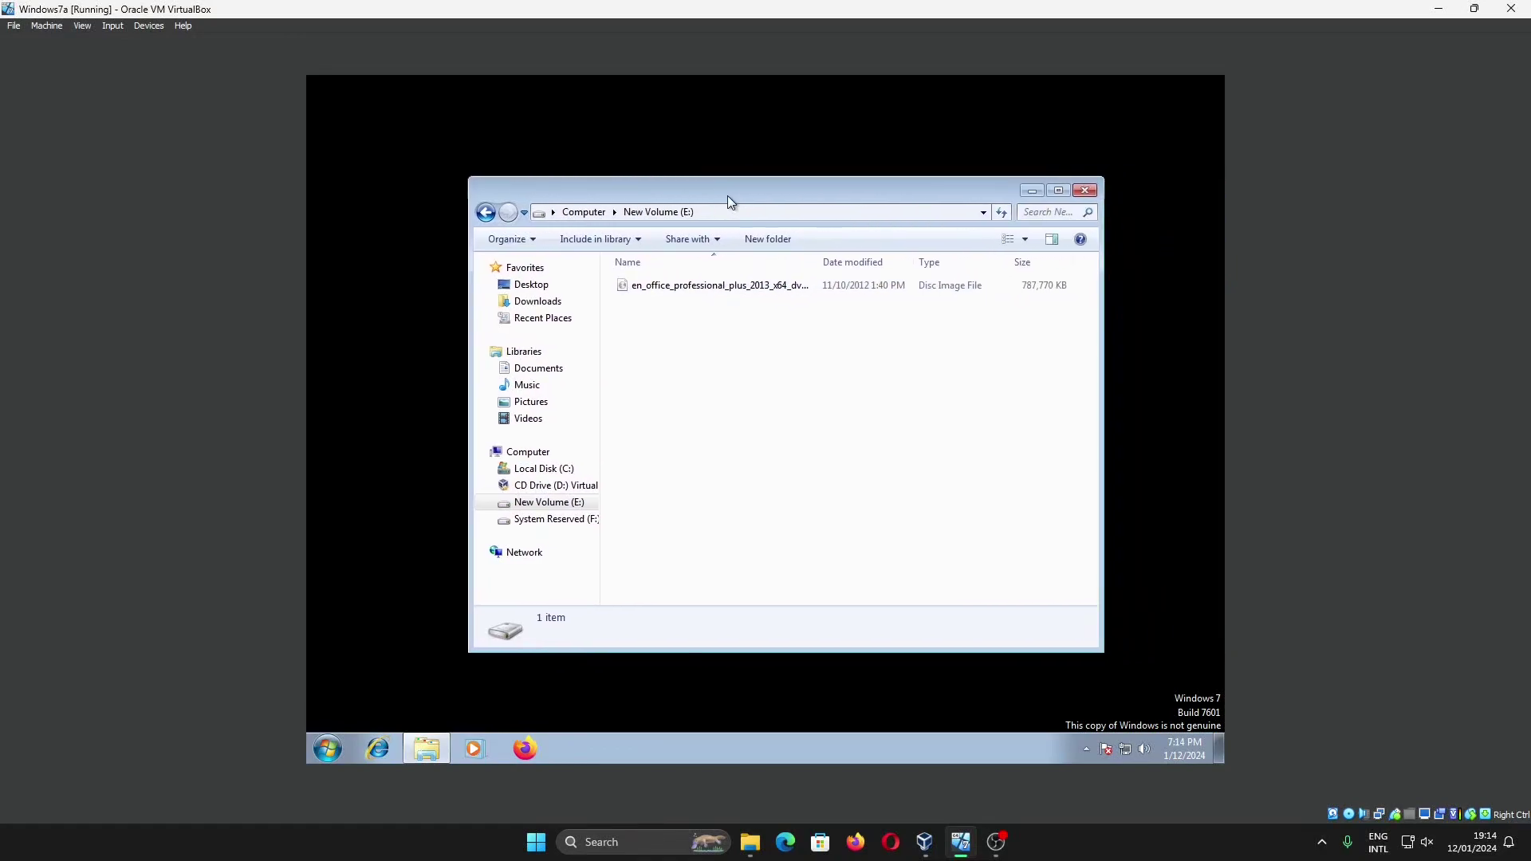
{"action": "double_click", "coordinate": [690, 286]}
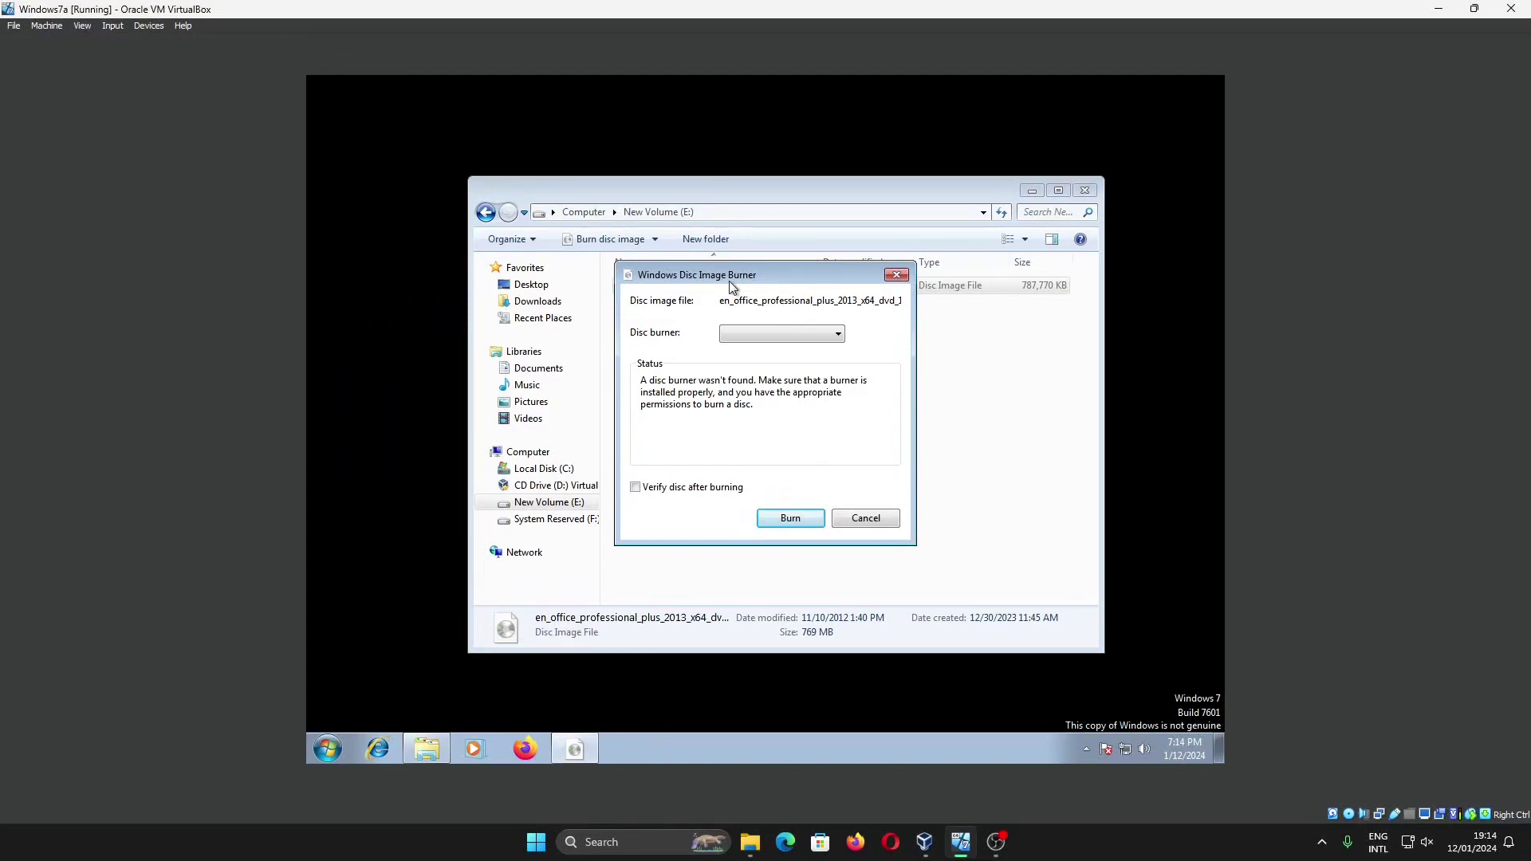
{"action": "left_click", "coordinate": [863, 520]}
Step: Open a second Explorer window showing the Downloads folder and arrange it beside the E: drive window
{"action": "middle_click", "coordinate": [426, 748]}
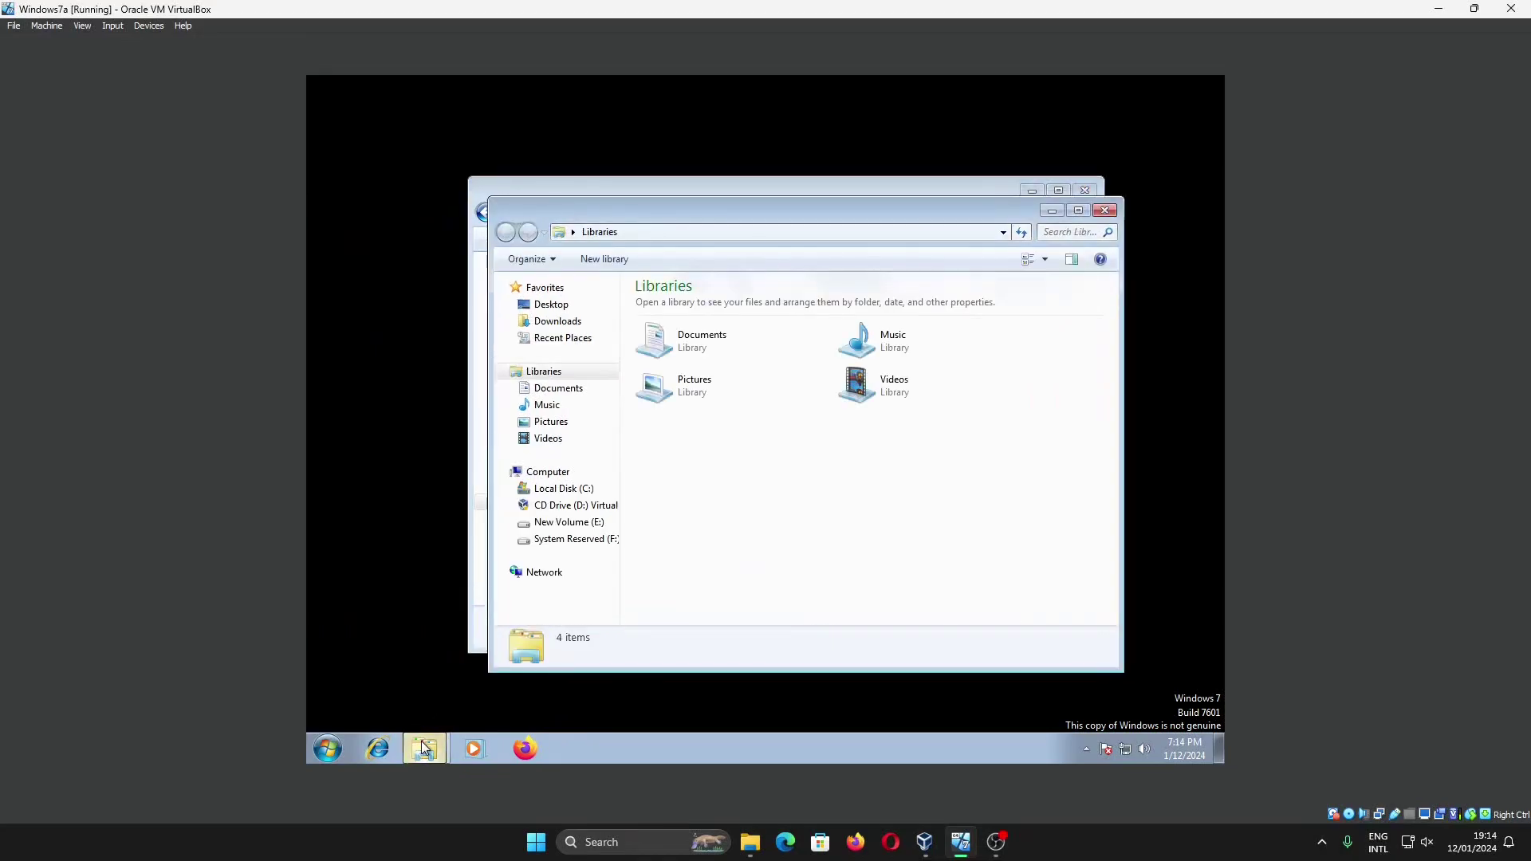
{"action": "left_click", "coordinate": [568, 321]}
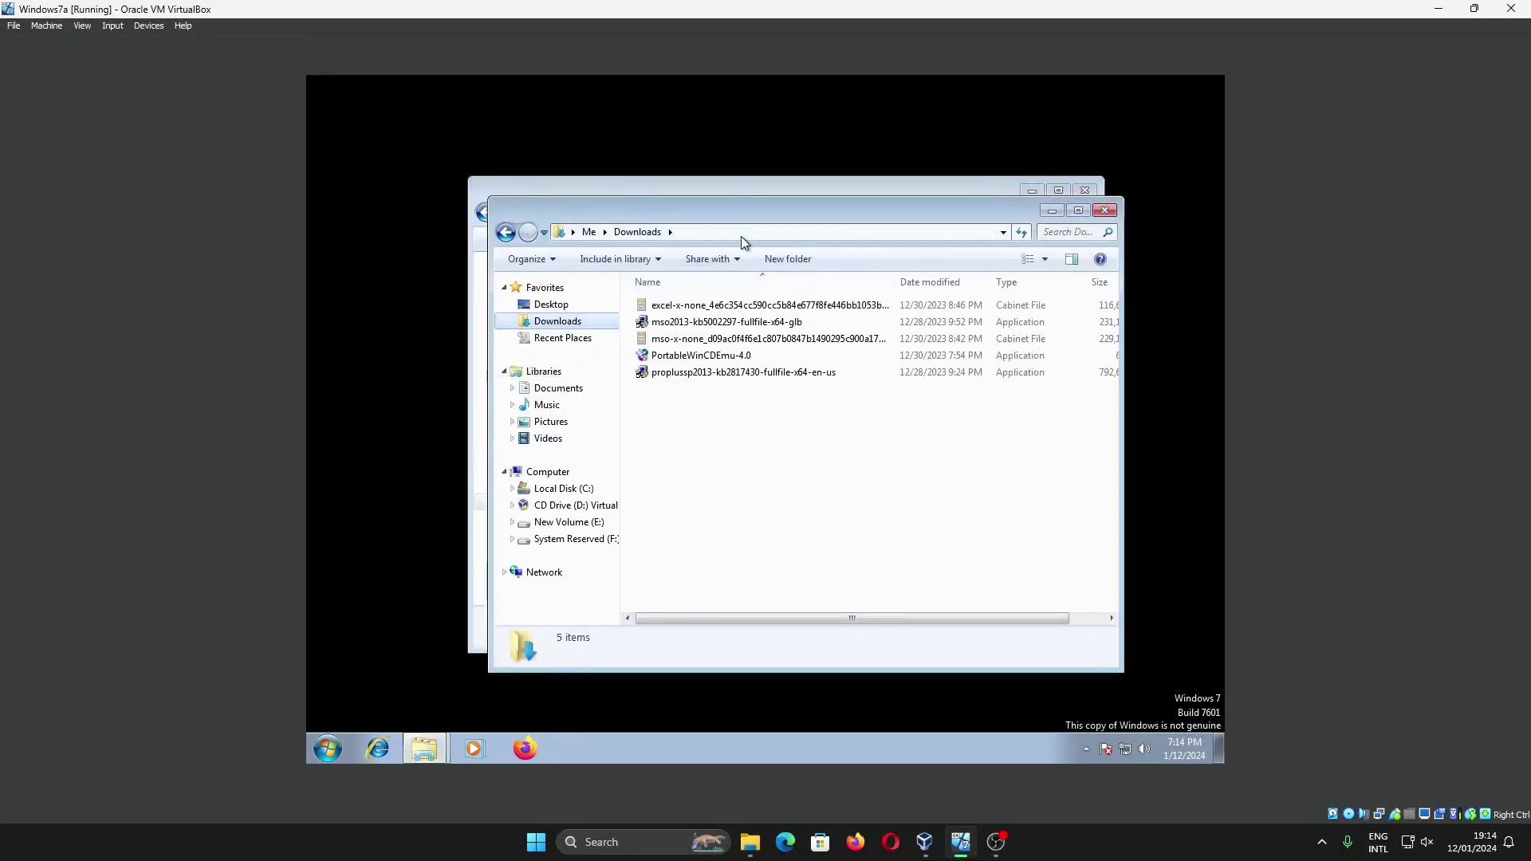
{"action": "left_click_drag", "start_coordinate": [774, 219], "coordinate": [523, 319]}
{"action": "left_click_drag", "start_coordinate": [720, 185], "coordinate": [912, 194]}
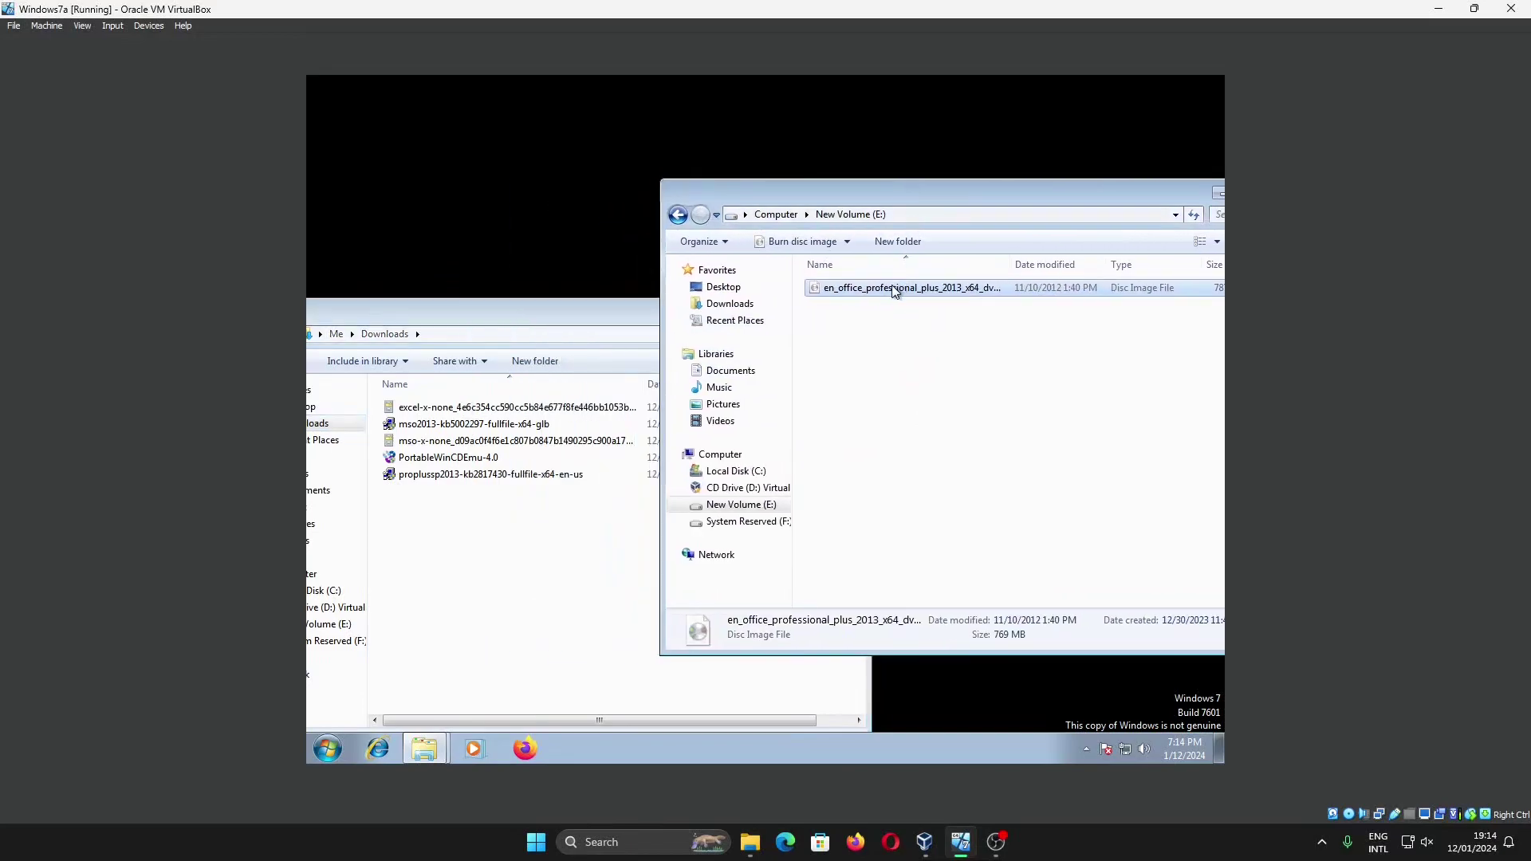
Step: Check the file type in the Office 2013 disc image's properties and close them
{"action": "right_click", "coordinate": [893, 291]}
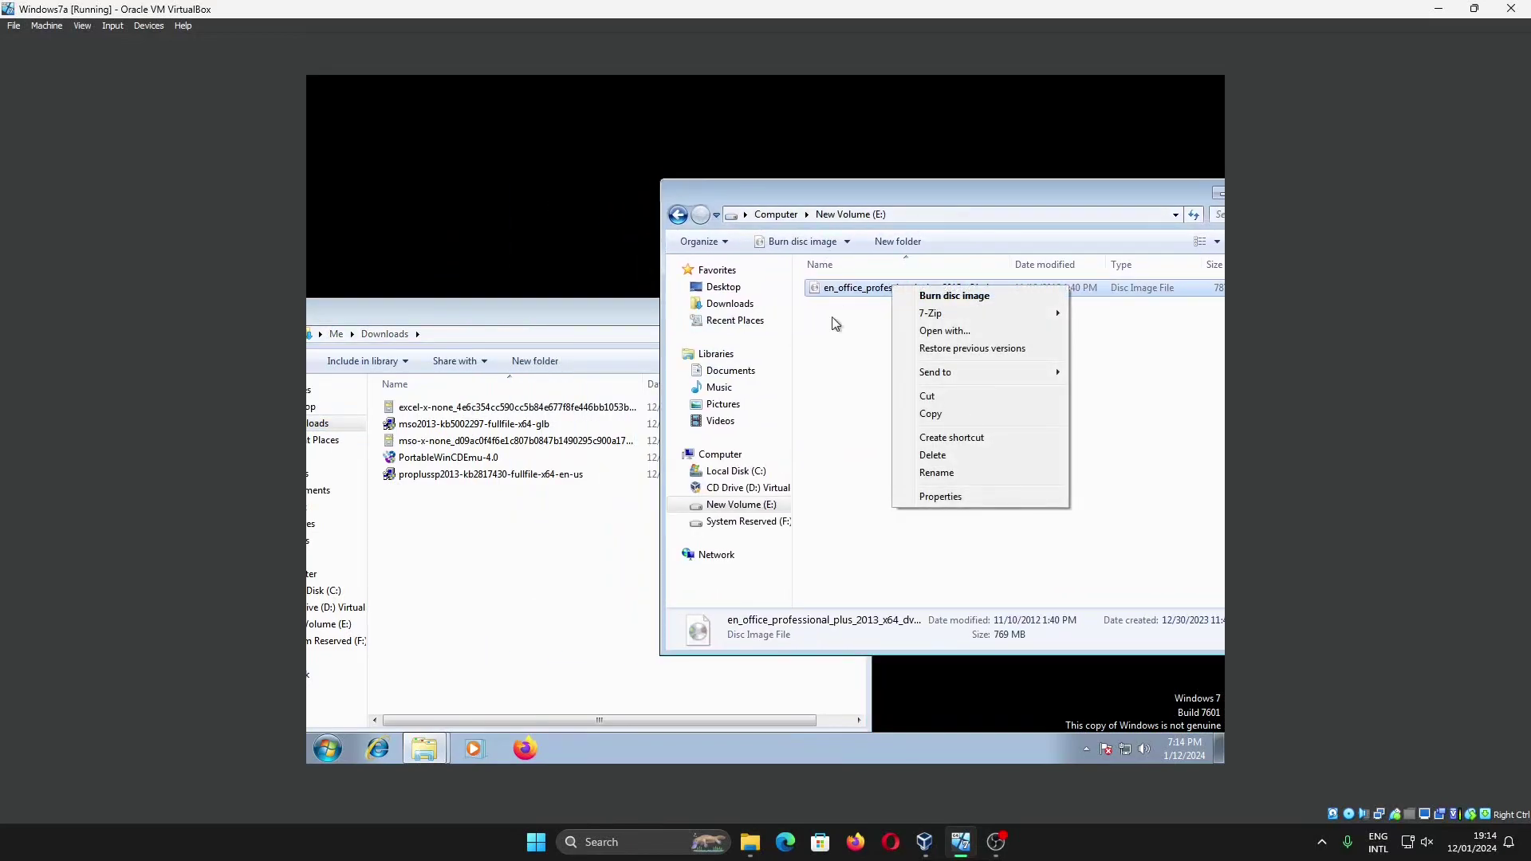
{"action": "left_click", "coordinate": [943, 496]}
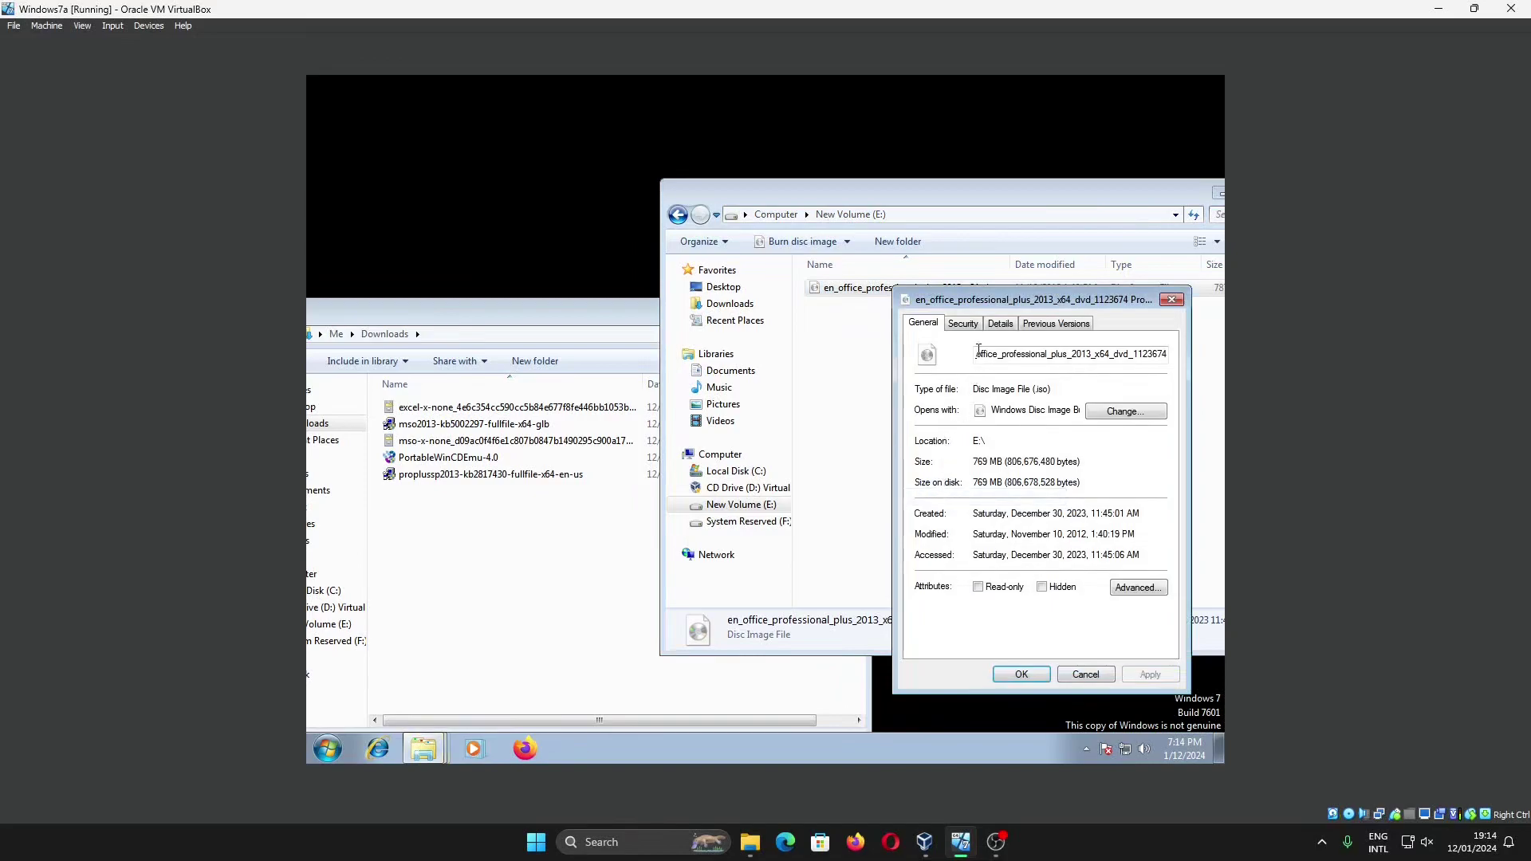
{"action": "mouse_move", "coordinate": [1050, 388]}
{"action": "left_mouse_down"}
{"action": "mouse_move", "coordinate": [969, 389]}
{"action": "mouse_move", "coordinate": [1063, 390]}
{"action": "left_mouse_up"}
{"action": "left_click", "coordinate": [1063, 391]}
{"action": "key", "text": "Escape"}
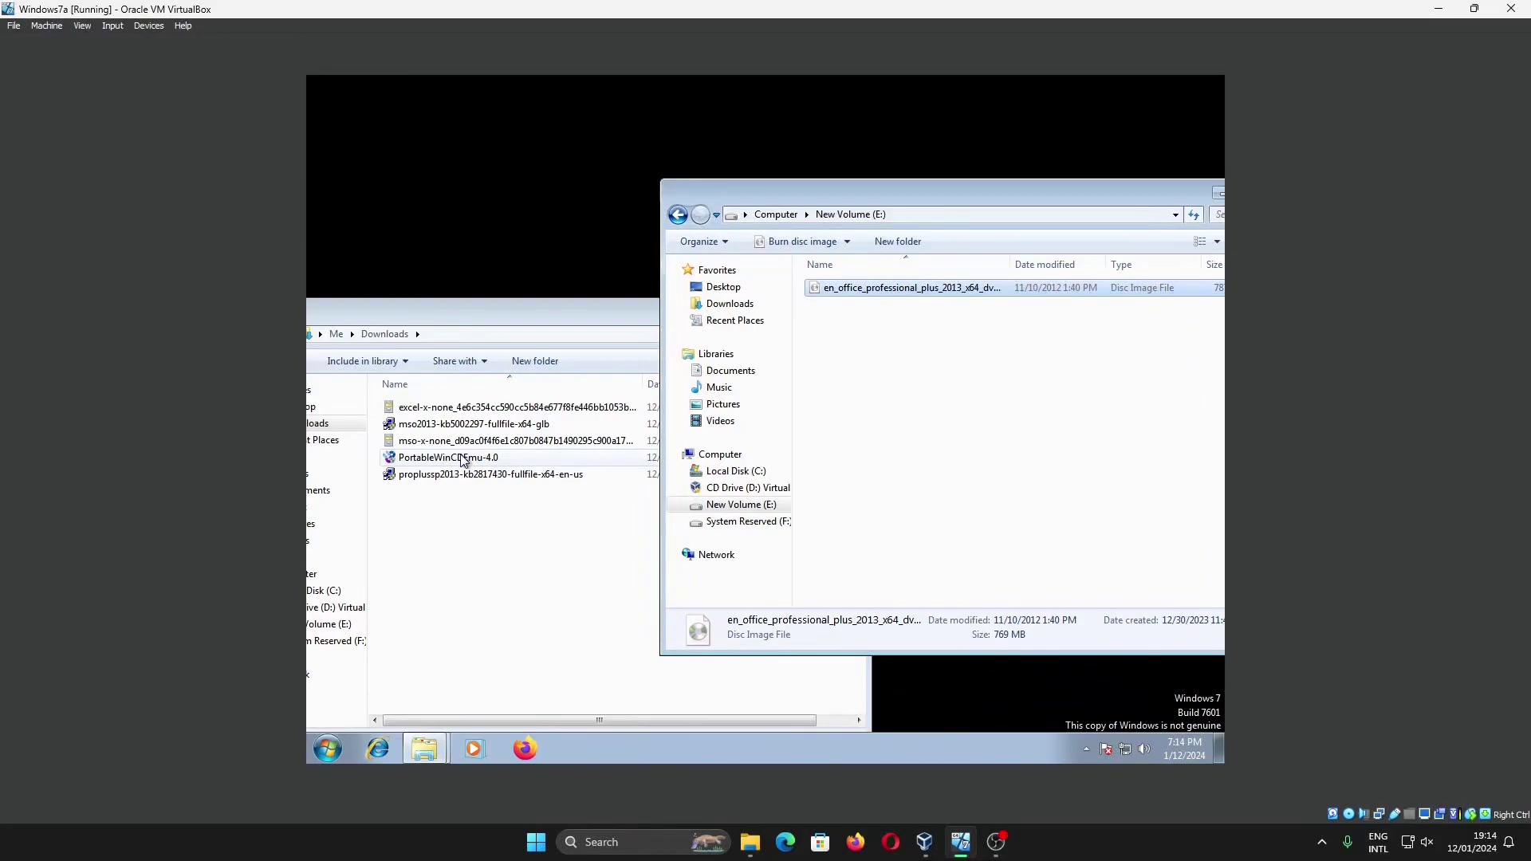
Step: Launch PortableWinCDEmu-4.0 from Downloads and allow it to install its virtual drive driver
{"action": "double_click", "coordinate": [462, 458]}
{"action": "left_click", "coordinate": [620, 580]}
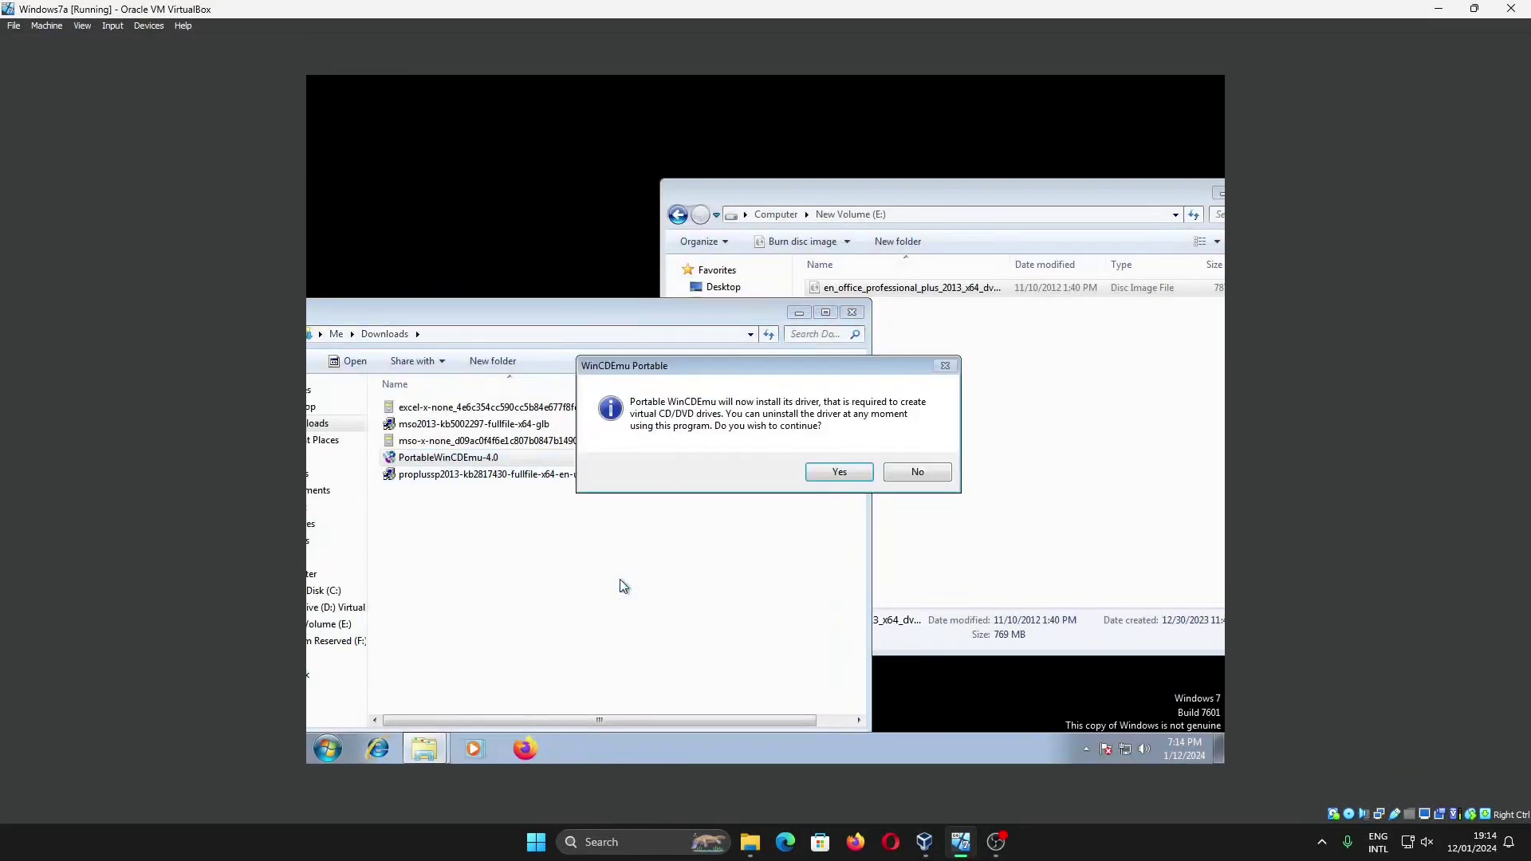
{"action": "left_click", "coordinate": [836, 472]}
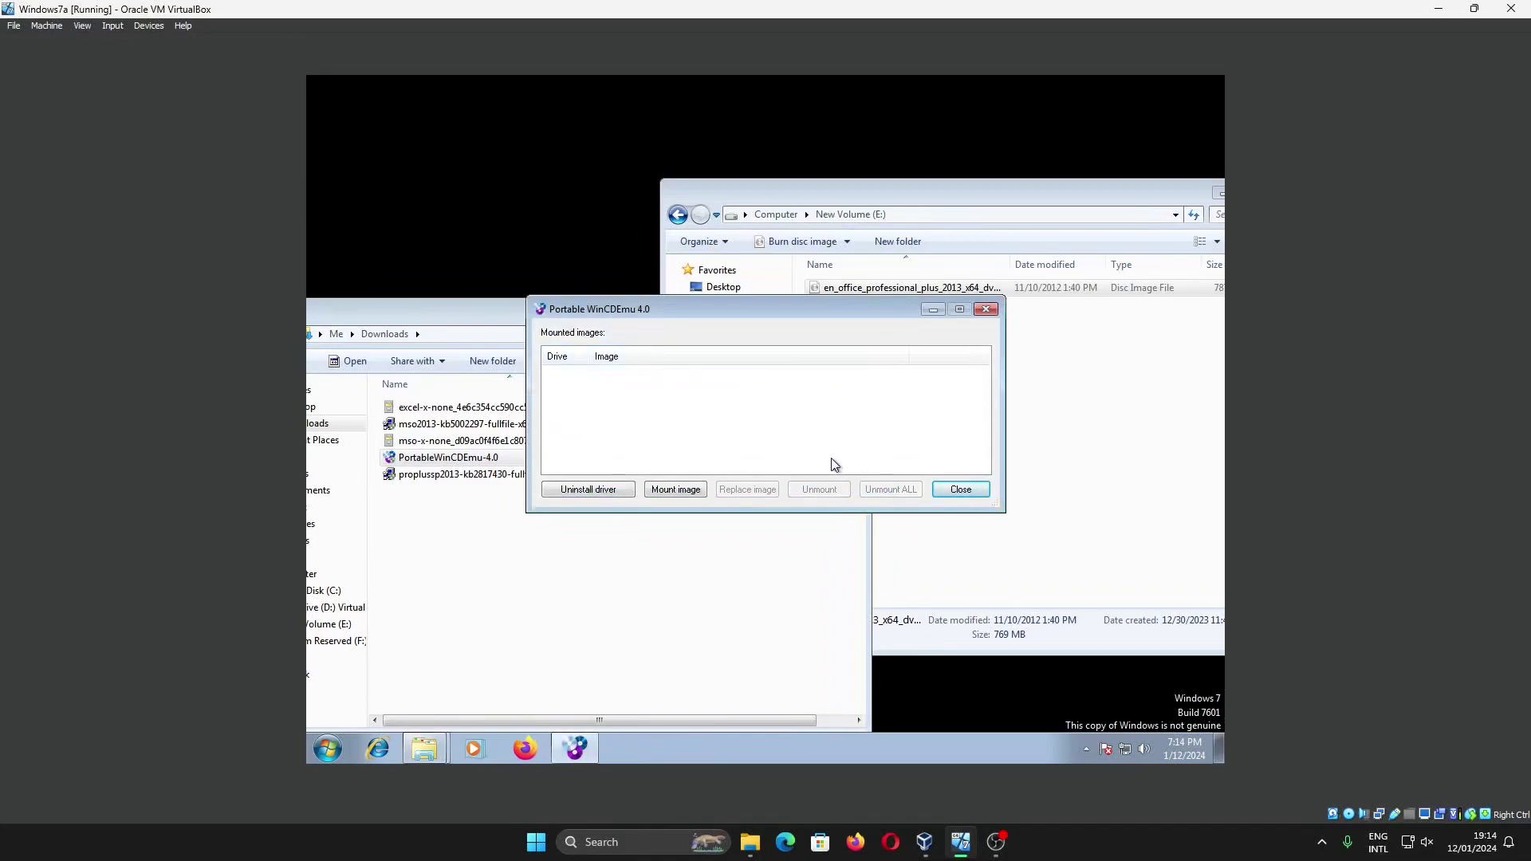
Step: Mount en_office_professional_plus_2013_x64_dvd_1123674.iso from drive E: in Portable WinCDEmu and bring the AutoPlay dialog to the front
{"action": "left_click_drag", "start_coordinate": [821, 313], "coordinate": [743, 437]}
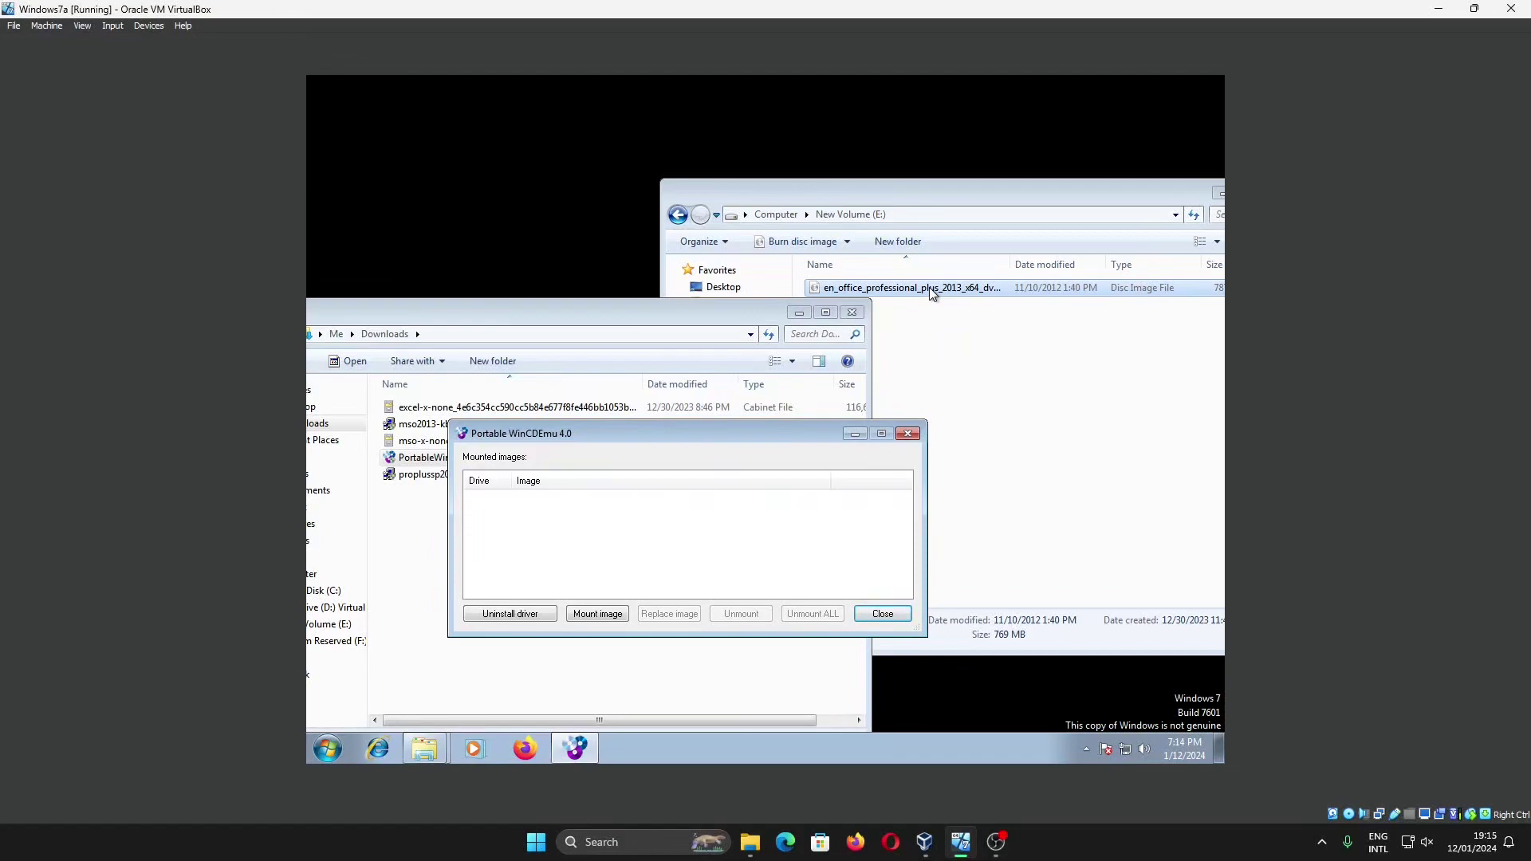
{"action": "left_click_drag", "start_coordinate": [925, 292], "coordinate": [668, 539]}
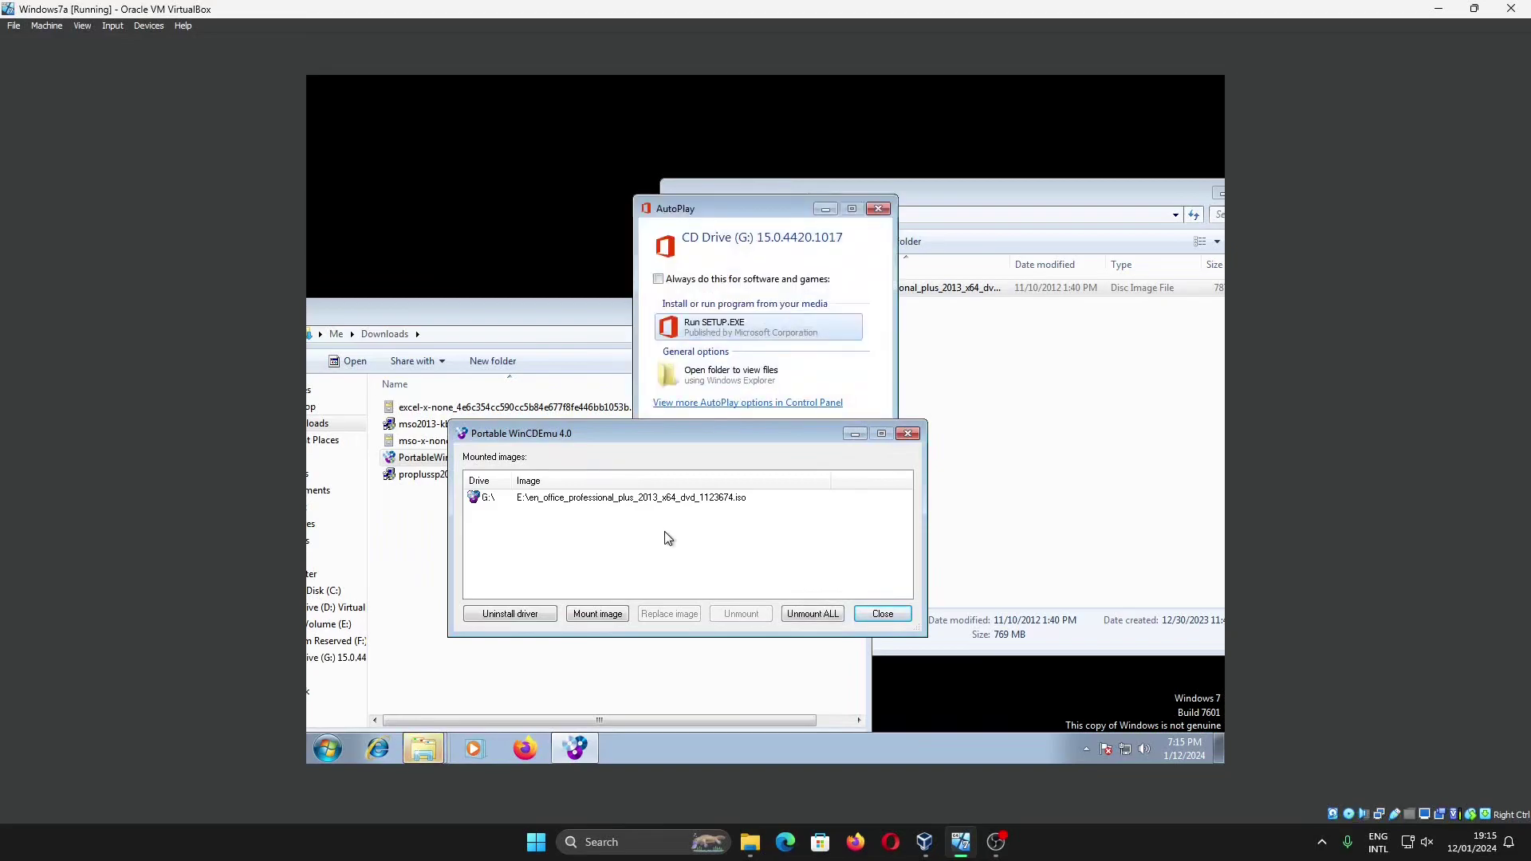
{"action": "left_click", "coordinate": [718, 213]}
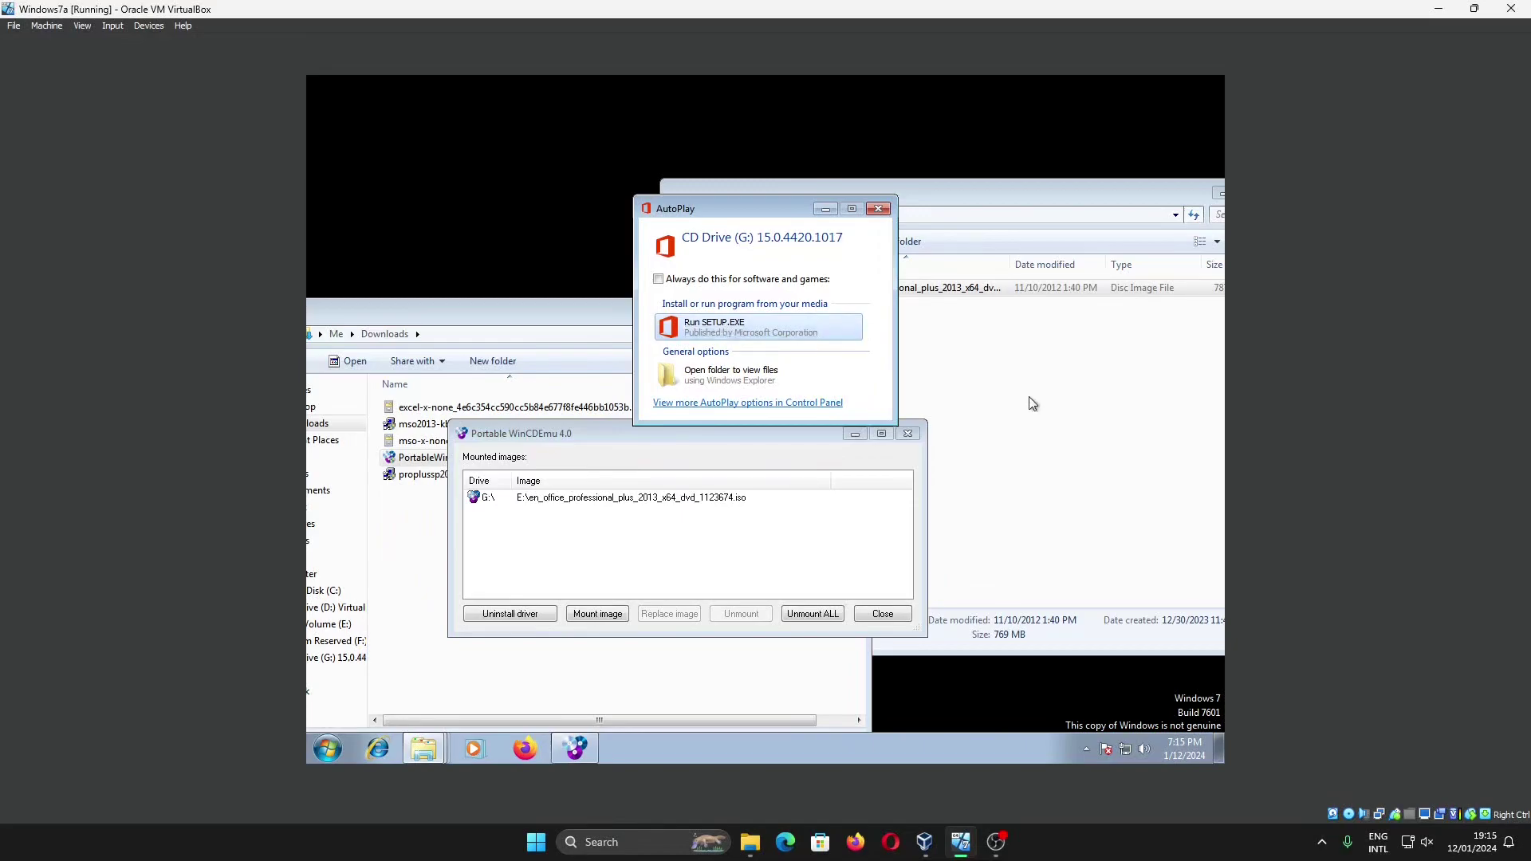
Step: Examine the contents of the mounted Office disc, including the setup application and the component folders for Access, Excel and Word
{"action": "left_click", "coordinate": [1060, 414]}
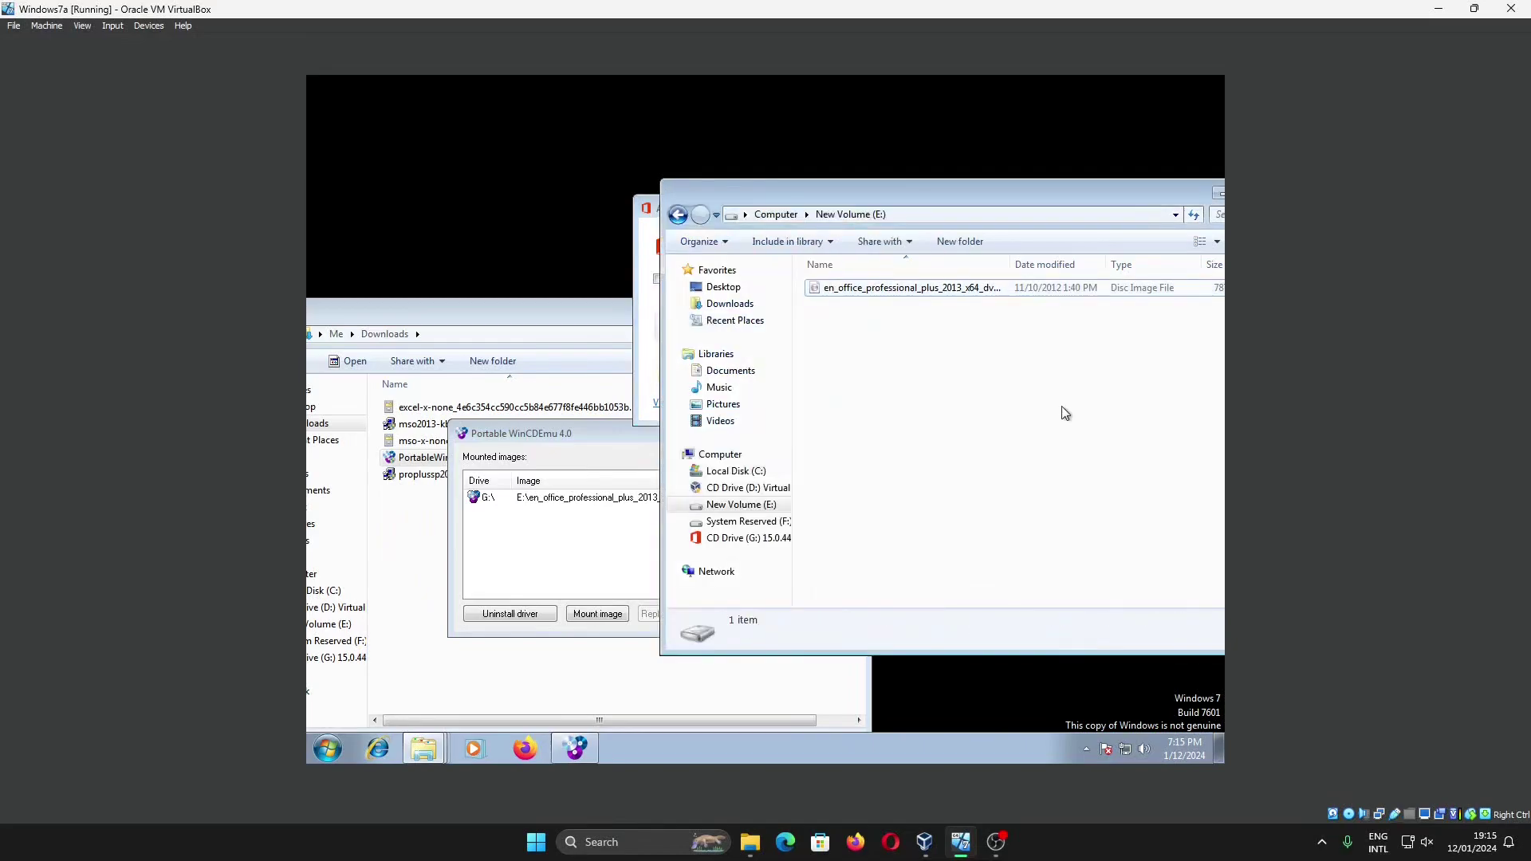
{"action": "left_click", "coordinate": [737, 540]}
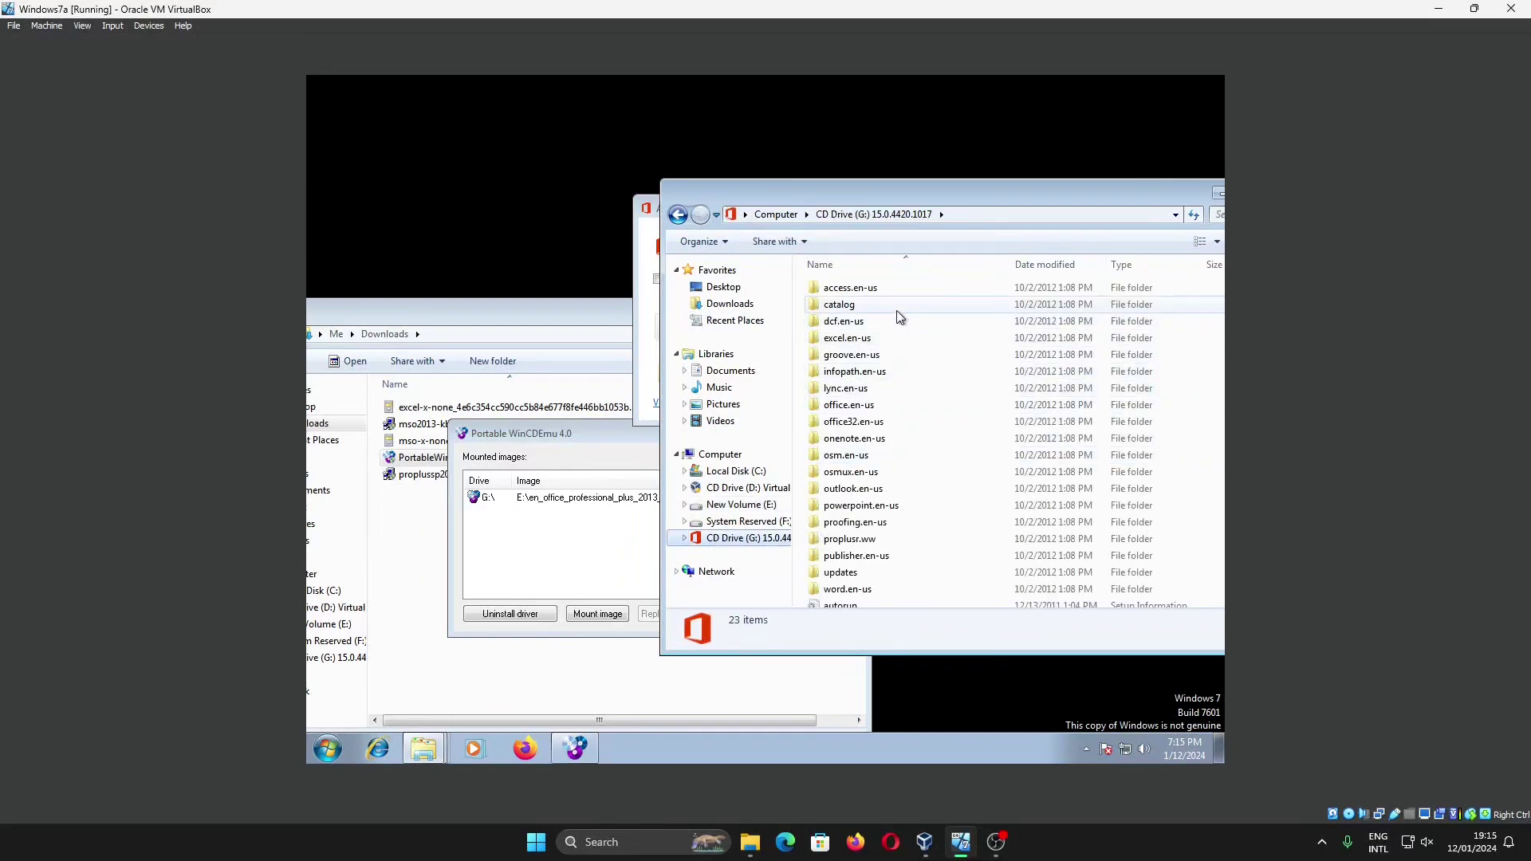
{"action": "left_click", "coordinate": [853, 421]}
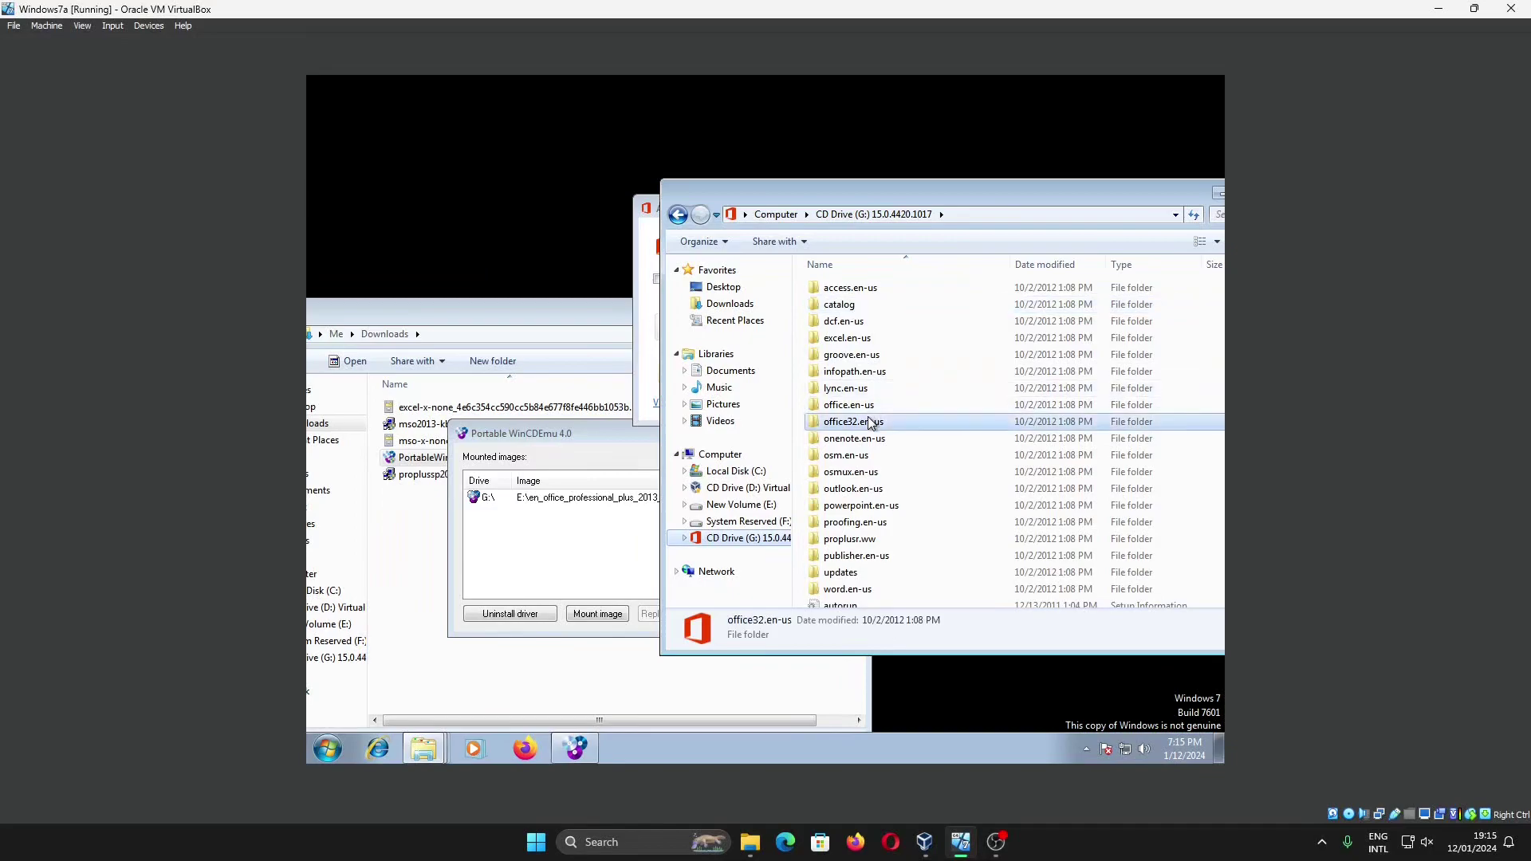
{"action": "scroll", "coordinate": [850, 558], "scroll_direction": "down", "scroll_amount": 2}
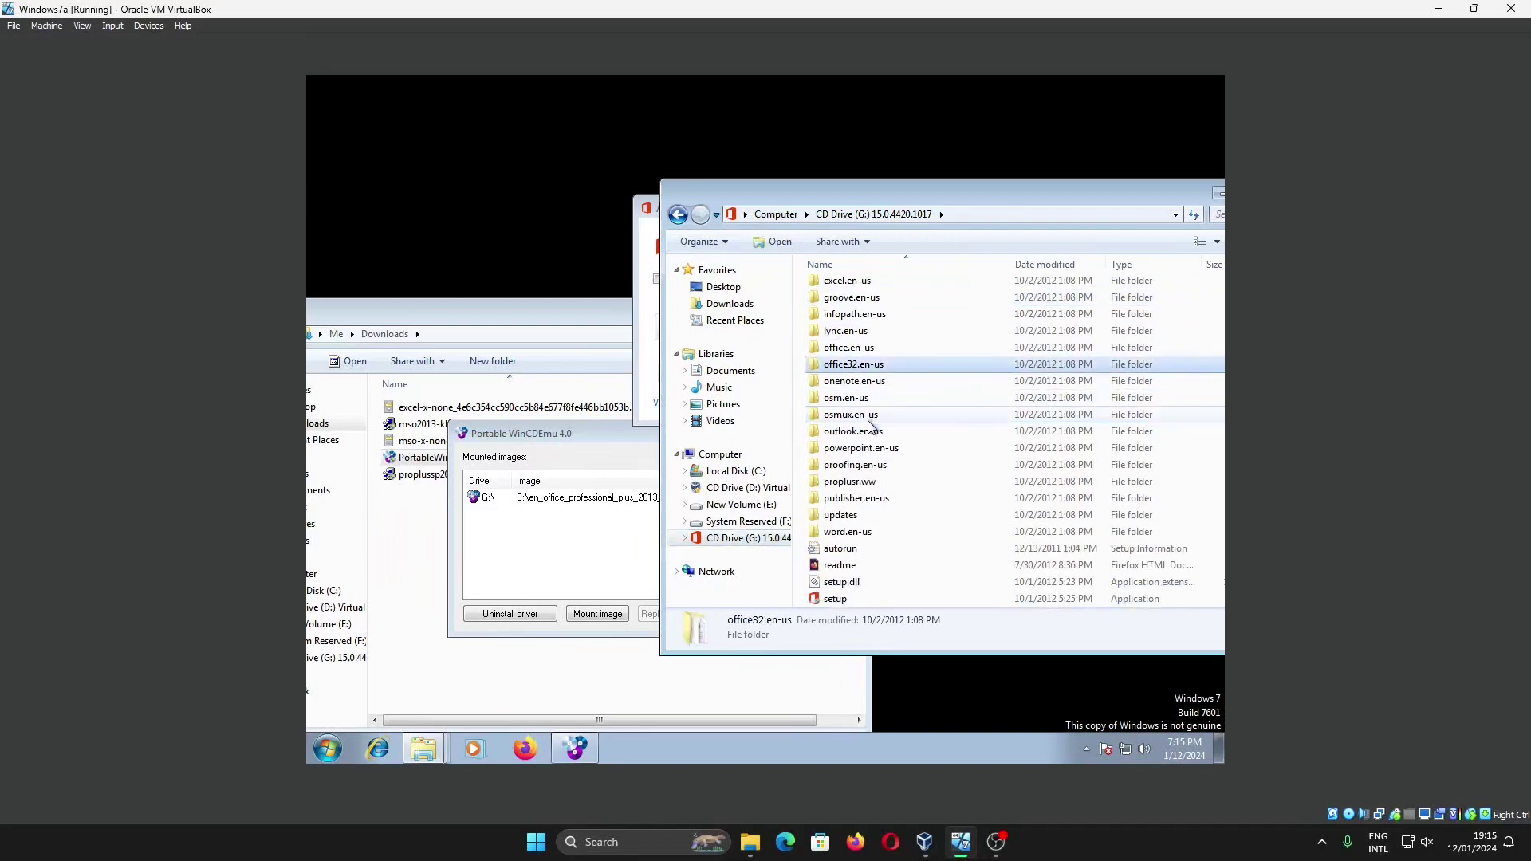
{"action": "left_click", "coordinate": [850, 600]}
{"action": "scroll", "coordinate": [878, 316], "scroll_direction": "up", "scroll_amount": 2}
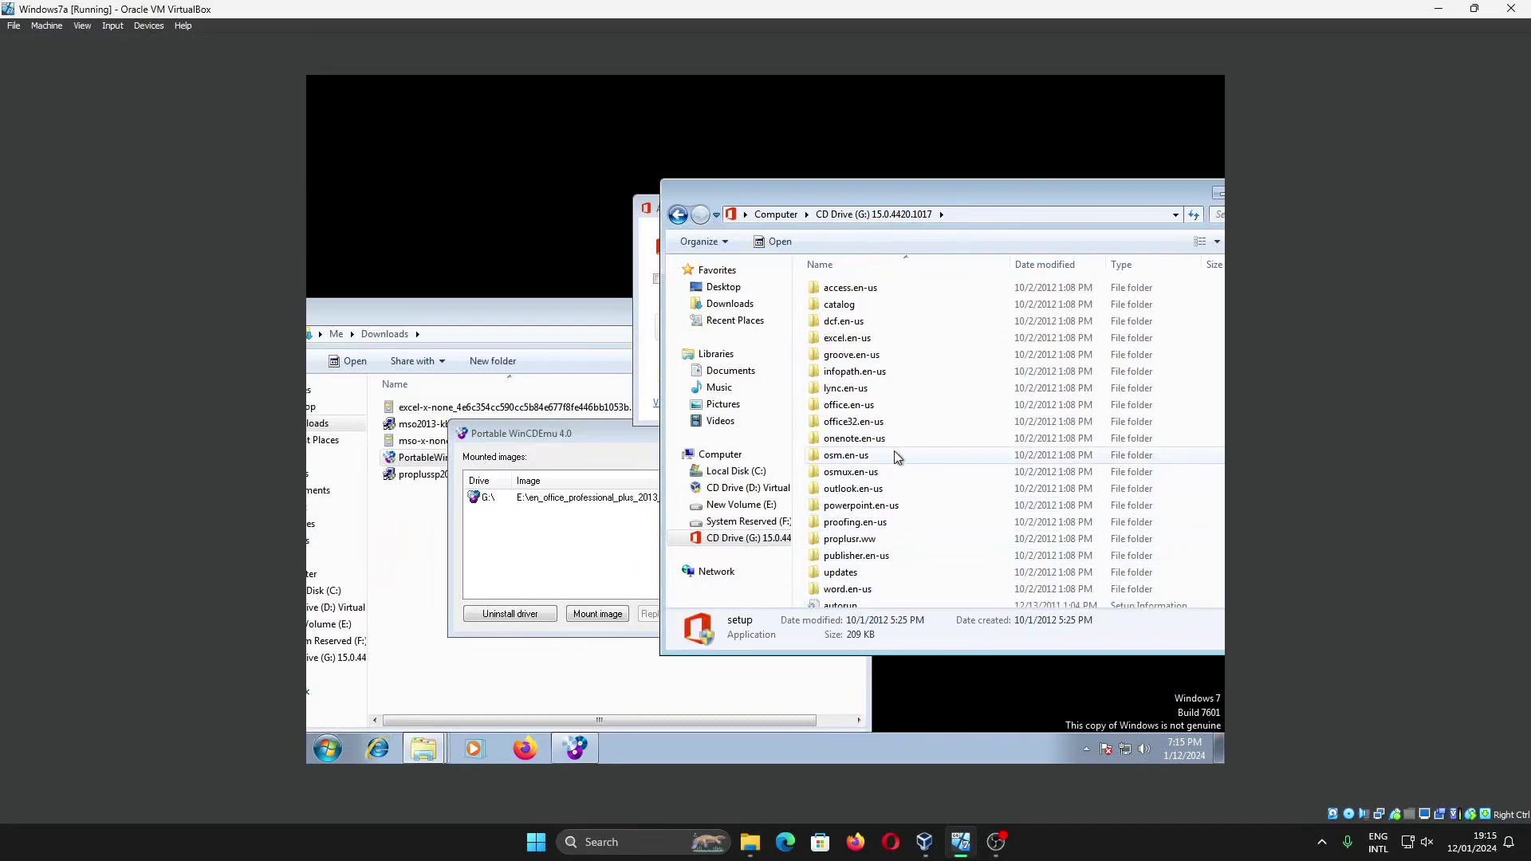
{"action": "left_click", "coordinate": [873, 289]}
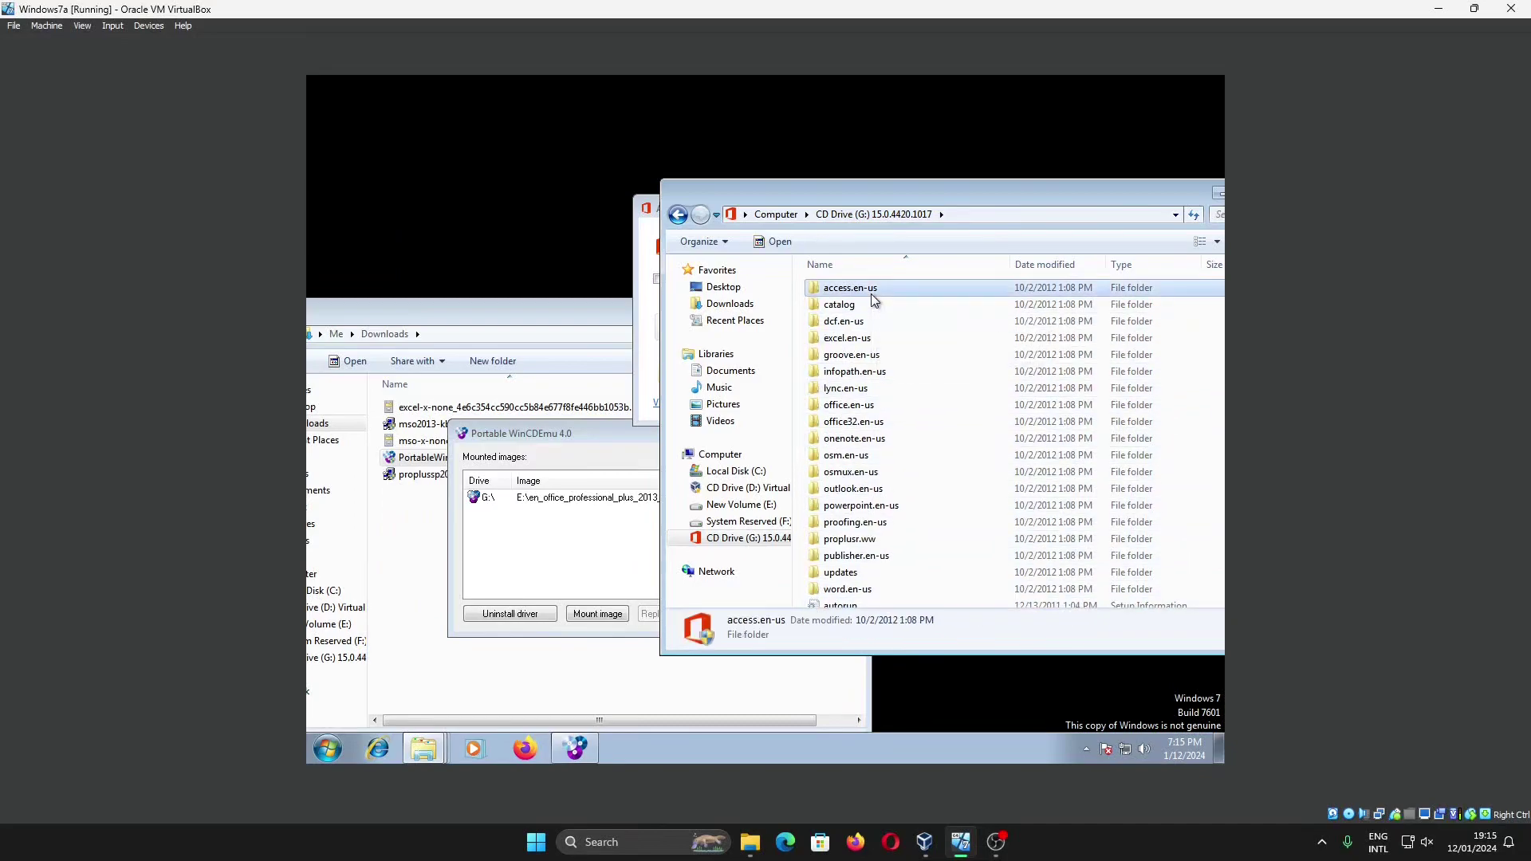
{"action": "left_click", "coordinate": [868, 321]}
{"action": "left_click", "coordinate": [868, 339]}
{"action": "left_click", "coordinate": [867, 354]}
{"action": "left_click", "coordinate": [868, 372]}
{"action": "left_click", "coordinate": [869, 405]}
{"action": "left_click", "coordinate": [871, 423]}
{"action": "left_click", "coordinate": [872, 439]}
{"action": "left_click", "coordinate": [871, 456]}
{"action": "left_click", "coordinate": [872, 473]}
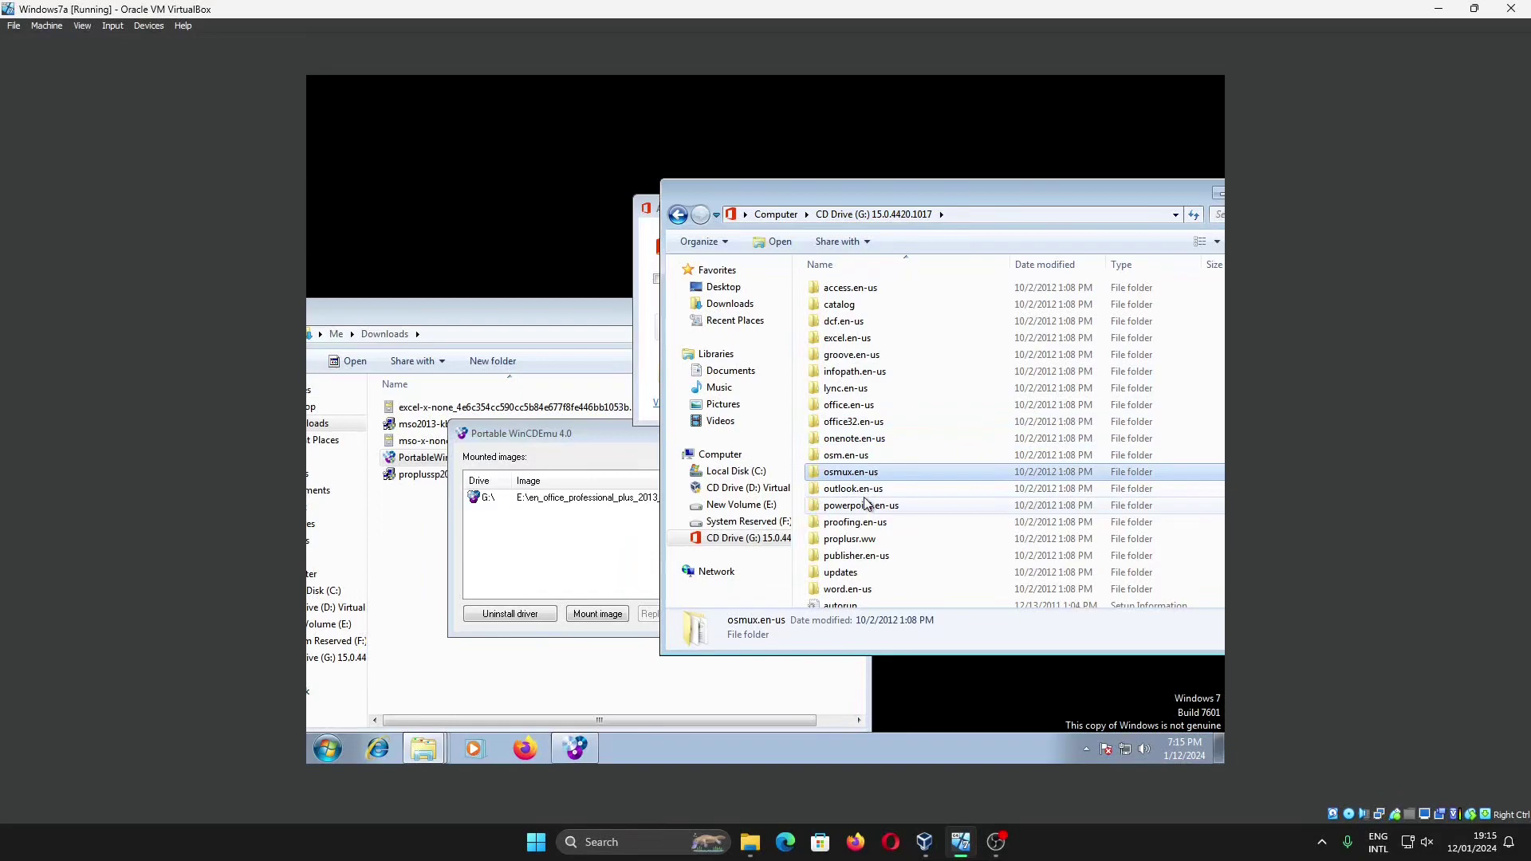
{"action": "left_click", "coordinate": [865, 295]}
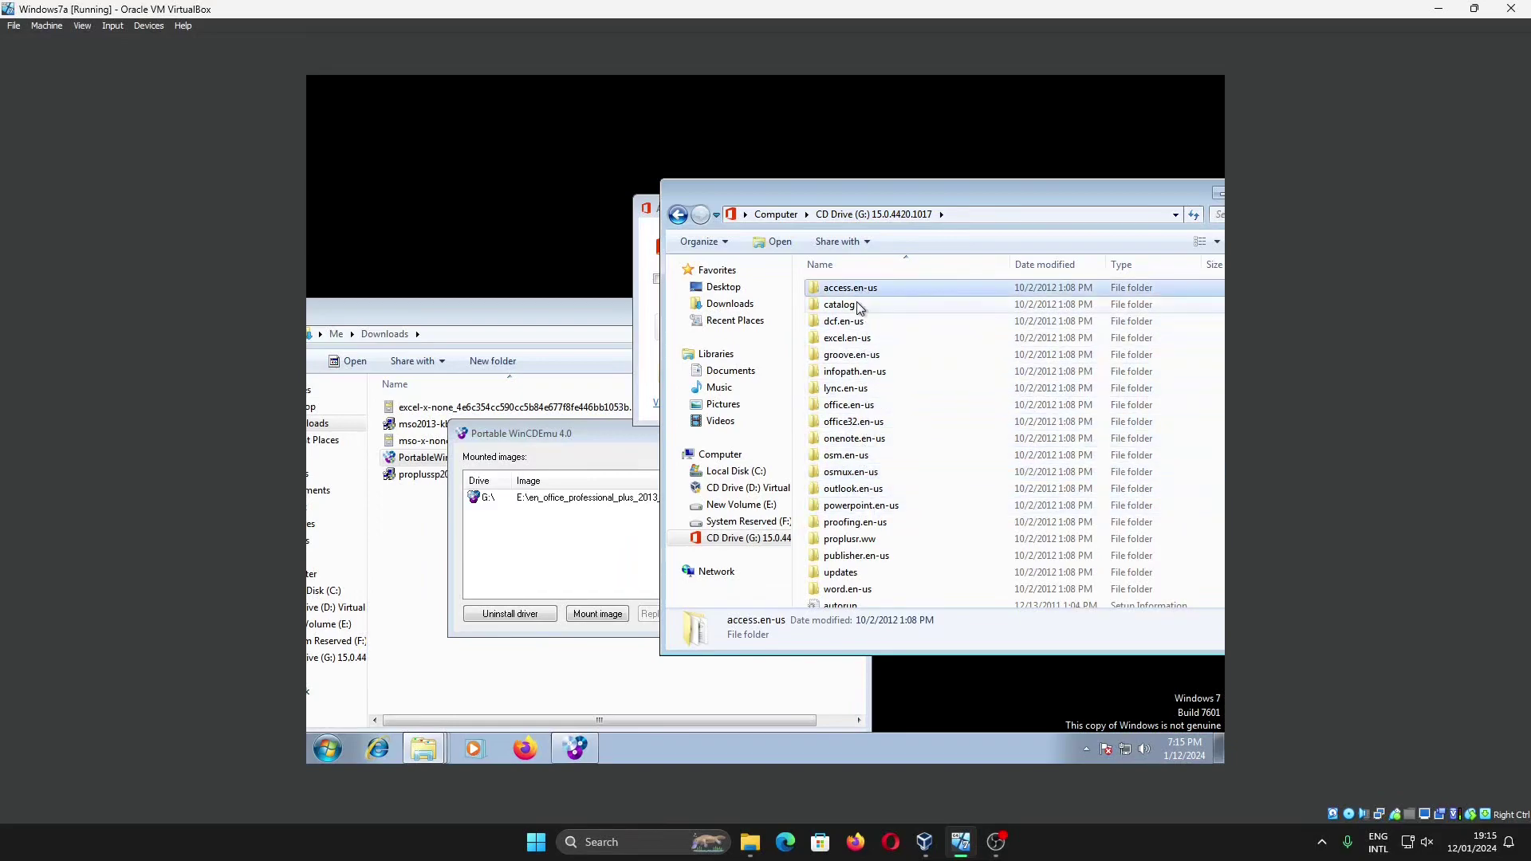
{"action": "left_click", "coordinate": [852, 339]}
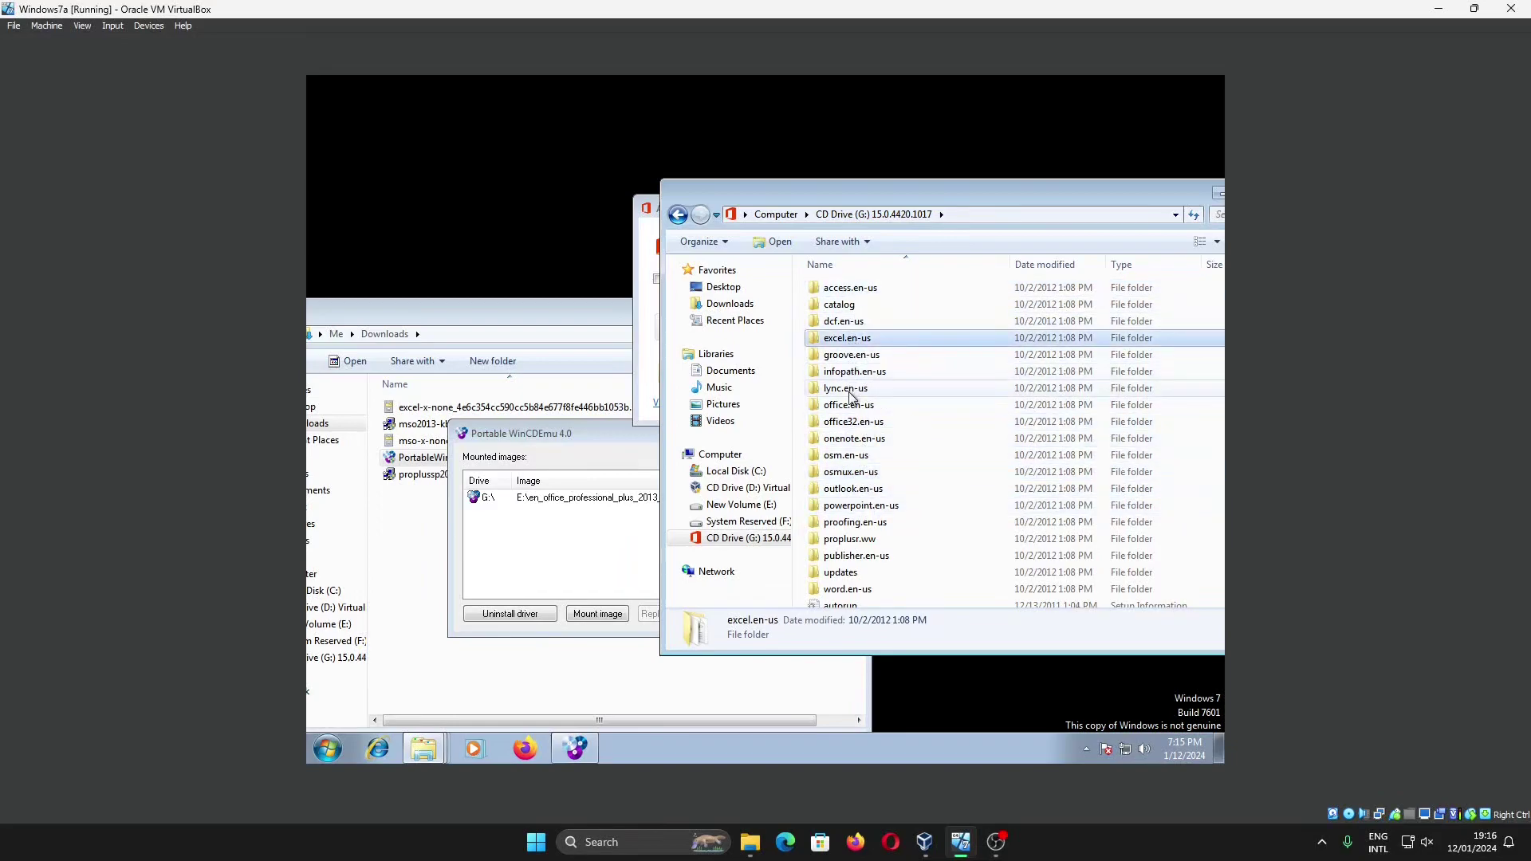
{"action": "left_click", "coordinate": [850, 591]}
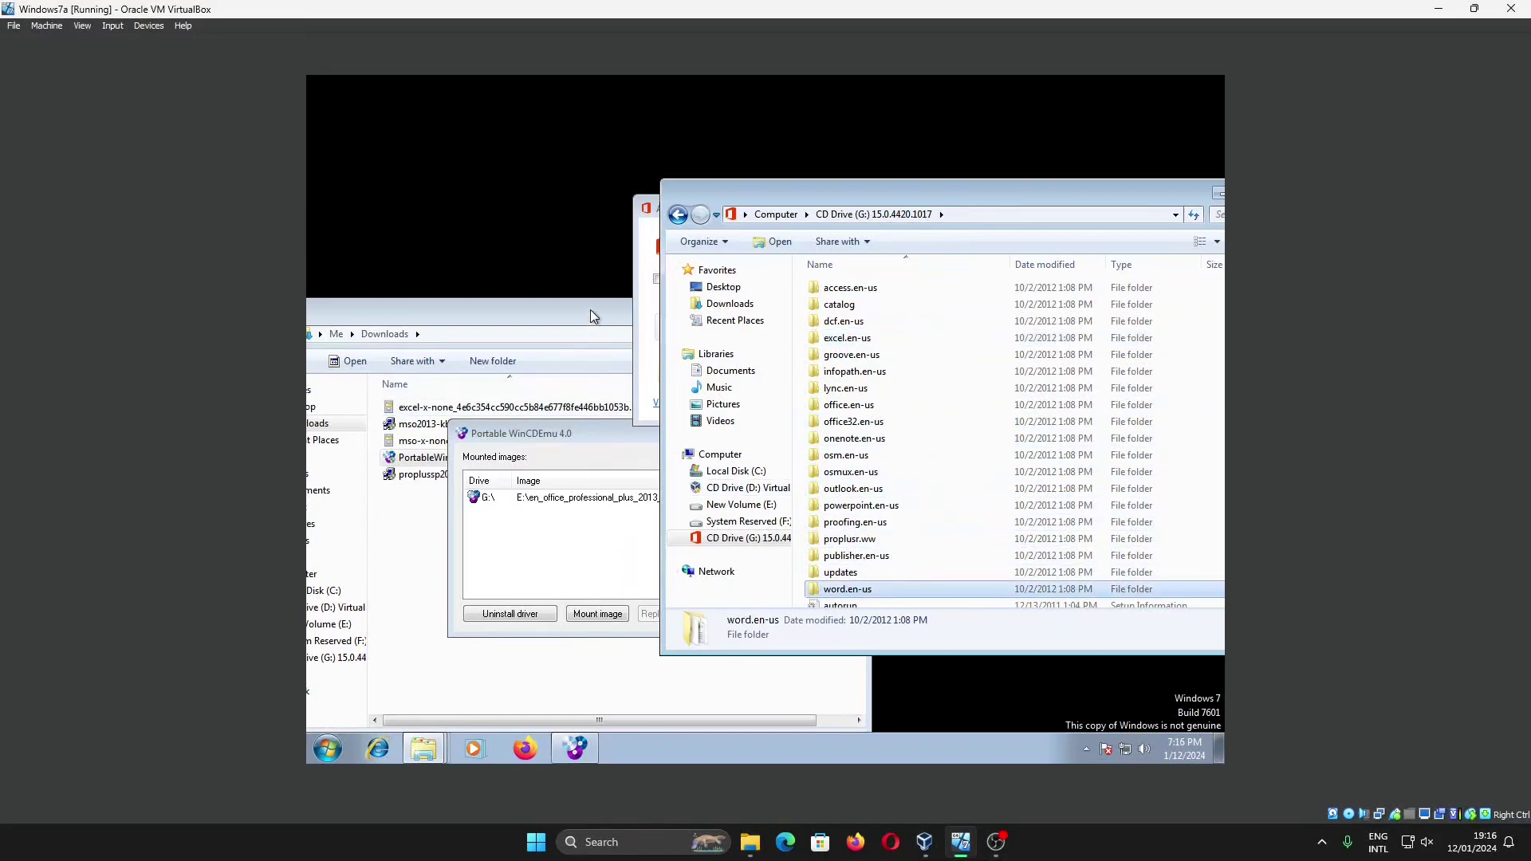
Step: Run SETUP.EXE from the mounted disc's AutoPlay dialog and allow Microsoft Setup Bootstrapper to make changes
{"action": "left_click", "coordinate": [644, 244]}
{"action": "left_click", "coordinate": [648, 217]}
{"action": "left_click", "coordinate": [716, 209]}
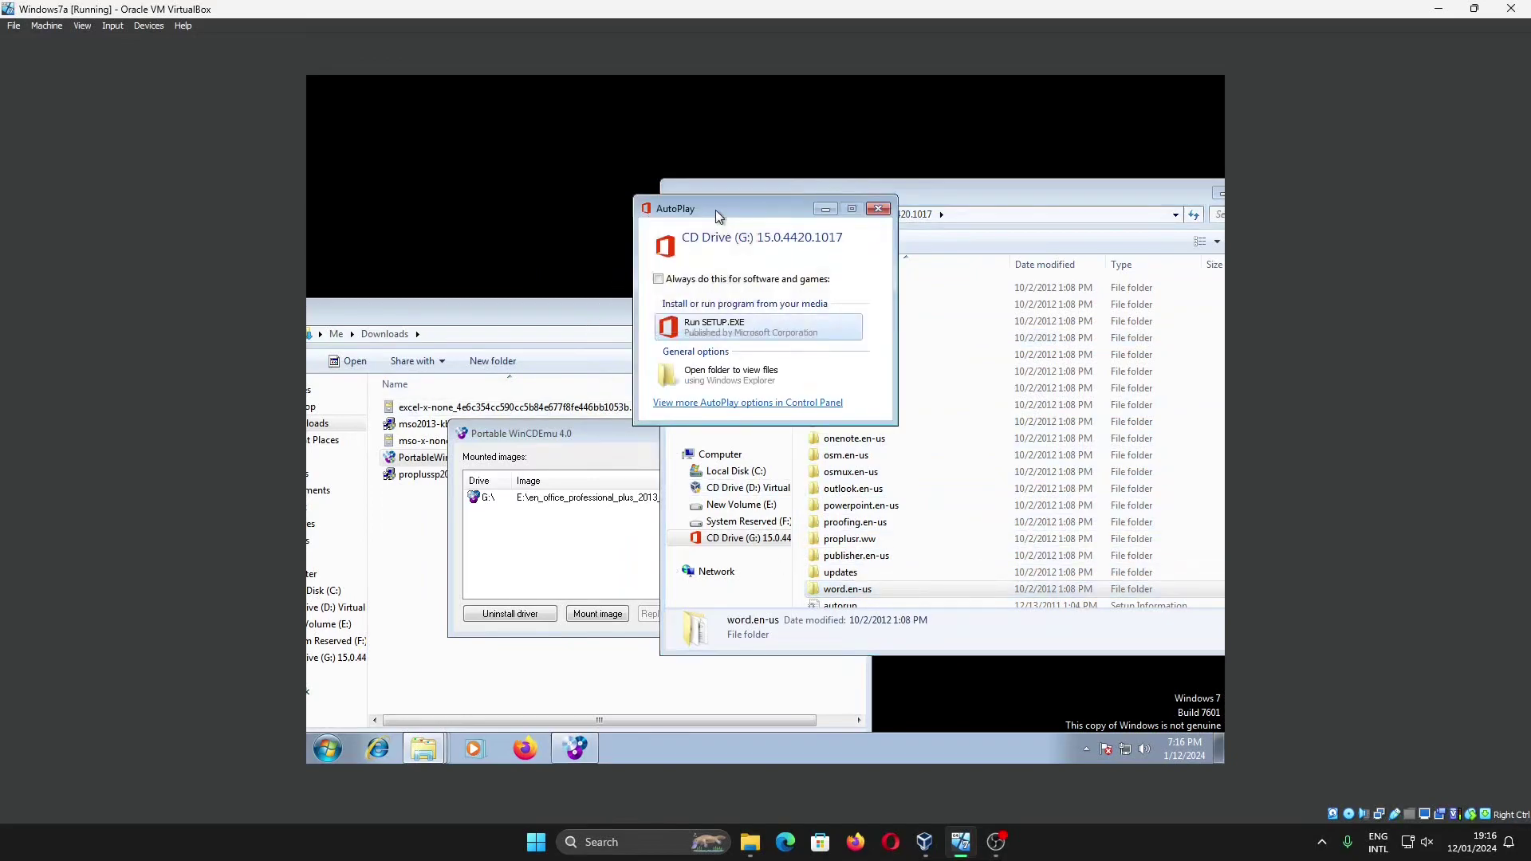
{"action": "left_click", "coordinate": [717, 329]}
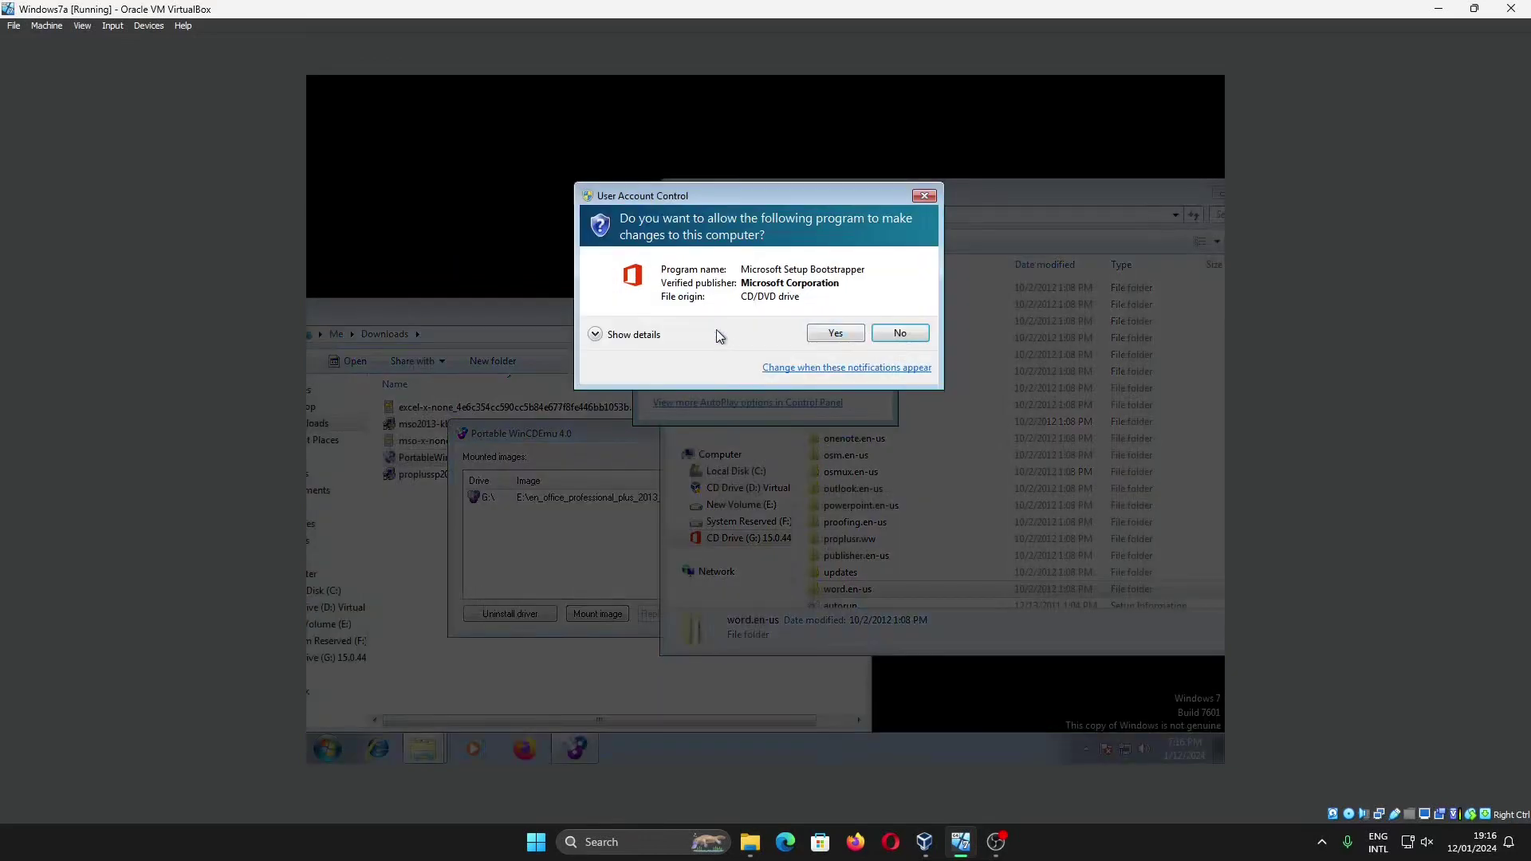
{"action": "left_click", "coordinate": [833, 335]}
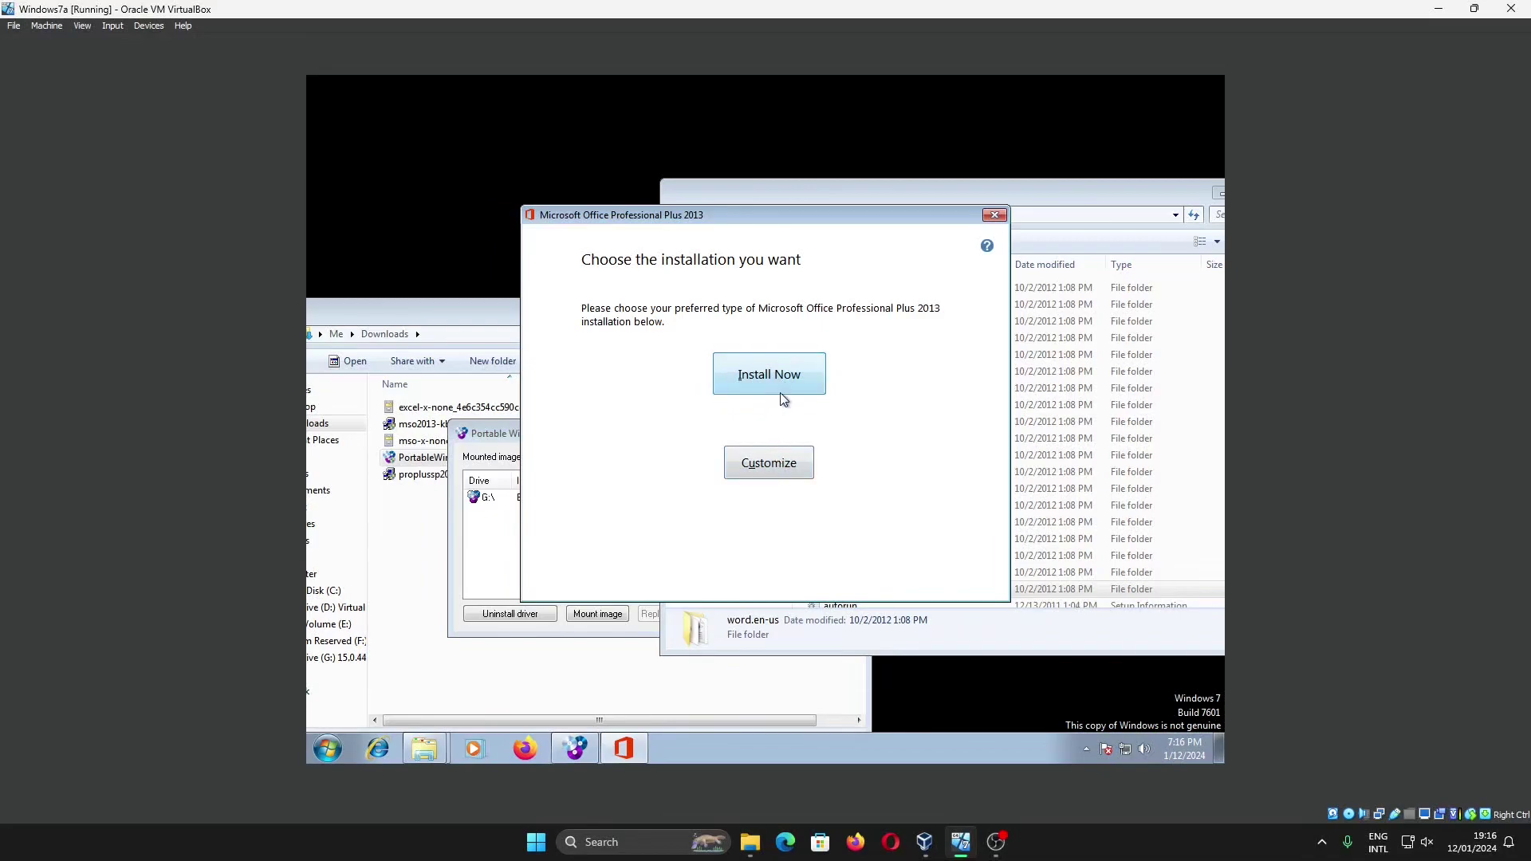
Step: Choose the customized installation type for Microsoft Office Professional Plus 2013
{"action": "left_click", "coordinate": [1035, 195]}
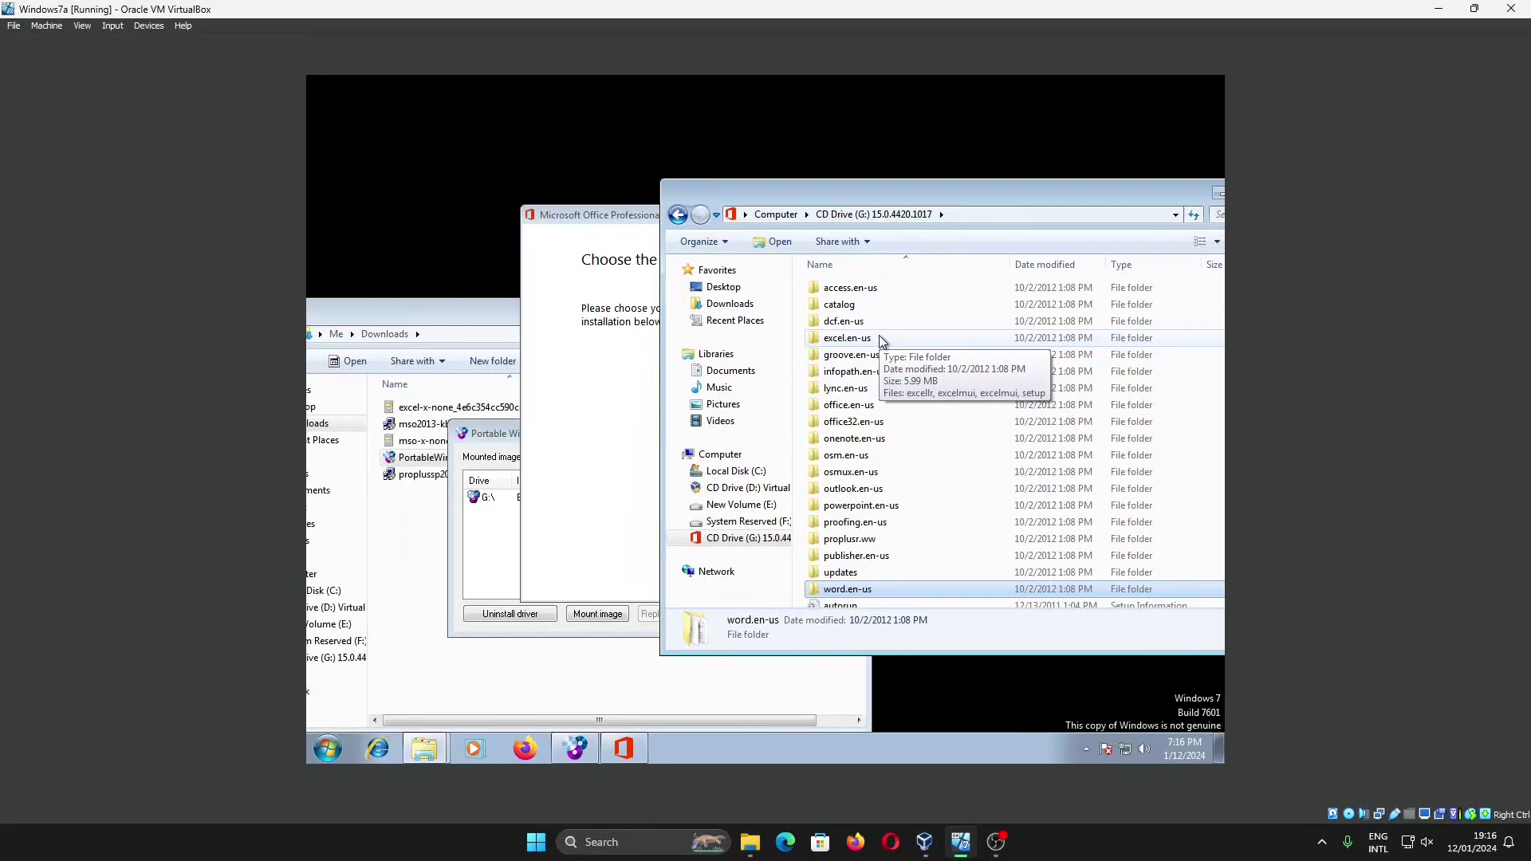
{"action": "left_click", "coordinate": [608, 403]}
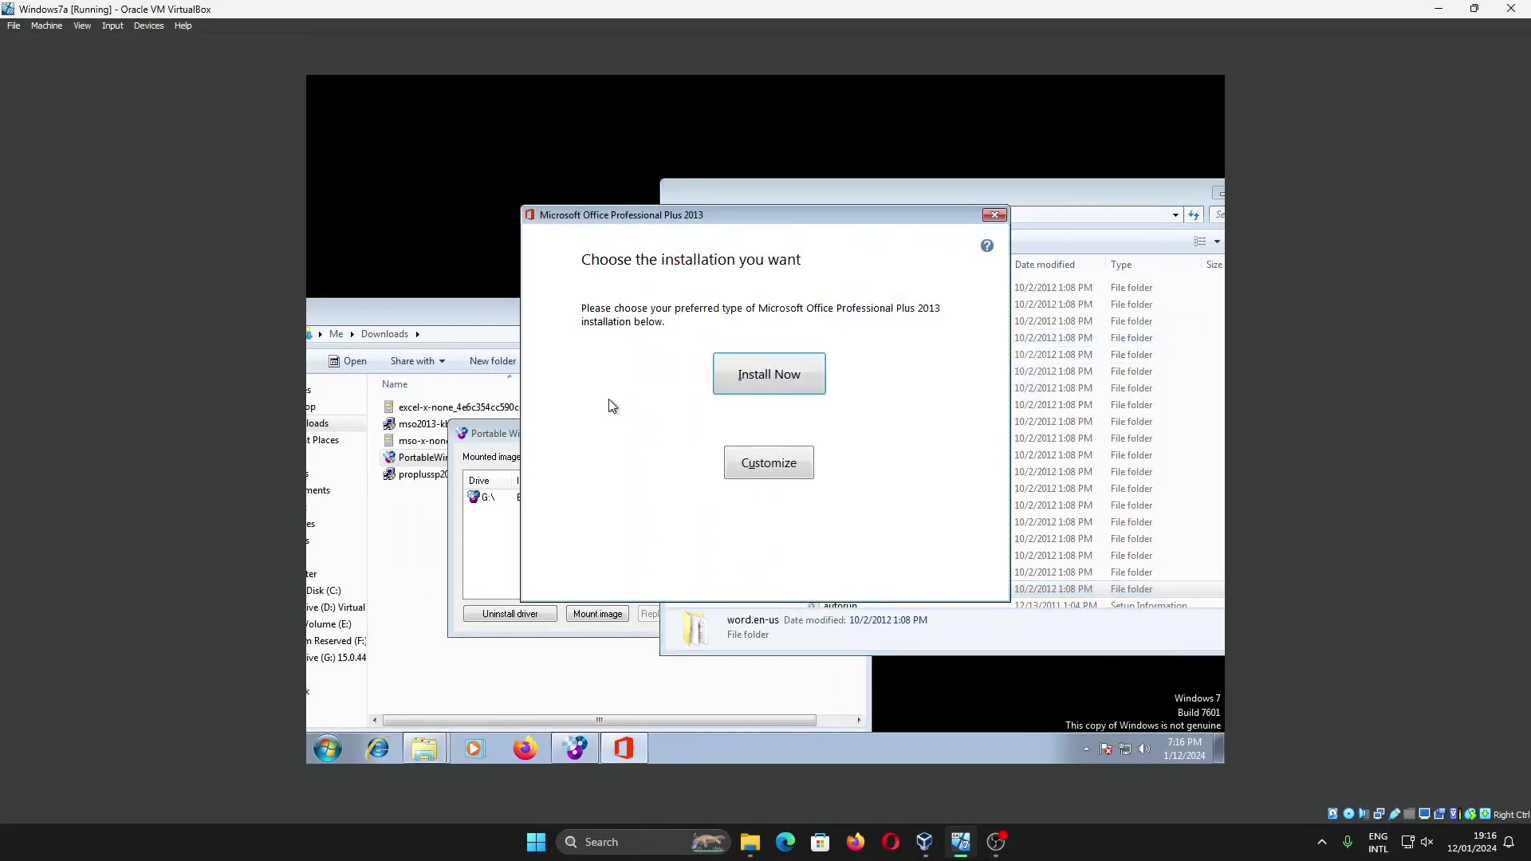
{"action": "left_click", "coordinate": [757, 464]}
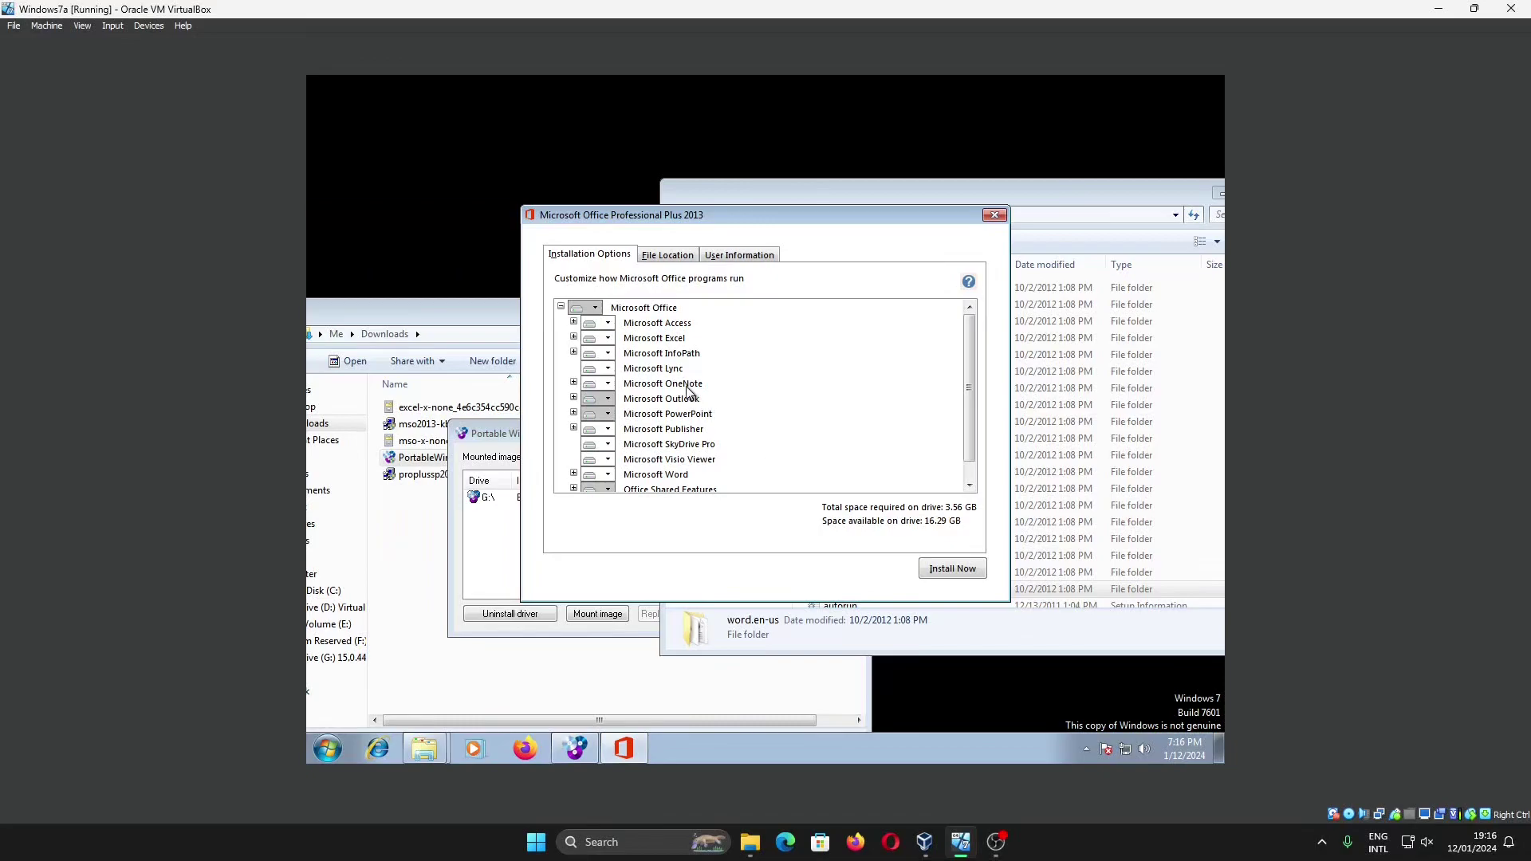
Step: Exclude Microsoft InfoPath and Microsoft Access from the installation by setting both to Not Available
{"action": "left_click", "coordinate": [667, 354]}
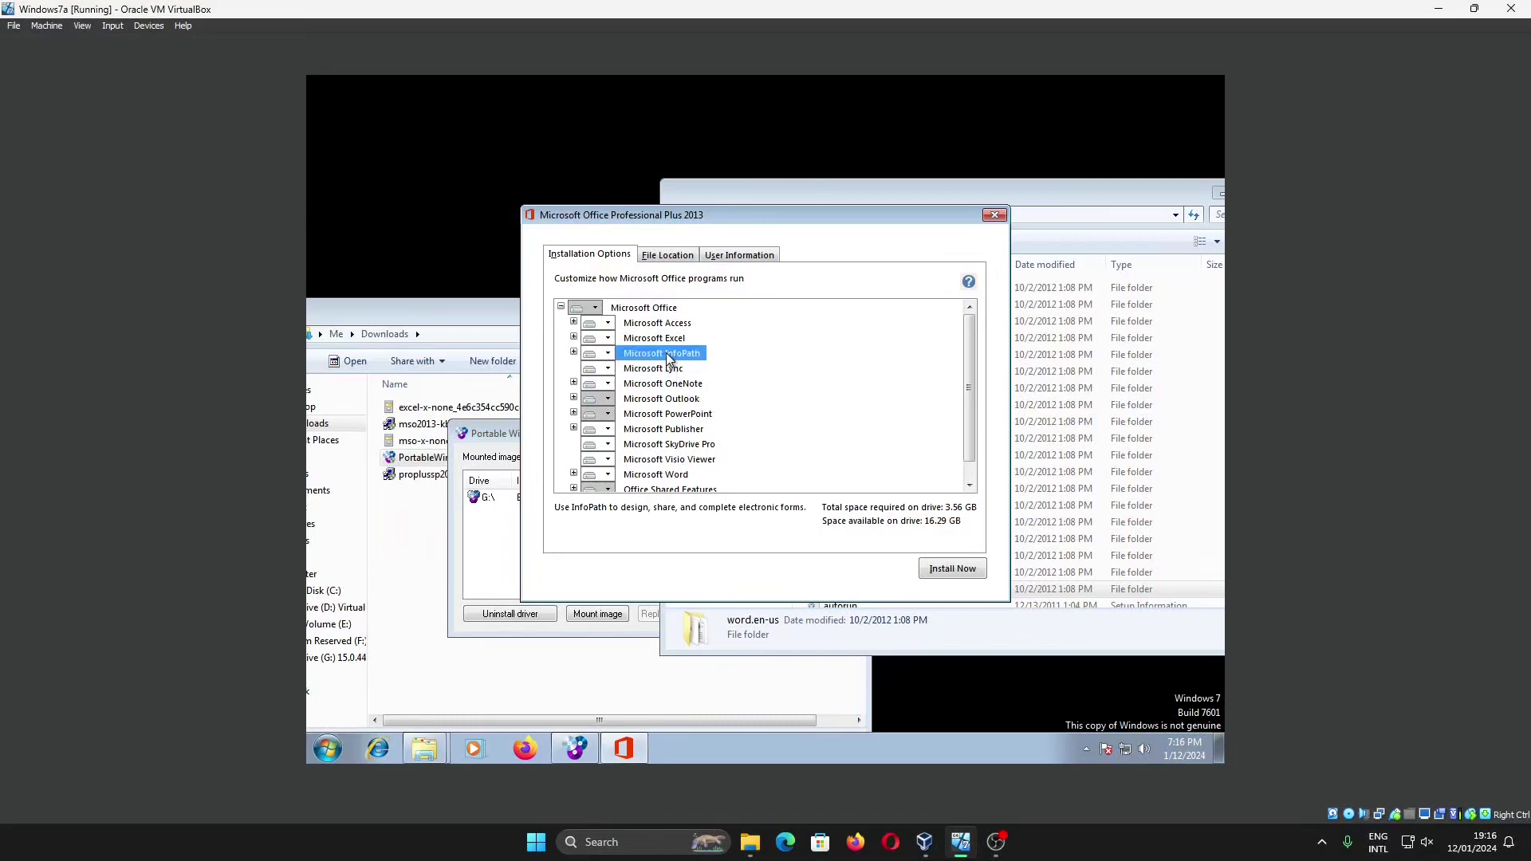
{"action": "left_click", "coordinate": [605, 356]}
{"action": "left_click", "coordinate": [607, 416]}
{"action": "left_click", "coordinate": [599, 325]}
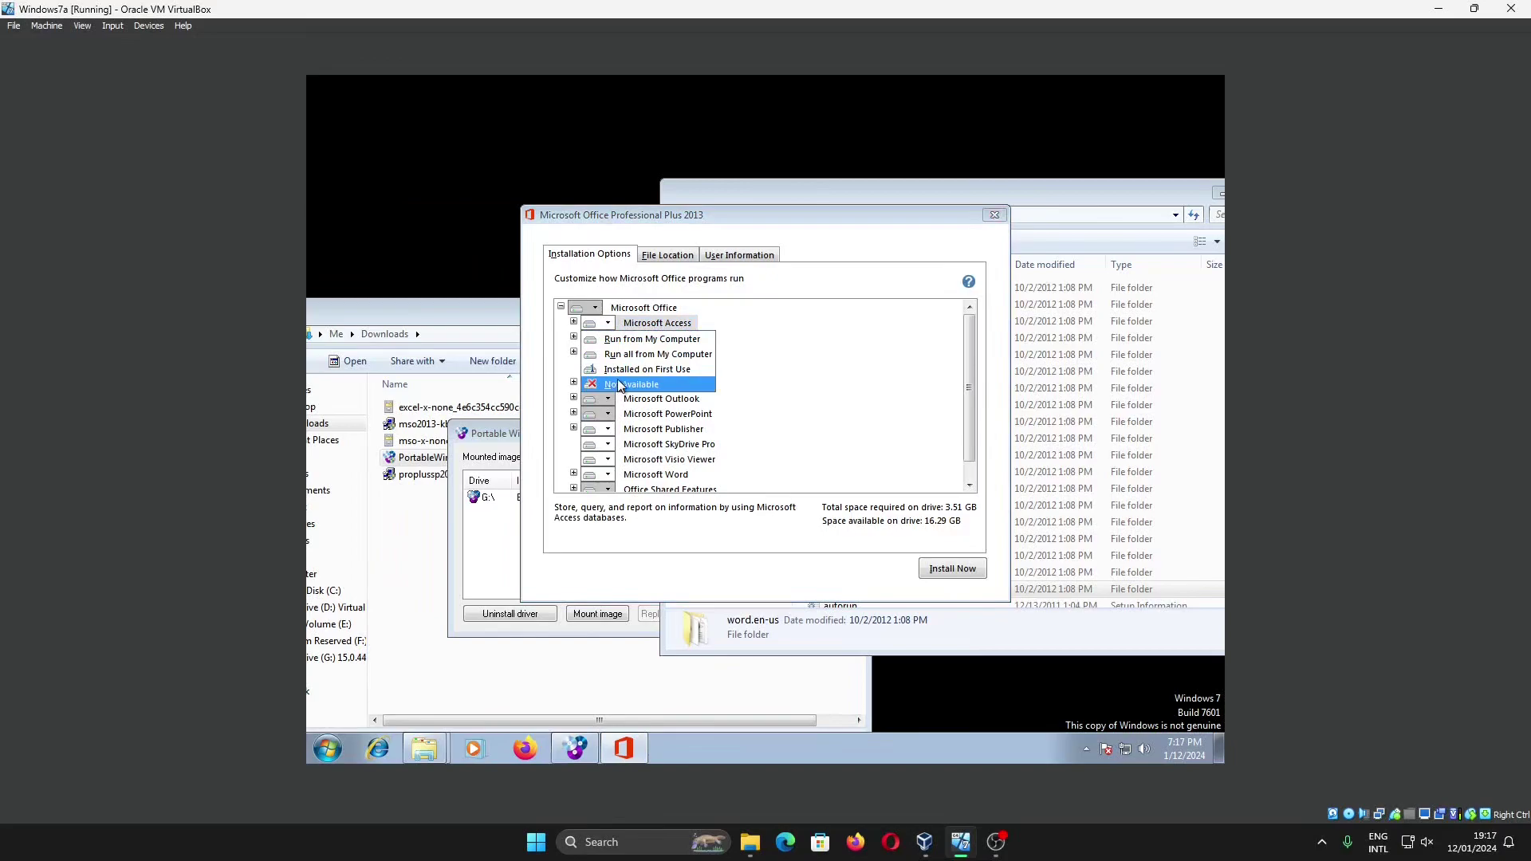
{"action": "left_click", "coordinate": [621, 385]}
Step: Set Microsoft Lync and Microsoft OneNote to Not Available in the installation options
{"action": "left_click", "coordinate": [606, 369]}
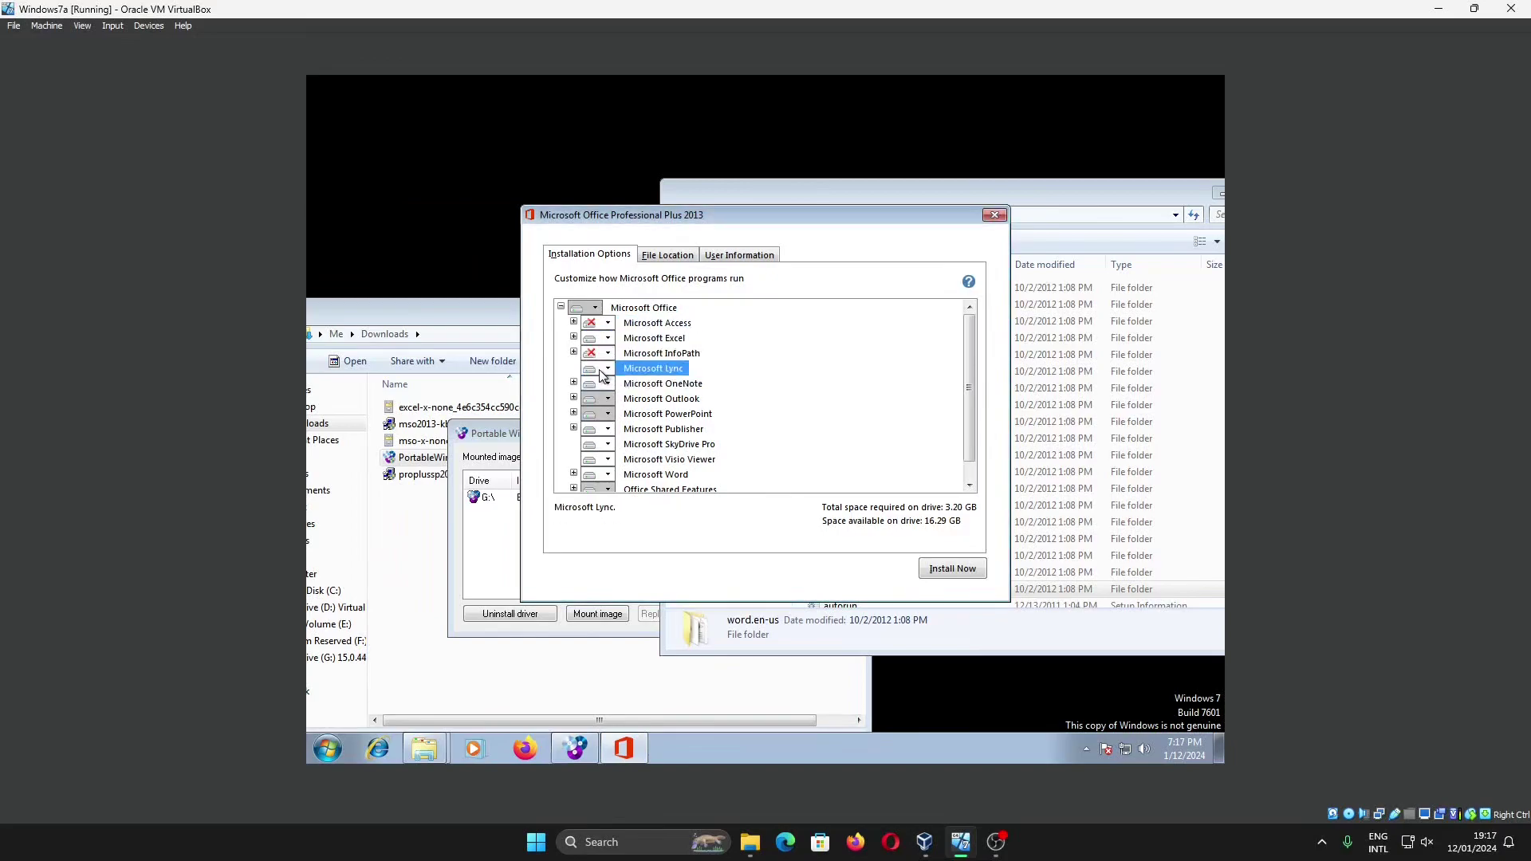
{"action": "left_click", "coordinate": [618, 415]}
{"action": "left_click", "coordinate": [606, 384]}
{"action": "left_click", "coordinate": [622, 446]}
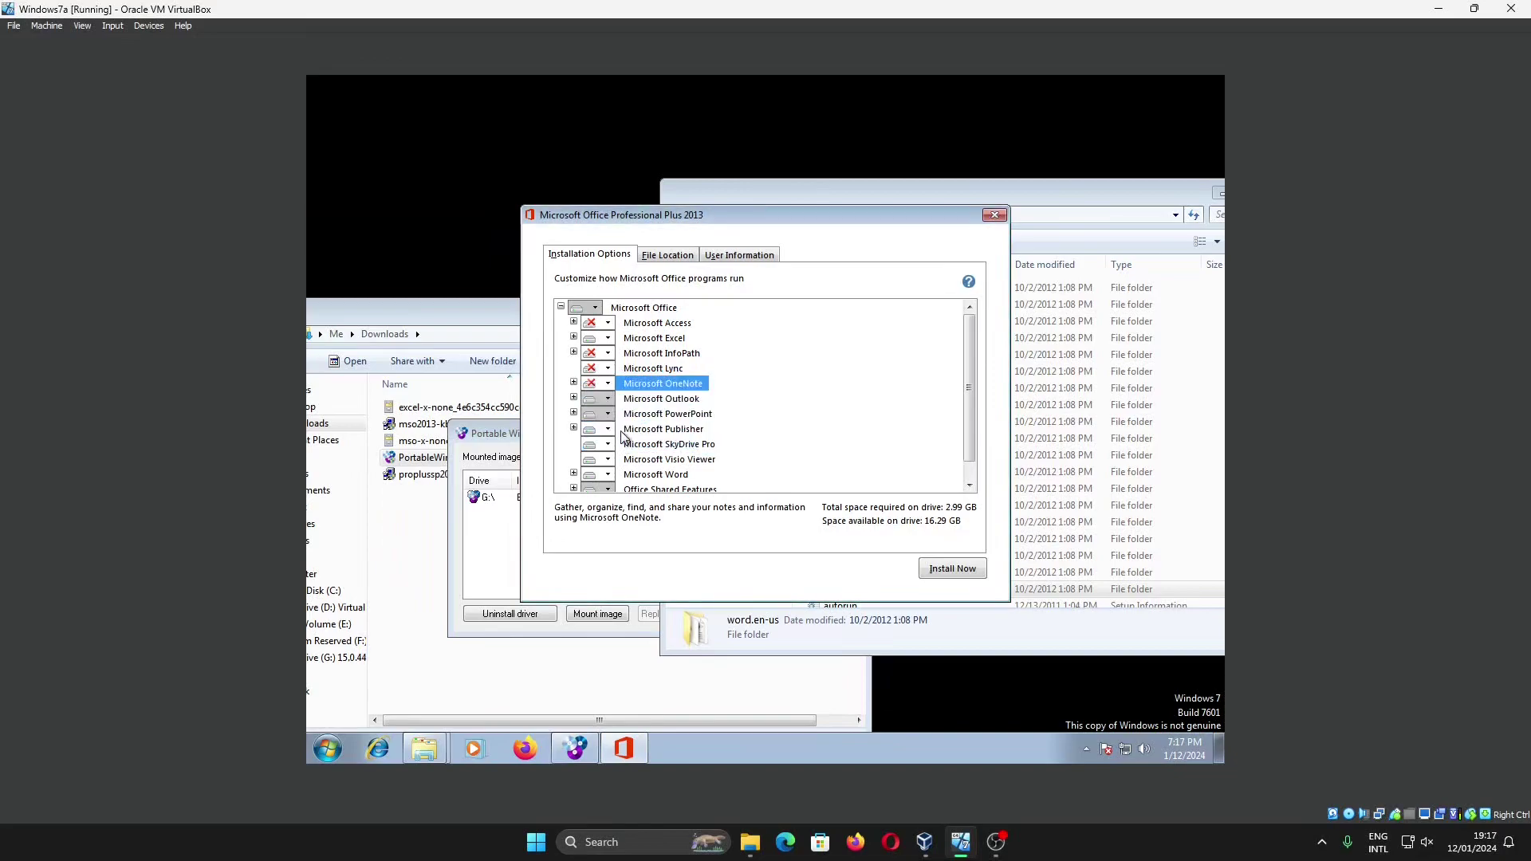
Step: Exclude Microsoft Outlook and Microsoft Publisher from the installation by setting both to Not Available
{"action": "left_click", "coordinate": [607, 399]}
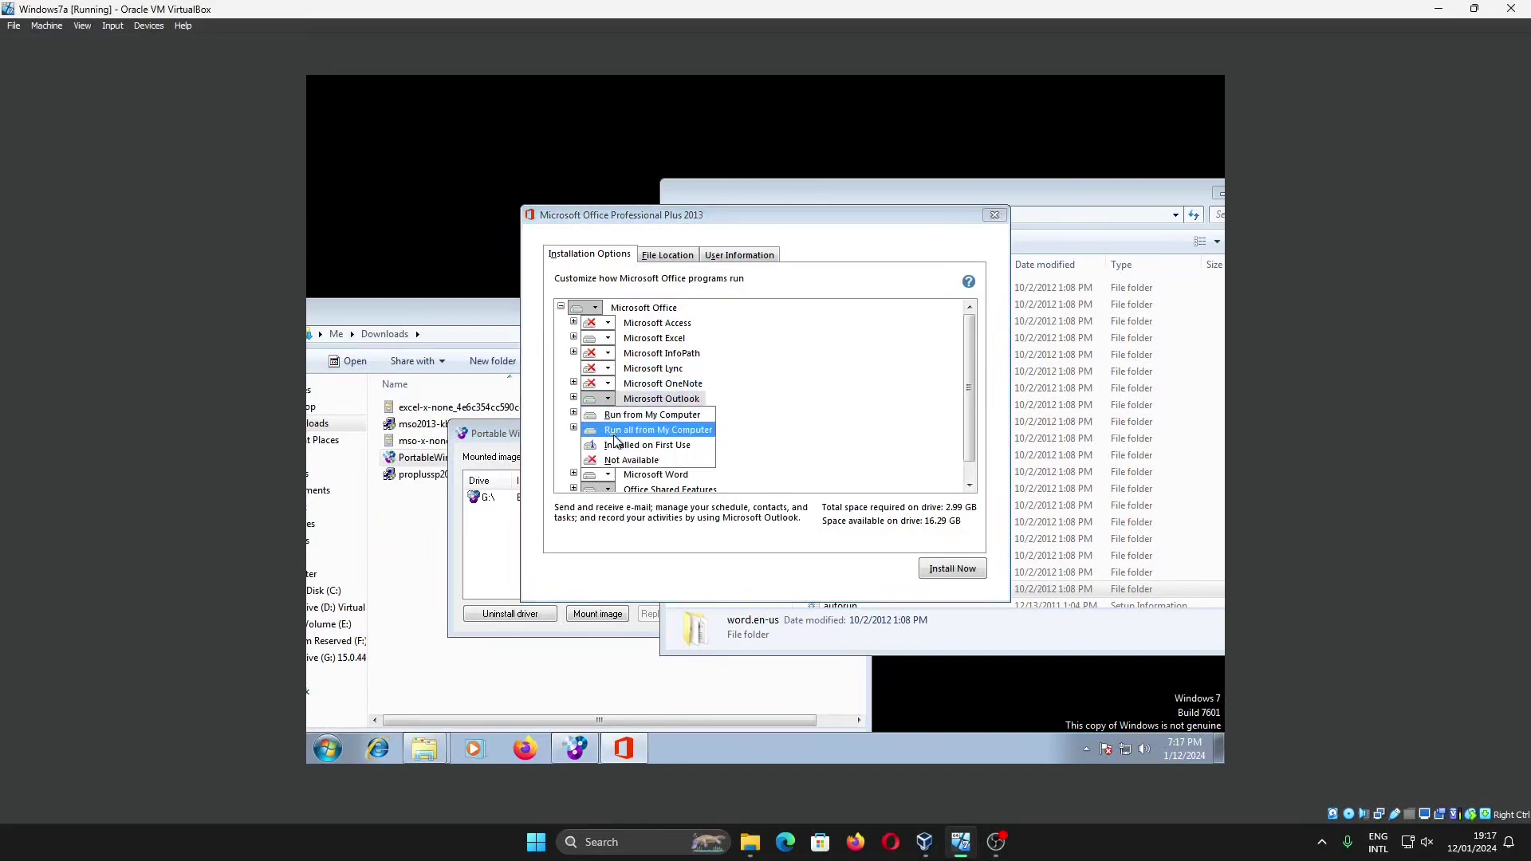
{"action": "left_click", "coordinate": [622, 461]}
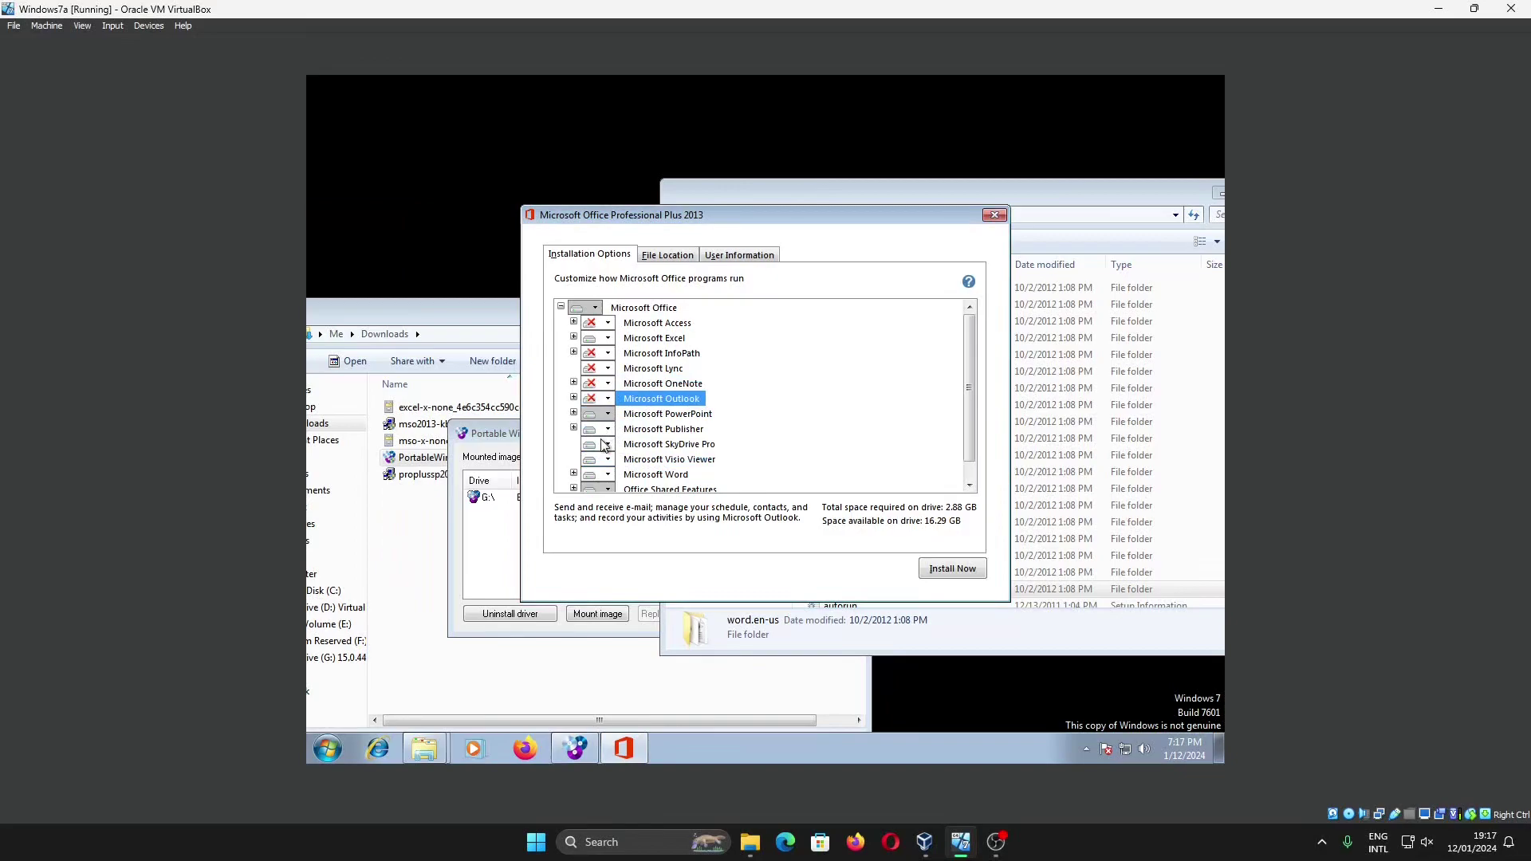
{"action": "left_click", "coordinate": [607, 430]}
{"action": "left_click", "coordinate": [627, 490]}
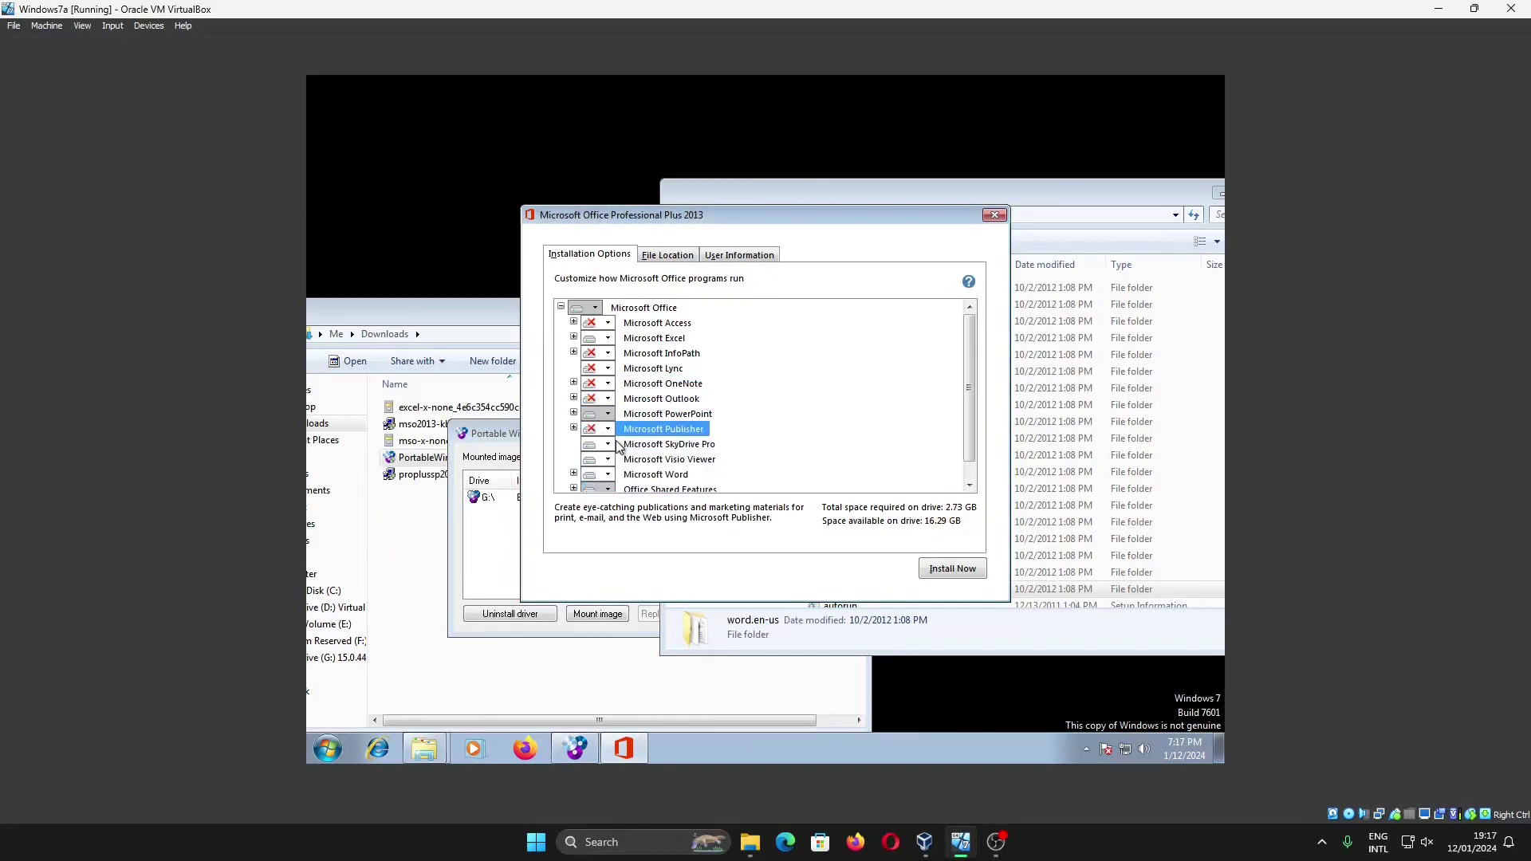
Step: Set Microsoft SkyDrive Pro and Microsoft Visio Viewer to Not Available in the installation options
{"action": "scroll", "coordinate": [618, 454], "scroll_direction": "down", "scroll_amount": 1}
{"action": "left_click", "coordinate": [611, 425]}
{"action": "left_click", "coordinate": [609, 427]}
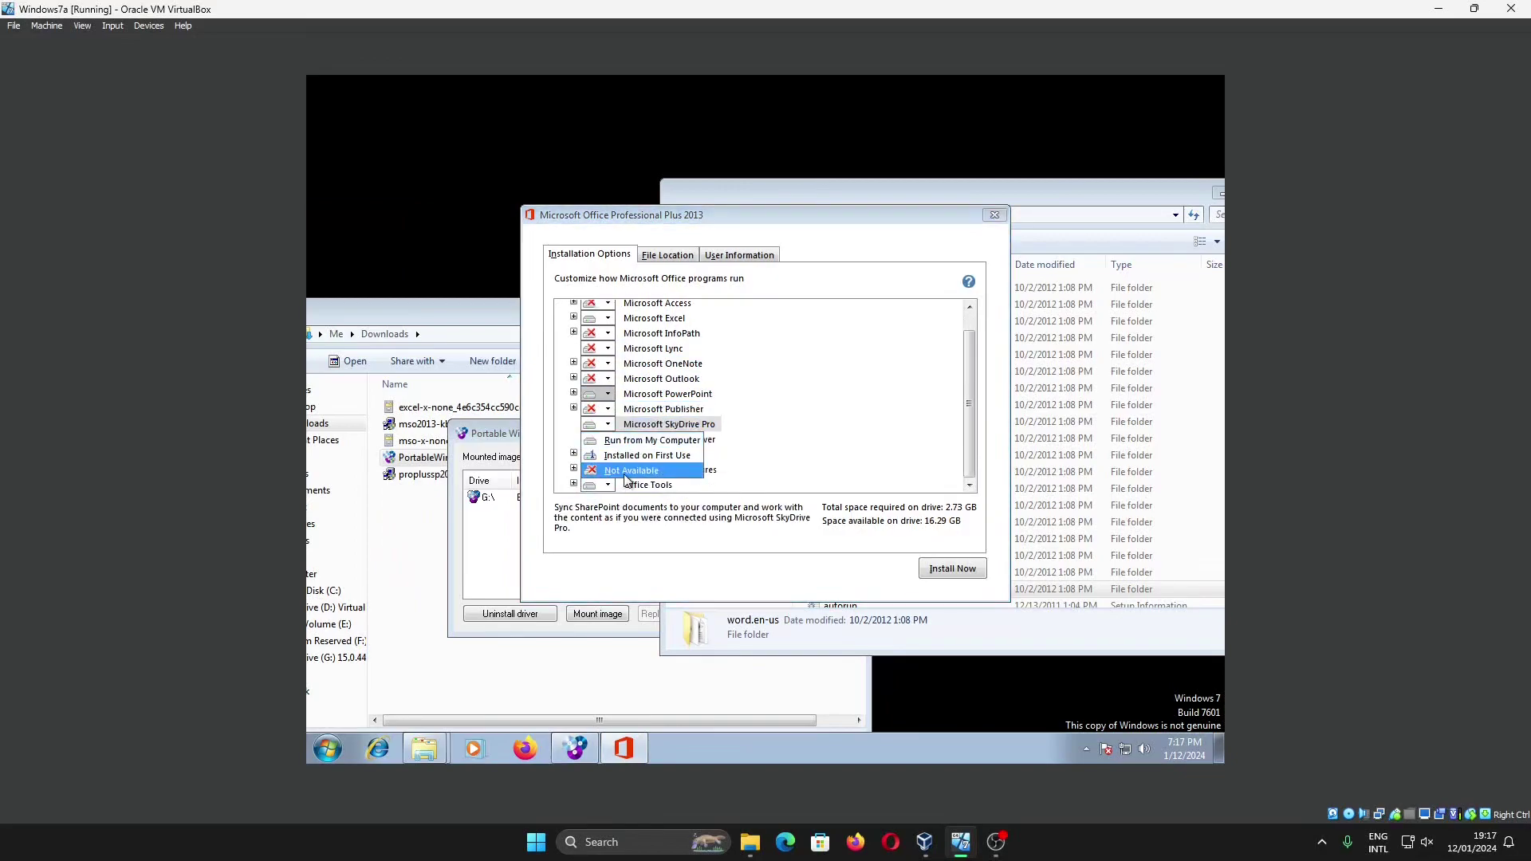
{"action": "left_click", "coordinate": [628, 484]}
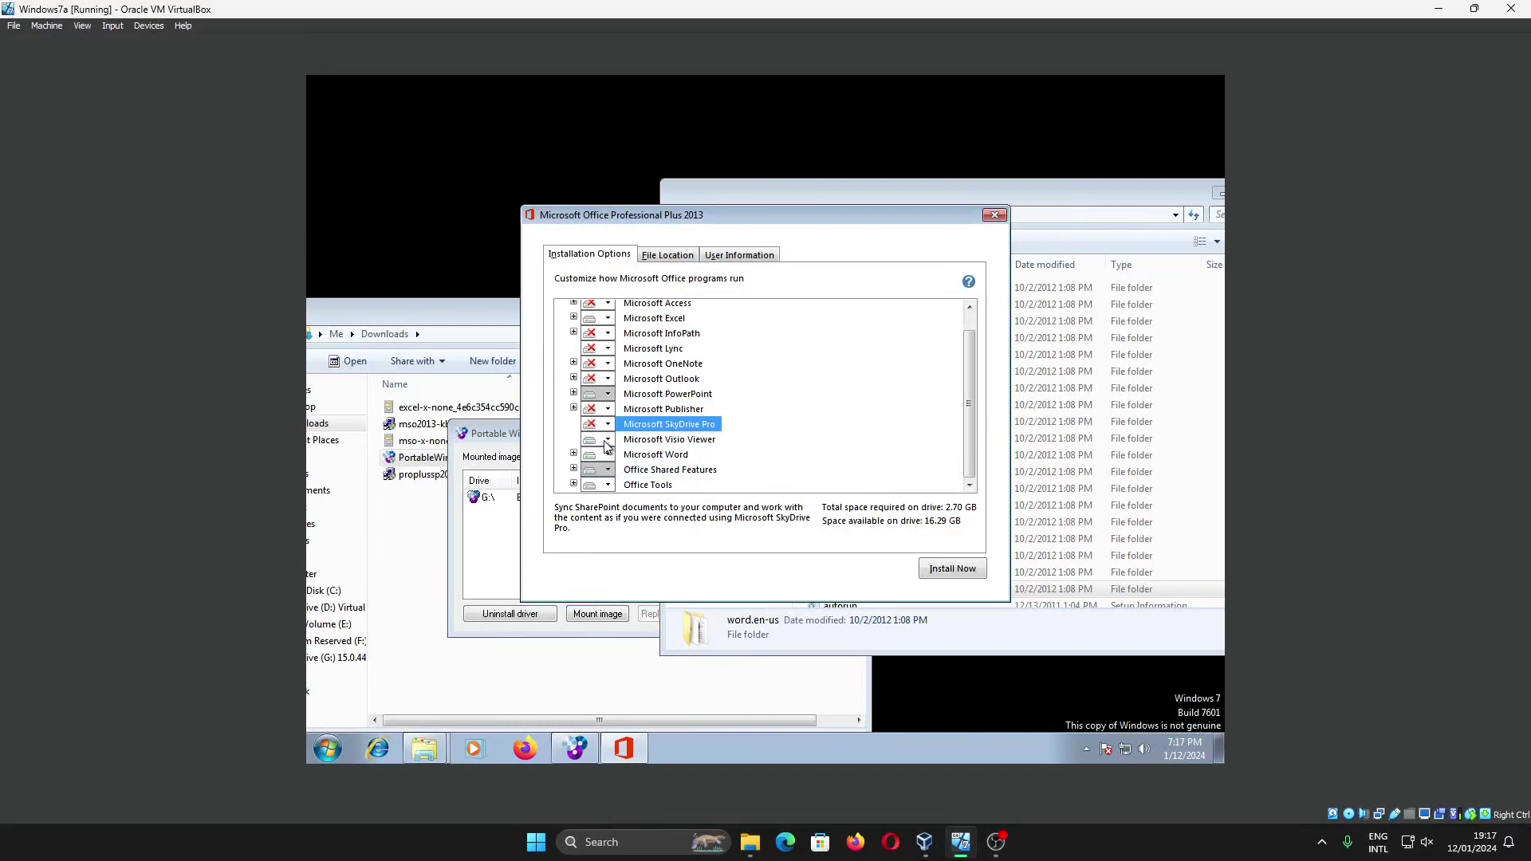
{"action": "left_click", "coordinate": [607, 441]}
{"action": "left_click", "coordinate": [638, 496]}
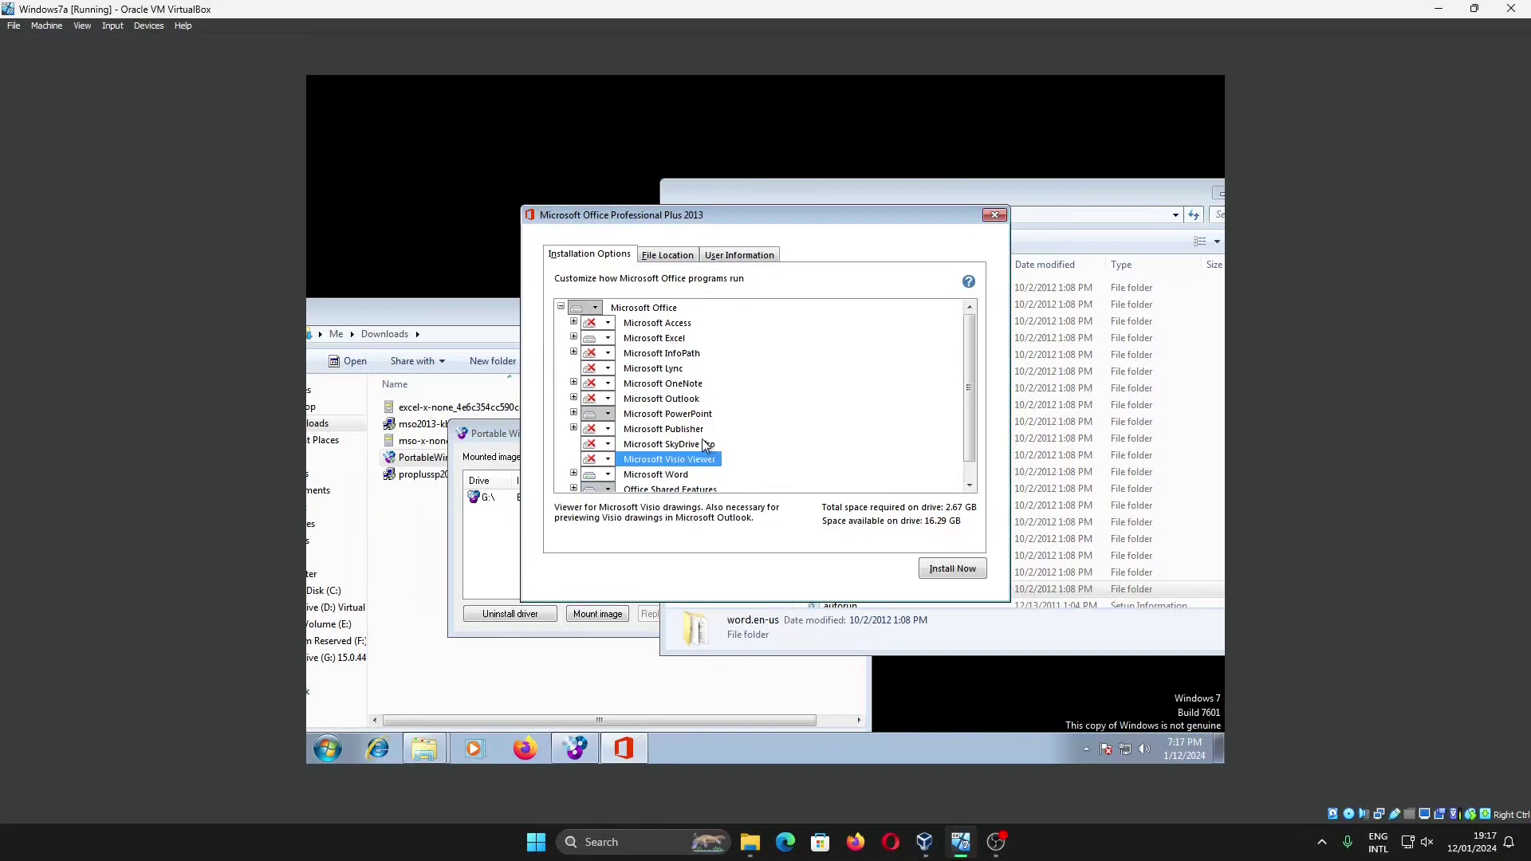
Step: Add 2013 to the installation folder path, then check the user information and start the Office installation
{"action": "left_click", "coordinate": [652, 257]}
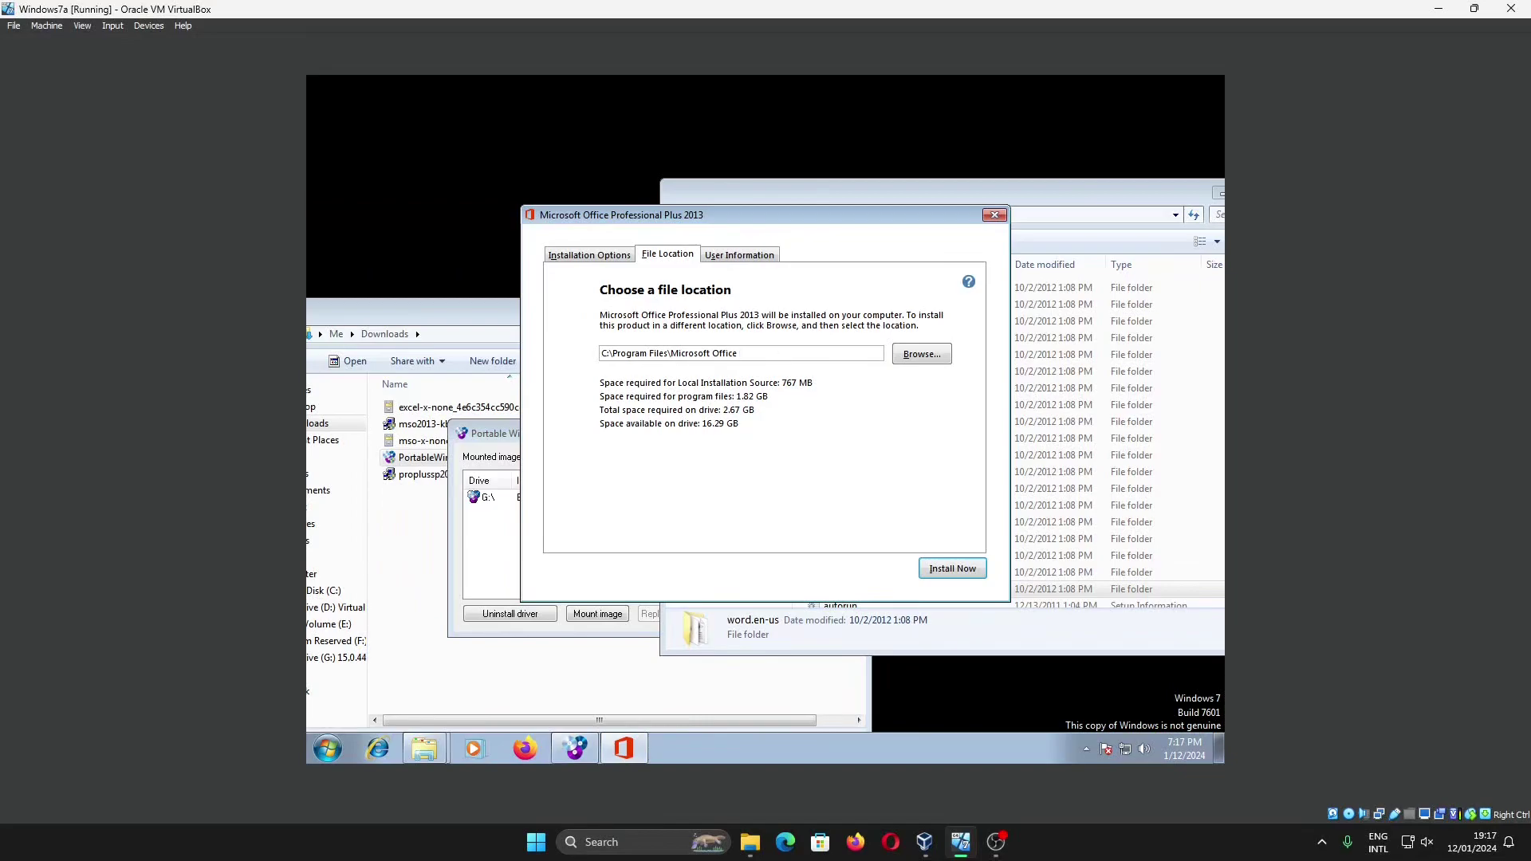
{"action": "type", "text": "2013"}
{"action": "left_click", "coordinate": [740, 255]}
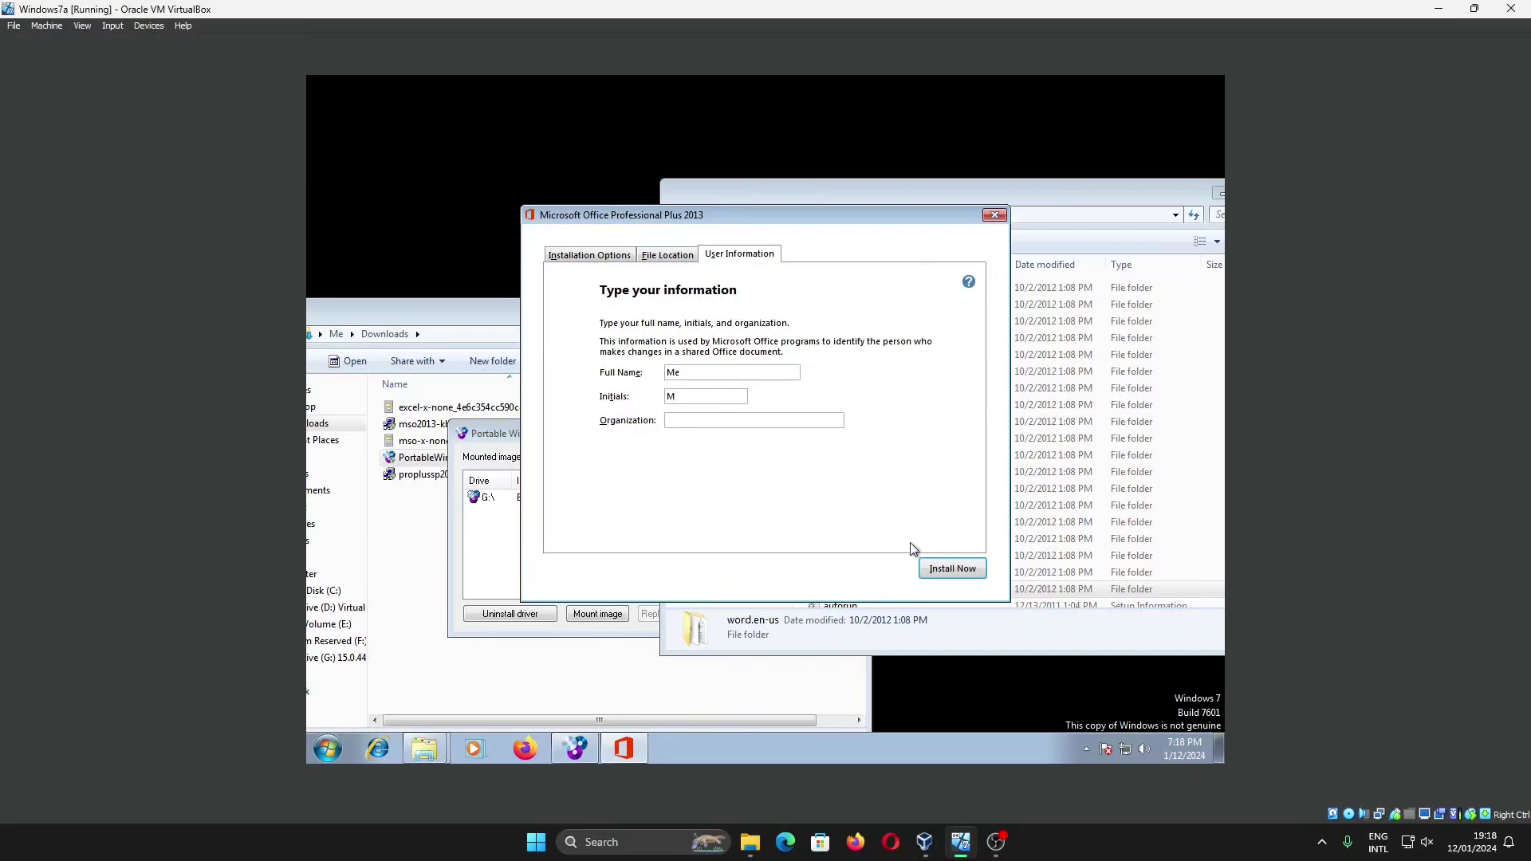
{"action": "left_click", "coordinate": [953, 571]}
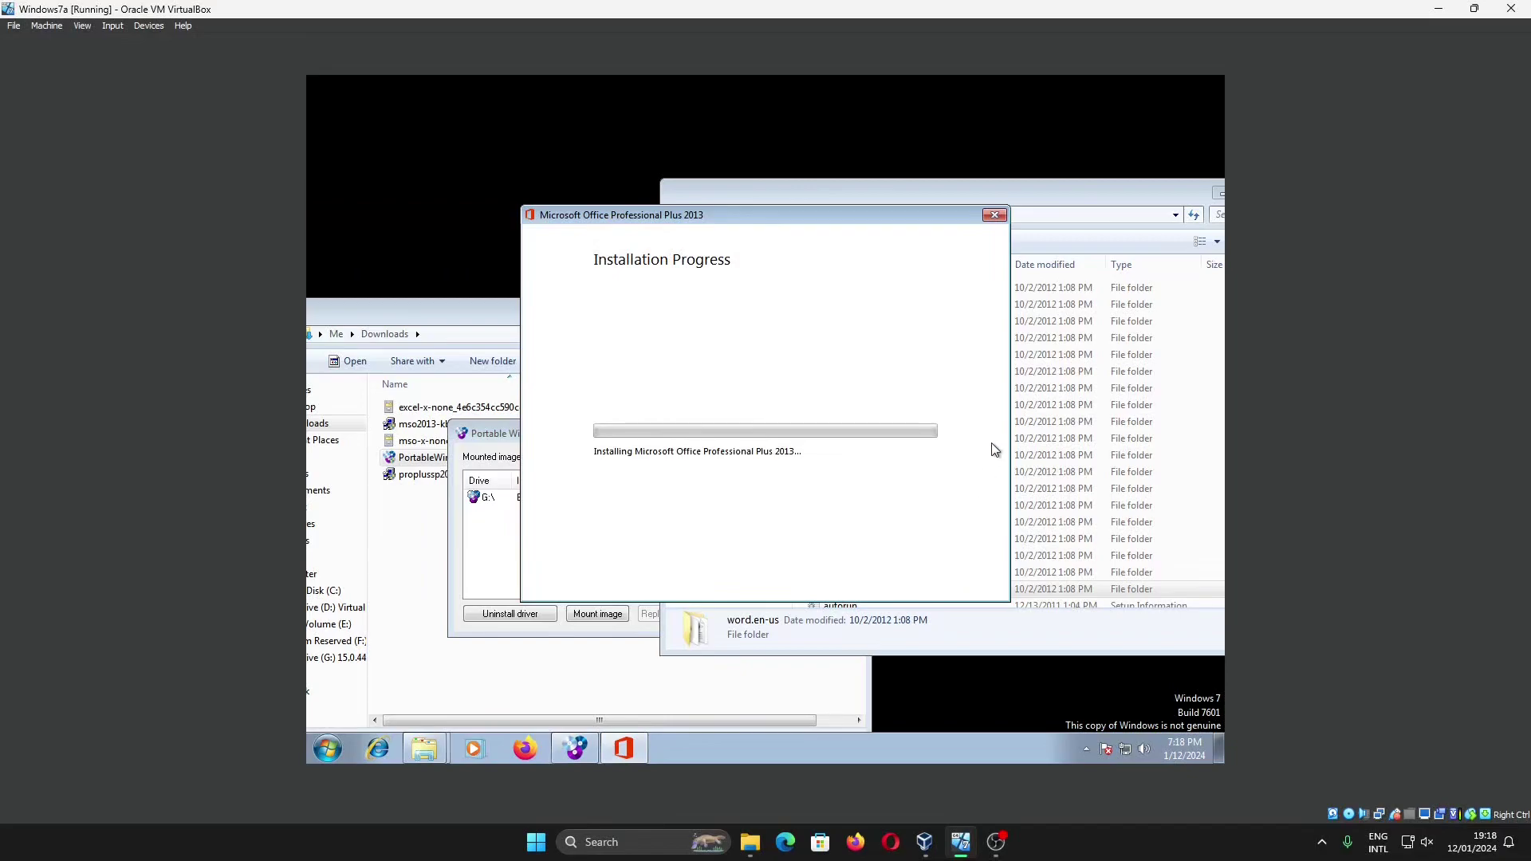
Step: Minimize the CD drive, Downloads and Portable WinCDEmu windows so only the installation progress stays open
{"action": "left_click_drag", "start_coordinate": [1070, 200], "coordinate": [848, 217]}
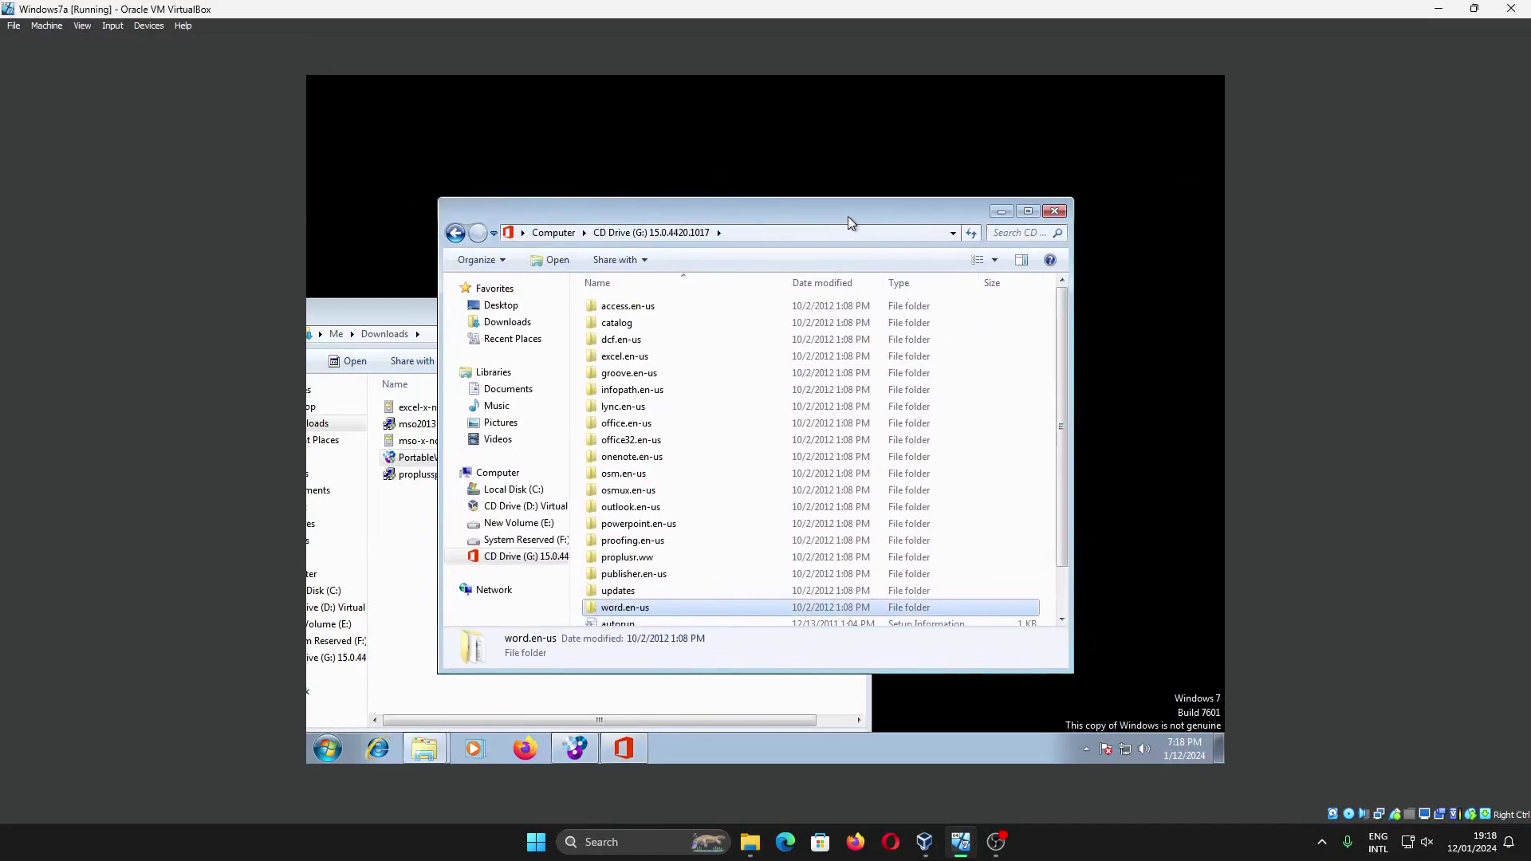
{"action": "left_click", "coordinate": [1001, 212]}
{"action": "left_click", "coordinate": [475, 309]}
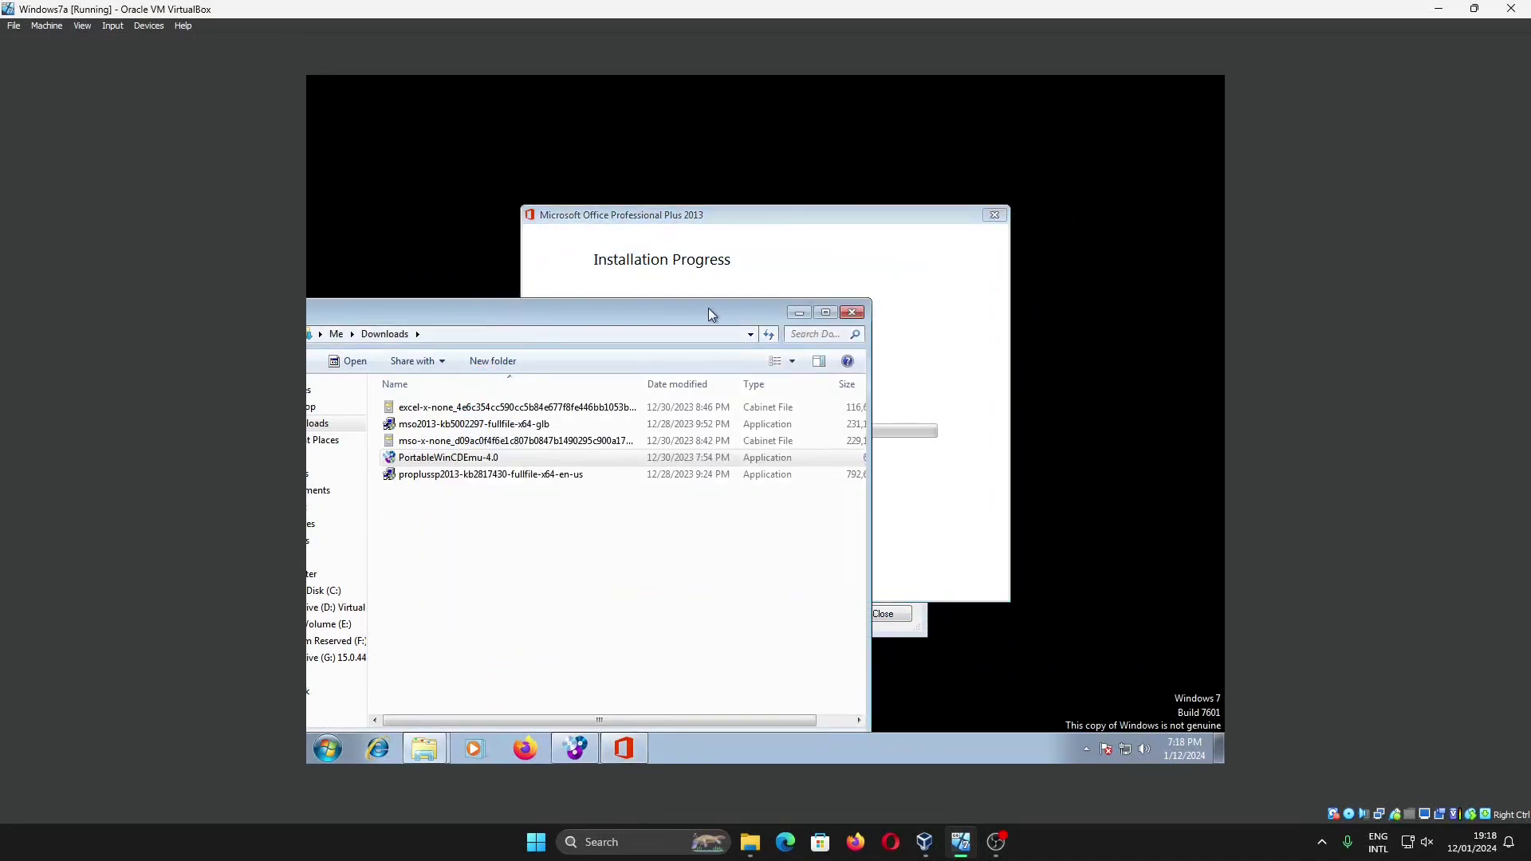
{"action": "left_click", "coordinate": [798, 314]}
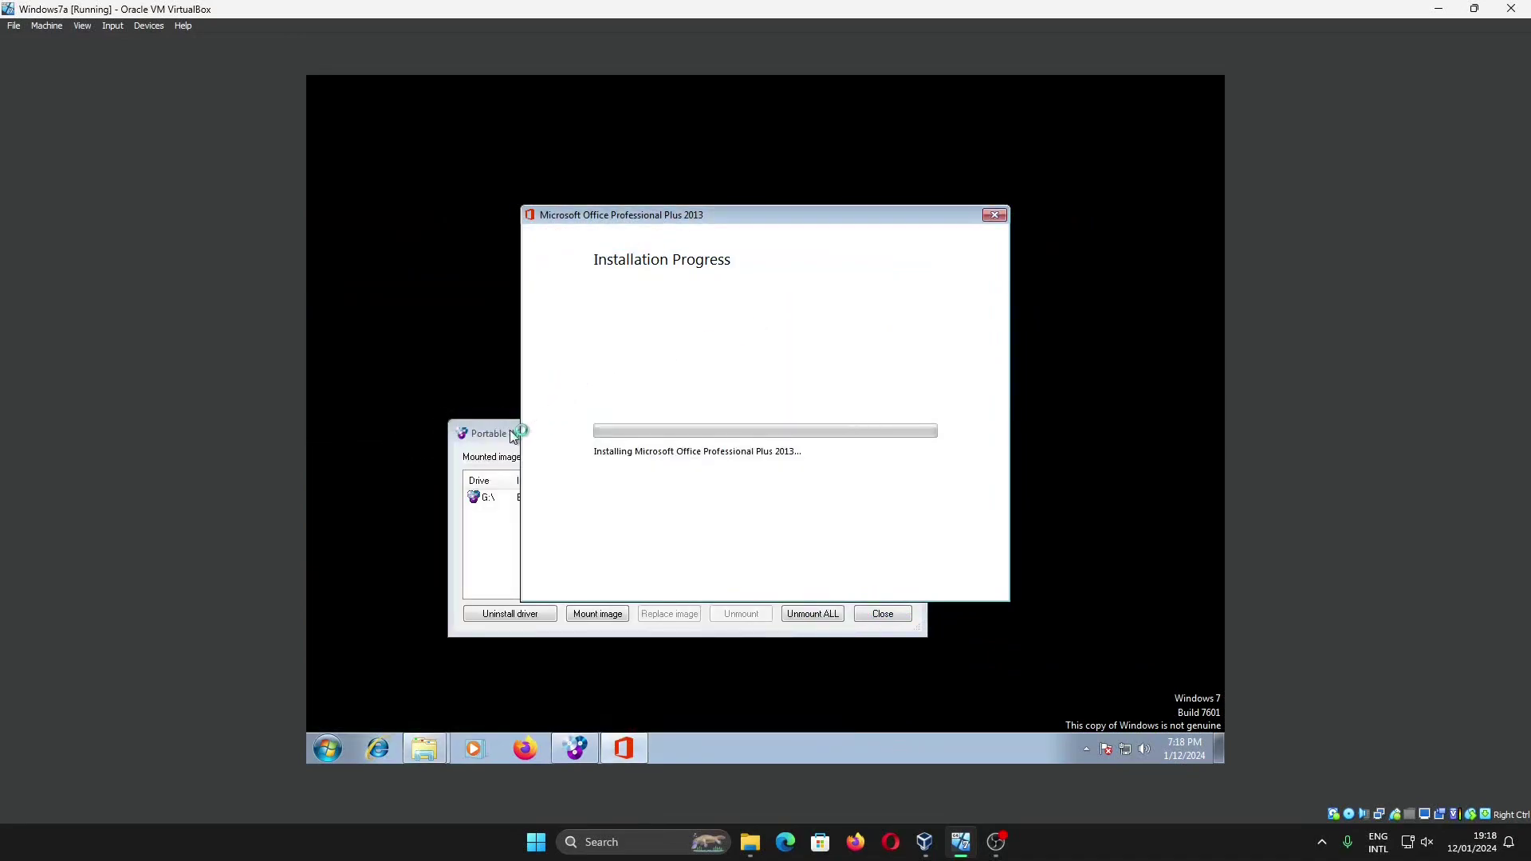
{"action": "left_click", "coordinate": [517, 434]}
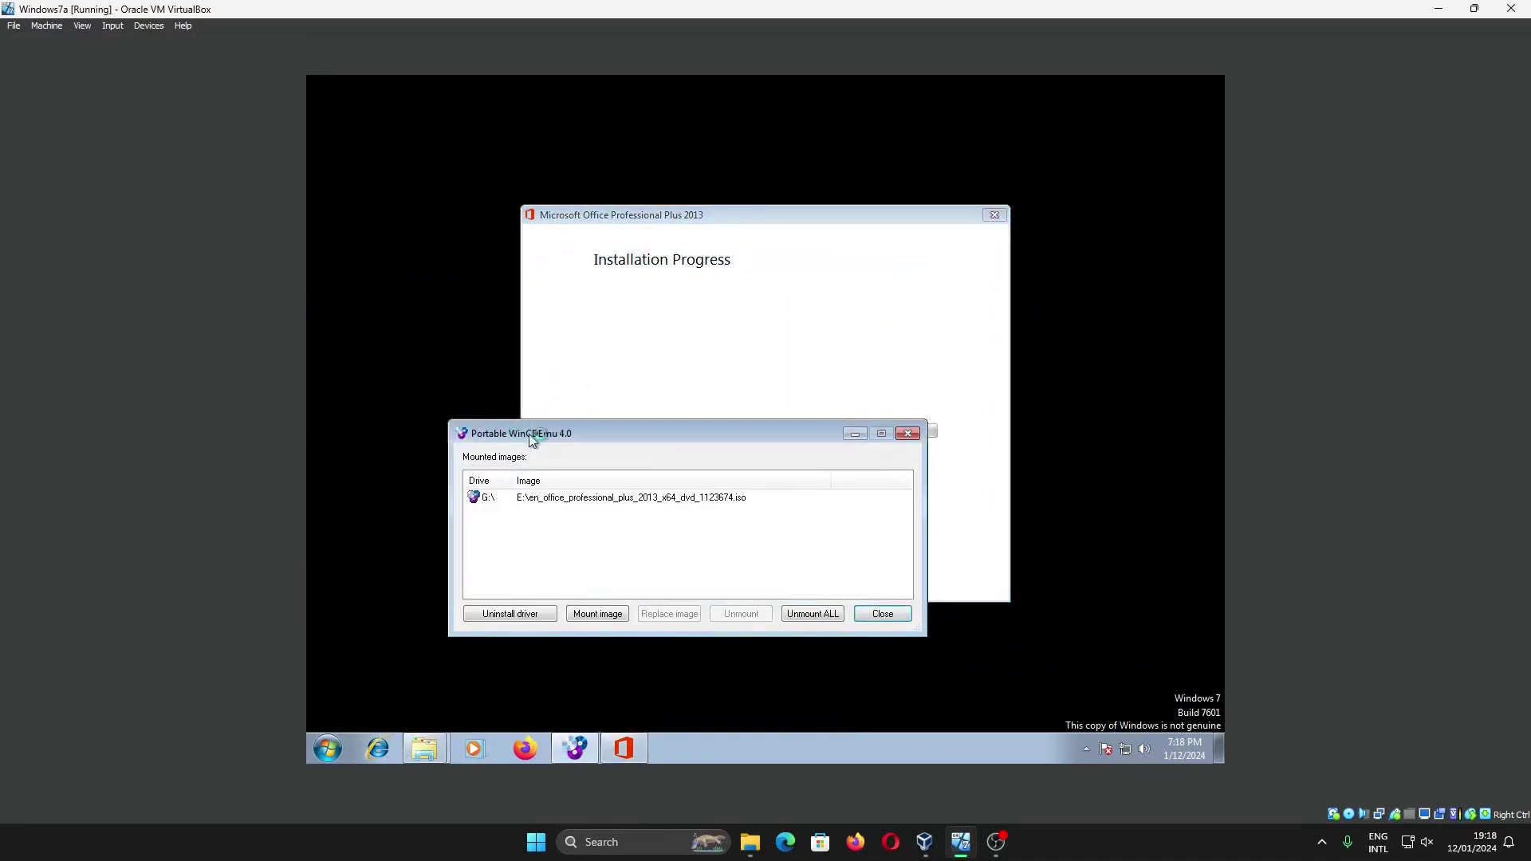
{"action": "left_click", "coordinate": [860, 436]}
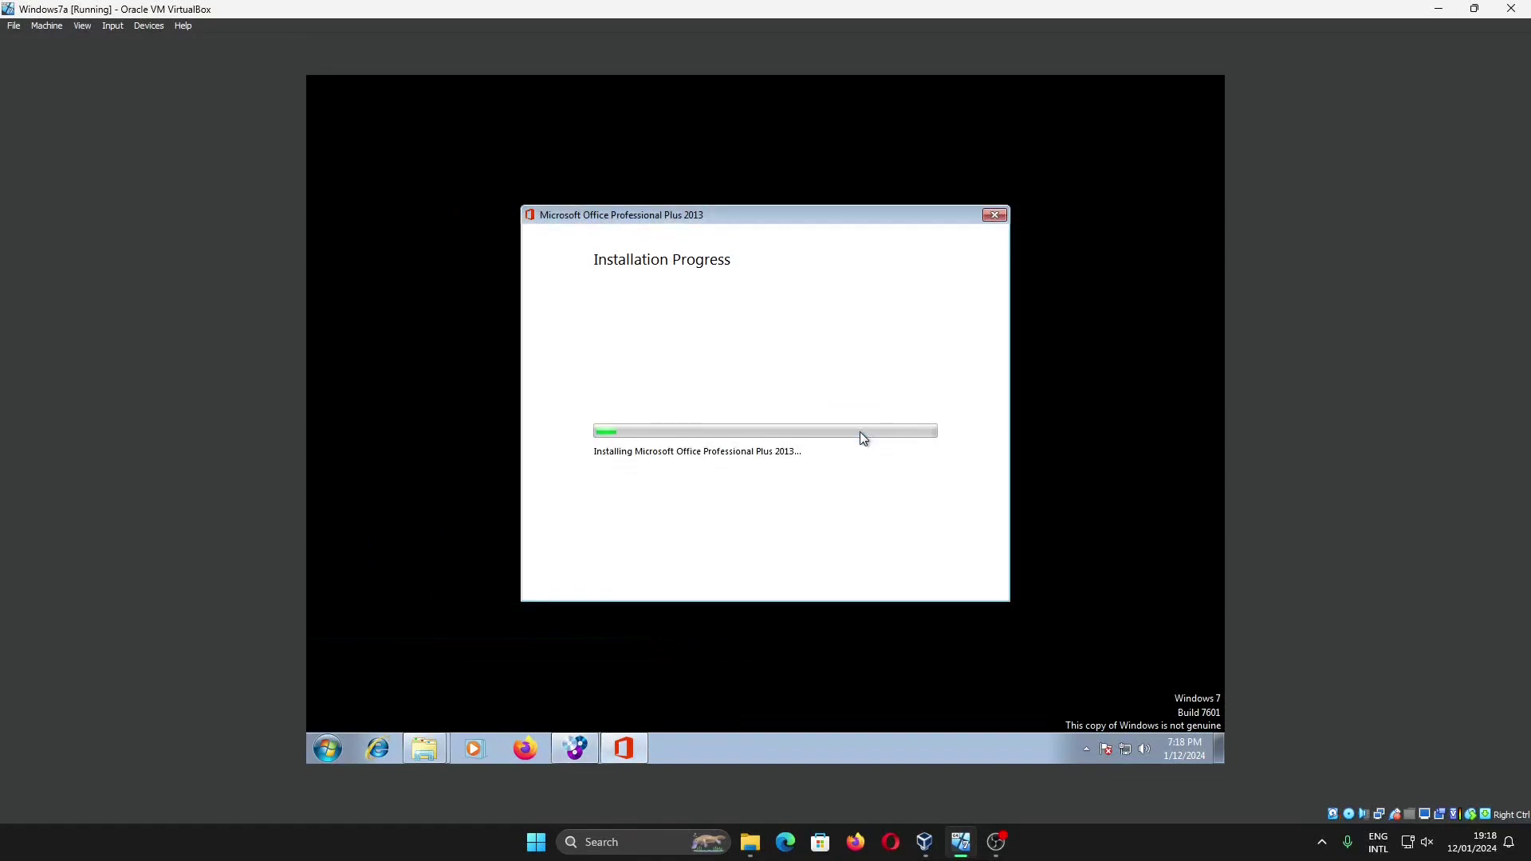
{"action": "left_click", "coordinate": [1088, 750]}
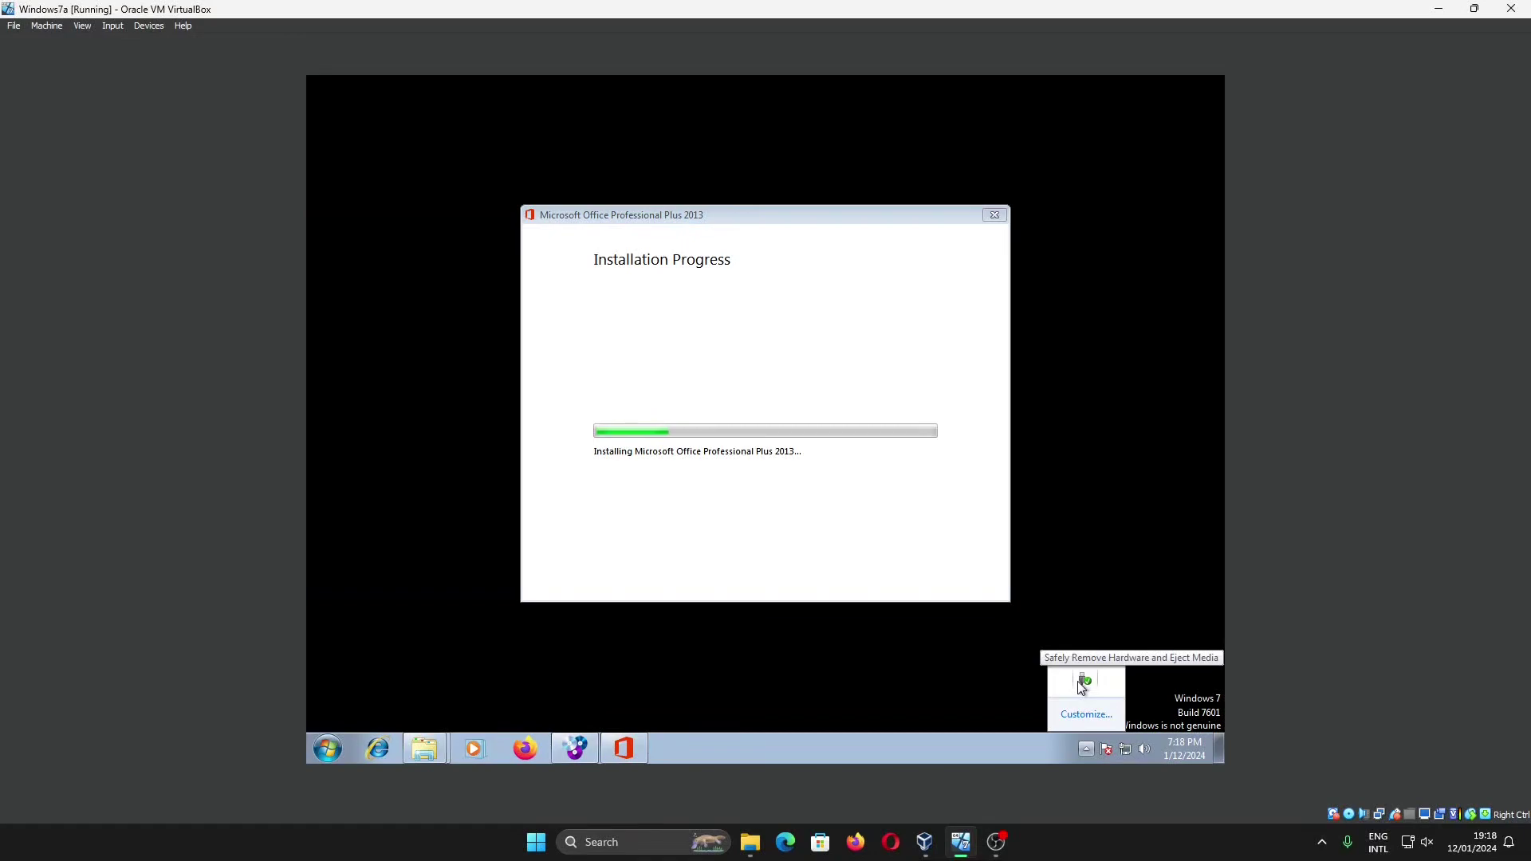
{"action": "left_click", "coordinate": [900, 557]}
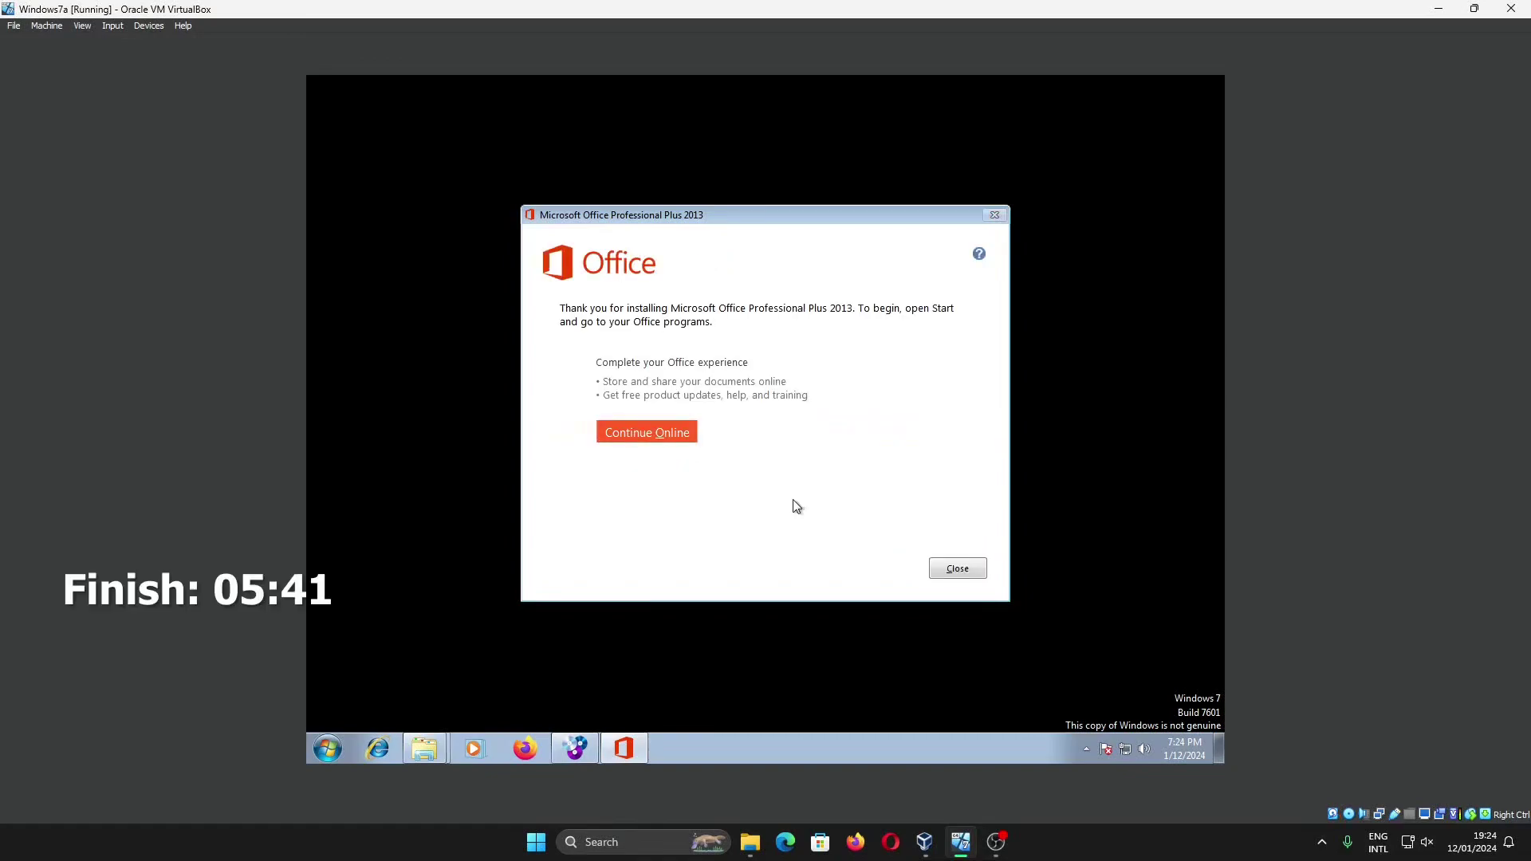
Step: Close the finished Office installer and test Word 2013 by opening a blank document, then exit Word
{"action": "left_click", "coordinate": [944, 569]}
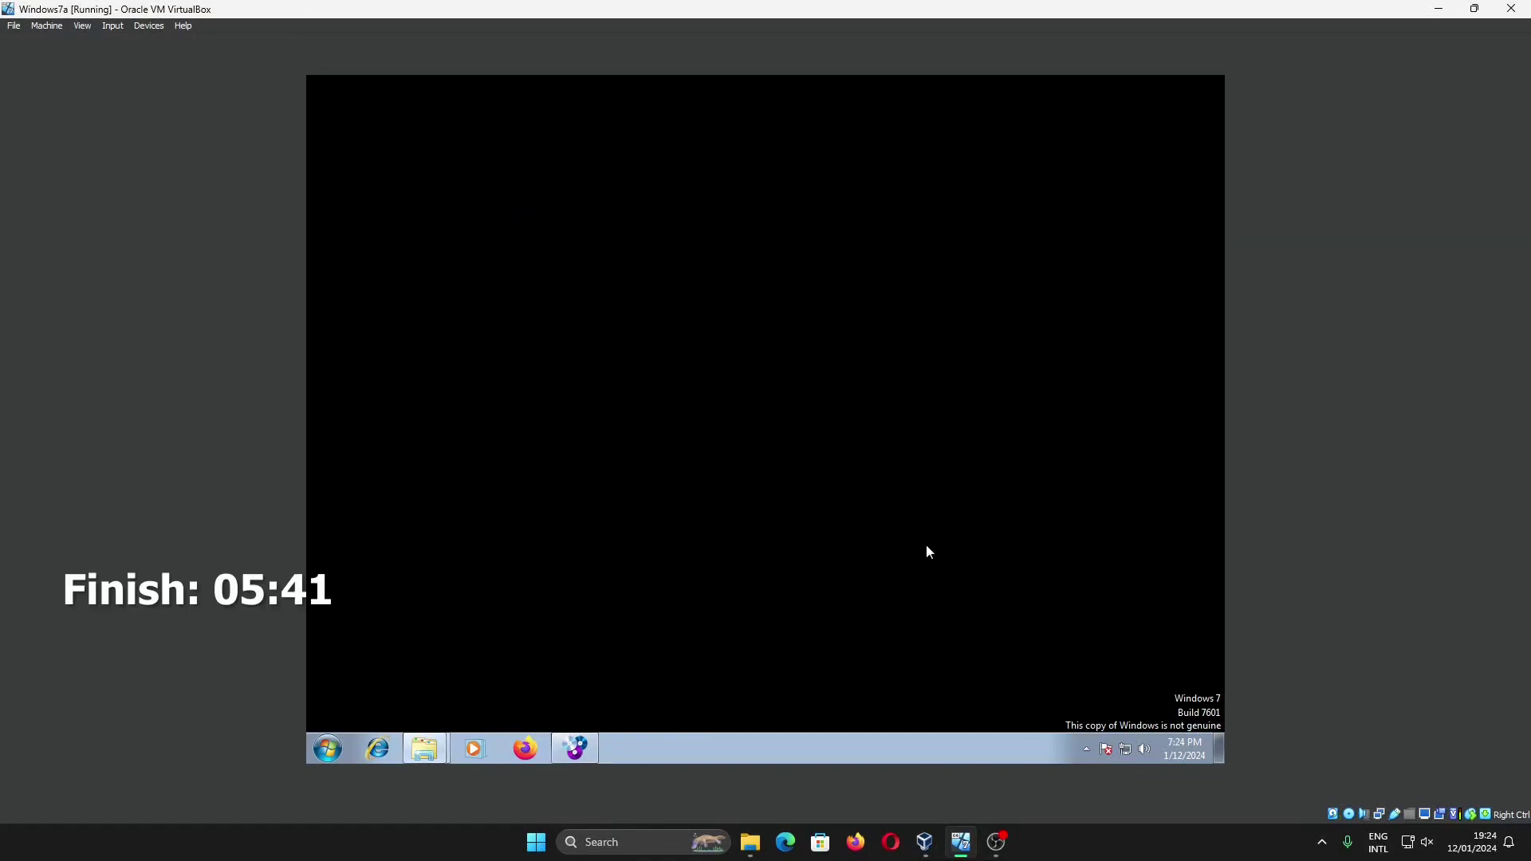
{"action": "left_click", "coordinate": [328, 748]}
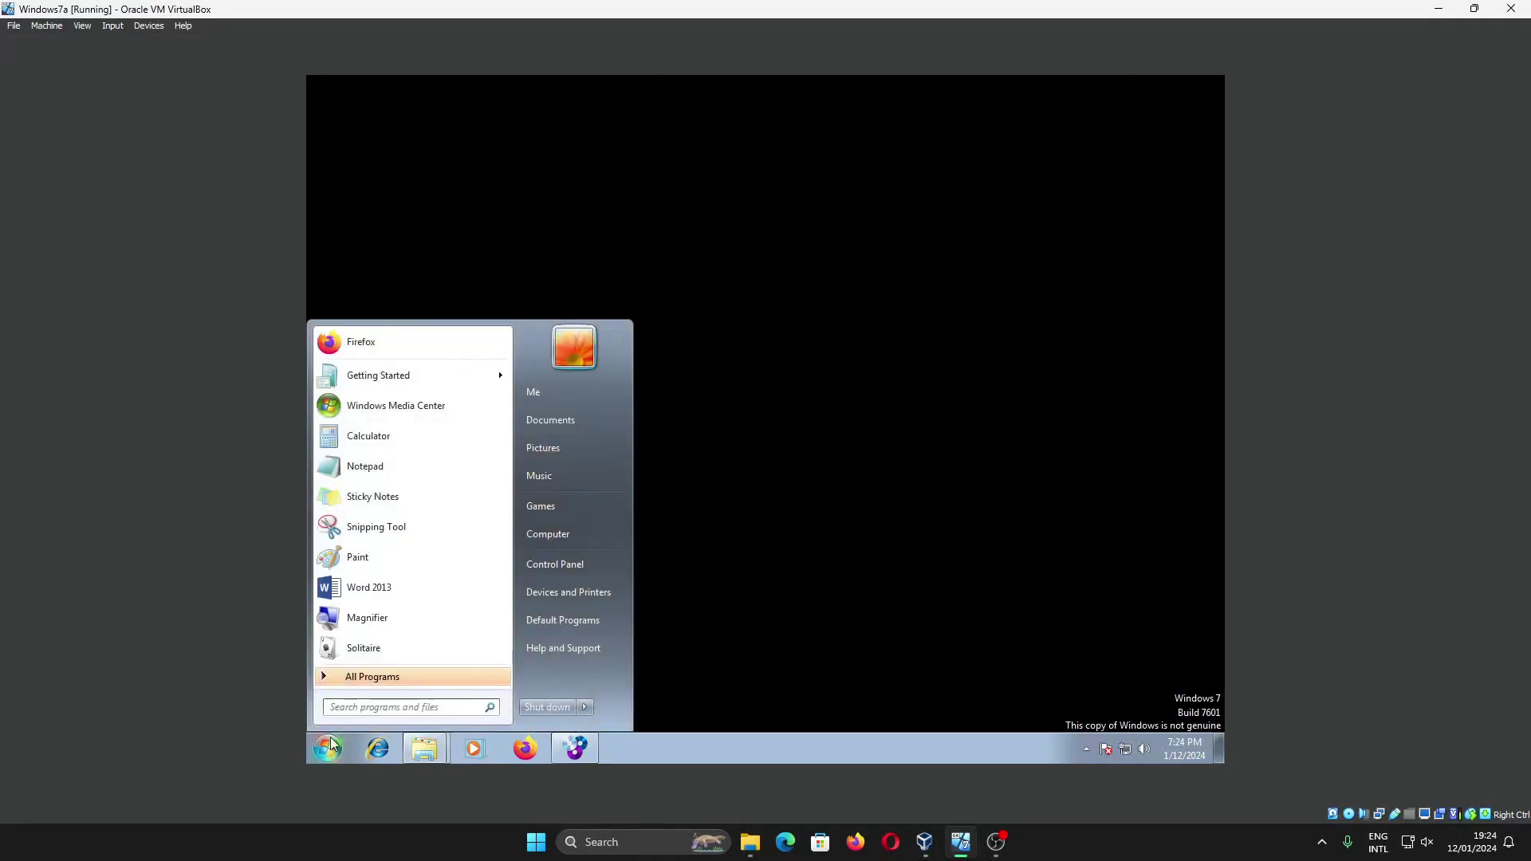
{"action": "left_click", "coordinate": [387, 595]}
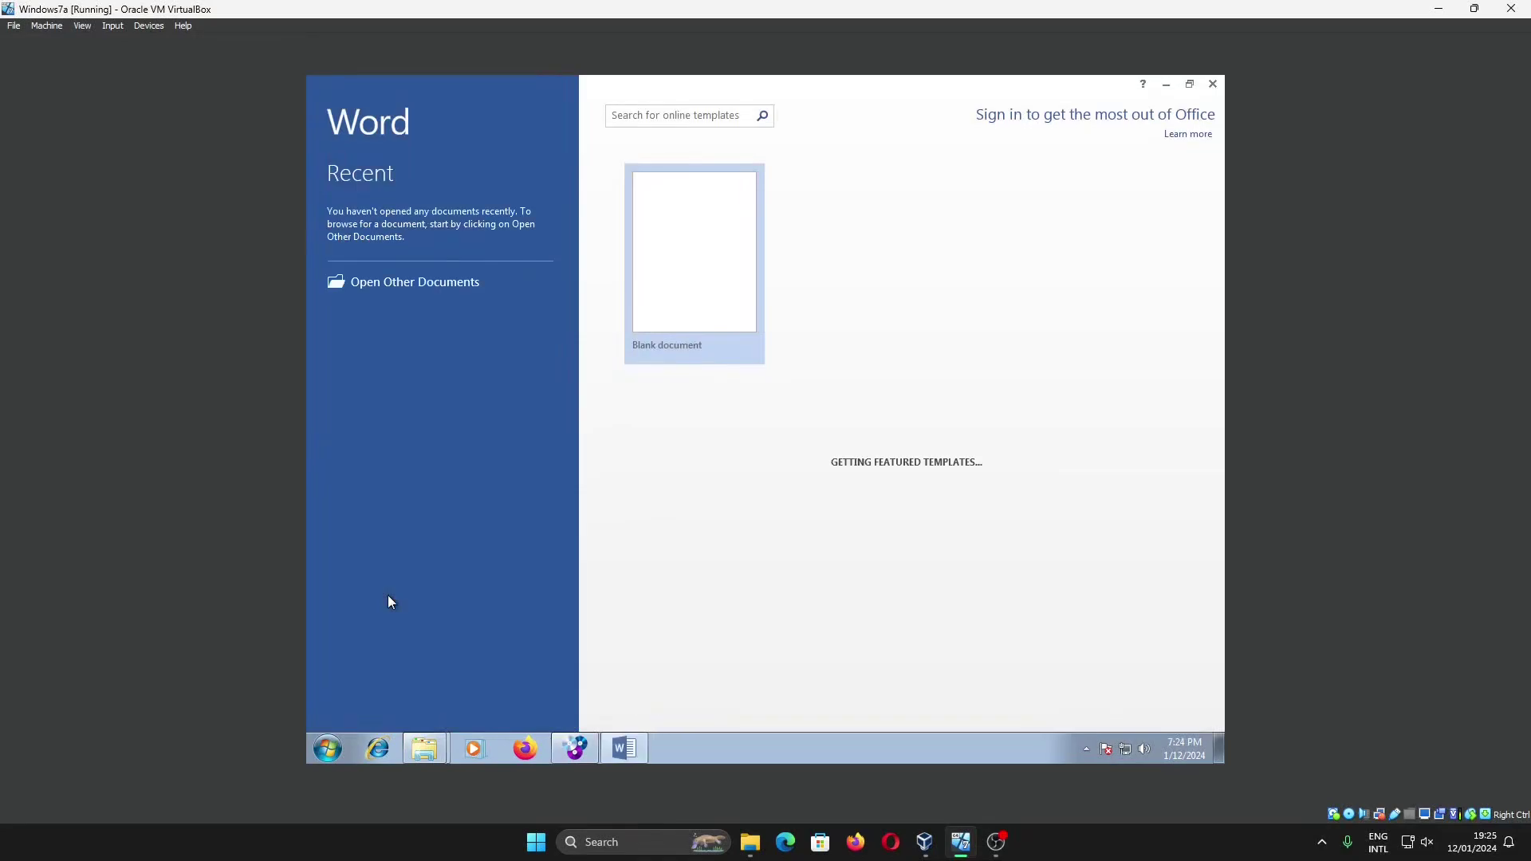
{"action": "left_click", "coordinate": [678, 317]}
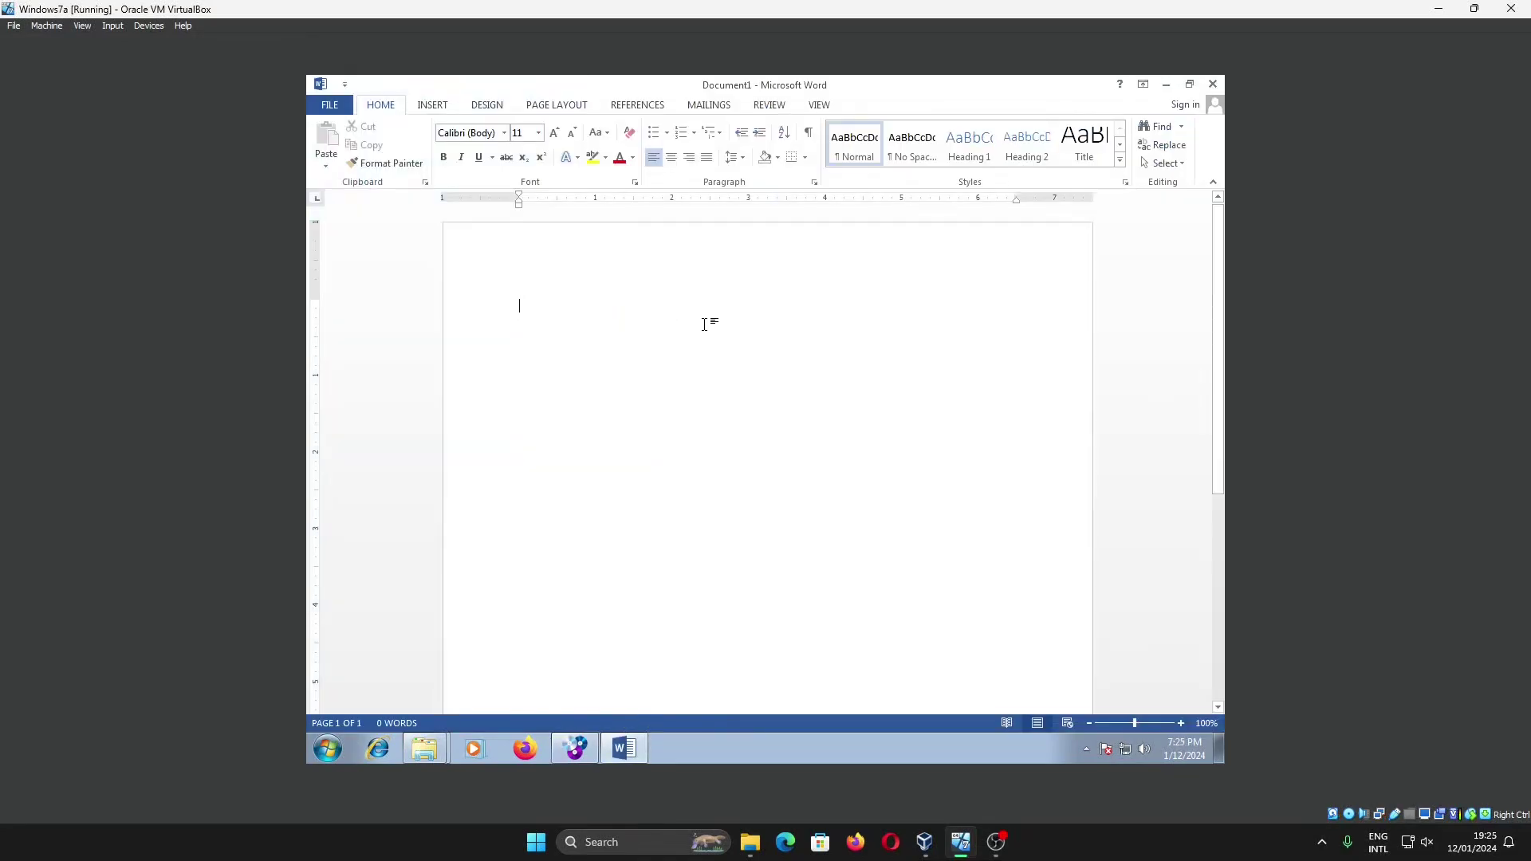
{"action": "left_click", "coordinate": [1213, 84]}
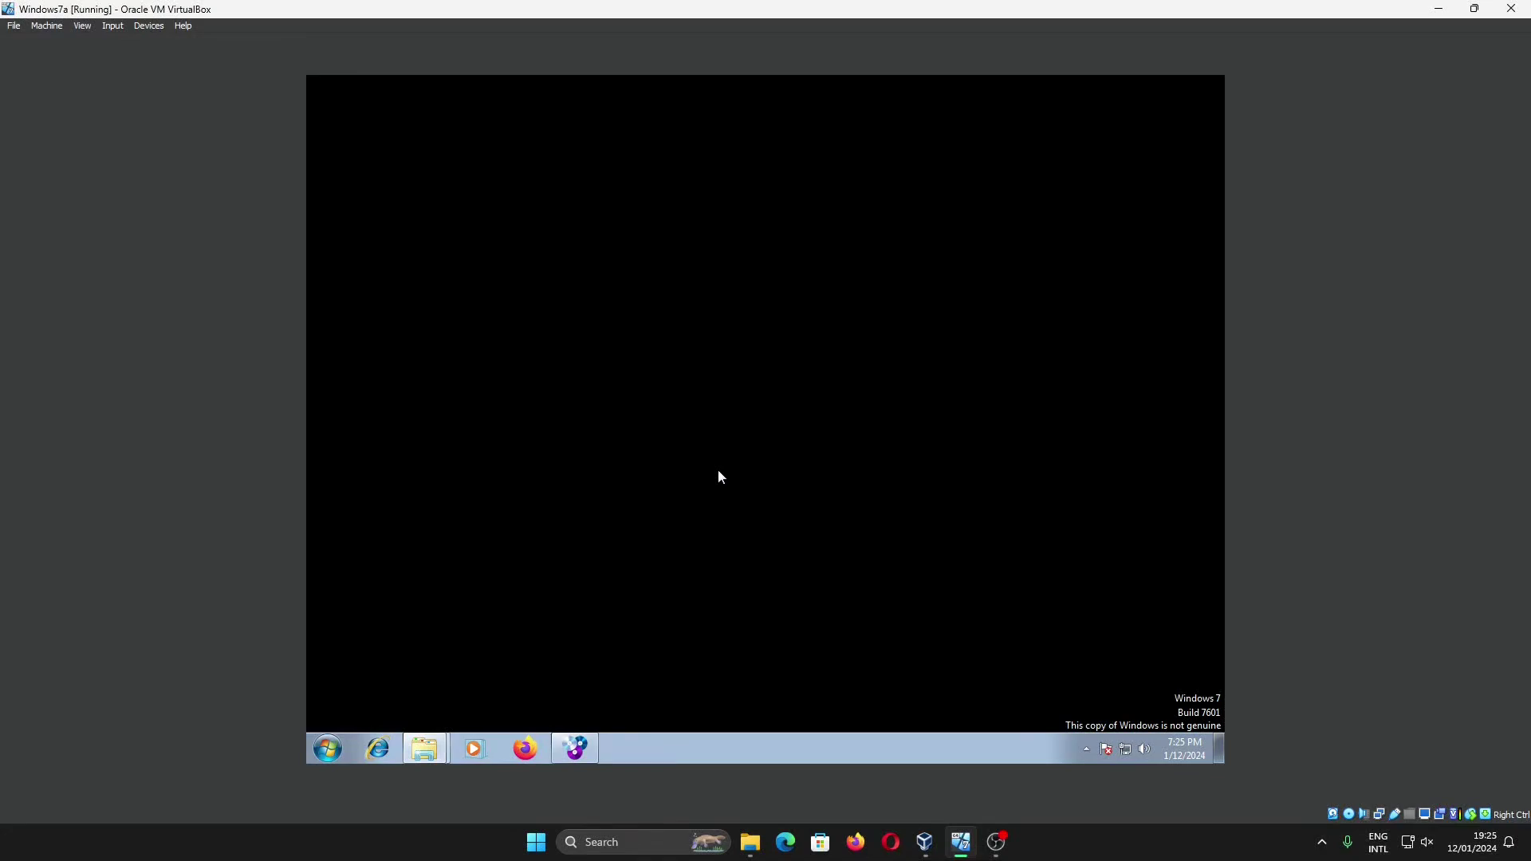
Step: Launch Word 2013 again and view the Account page to check the product information
{"action": "left_click", "coordinate": [333, 744]}
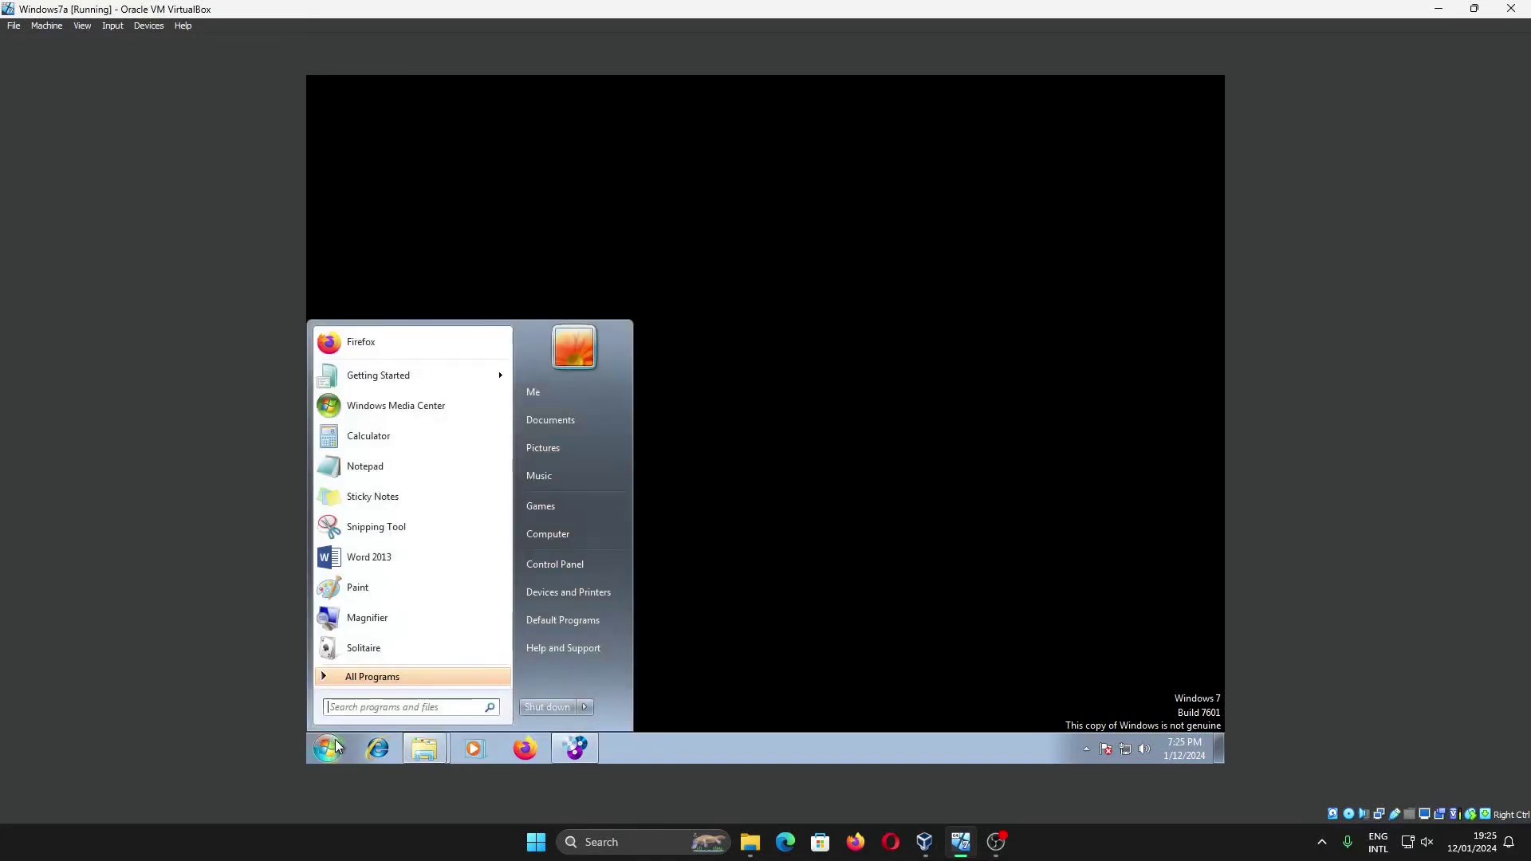
{"action": "left_click", "coordinate": [415, 564]}
{"action": "left_click", "coordinate": [335, 109]}
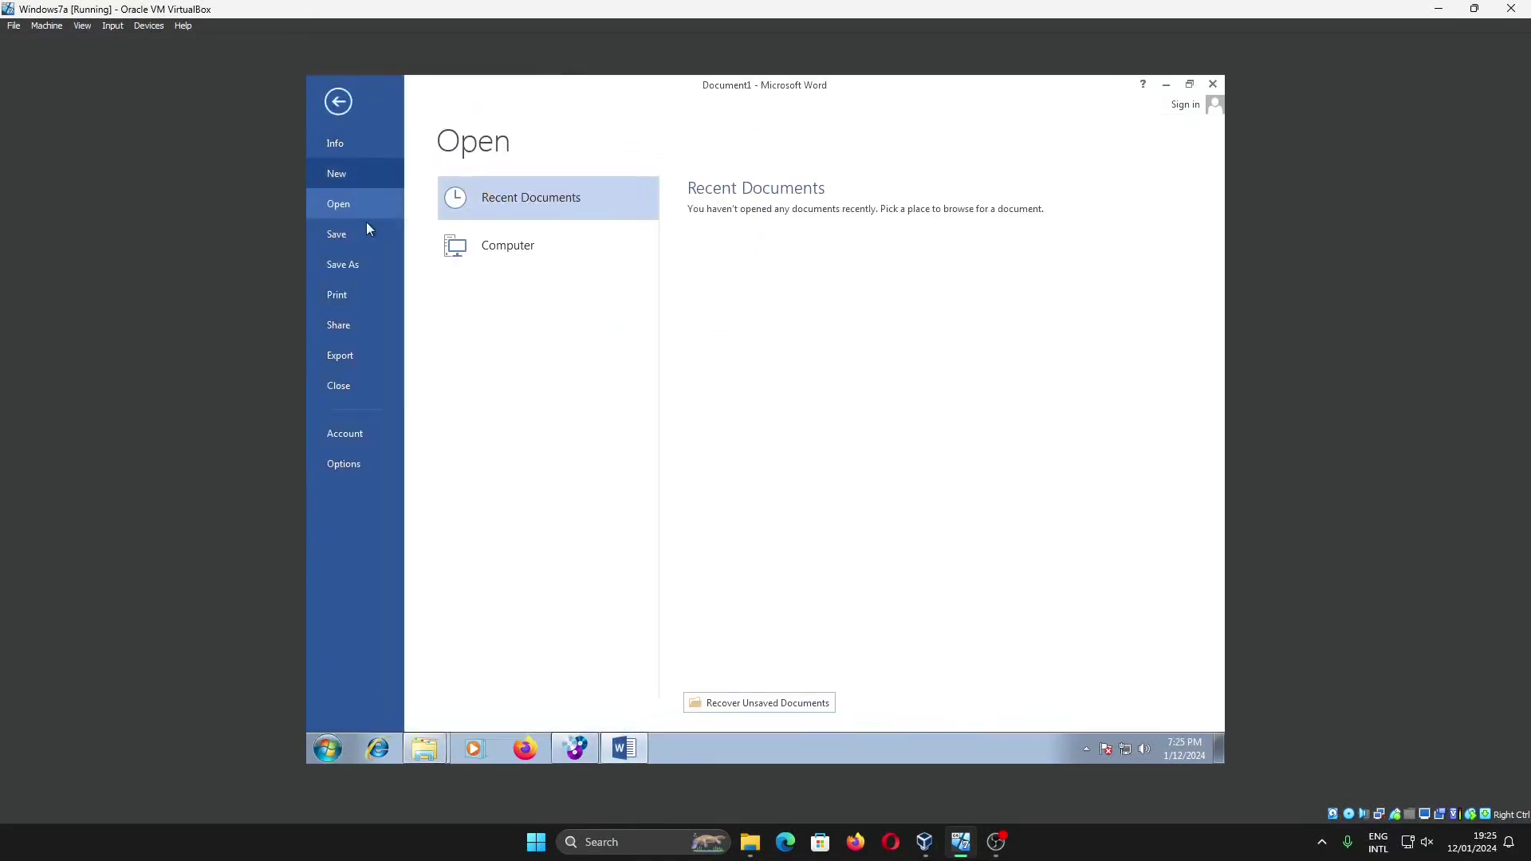
{"action": "left_click", "coordinate": [377, 432]}
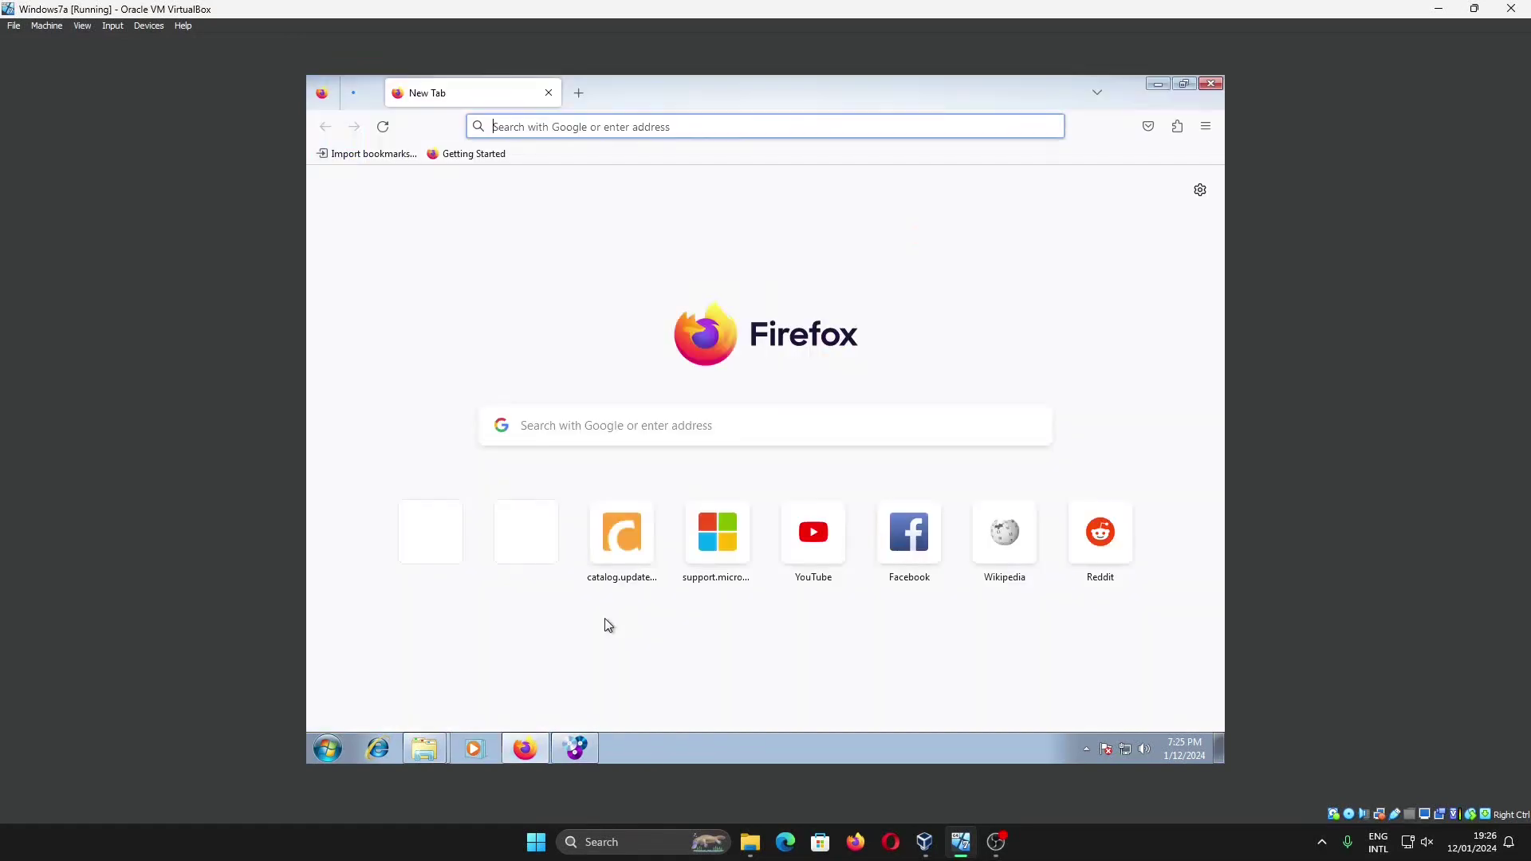
Step: Search the web in Firefox for "update microsoft office 2013 download" and browse the results
{"action": "left_click", "coordinate": [606, 436]}
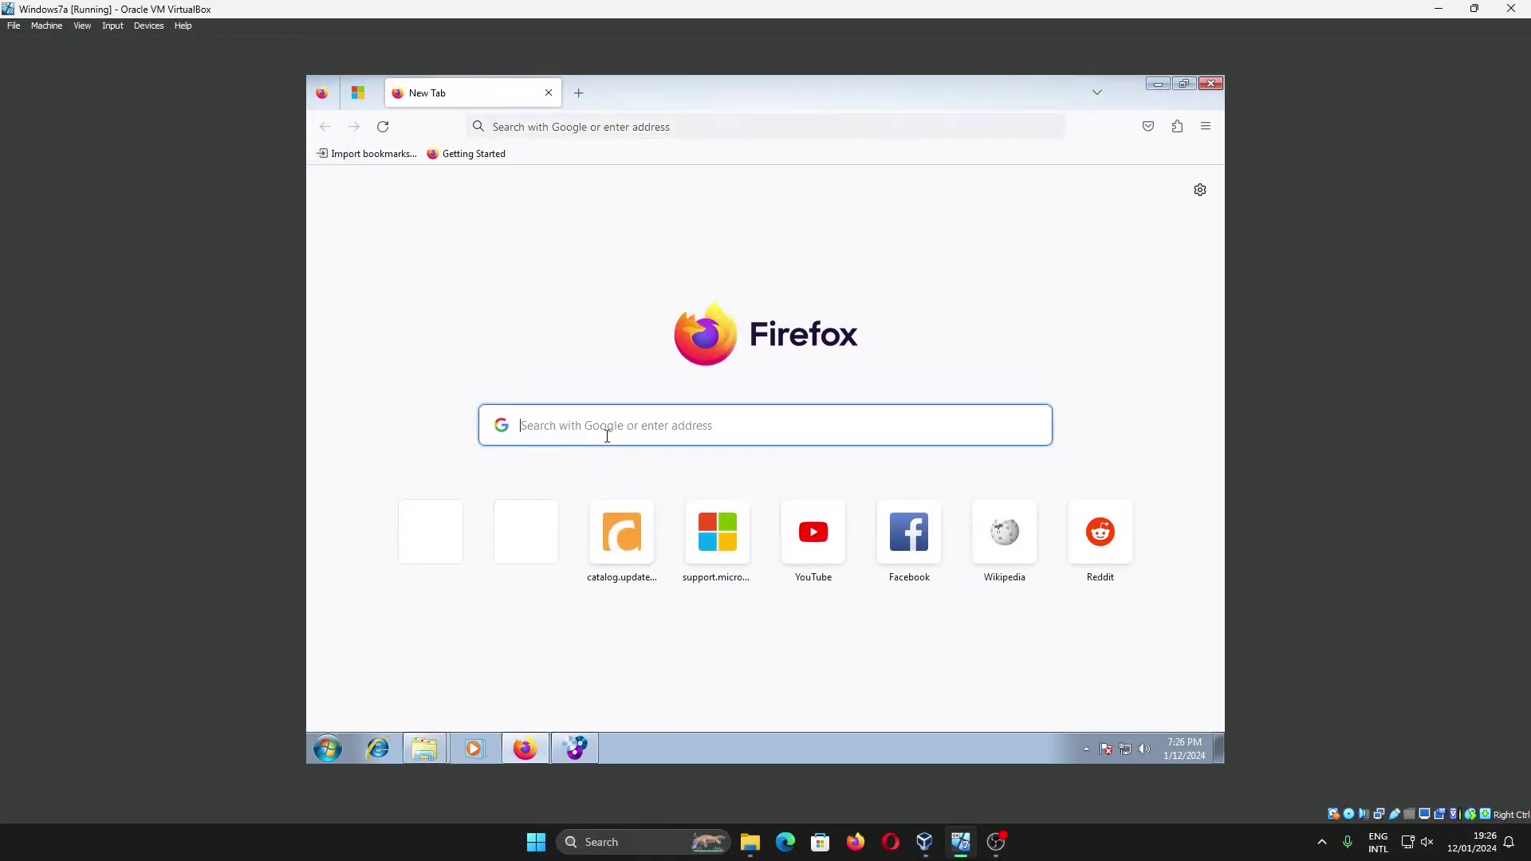
{"action": "type", "text": "update microsoft office 2013"}
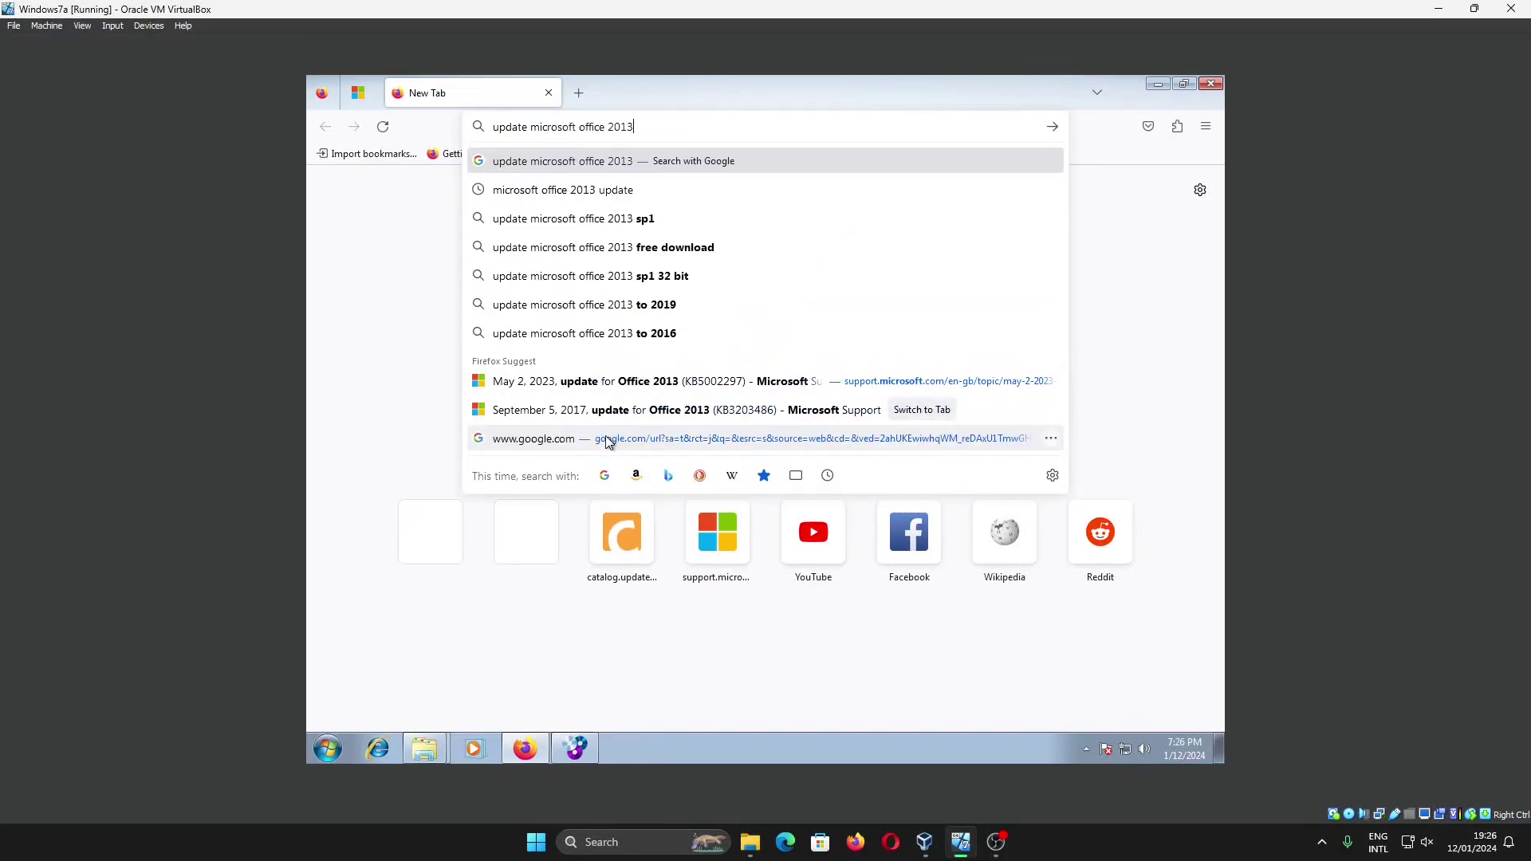
{"action": "type", "text": " download"}
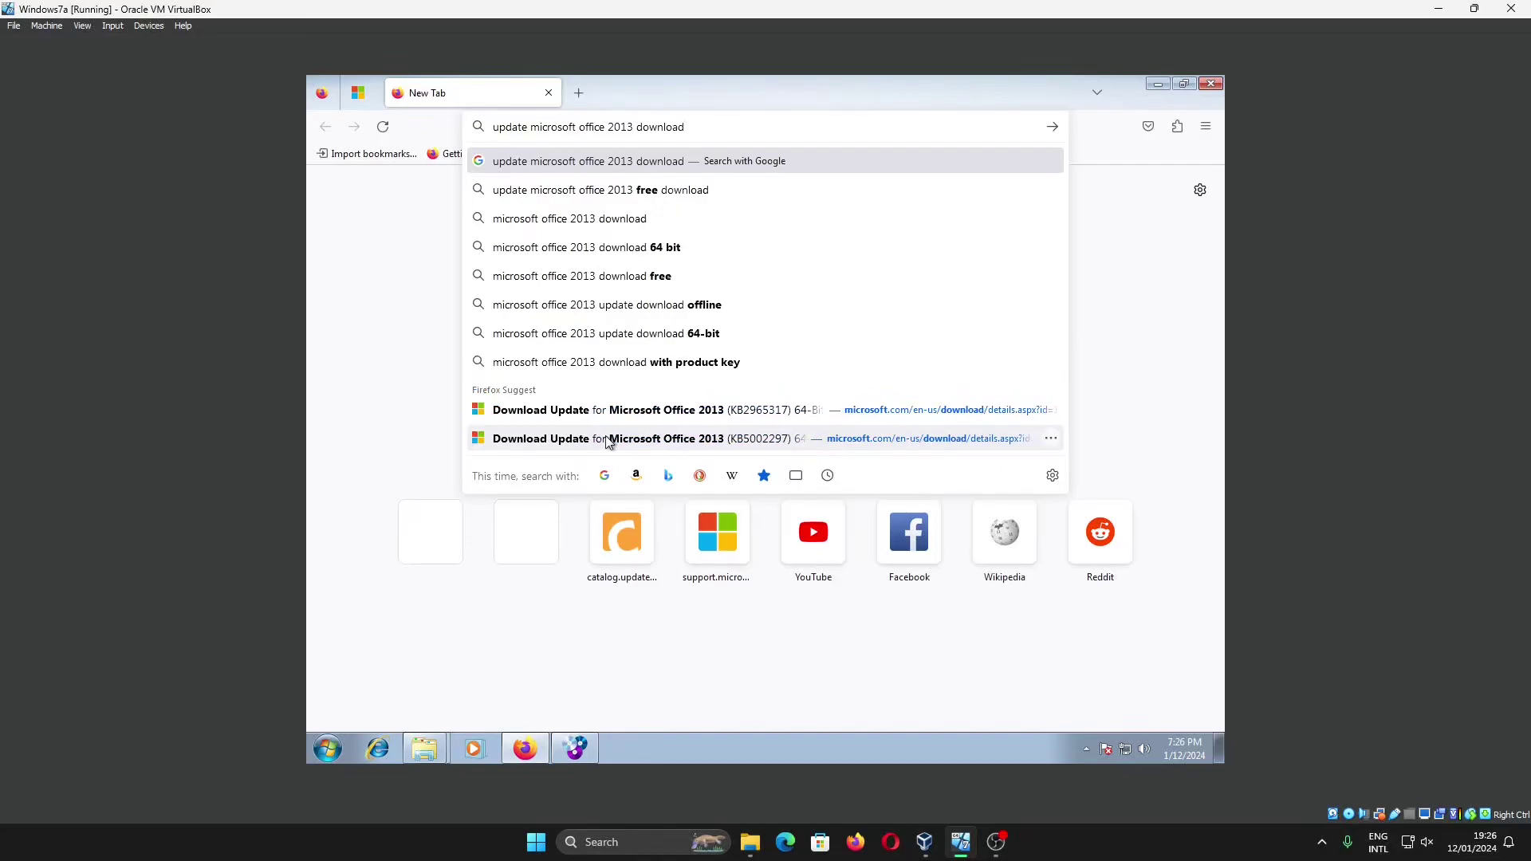
{"action": "key", "text": "Return"}
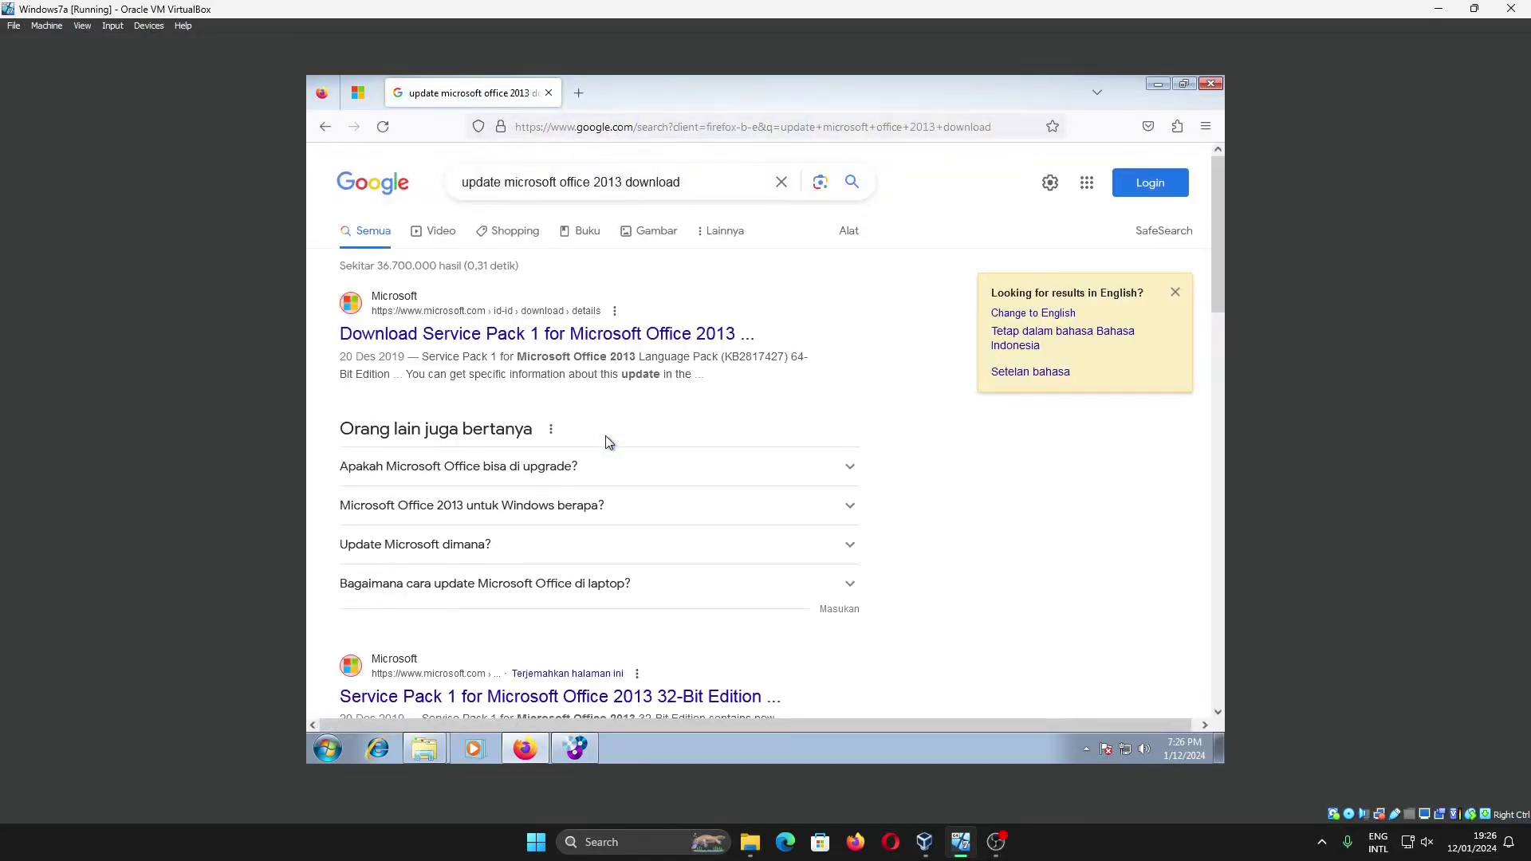
{"action": "scroll", "coordinate": [606, 435], "scroll_direction": "down", "scroll_amount": 3}
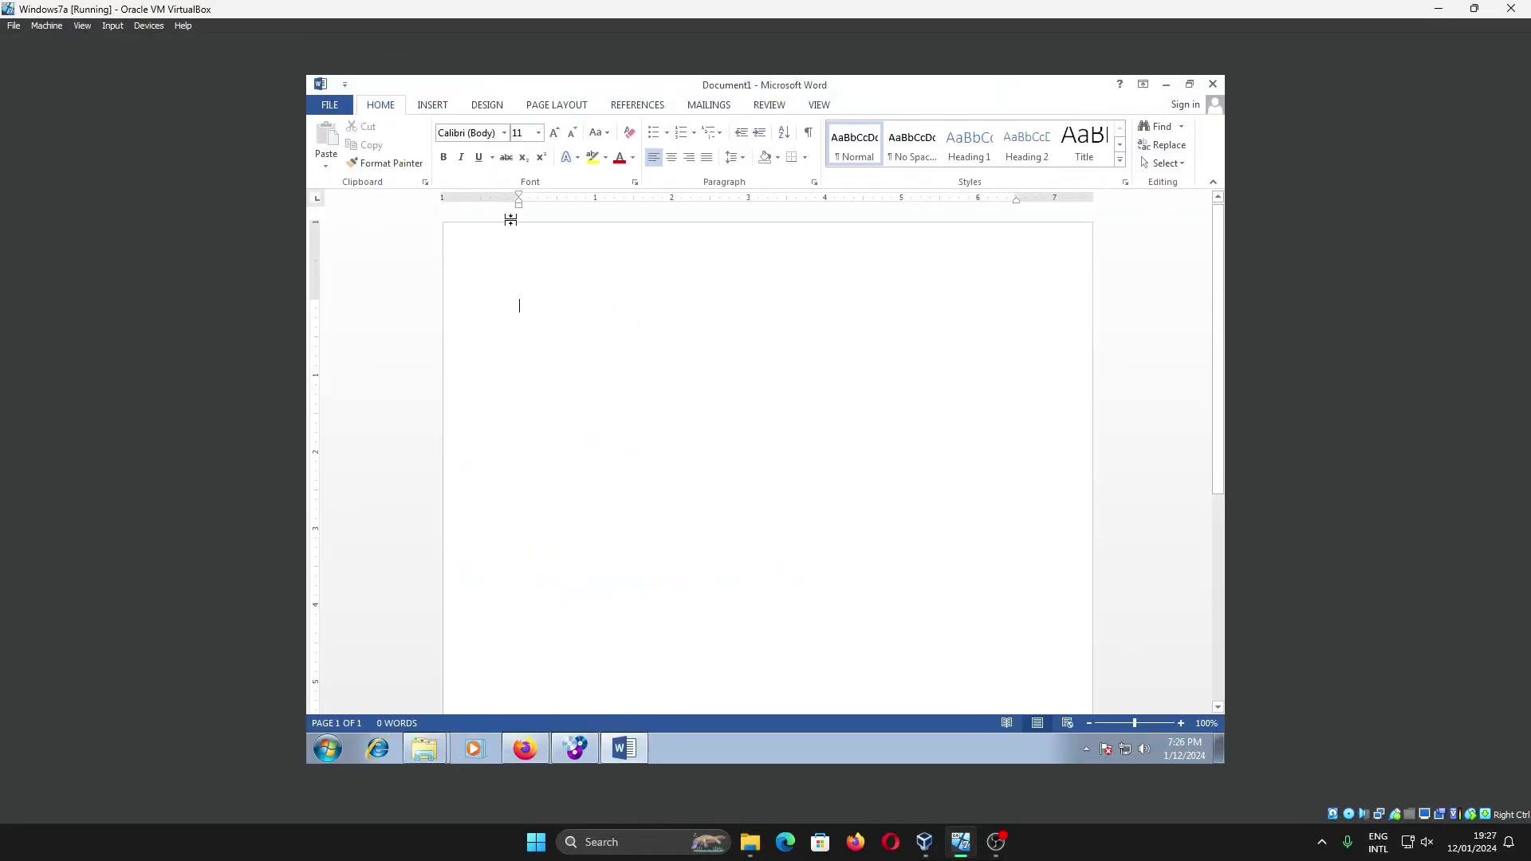
Step: Switch to Word's Account page and open the About Word information to check the installed version
{"action": "left_click", "coordinate": [340, 110]}
{"action": "left_click", "coordinate": [359, 437]}
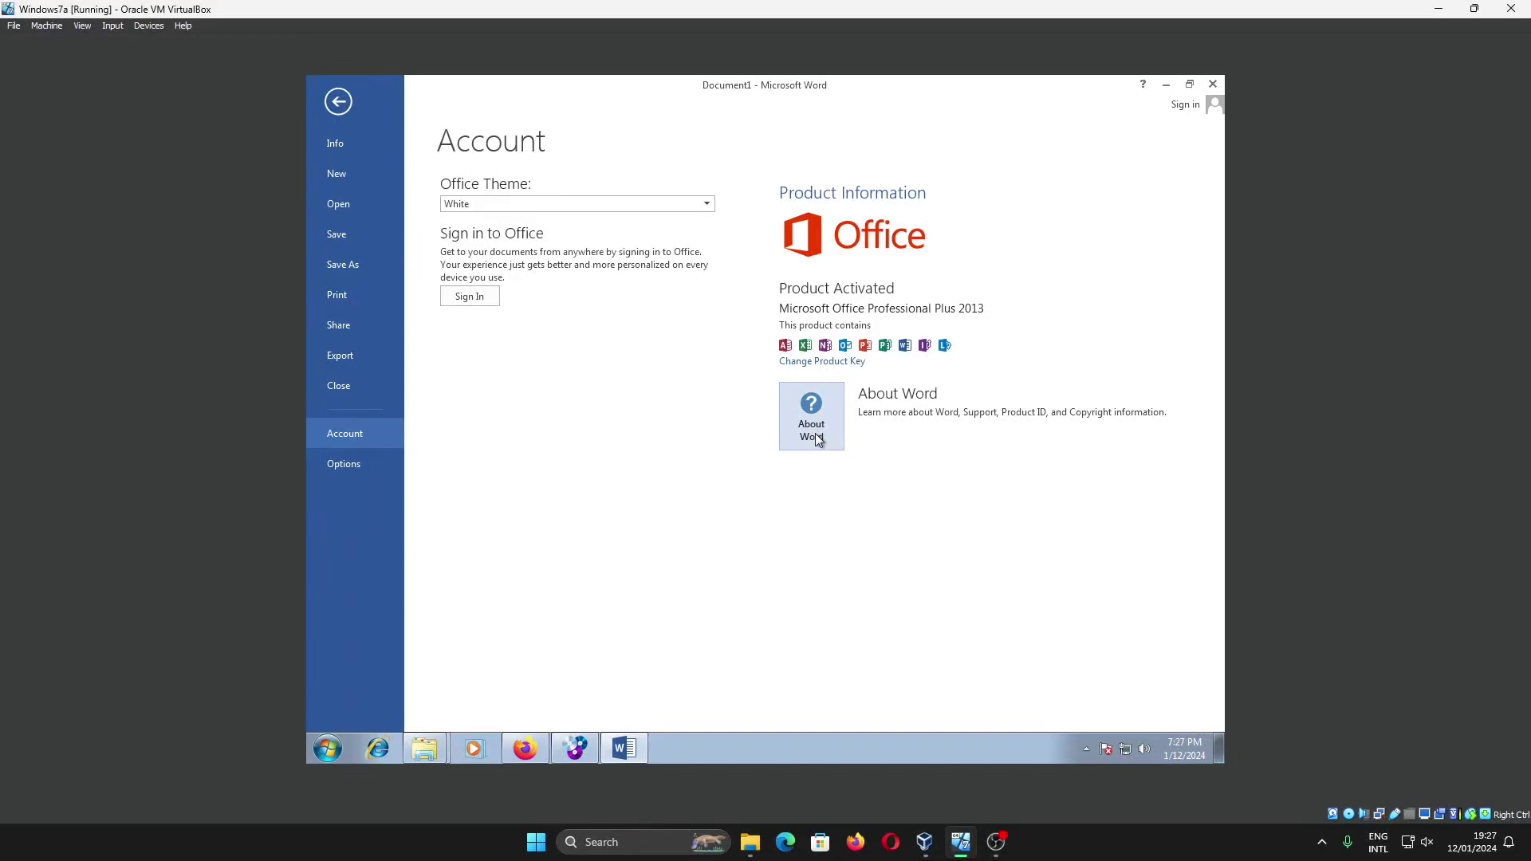
{"action": "left_click", "coordinate": [815, 437]}
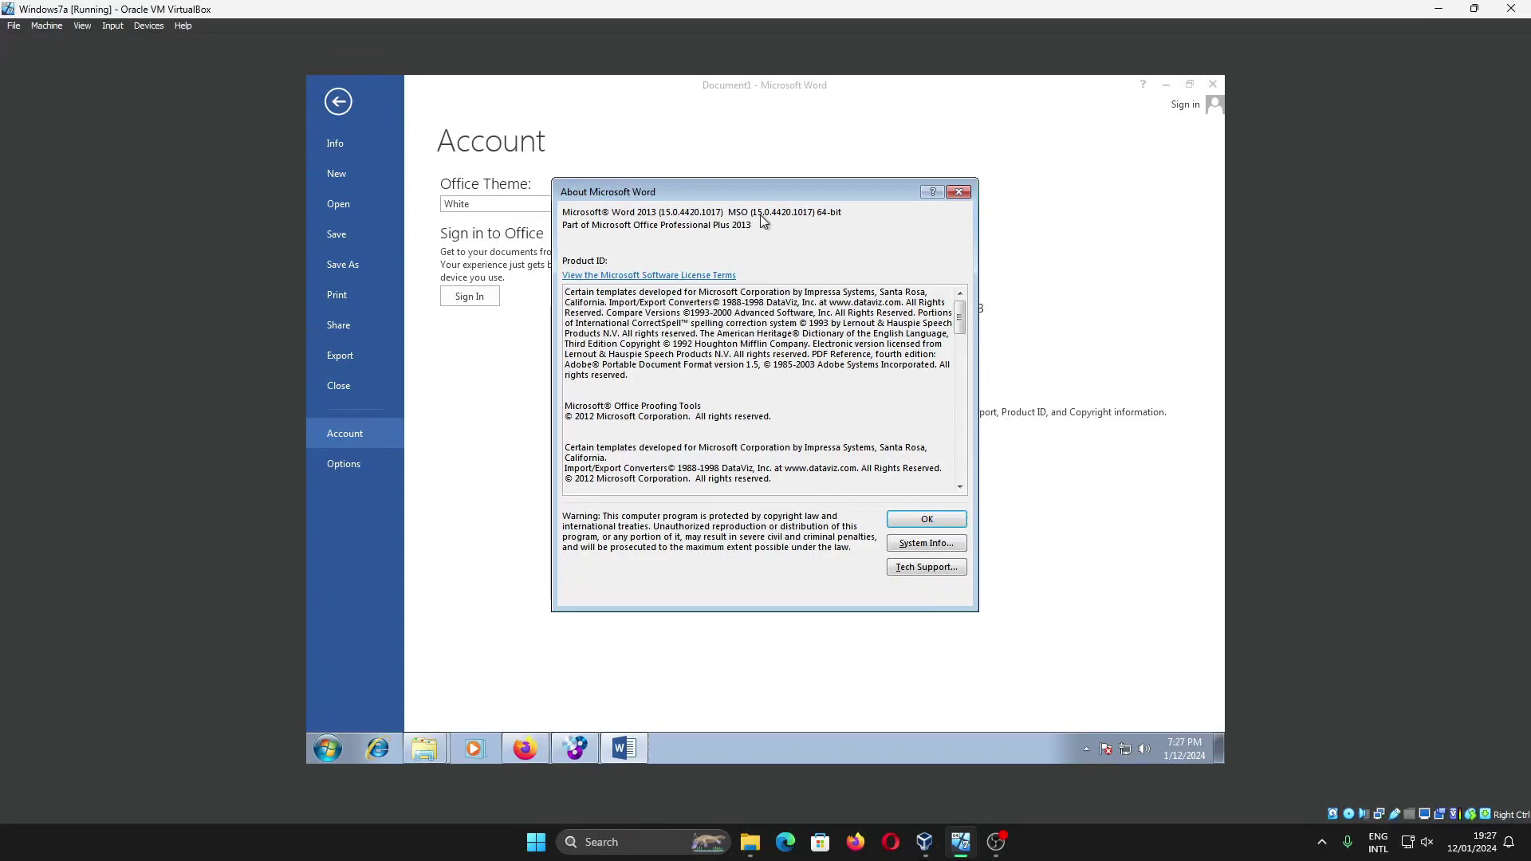
Step: Return to the Firefox search results and open the Update for Microsoft Office 2013 (KB4011677) 64-Bit Edition page in a new tab
{"action": "key", "text": "super"}
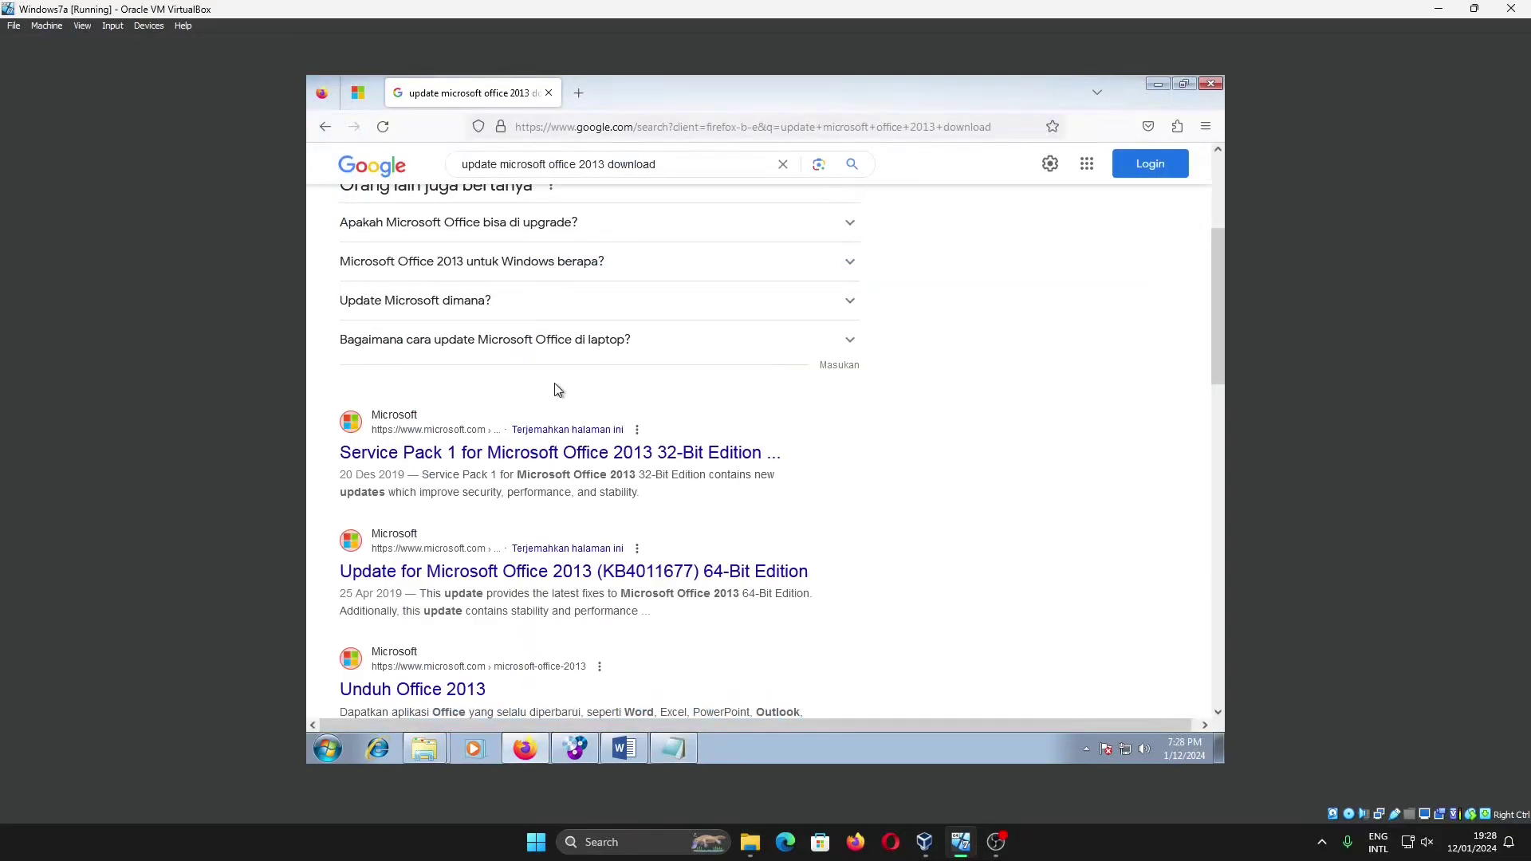
{"action": "scroll", "coordinate": [557, 390], "scroll_direction": "down", "scroll_amount": 2}
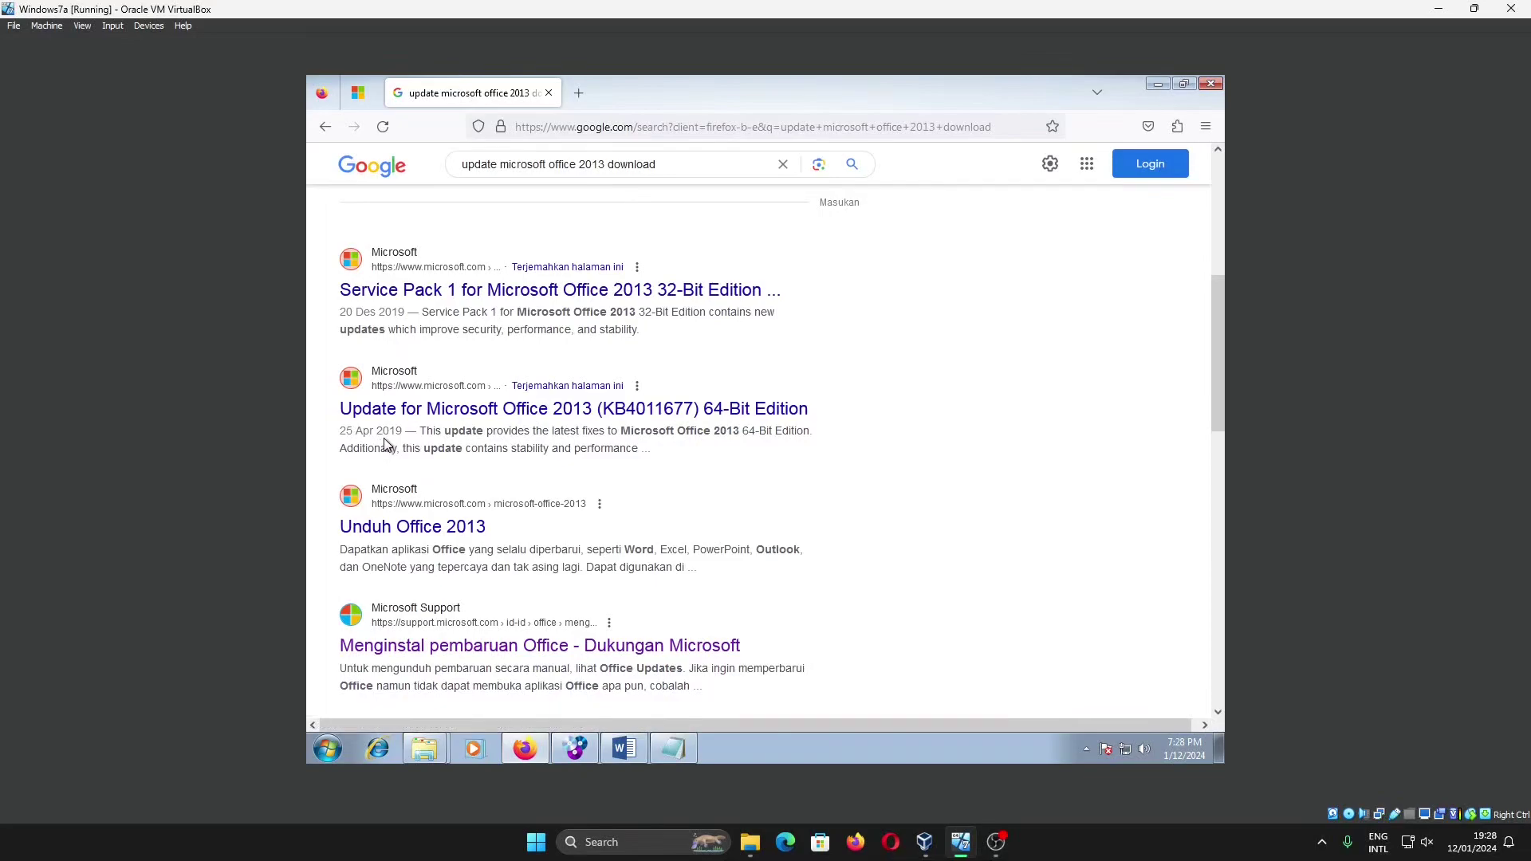
{"action": "middle_click", "coordinate": [461, 424]}
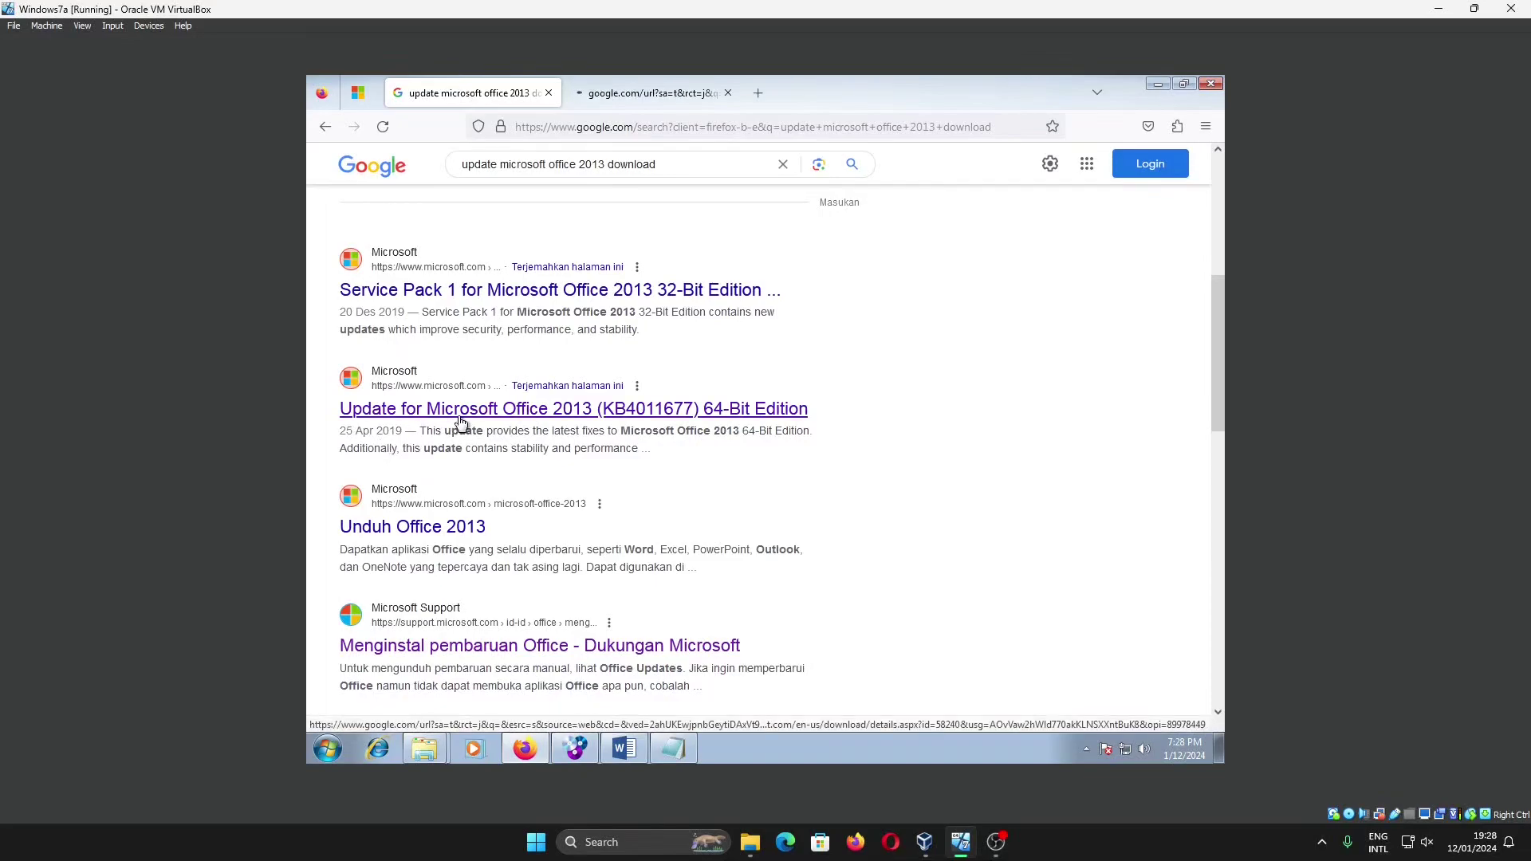
{"action": "left_click", "coordinate": [638, 92]}
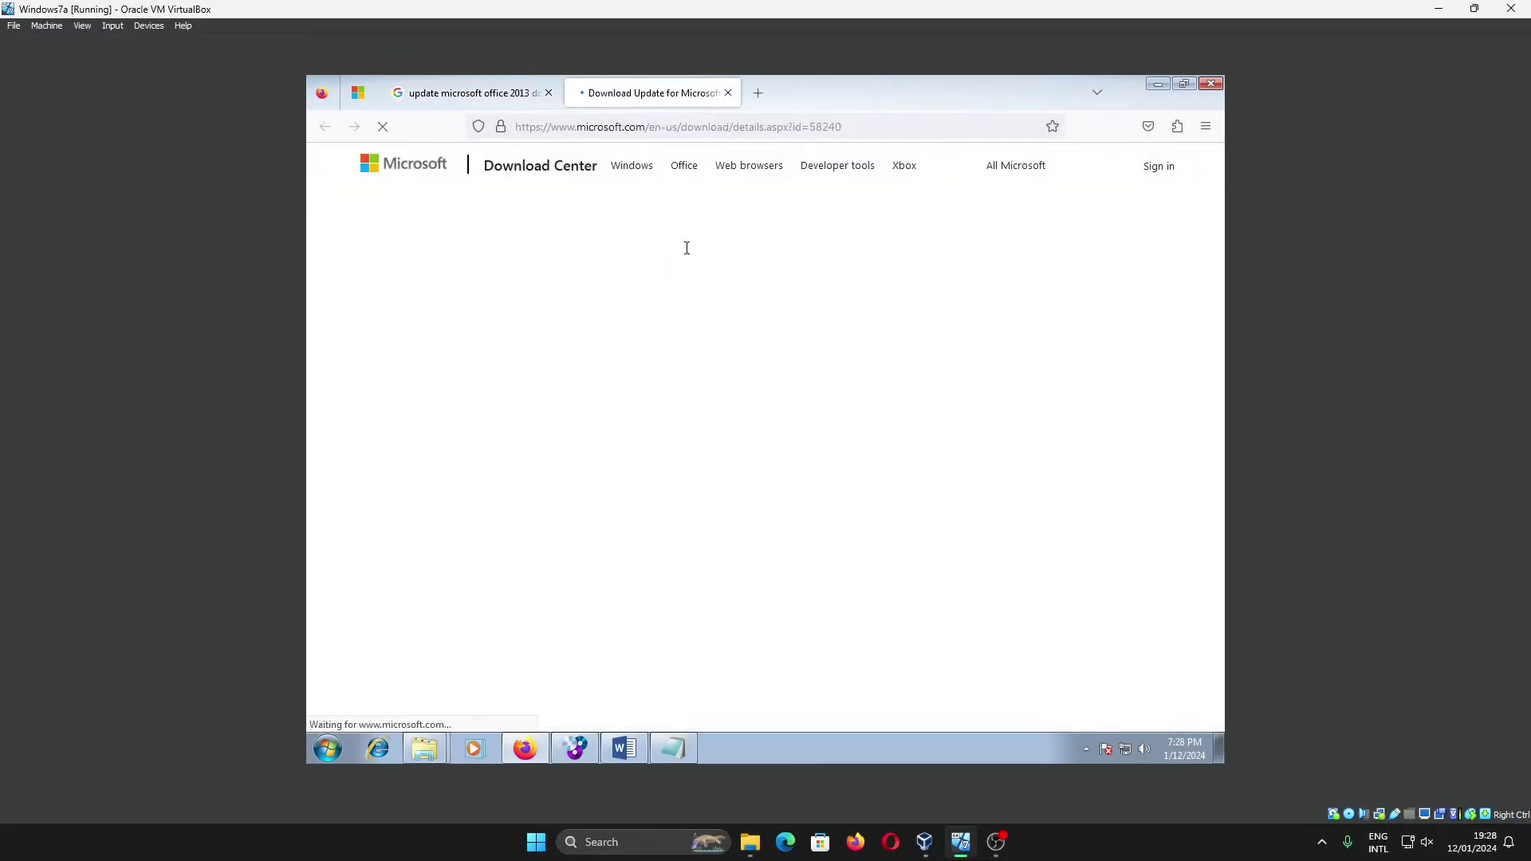
Step: Examine the publication date and file details of update KB4011677, and close its page
{"action": "scroll", "coordinate": [689, 254], "scroll_direction": "down", "scroll_amount": 5}
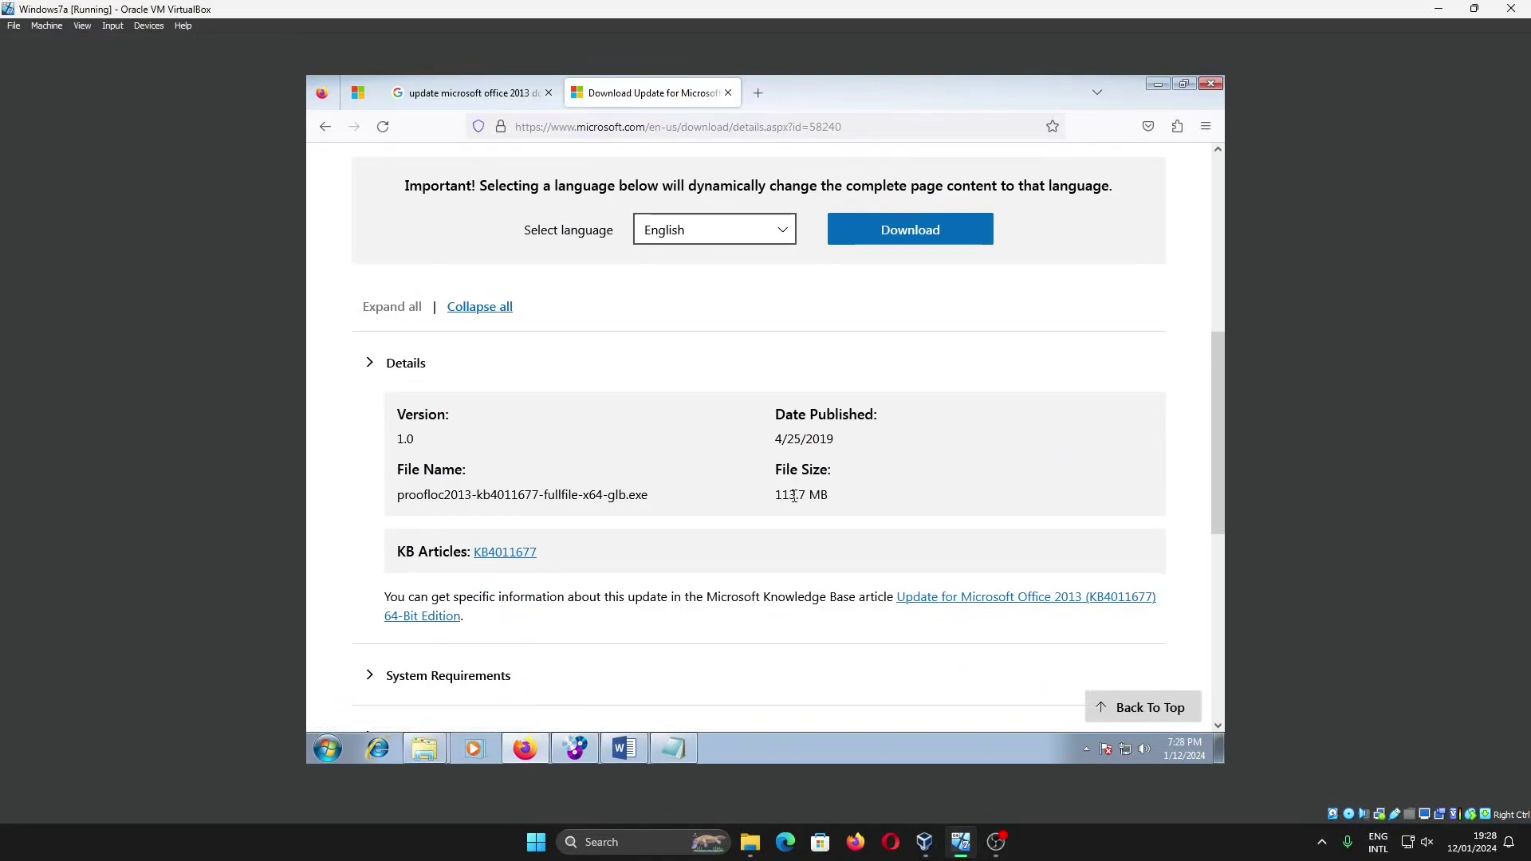
{"action": "left_click_drag", "start_coordinate": [758, 433], "coordinate": [850, 431]}
{"action": "left_click", "coordinate": [850, 431]}
{"action": "key", "text": "ctrl+w"}
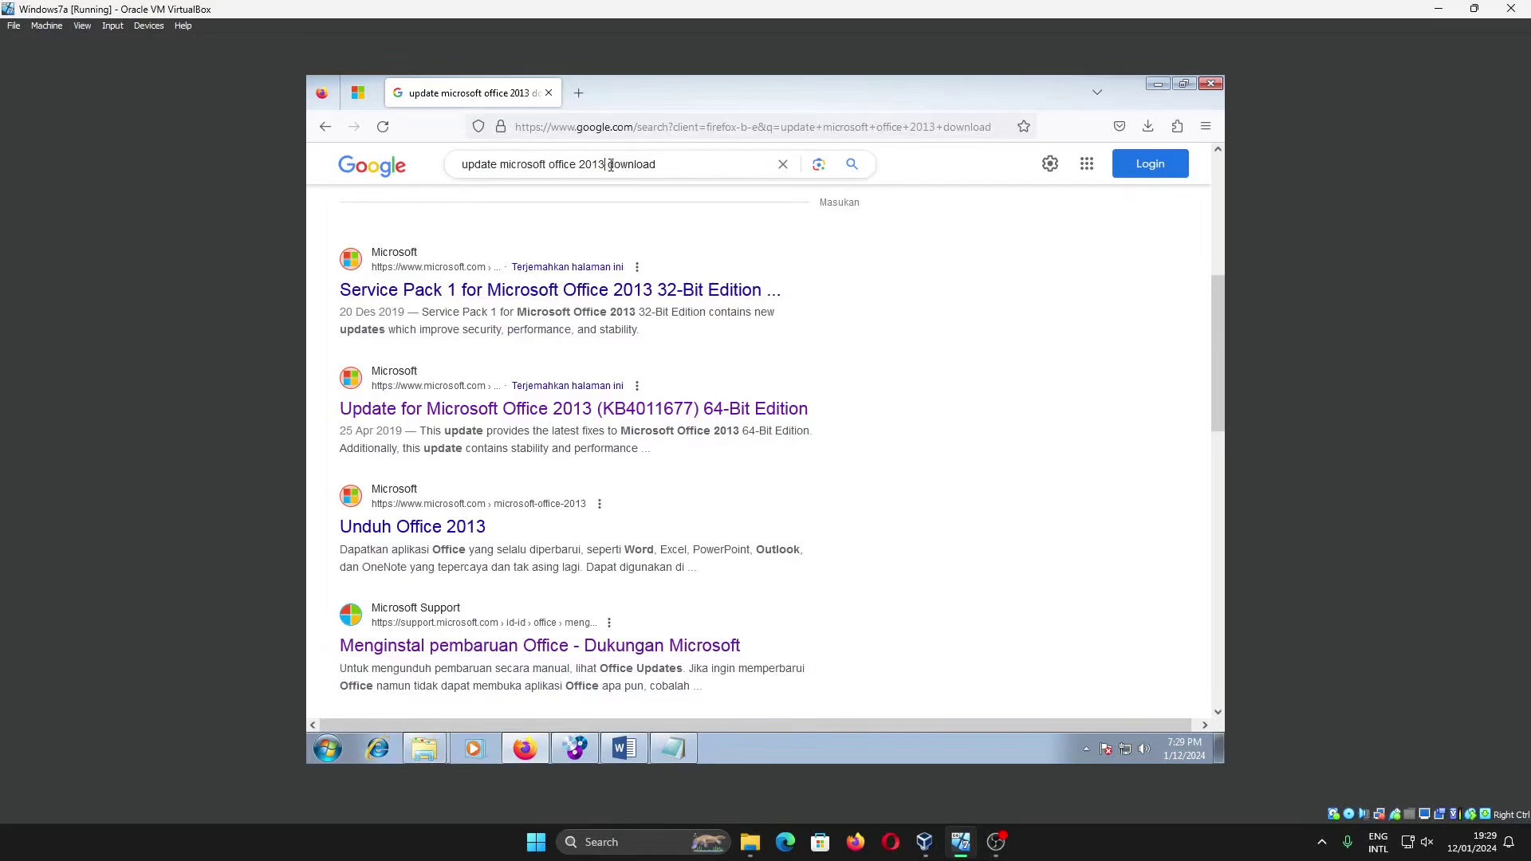
Step: Search for "update microsoft office 2013 2023 download", open the May 2, 2023 update (KB5002297) article, and read its download options and prerequisites
{"action": "left_click", "coordinate": [659, 164]}
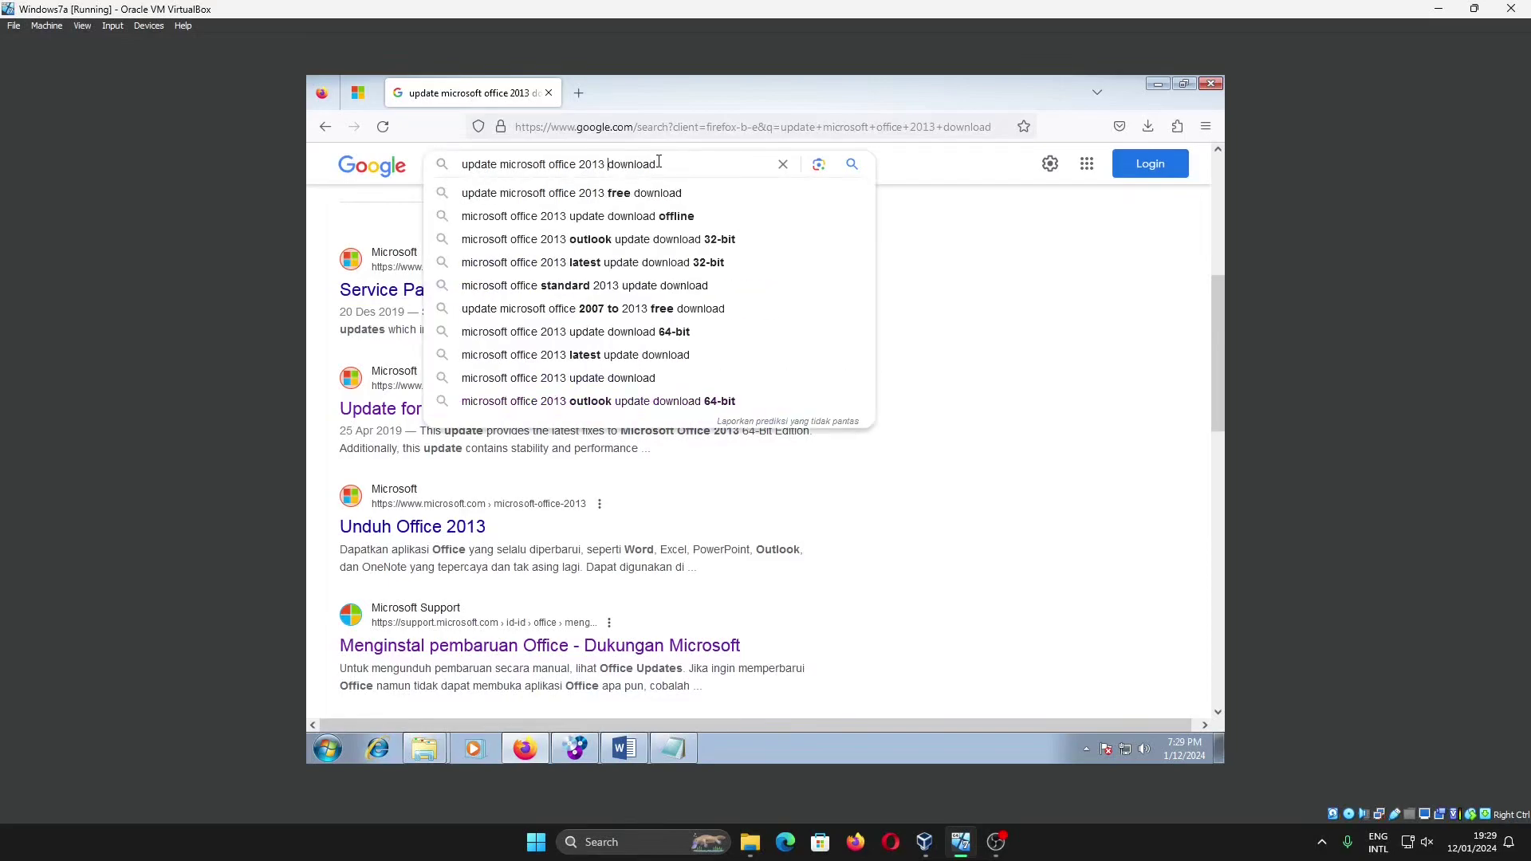
{"action": "type", "text": "2023"}
{"action": "key", "text": "Return"}
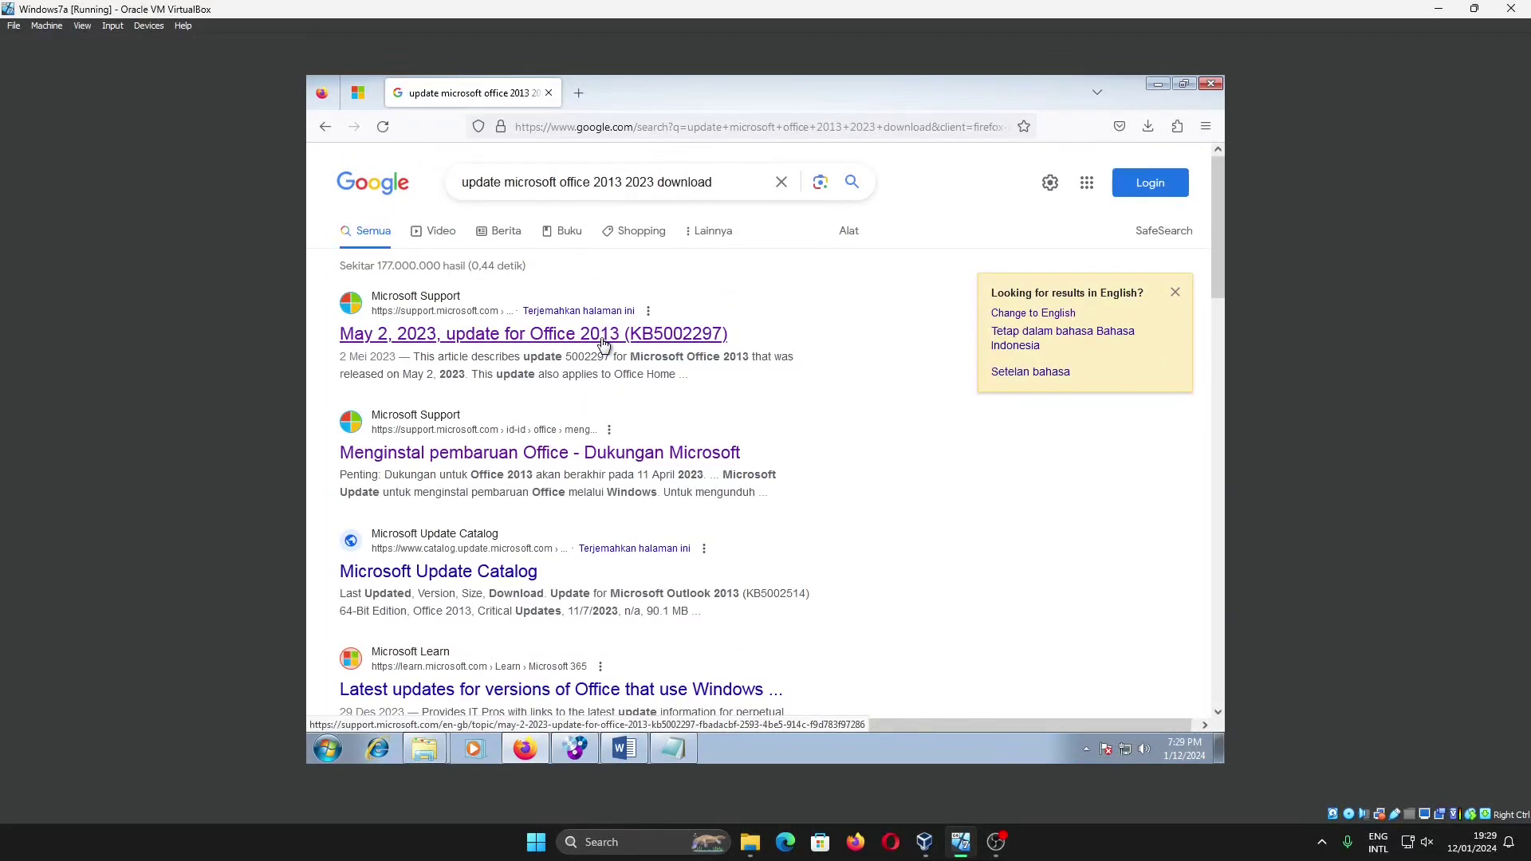
{"action": "left_click", "coordinate": [604, 343]}
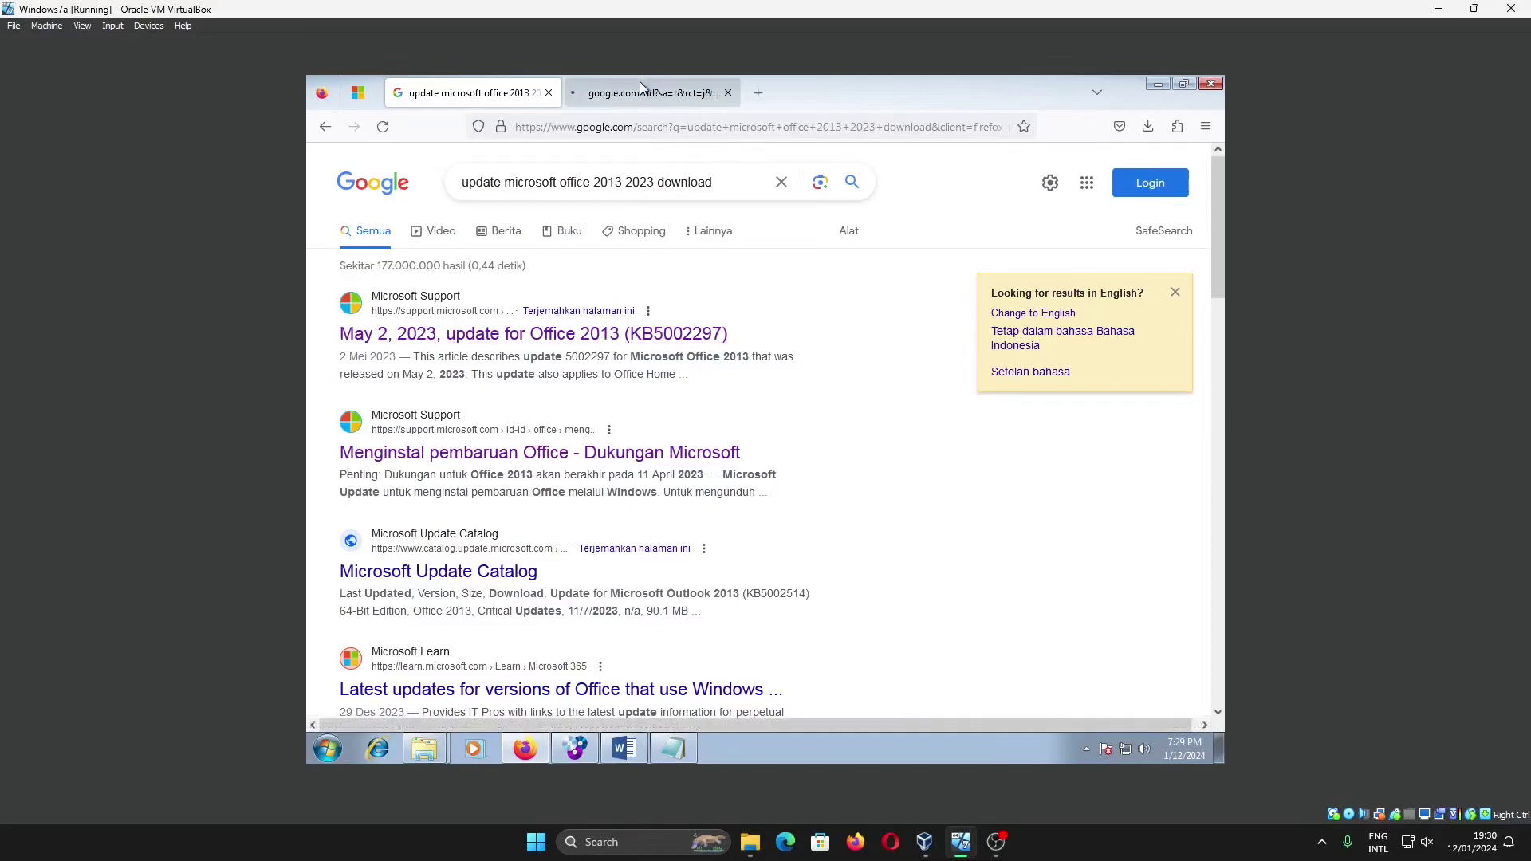
{"action": "scroll", "coordinate": [785, 319], "scroll_direction": "down", "scroll_amount": 5}
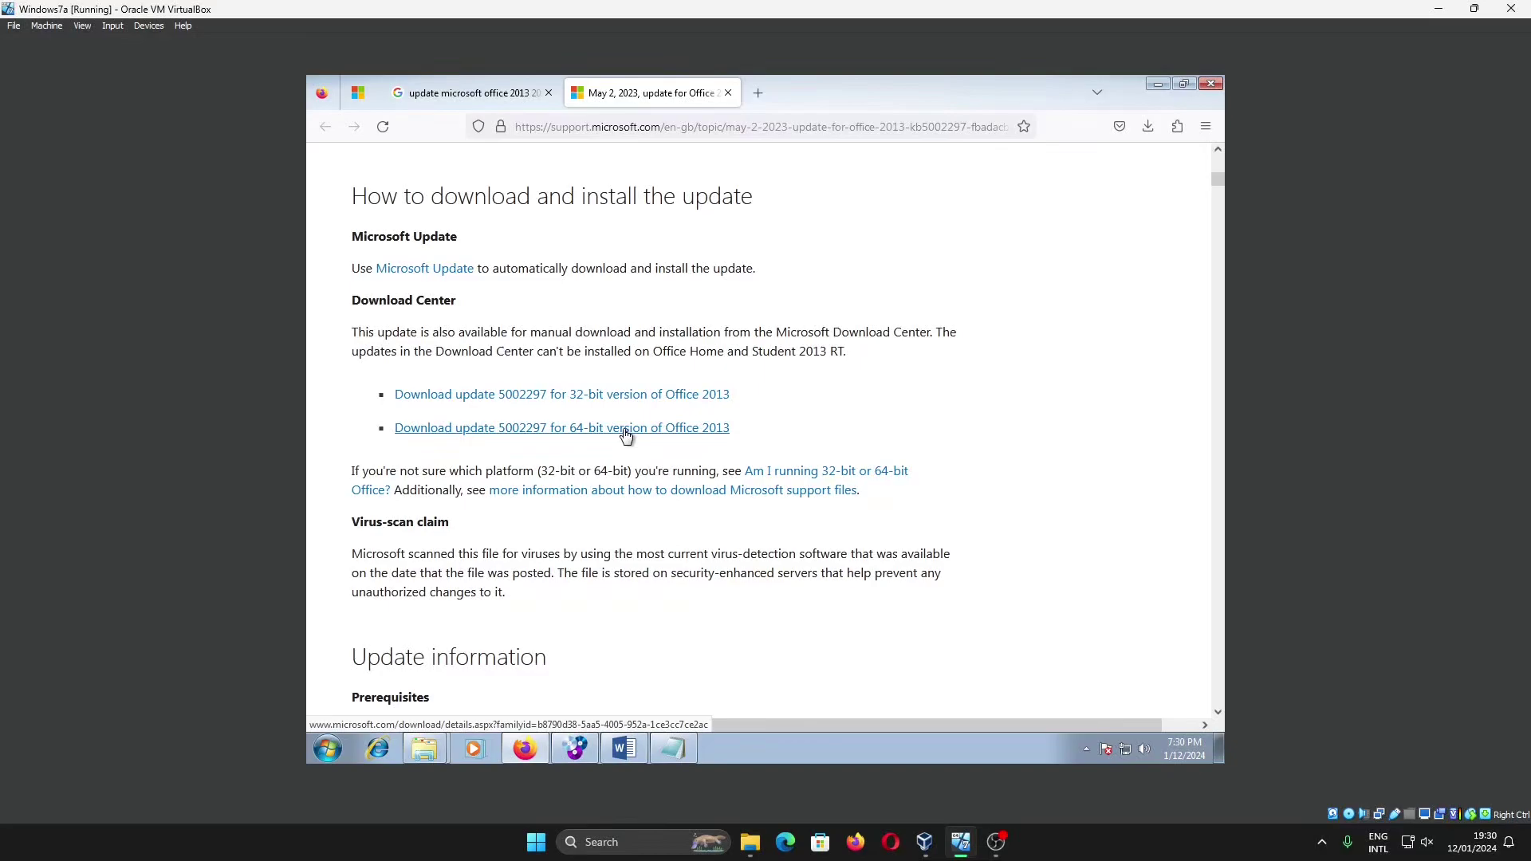
{"action": "scroll", "coordinate": [626, 437], "scroll_direction": "down", "scroll_amount": 3}
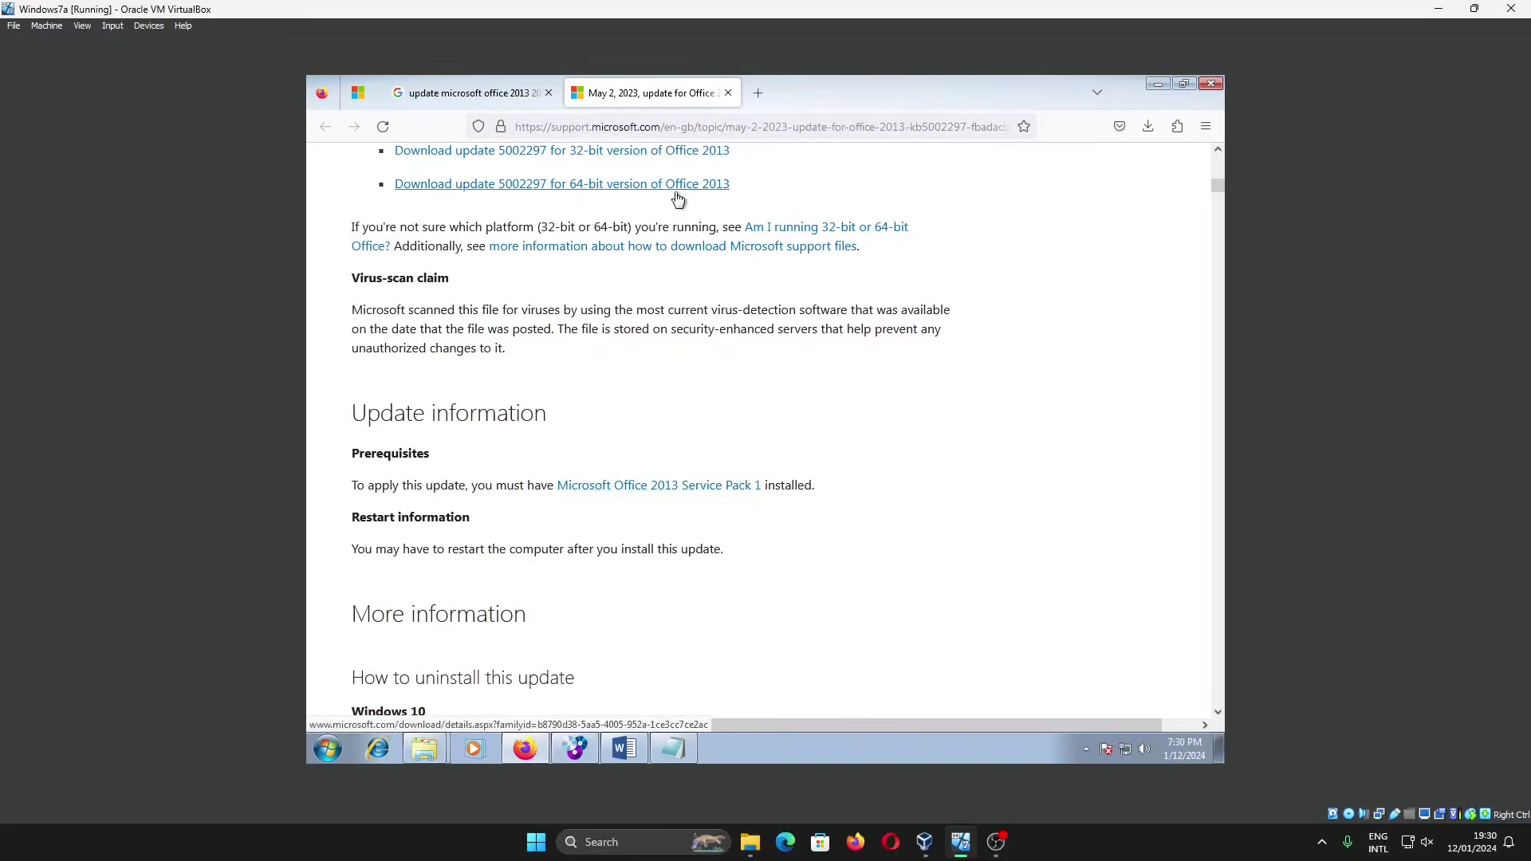
Step: Return to the search results and search for "update microsoft office 2013 service pack 1 download"
{"action": "left_click", "coordinate": [503, 93]}
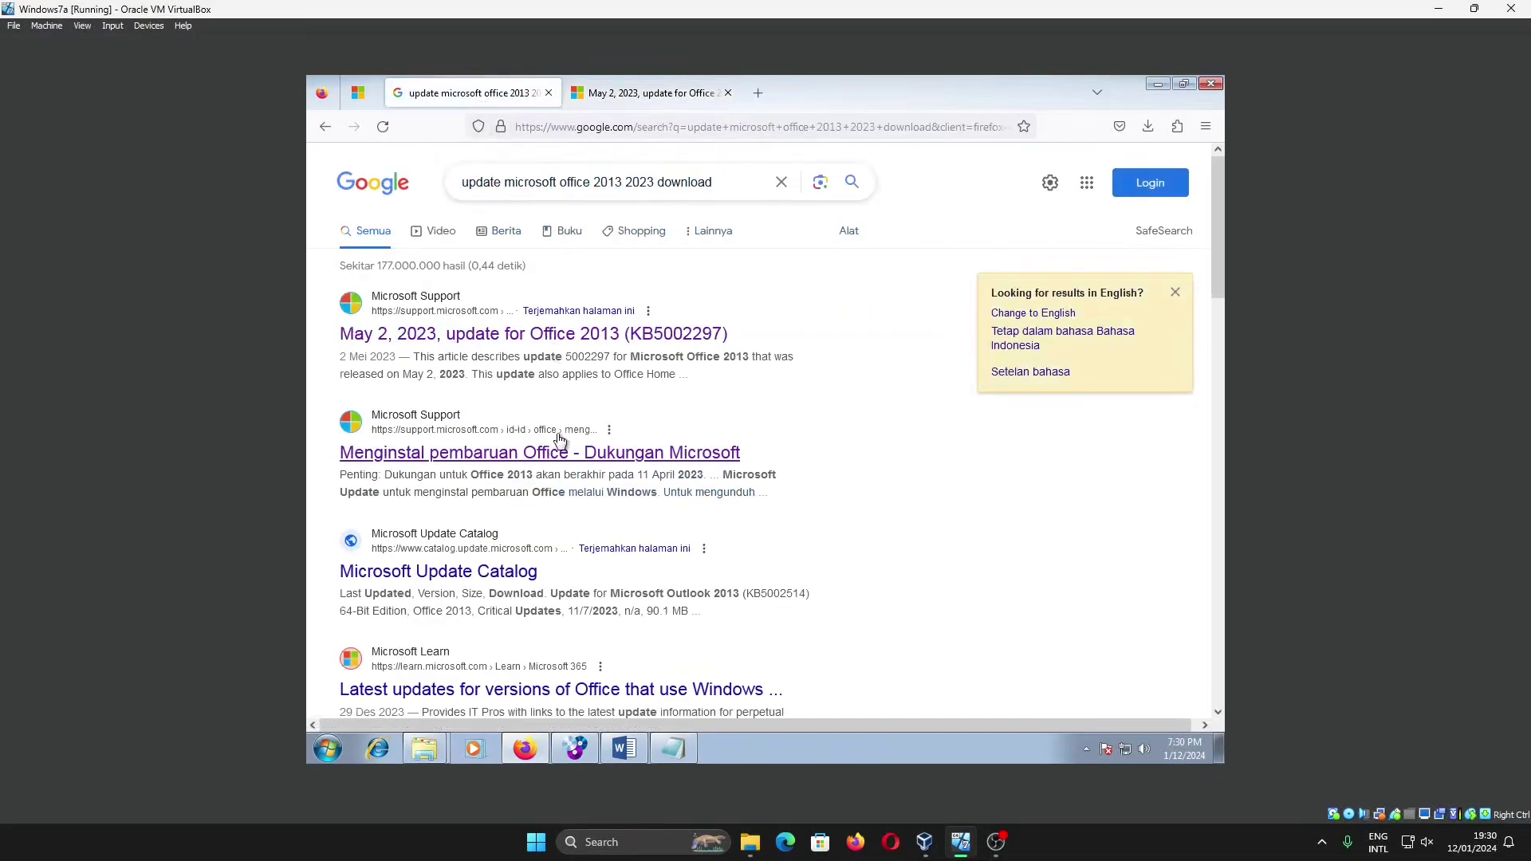
{"action": "scroll", "coordinate": [560, 440], "scroll_direction": "down", "scroll_amount": 2}
{"action": "scroll", "coordinate": [560, 446], "scroll_direction": "up", "scroll_amount": 2}
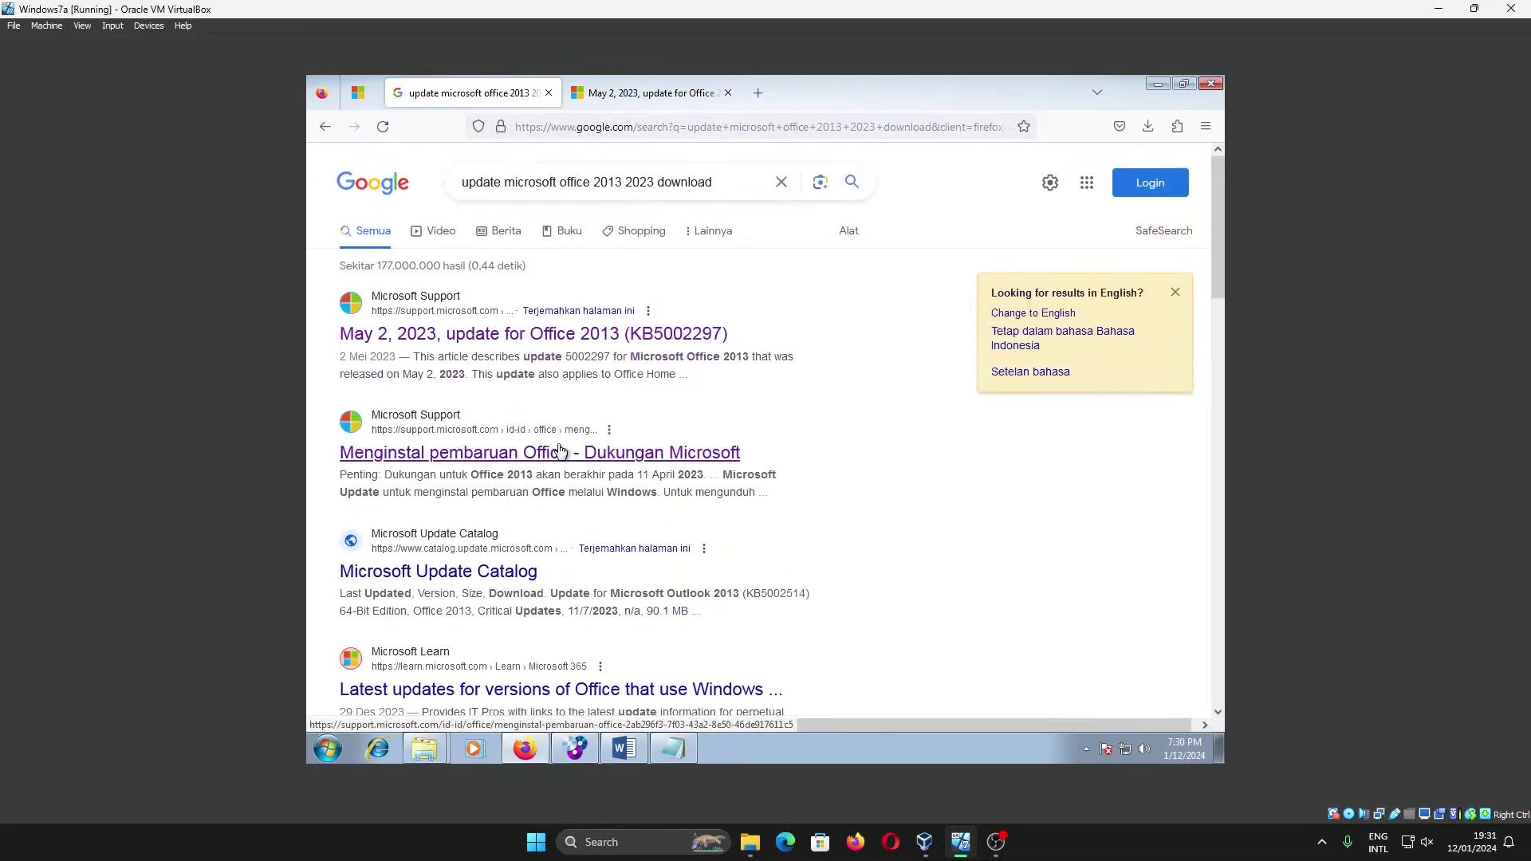
{"action": "double_click", "coordinate": [636, 182]}
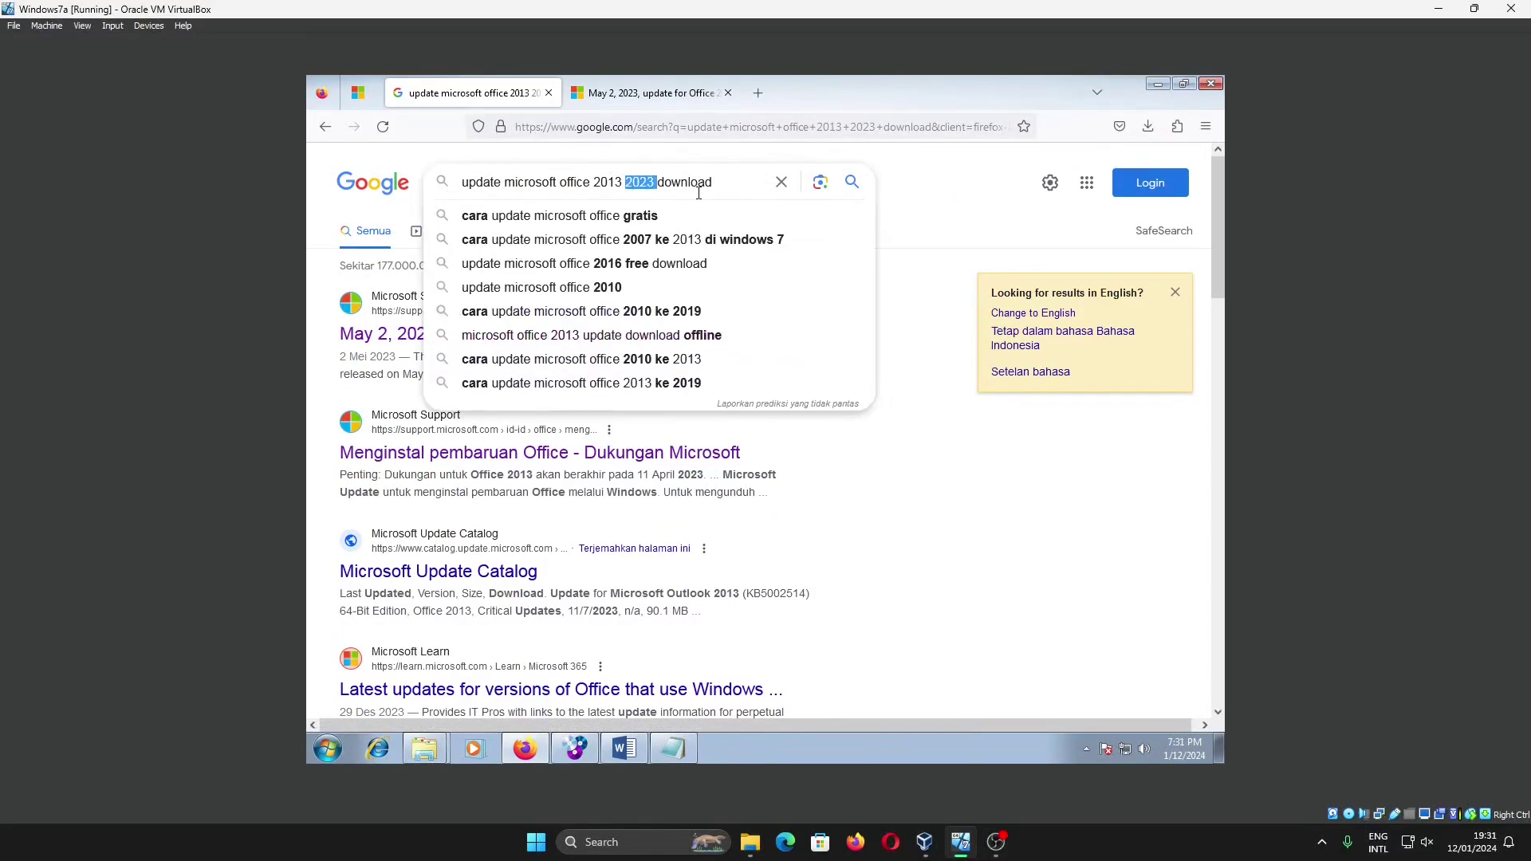
{"action": "type", "text": "service pa"}
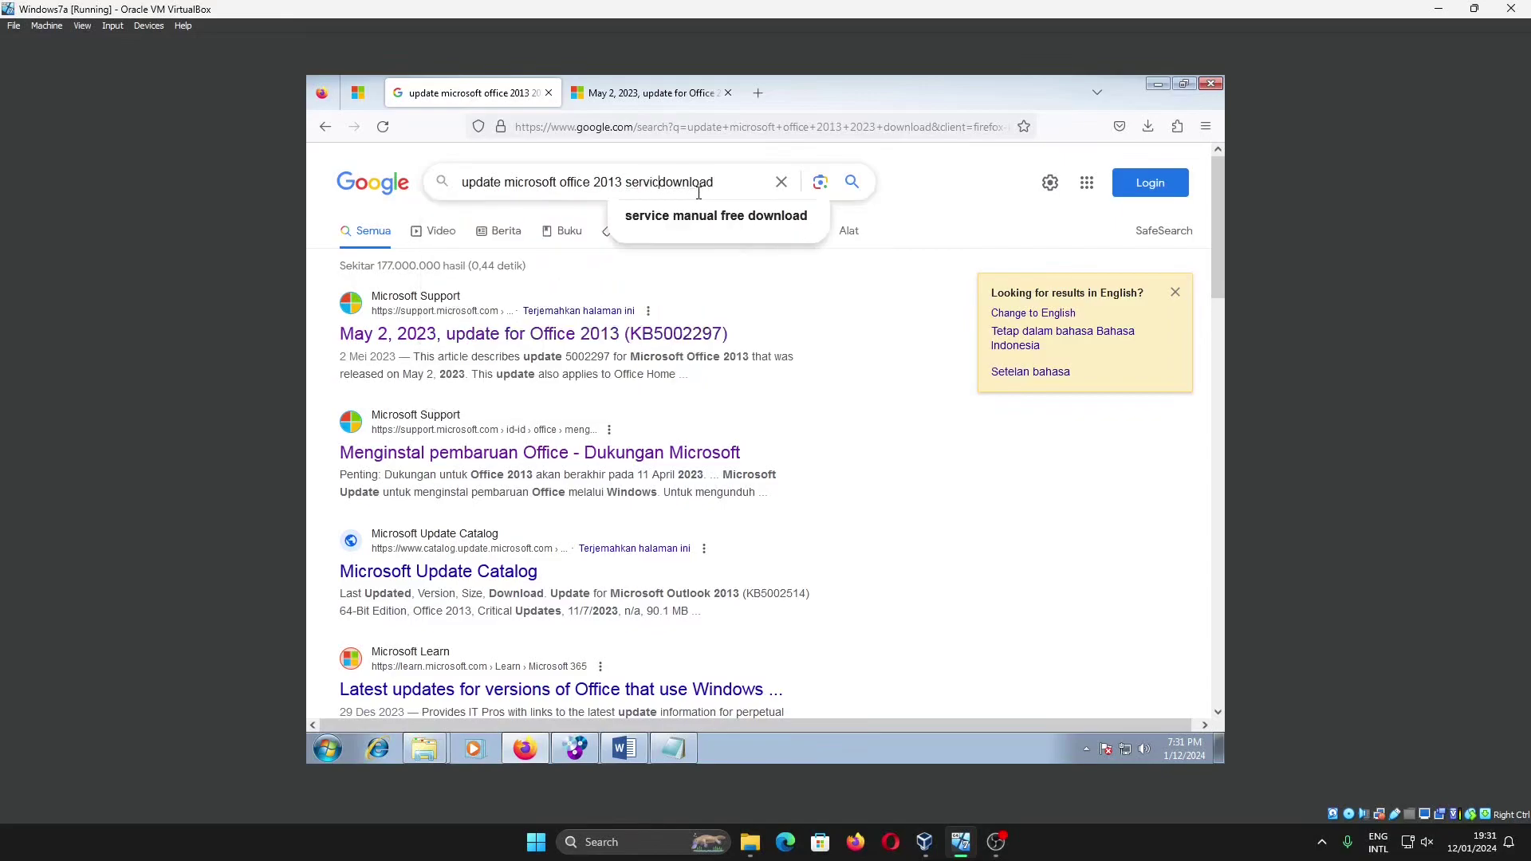
{"action": "type", "text": "ck 1"}
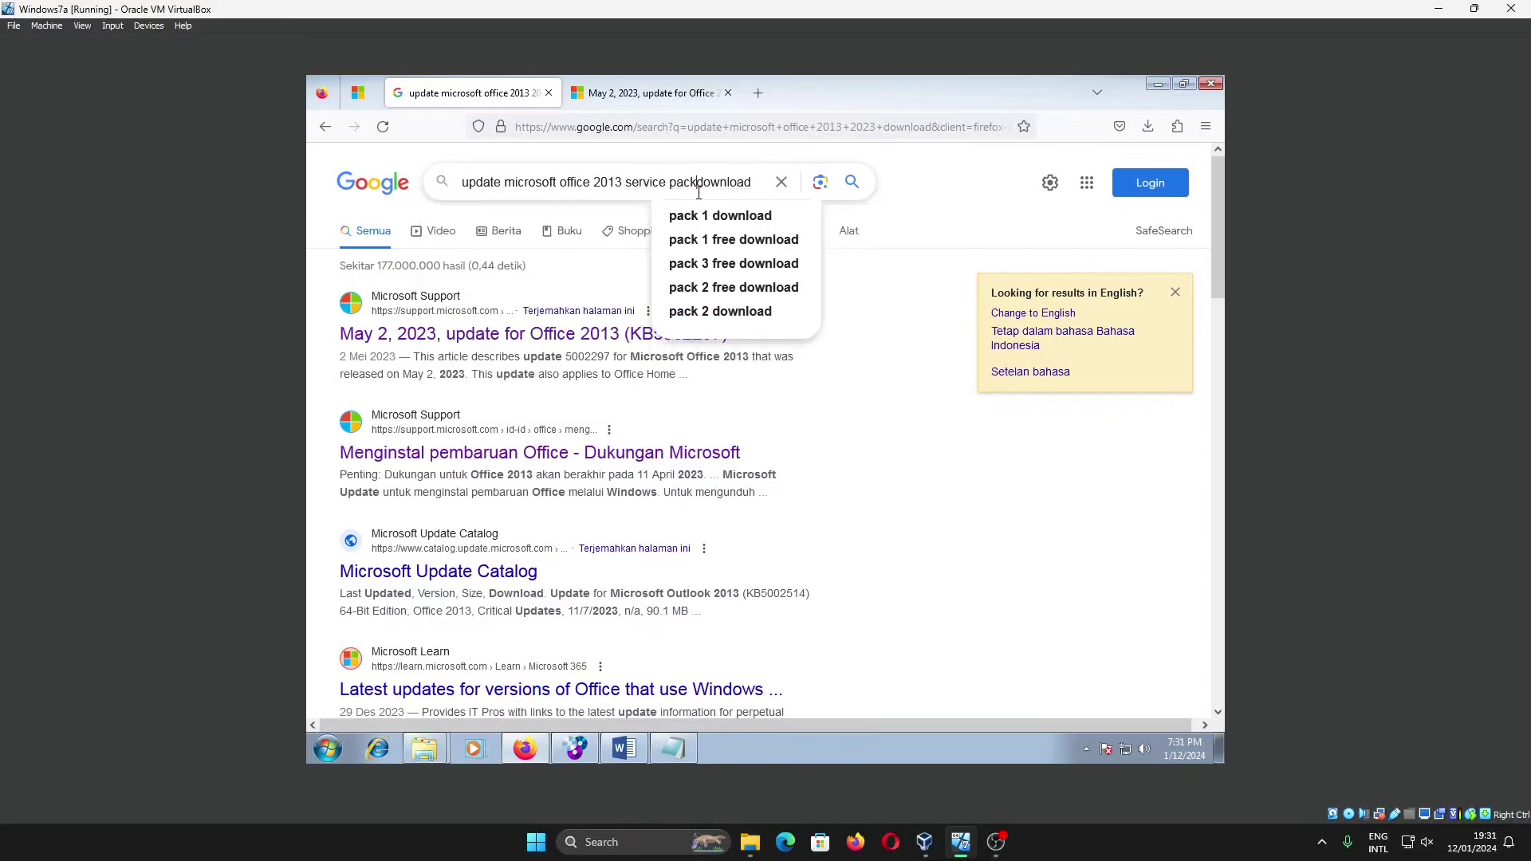
{"action": "key", "text": "Return"}
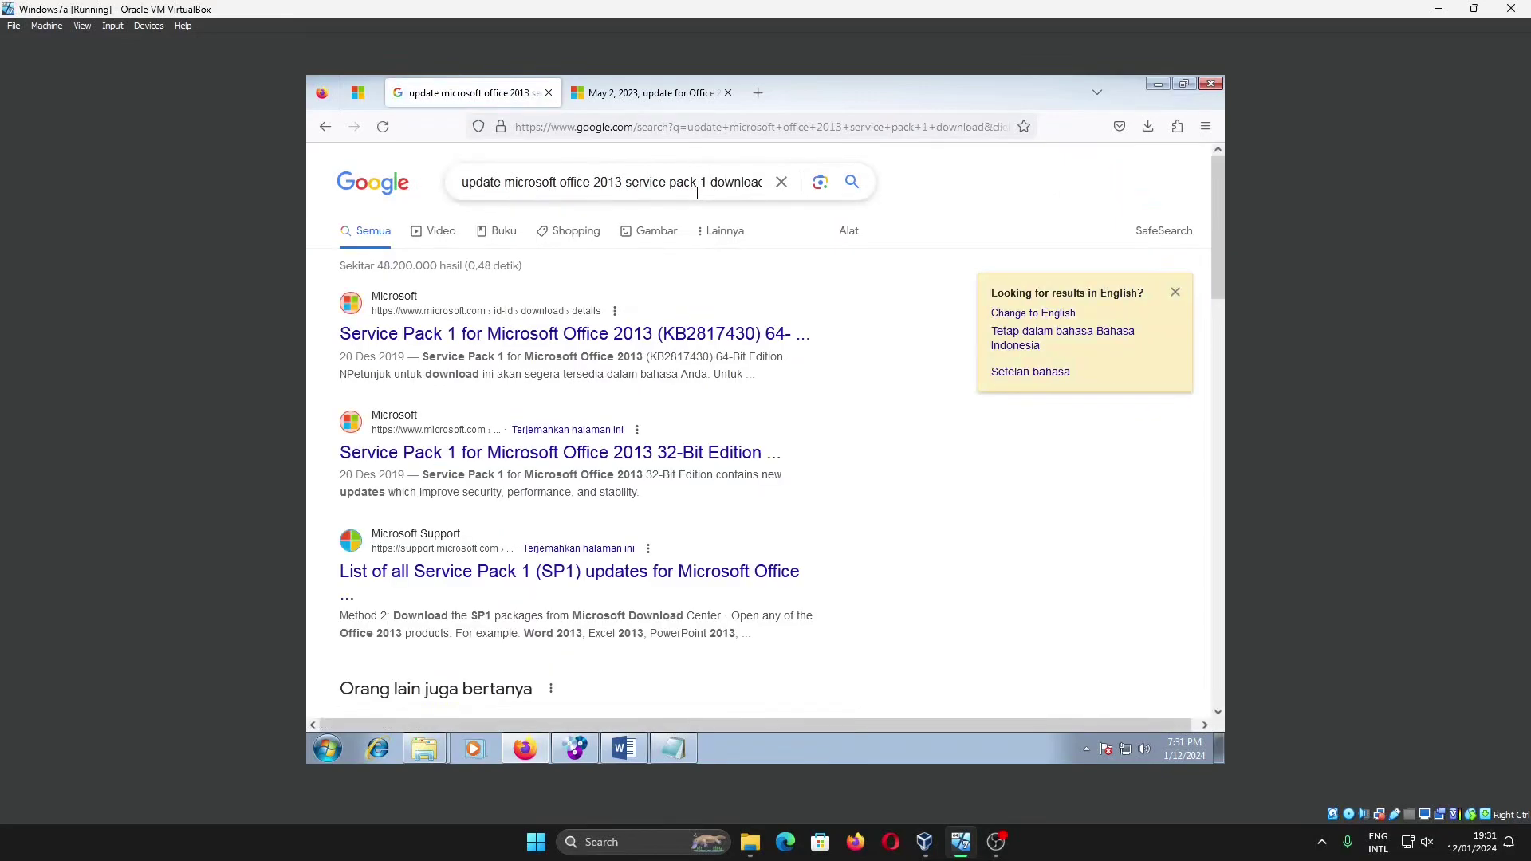
Step: Open the Service Pack 1 for Microsoft Office 2013 (KB2817430) 64-bit page in a new tab and review its file details
{"action": "middle_click", "coordinate": [637, 334]}
{"action": "left_click", "coordinate": [615, 96]}
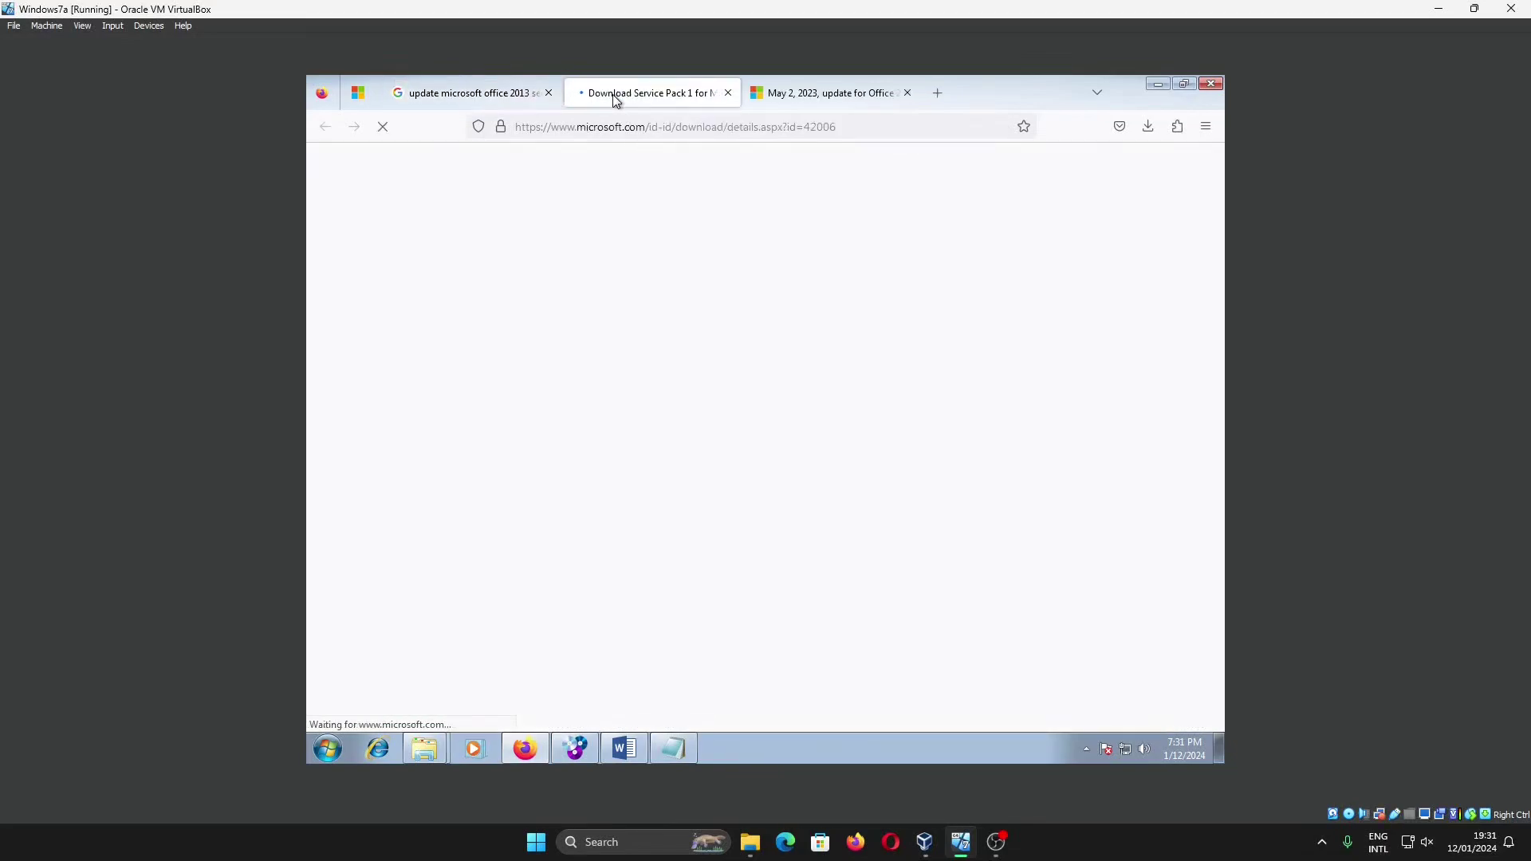
{"action": "scroll", "coordinate": [625, 311], "scroll_direction": "down", "scroll_amount": 3}
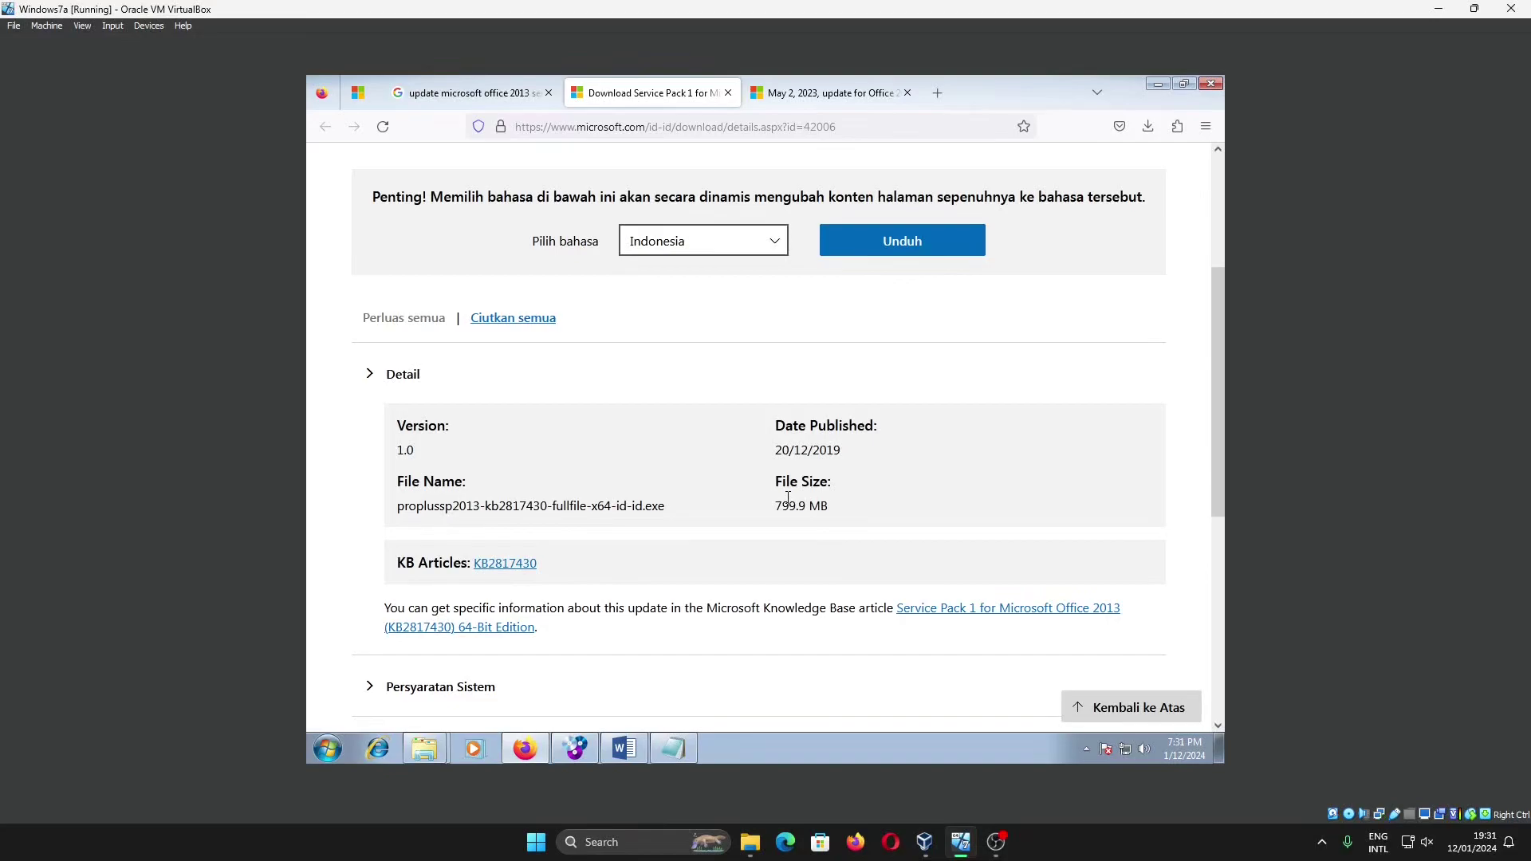
Step: Try to install the mso2013-kb5002297-fullfile-x64-glb update from the Downloads folder, allowing it to make changes to the computer
{"action": "mouse_move", "coordinate": [430, 745]}
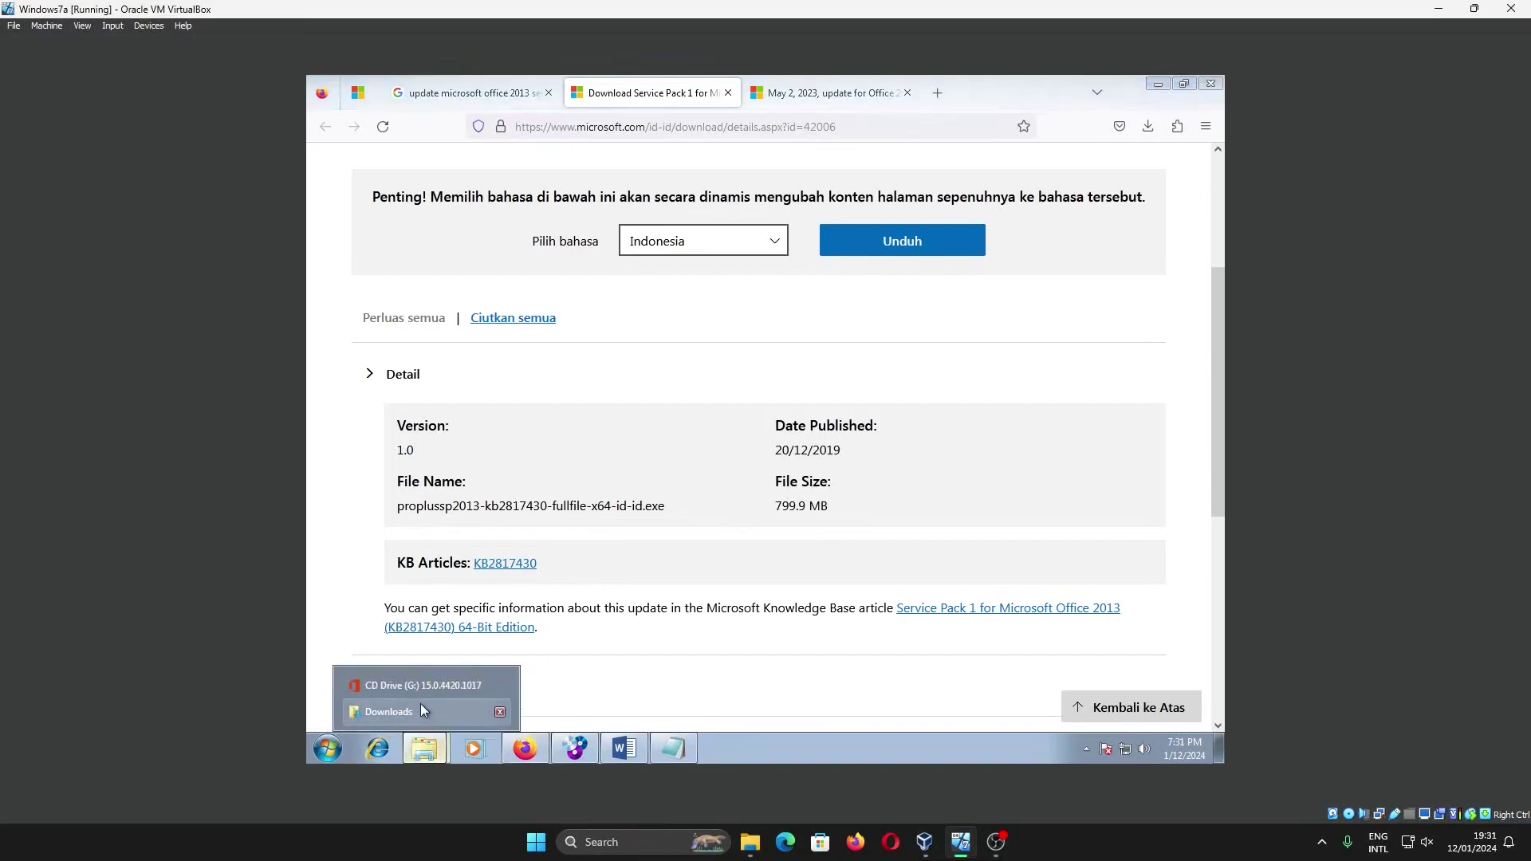
{"action": "left_click", "coordinate": [420, 703]}
{"action": "left_click", "coordinate": [826, 312]}
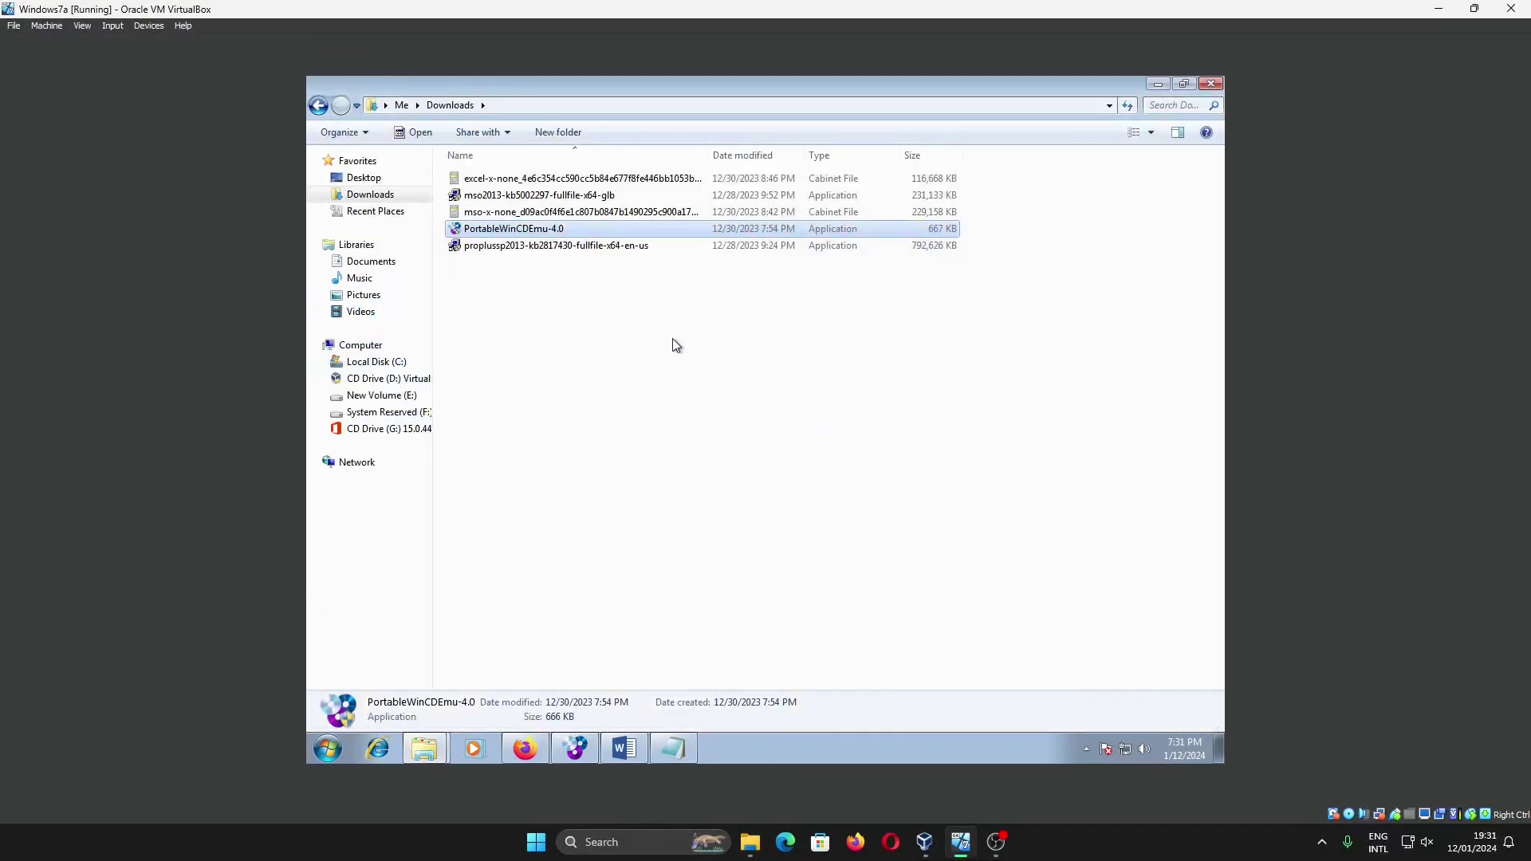
{"action": "left_click", "coordinate": [662, 335]}
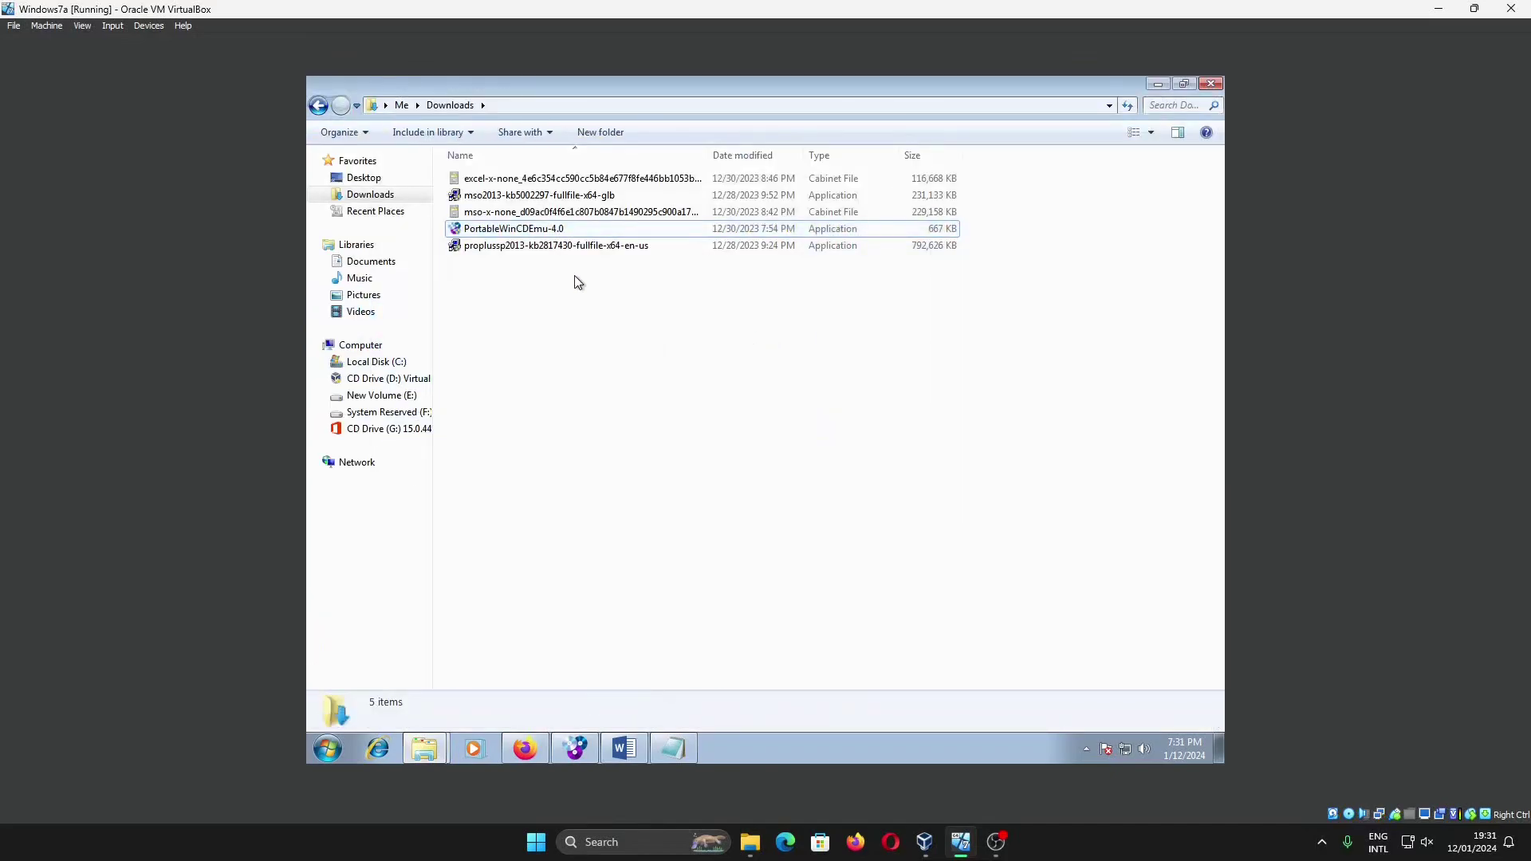
{"action": "mouse_move", "coordinate": [560, 201]}
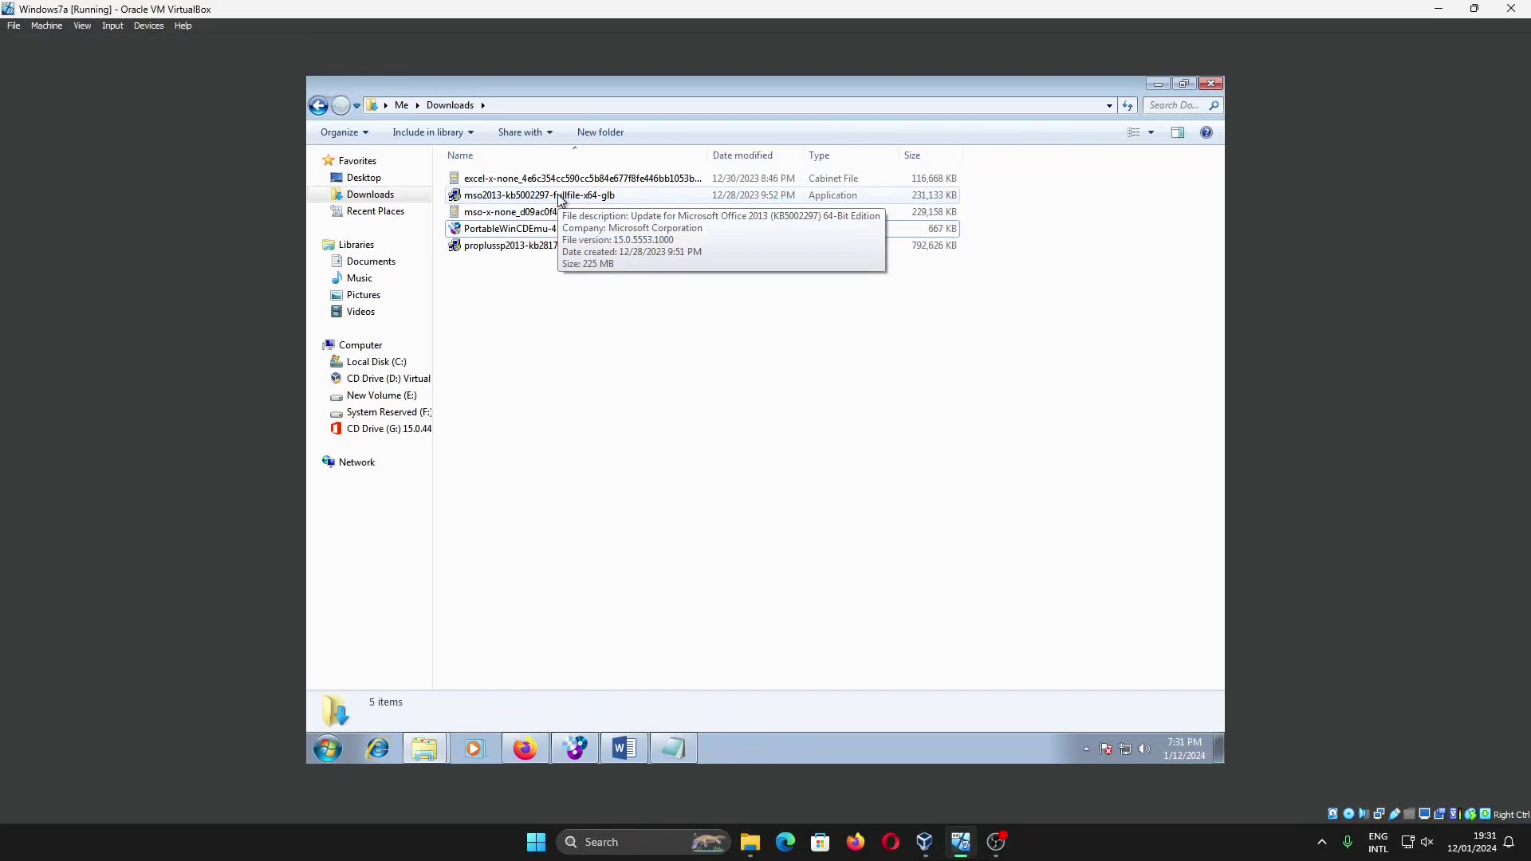
{"action": "left_click", "coordinate": [557, 201]}
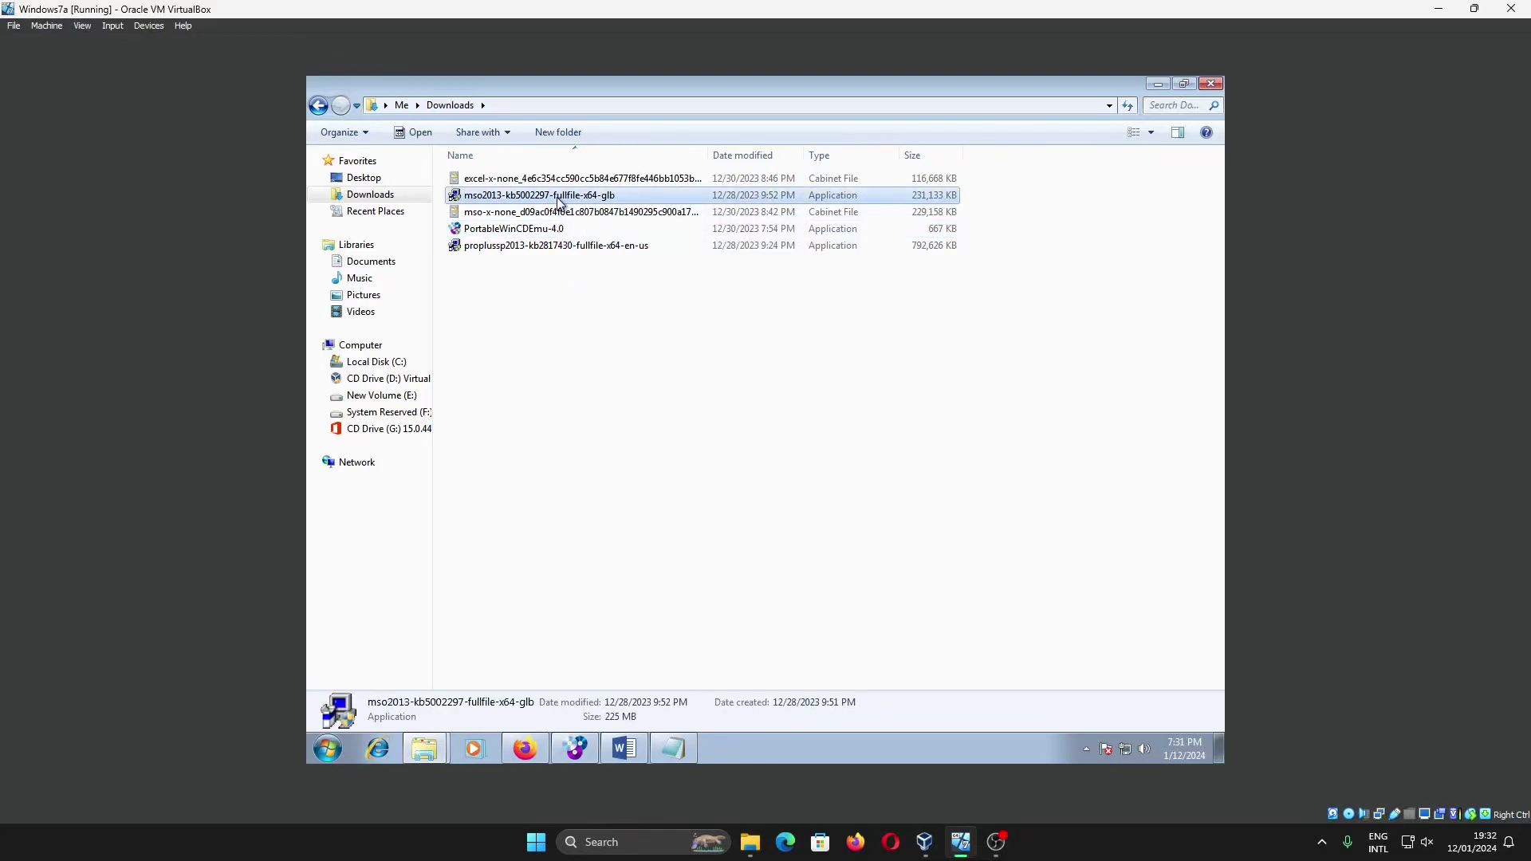
{"action": "double_click", "coordinate": [558, 201]}
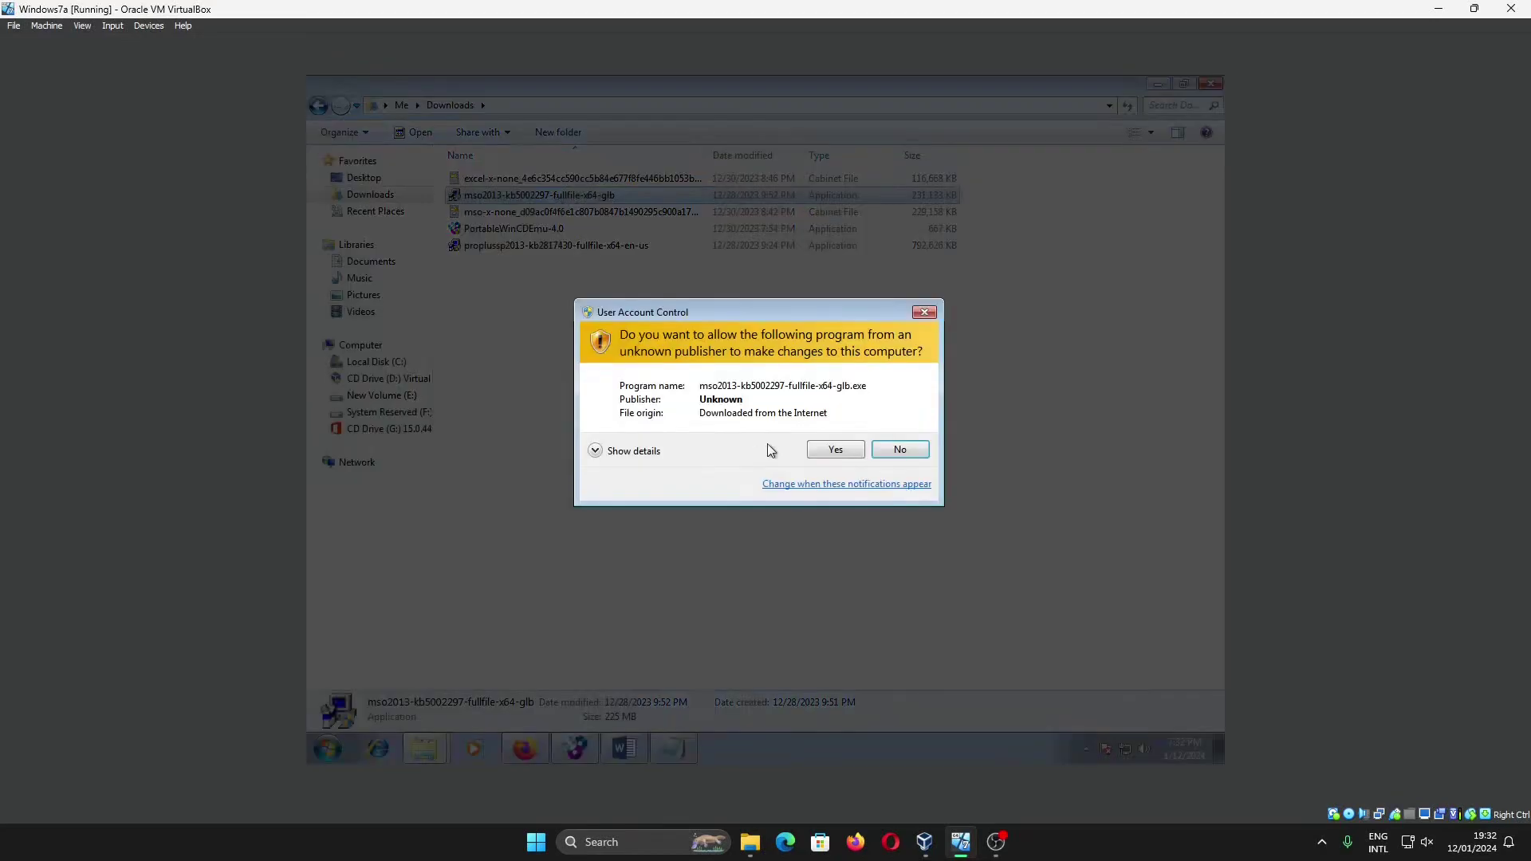
{"action": "left_click", "coordinate": [844, 448]}
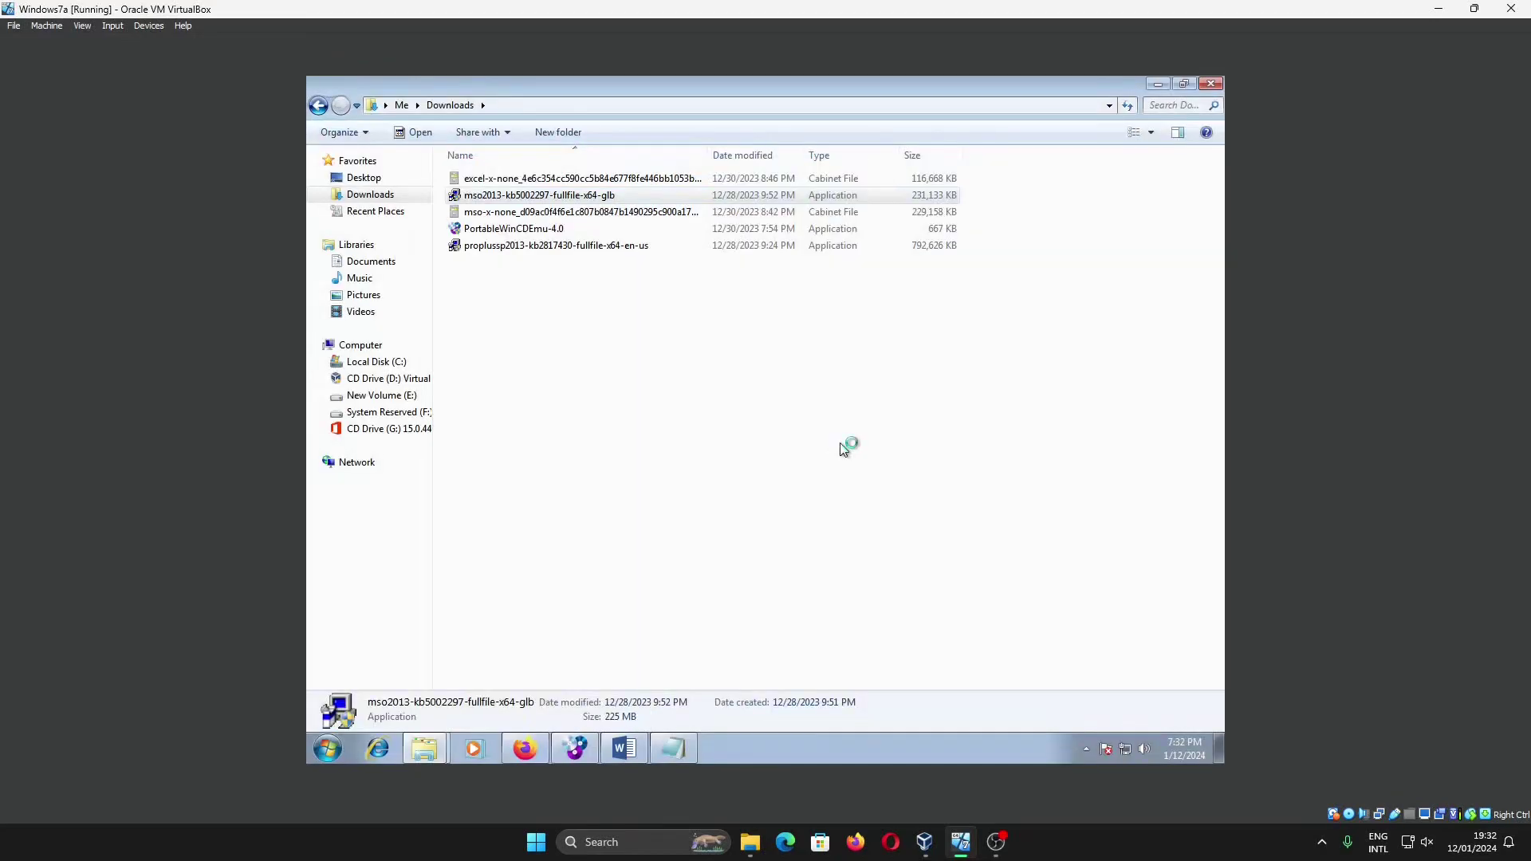
{"action": "left_click", "coordinate": [600, 569]}
{"action": "left_click", "coordinate": [985, 569]}
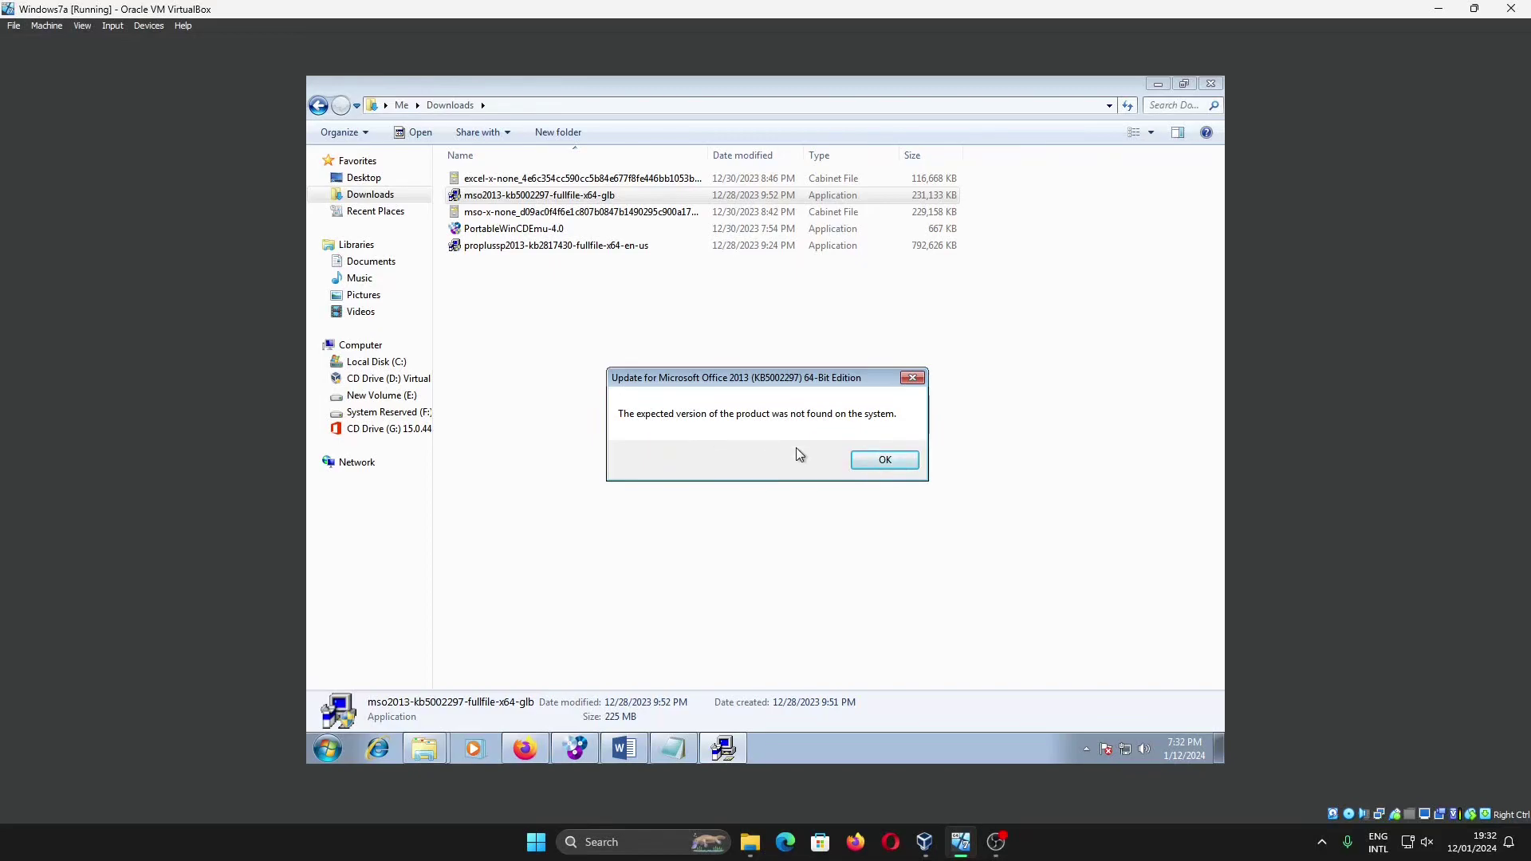
{"action": "left_click", "coordinate": [885, 460]}
Step: Return to Firefox and check the edition on the Service Pack 1 page and the service pack search results
{"action": "left_click", "coordinate": [621, 249]}
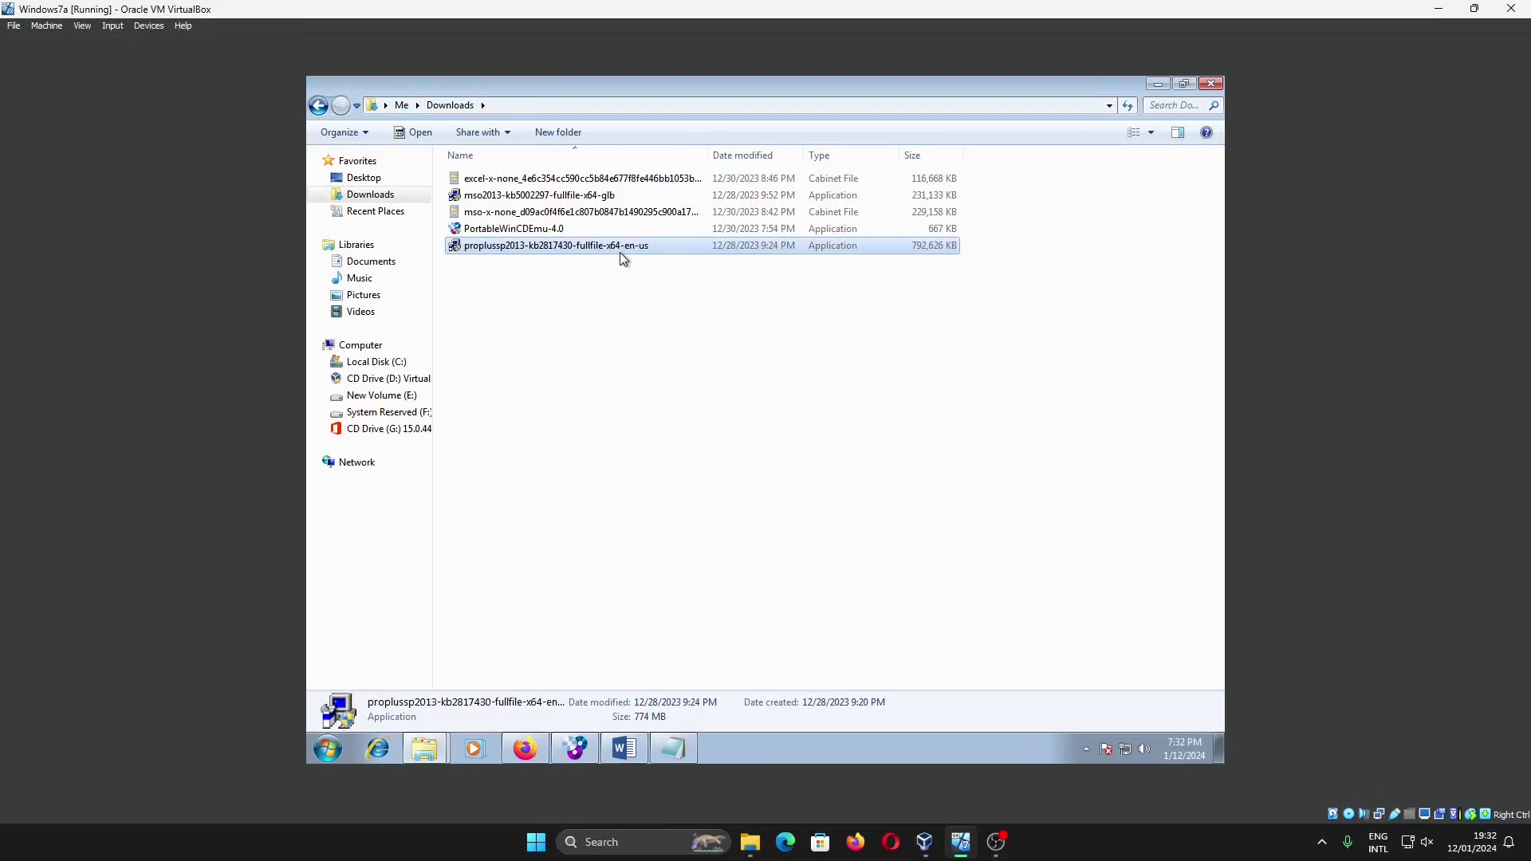
{"action": "left_click", "coordinate": [525, 747]}
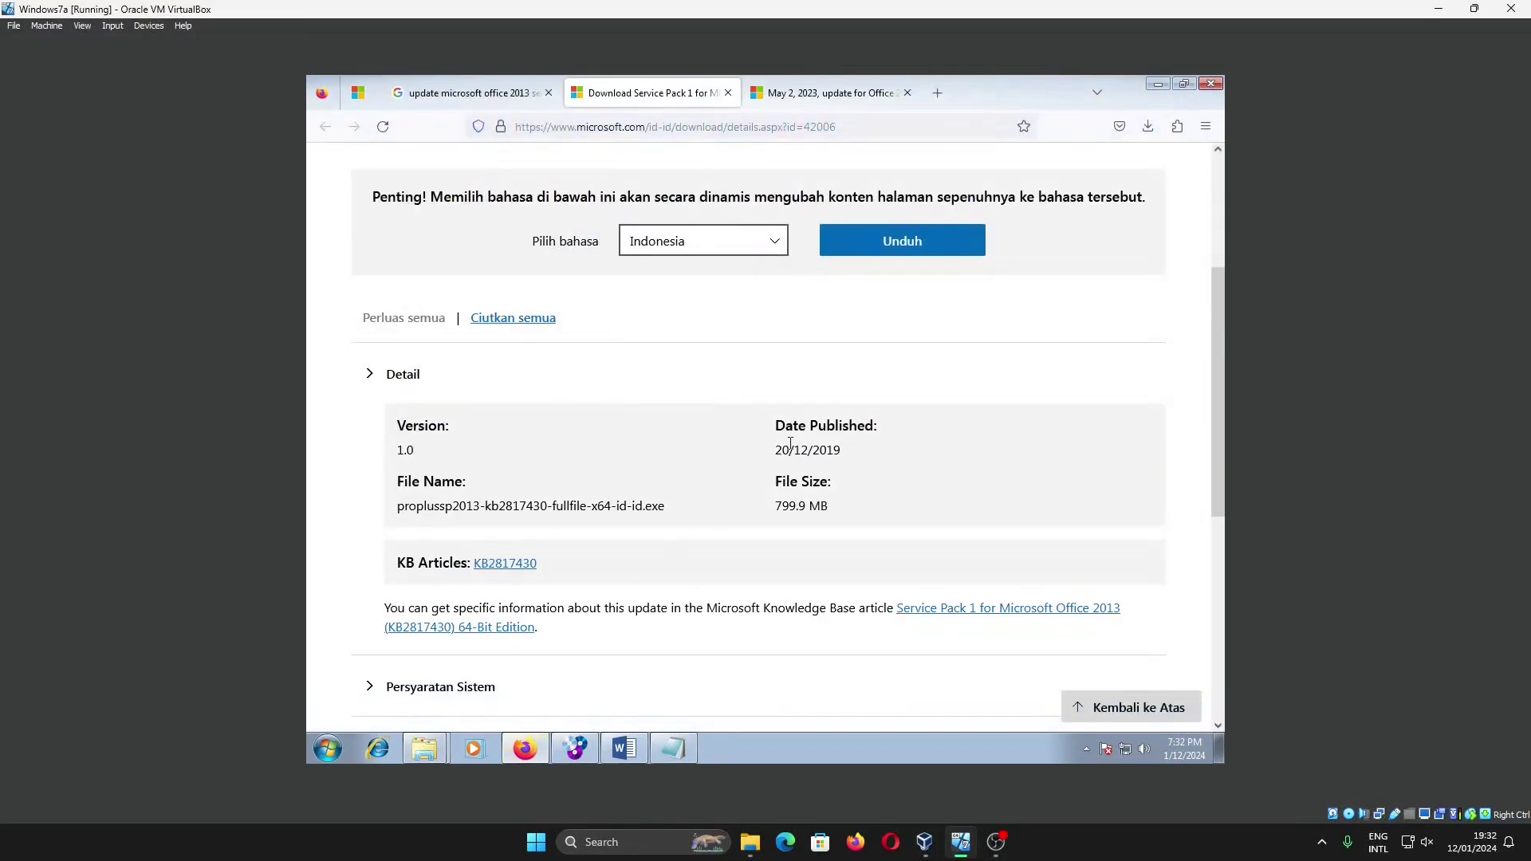
{"action": "scroll", "coordinate": [790, 444], "scroll_direction": "up", "scroll_amount": 3}
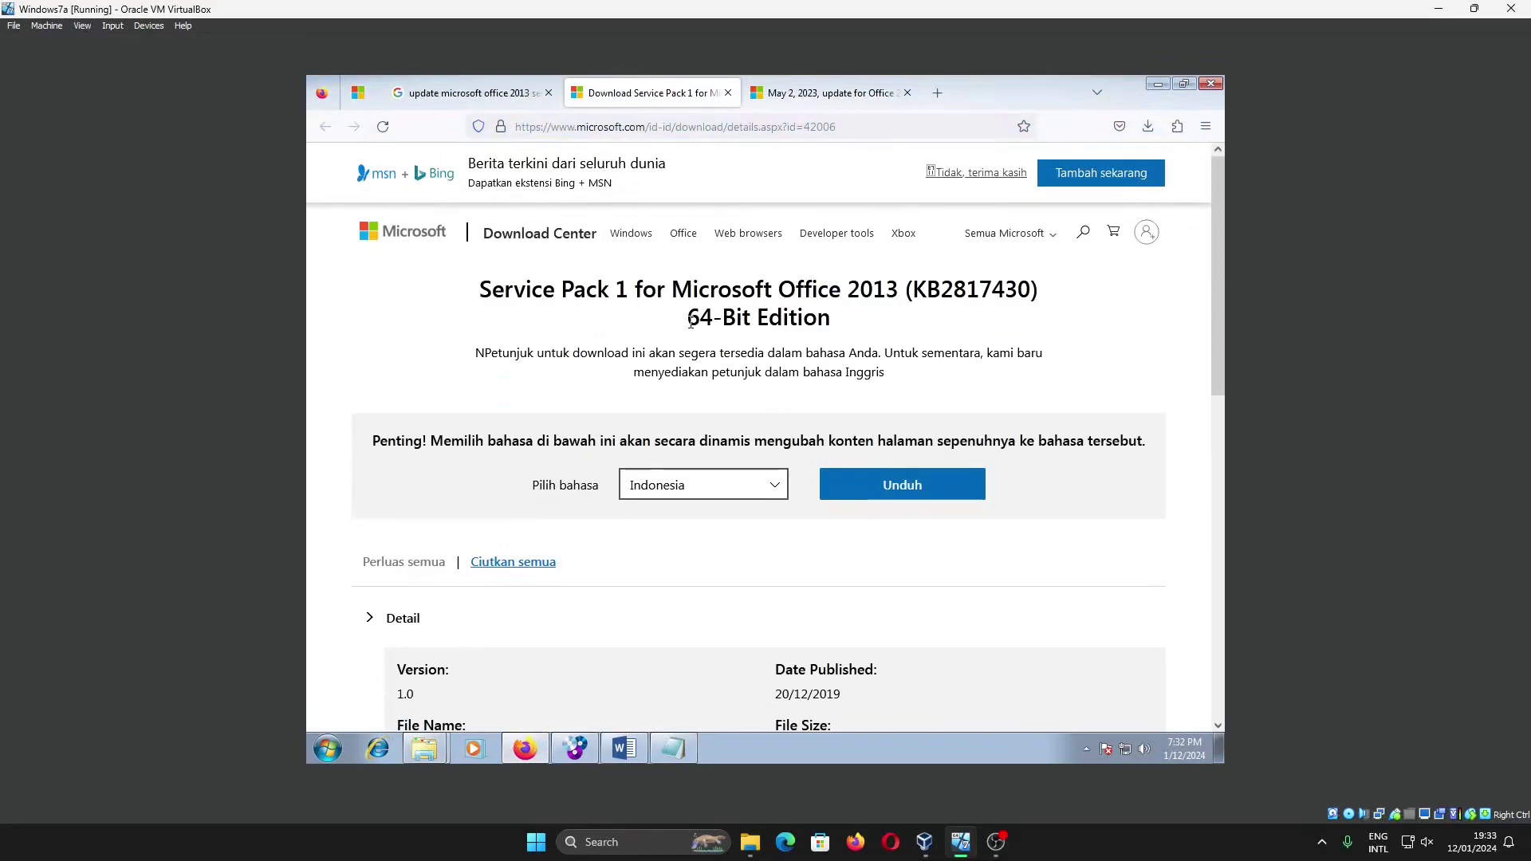
{"action": "left_click_drag", "start_coordinate": [691, 321], "coordinate": [715, 323]}
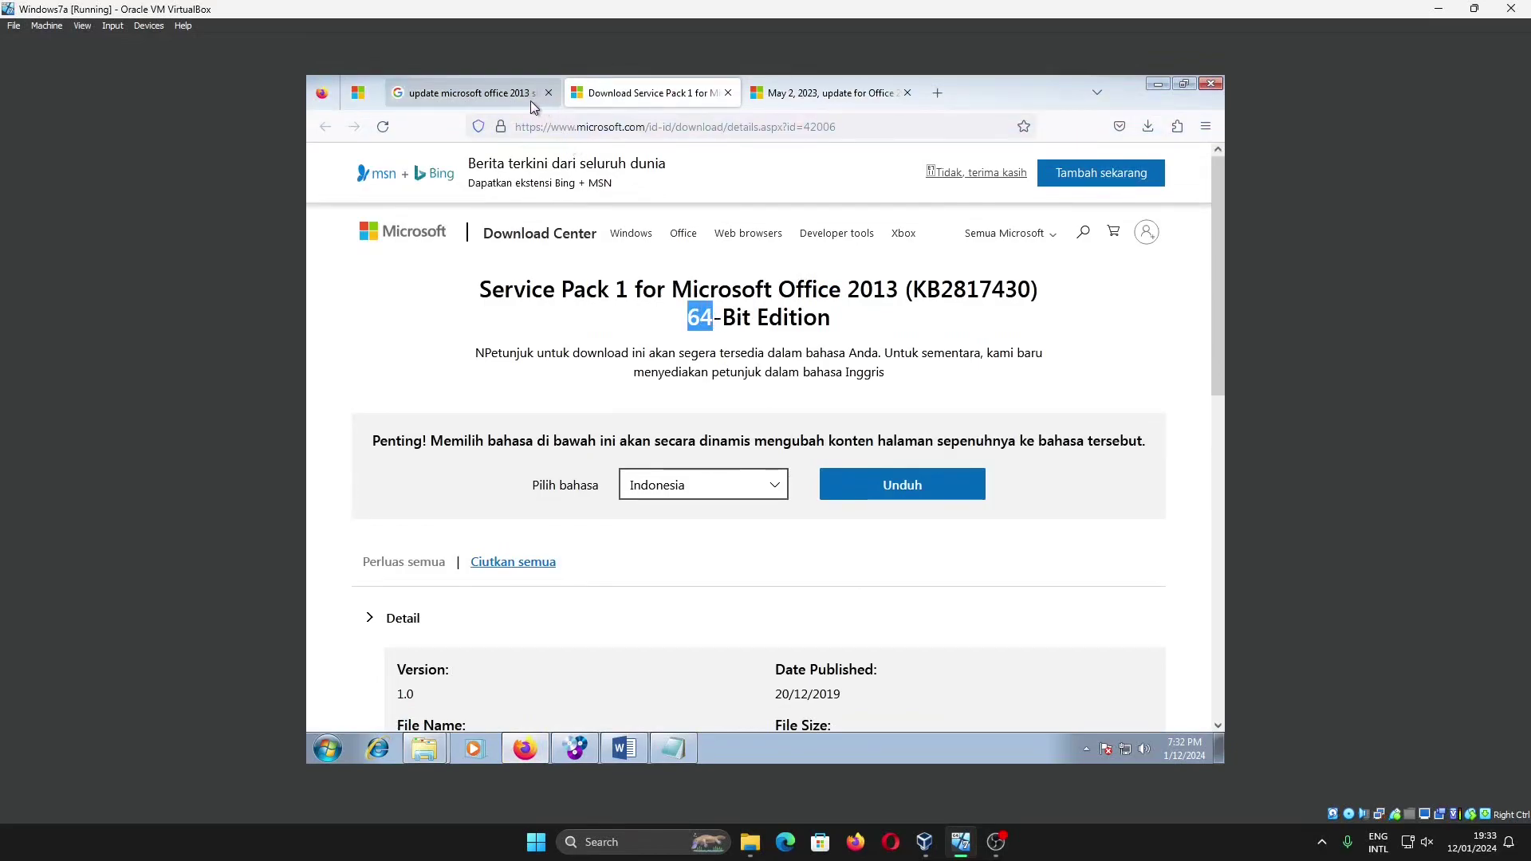
{"action": "left_click", "coordinate": [510, 98]}
{"action": "left_click", "coordinate": [708, 183]}
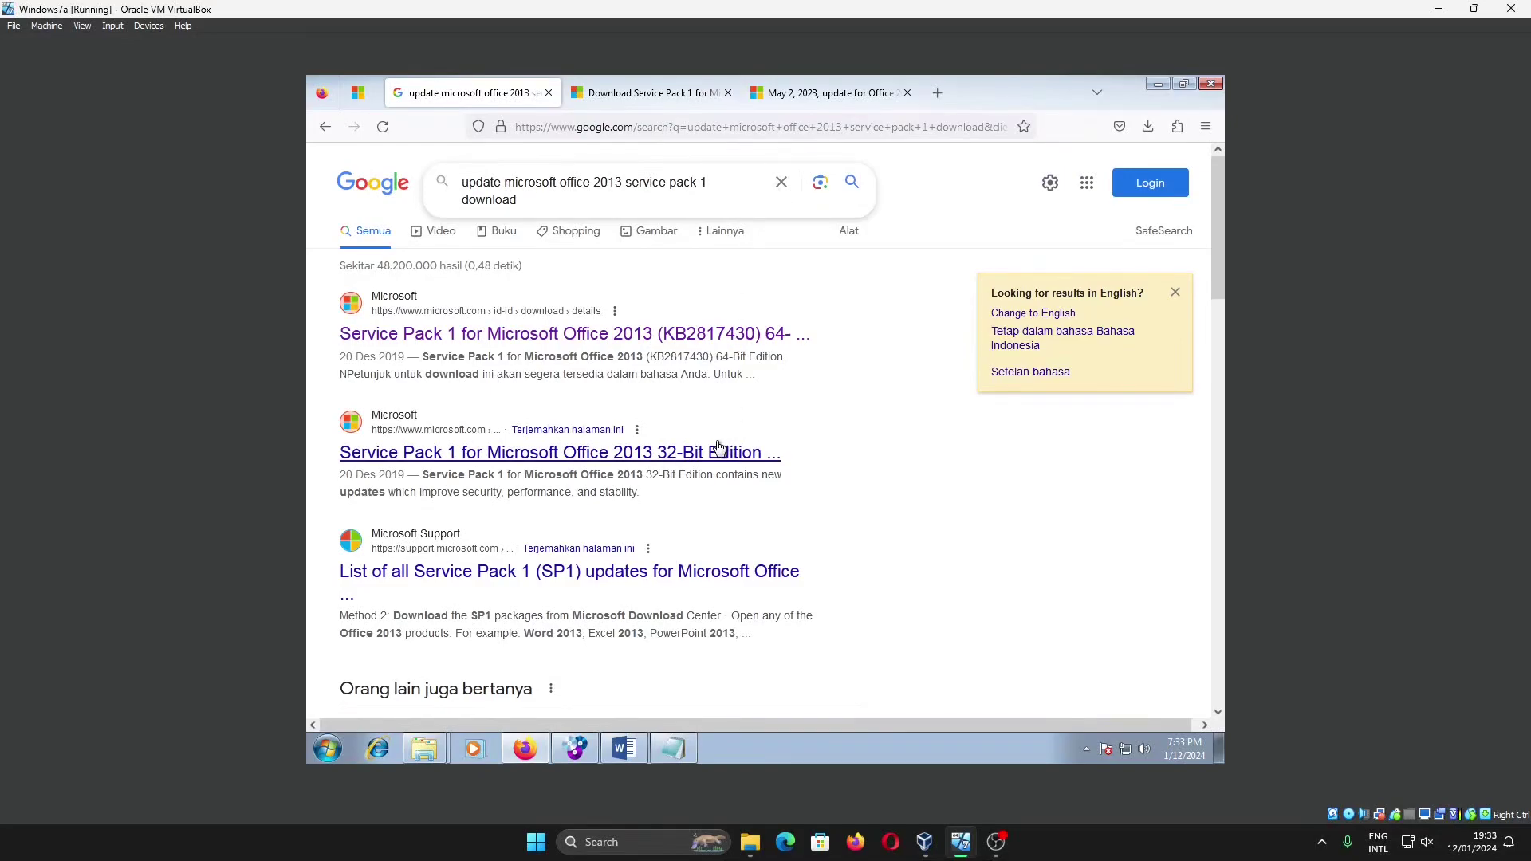
Step: Start downloading the Indonesian 64-bit Service Pack 1 package from its download page, and cancel the download
{"action": "key", "text": "ctrl+Tab"}
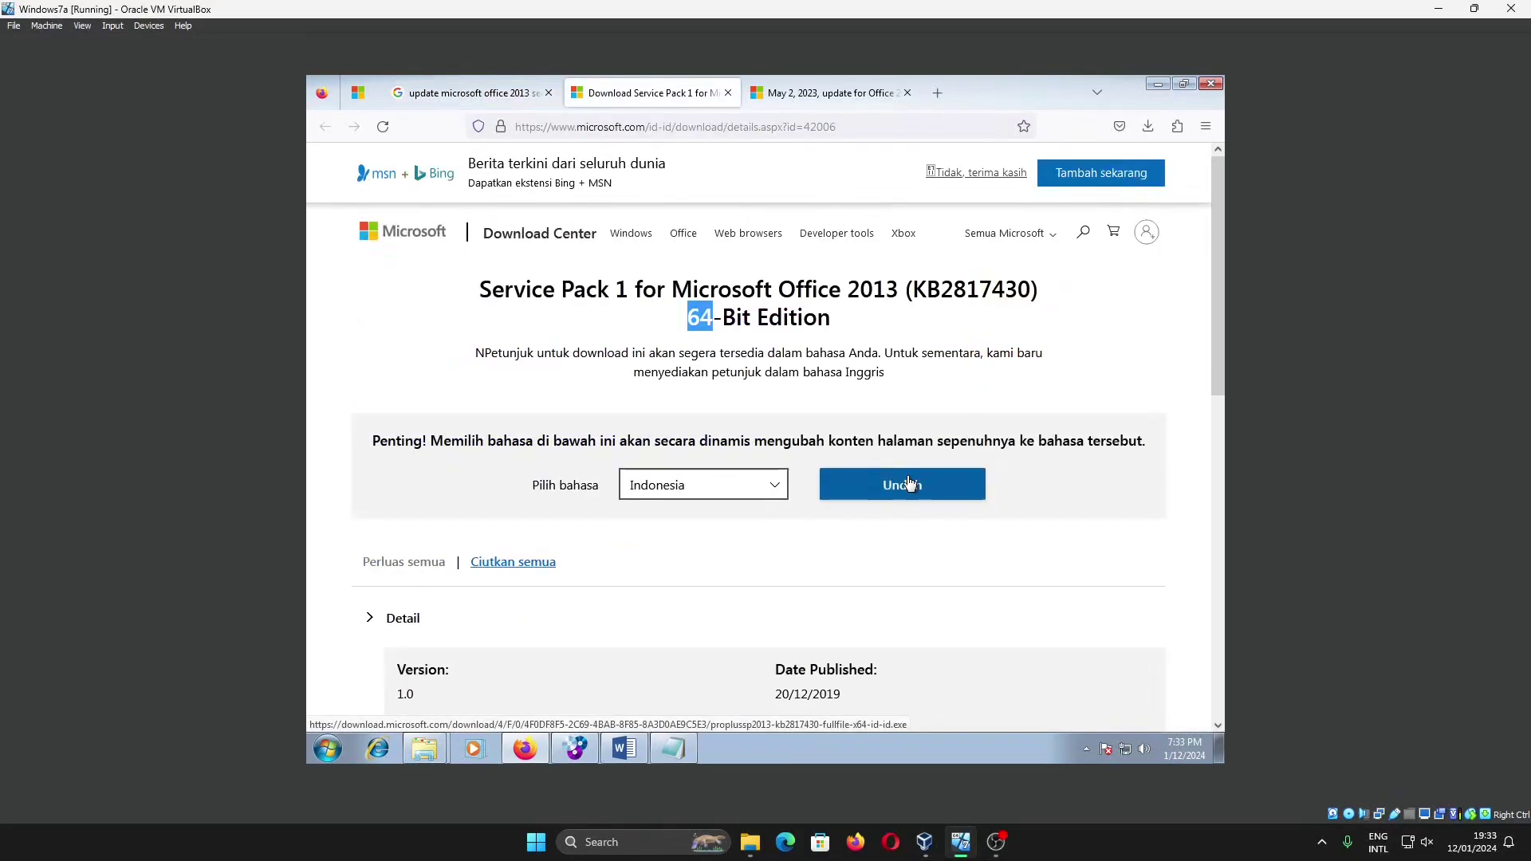
{"action": "left_click", "coordinate": [908, 478]}
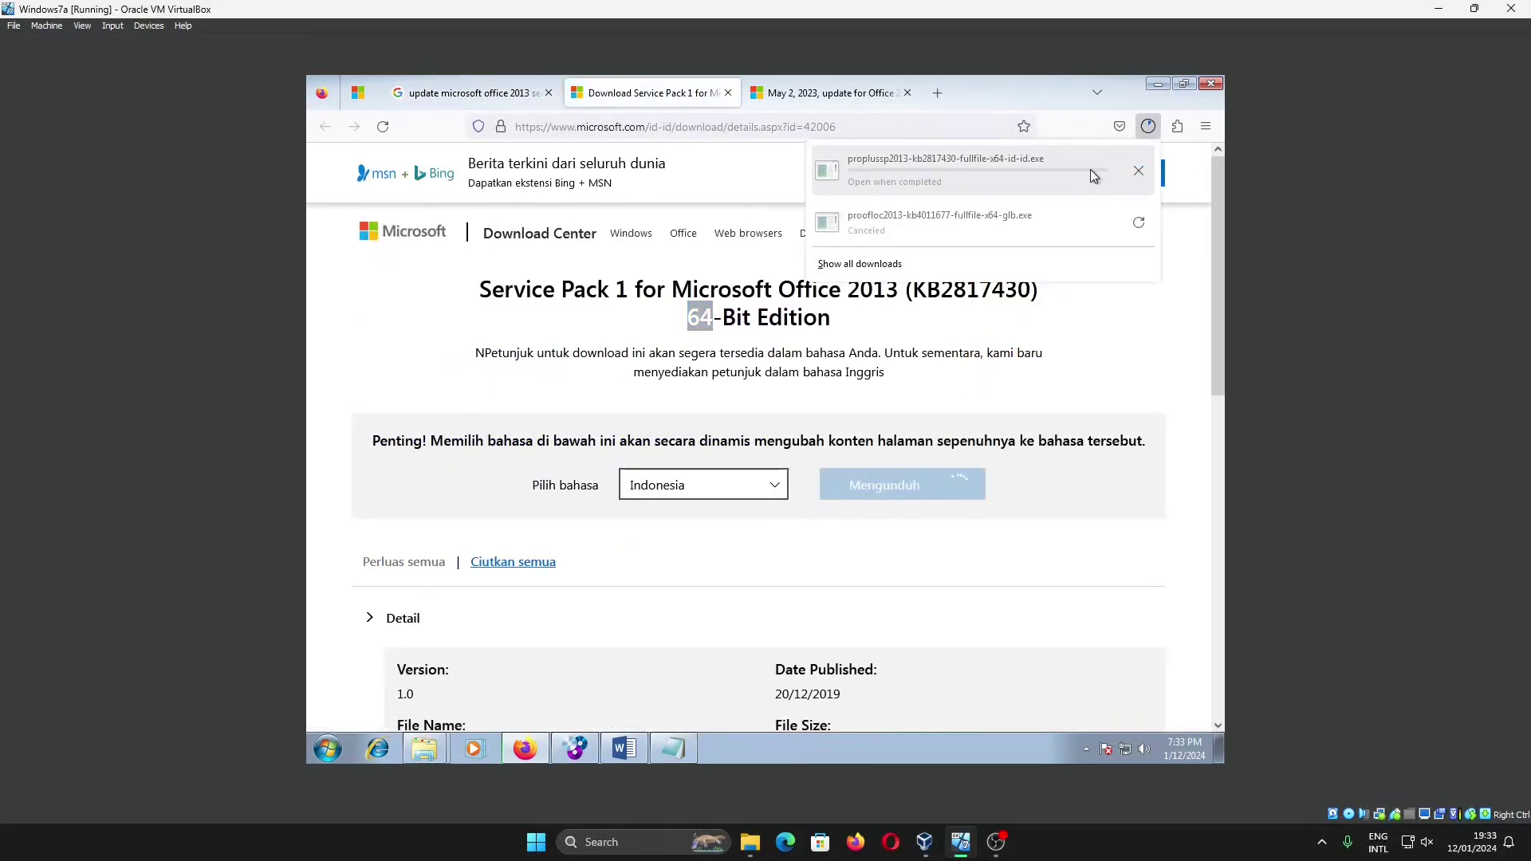
{"action": "left_click", "coordinate": [1139, 170]}
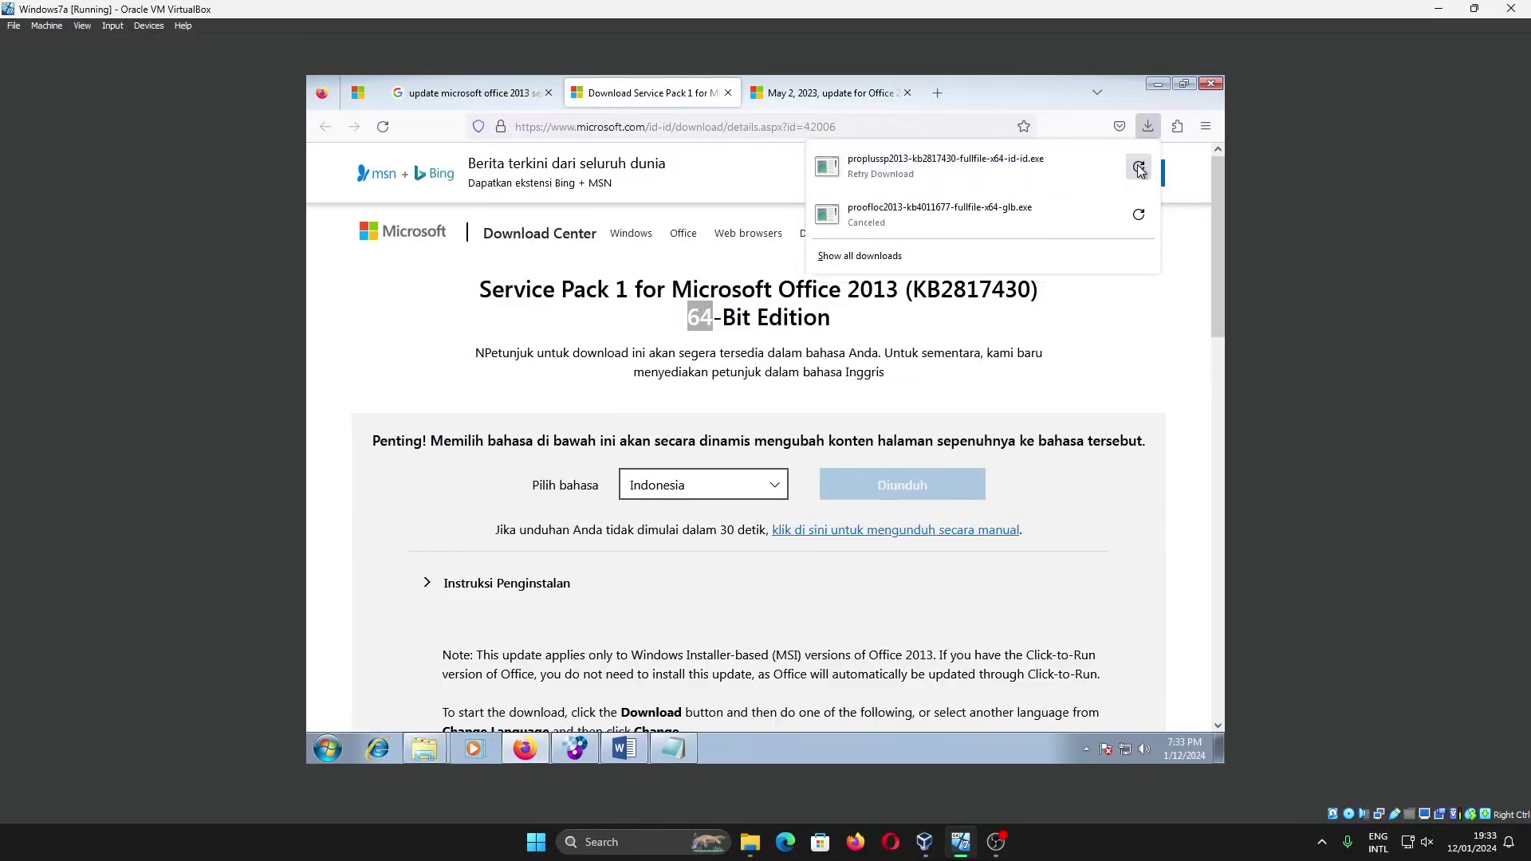
Step: Run the proplussp2013-kb2817430-fullfile-x64-en-us package from the Downloads folder, allowing it to make changes to the computer
{"action": "left_click", "coordinate": [1158, 85]}
{"action": "left_click", "coordinate": [653, 331]}
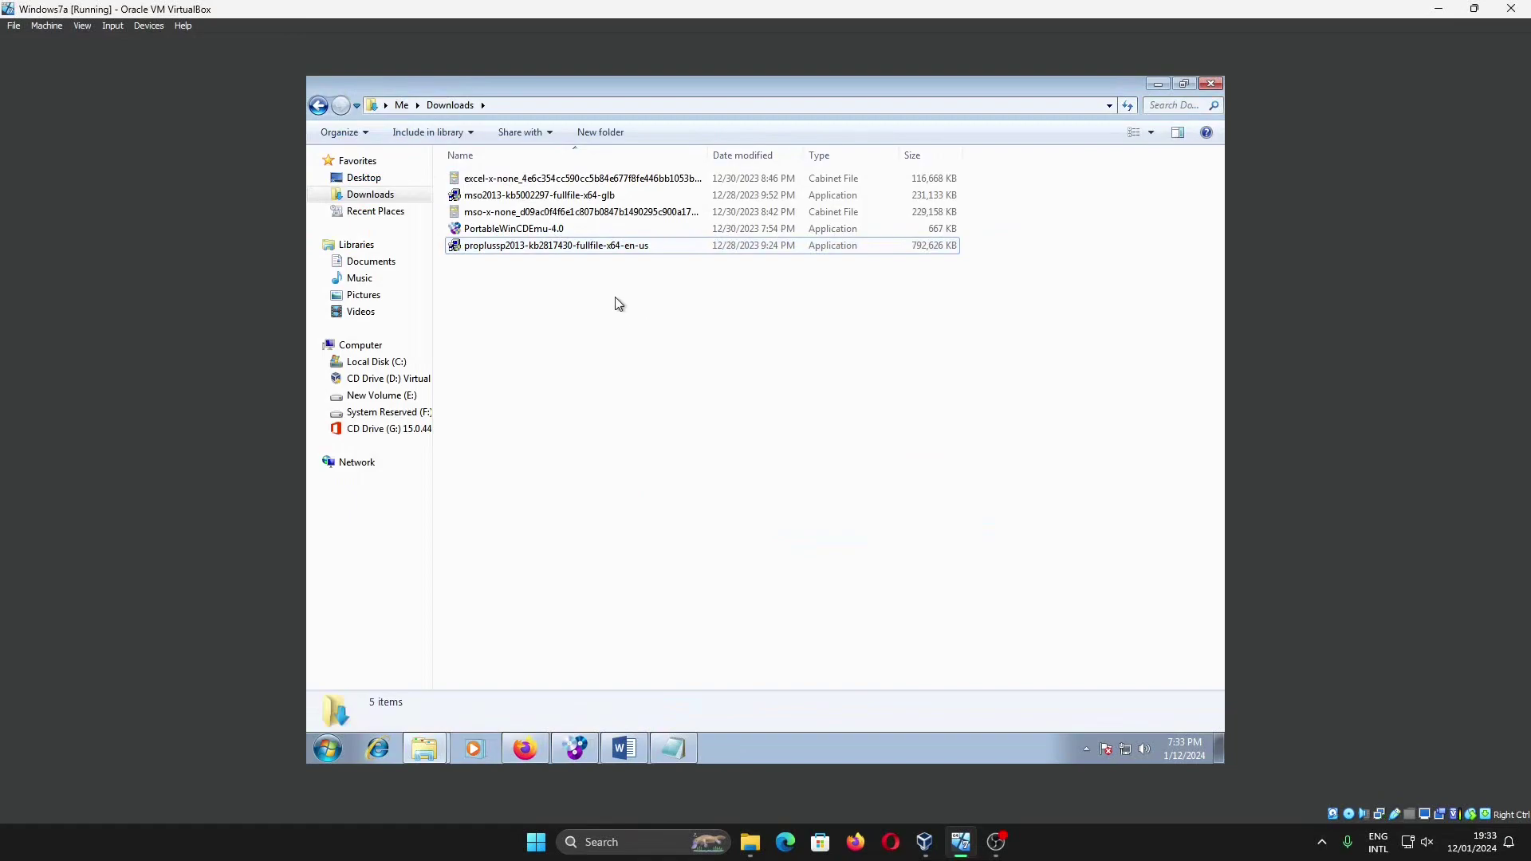
{"action": "double_click", "coordinate": [613, 248]}
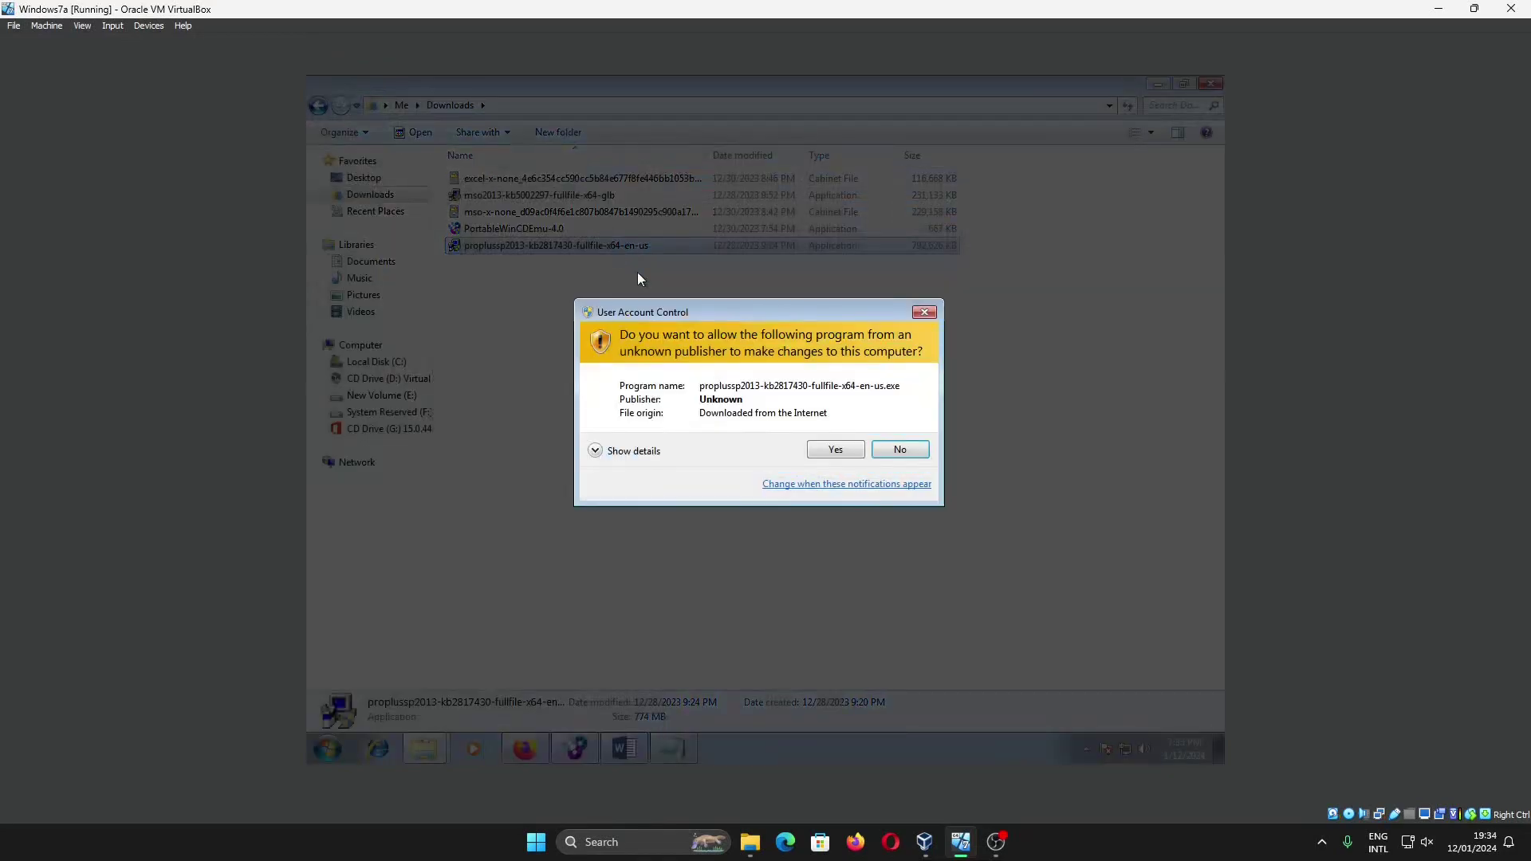
{"action": "left_click", "coordinate": [829, 450]}
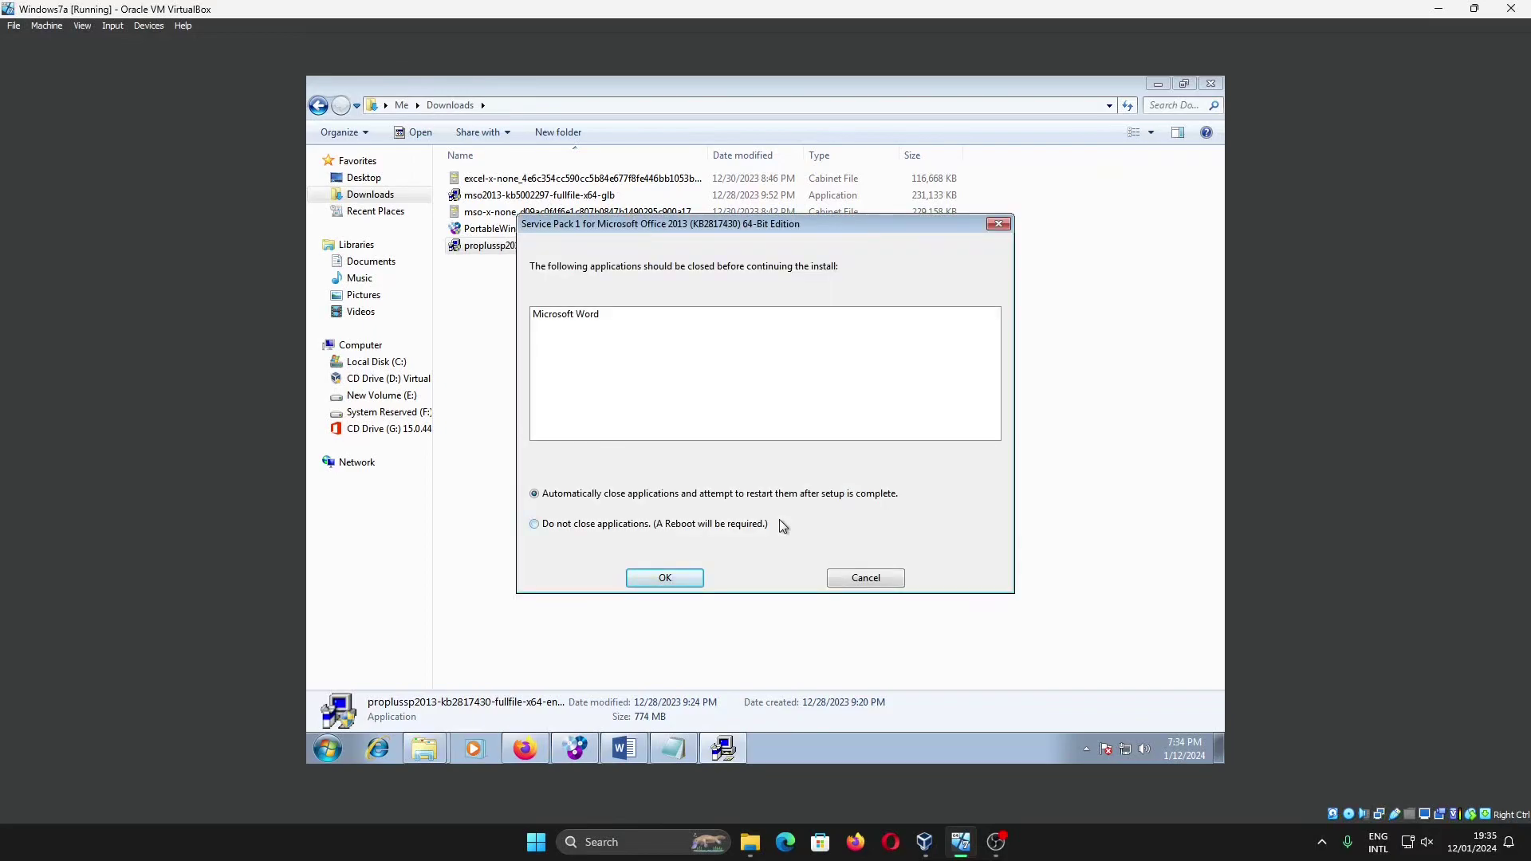
Step: Close Word and complete the Service Pack 1 installation with applications set to close automatically
{"action": "left_click", "coordinate": [624, 749]}
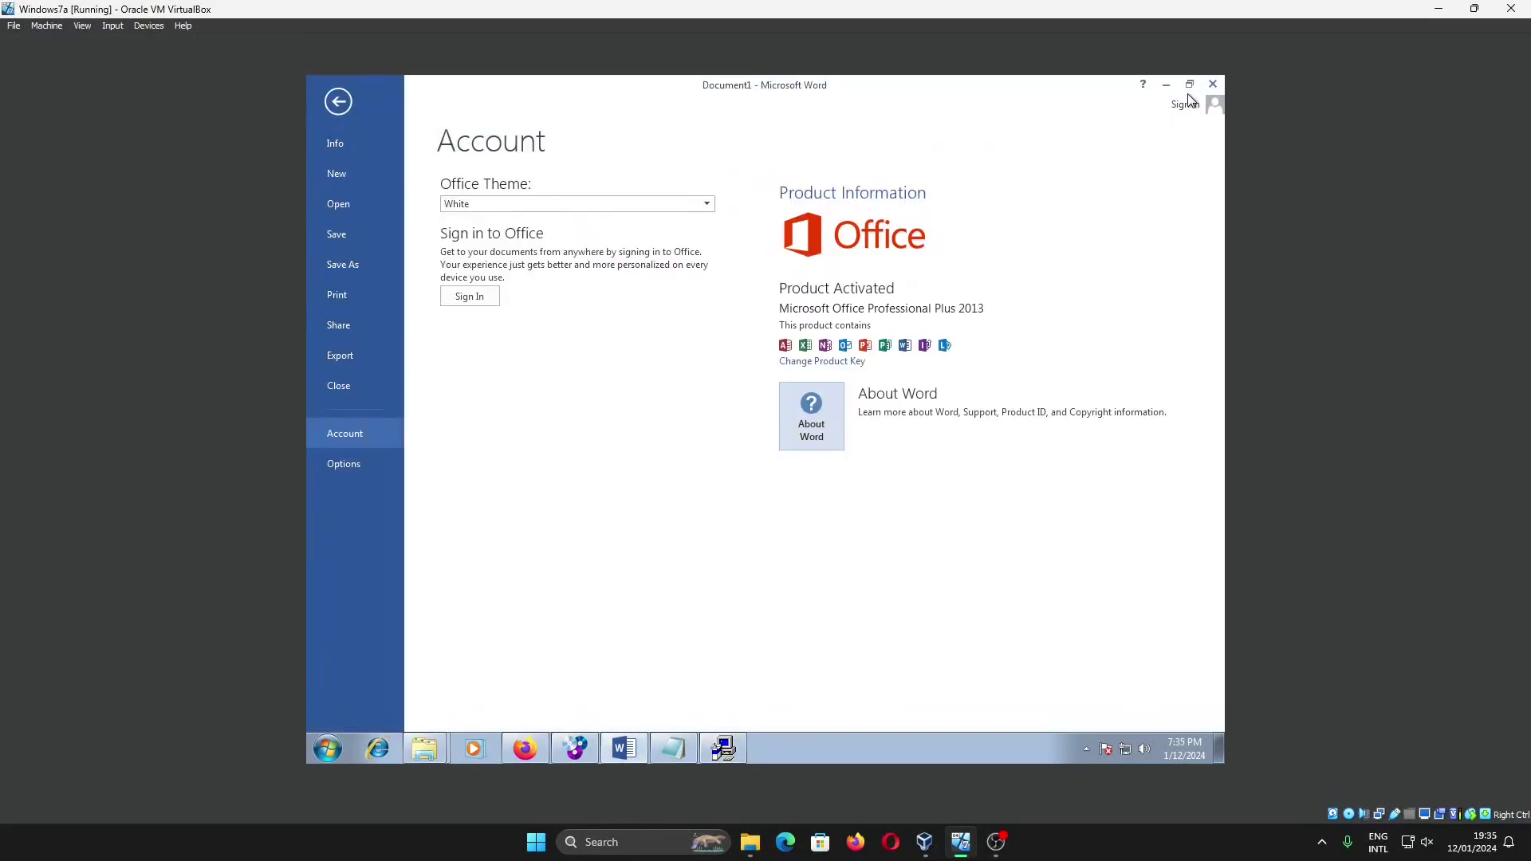
{"action": "left_click", "coordinate": [1212, 82]}
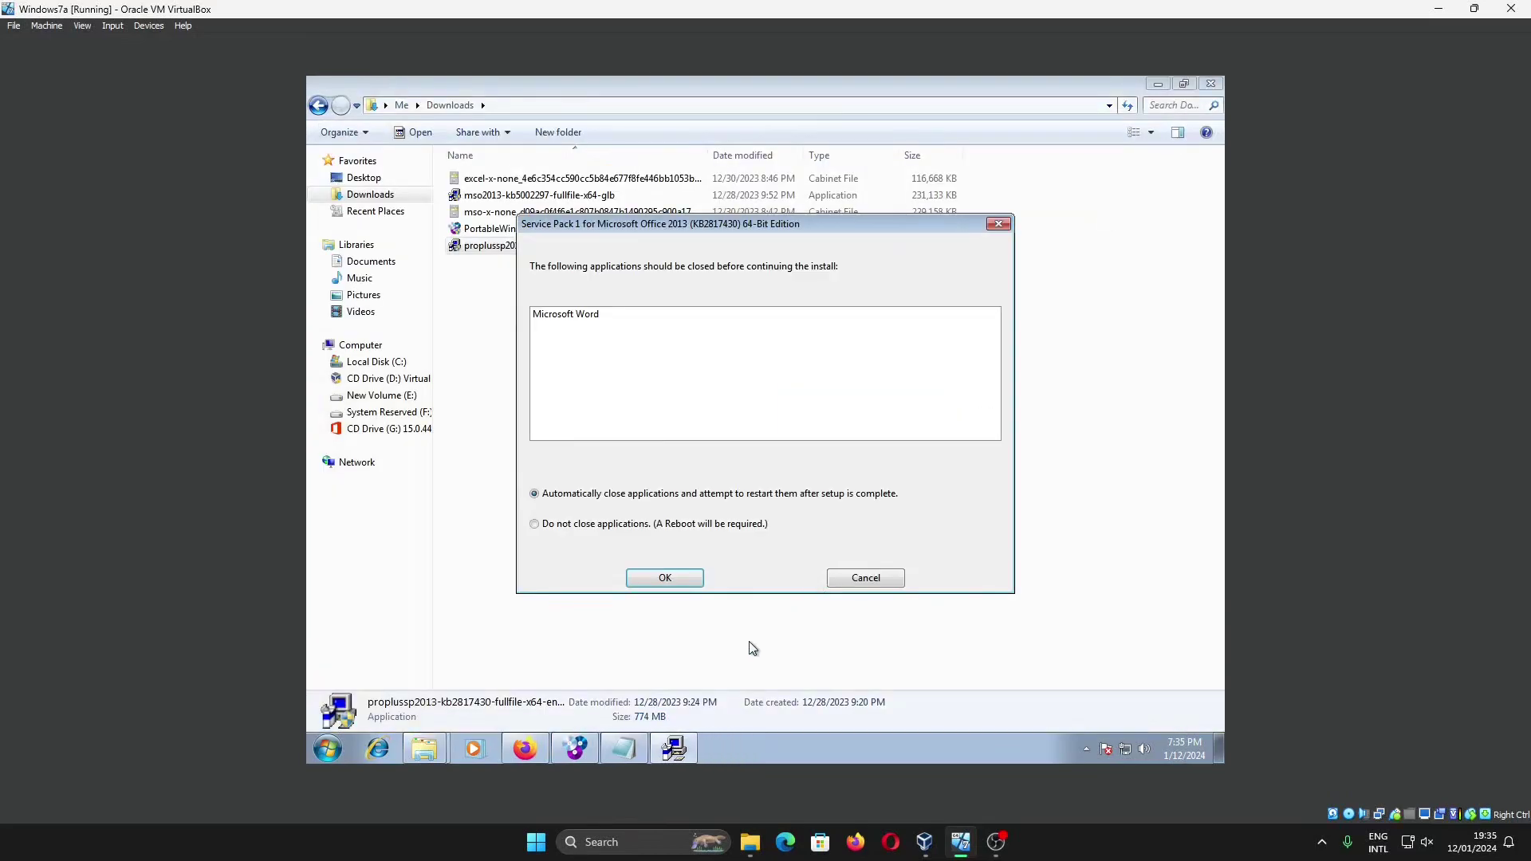
{"action": "left_click", "coordinate": [664, 578]}
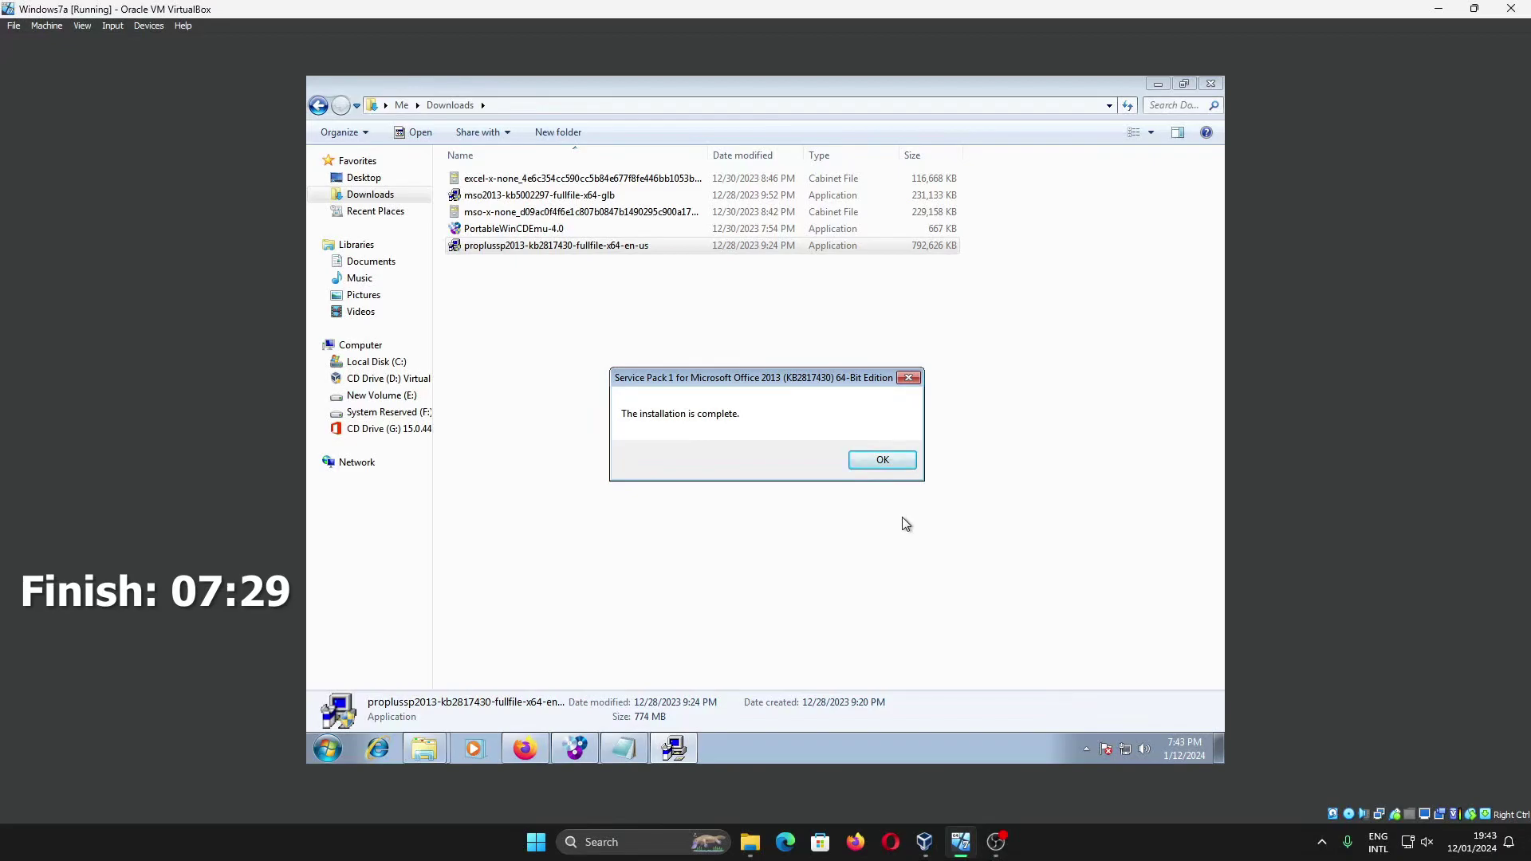
{"action": "left_click", "coordinate": [885, 461]}
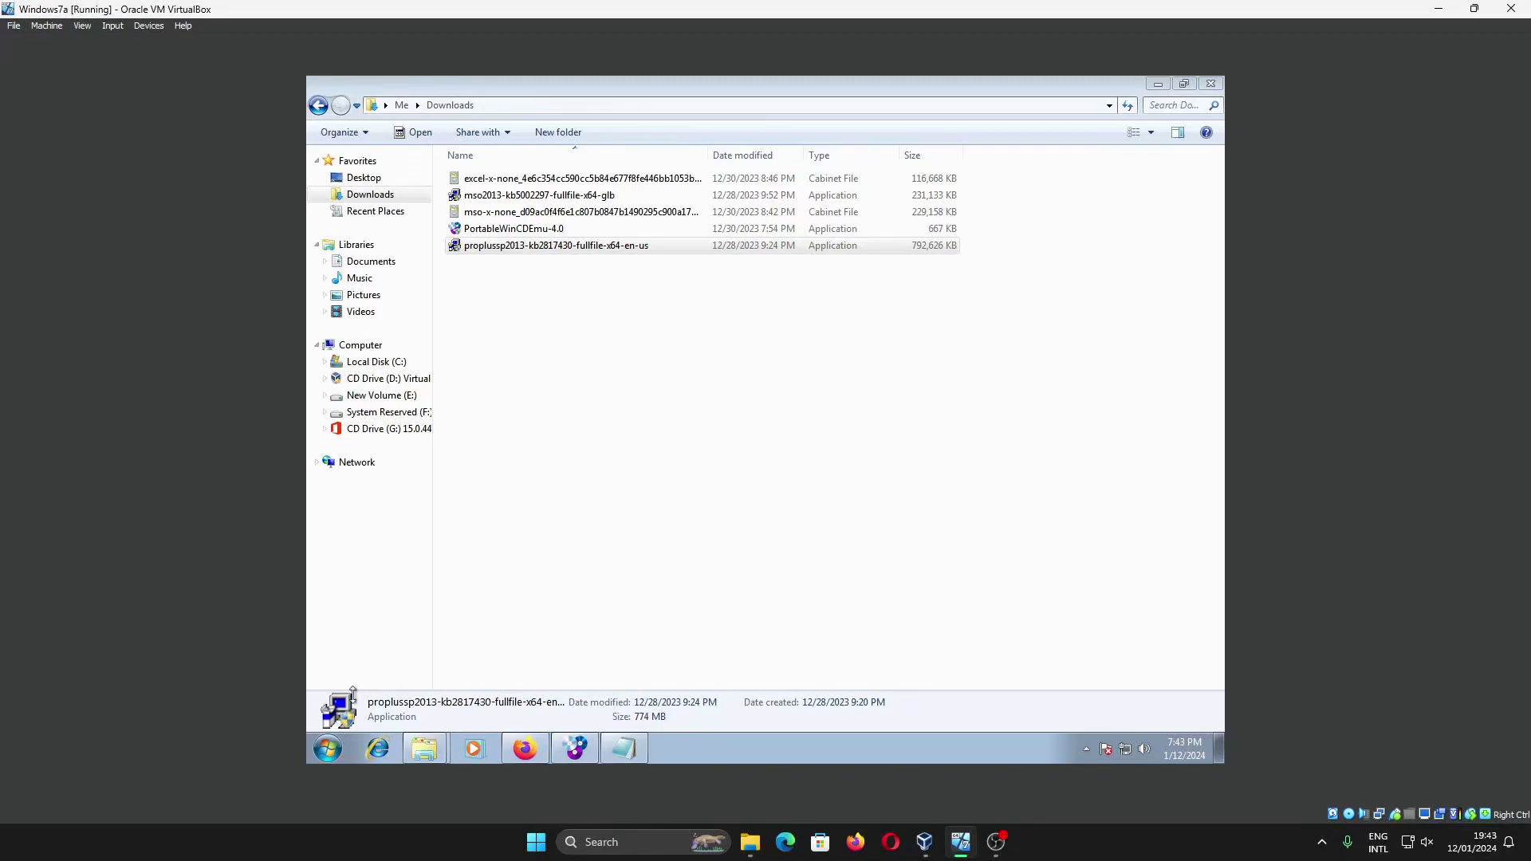
Step: Start Word 2013 with a blank document and show its Account page
{"action": "left_click", "coordinate": [328, 748]}
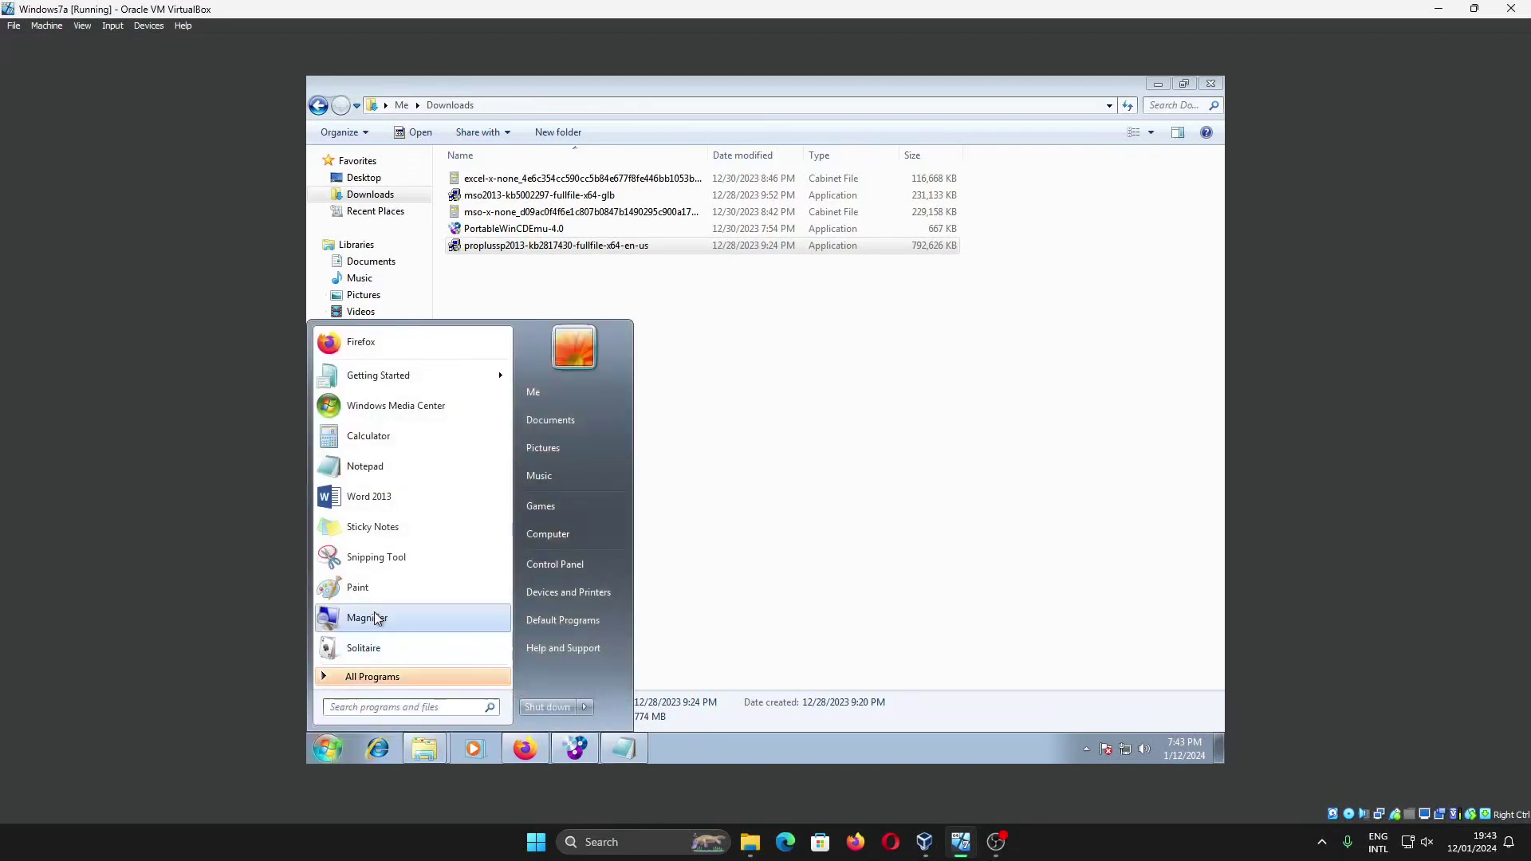
{"action": "left_click", "coordinate": [418, 493]}
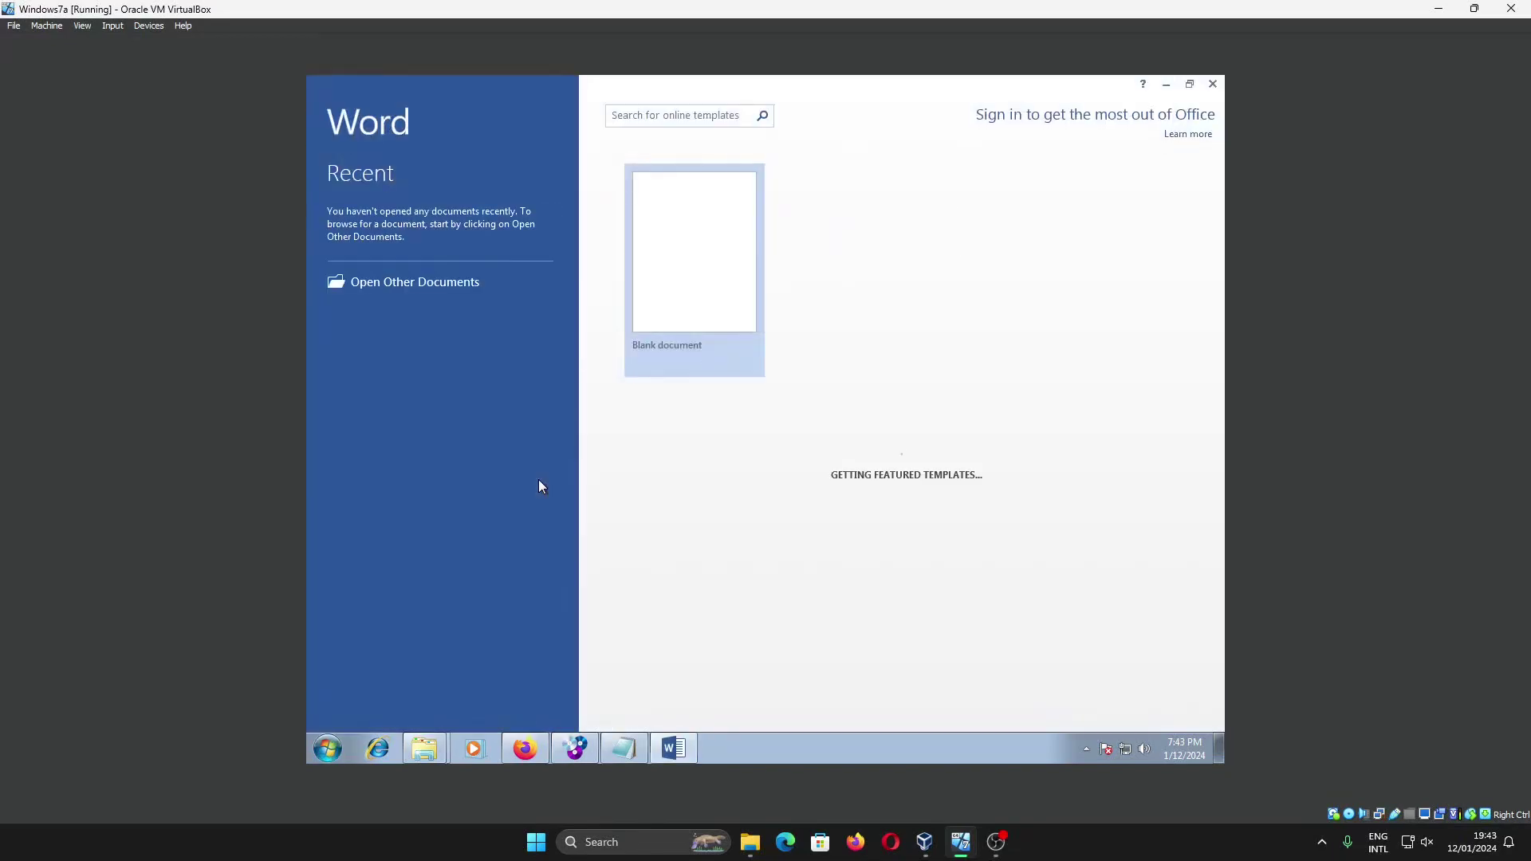
{"action": "left_click", "coordinate": [654, 237]}
{"action": "left_click", "coordinate": [340, 108]}
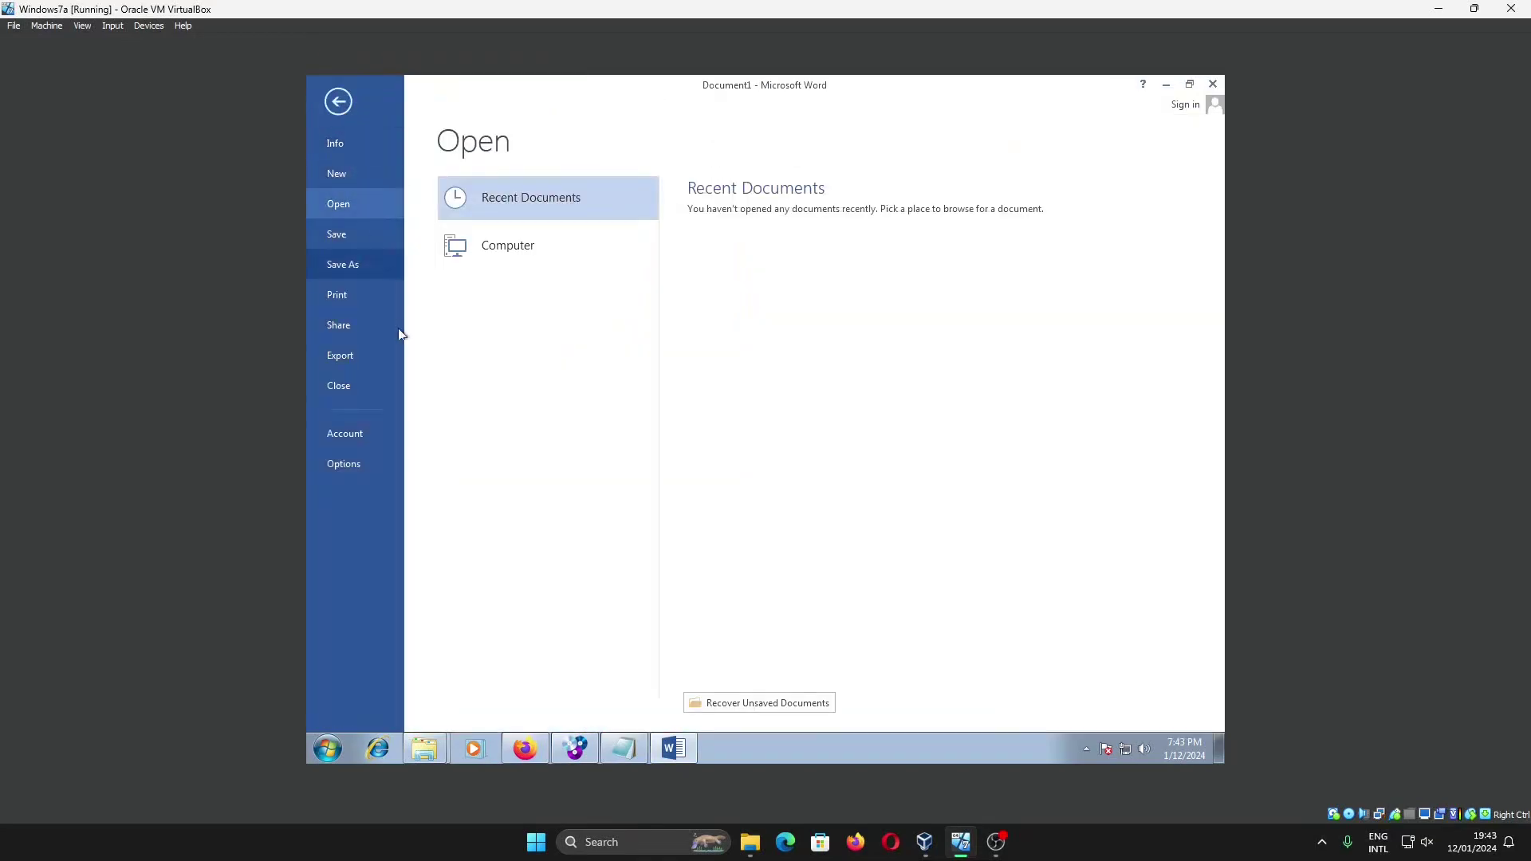
{"action": "left_click", "coordinate": [377, 431]}
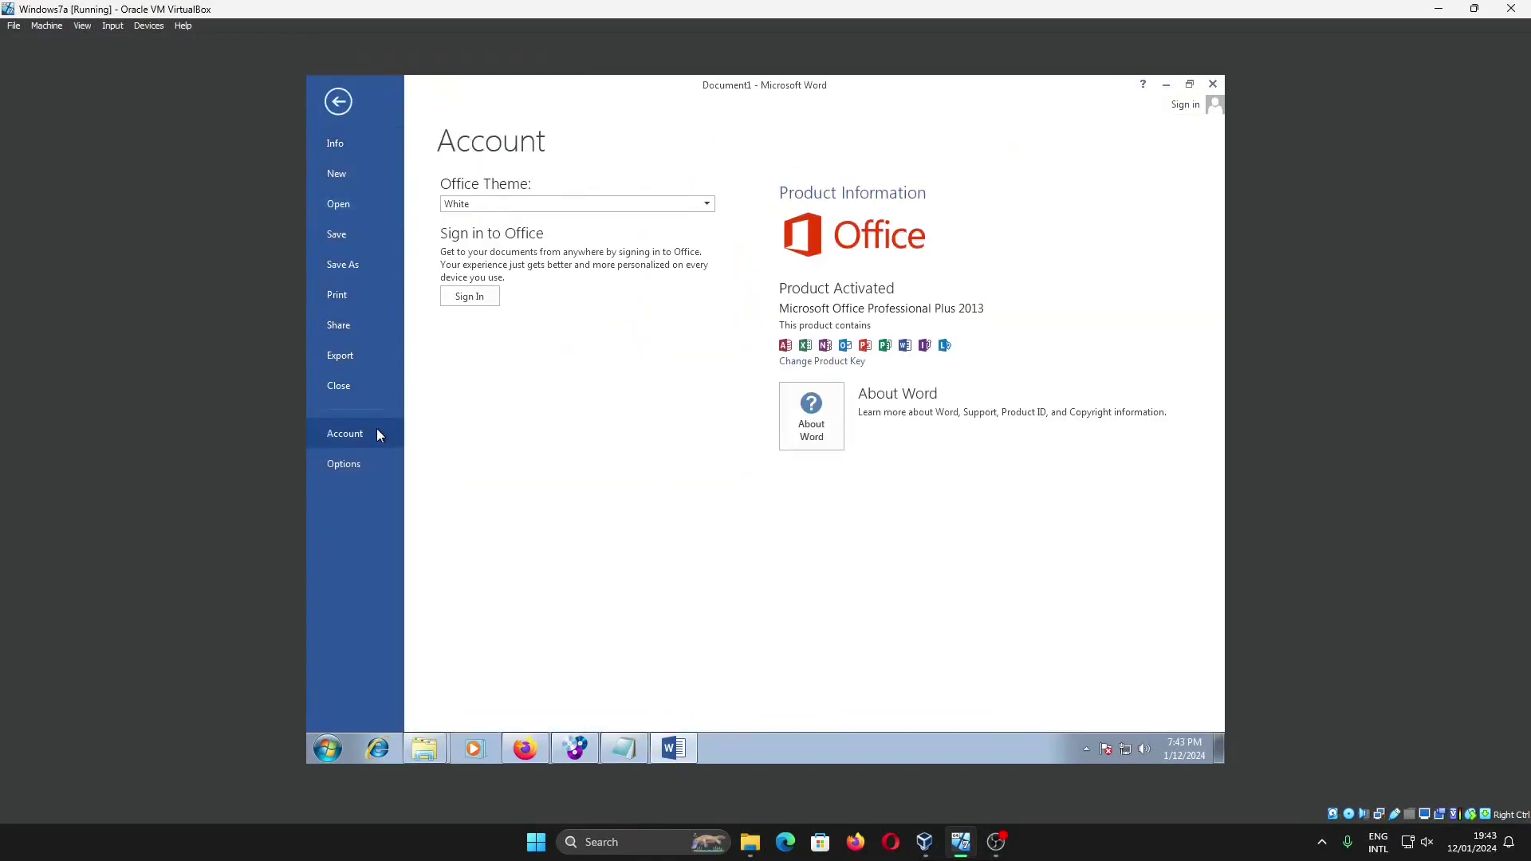
Step: Check the version in About Word and record it in Notepad as "Word 2013 (15.0.4569.1504) MSO (15.0.4569.1506)"
{"action": "left_click", "coordinate": [826, 431]}
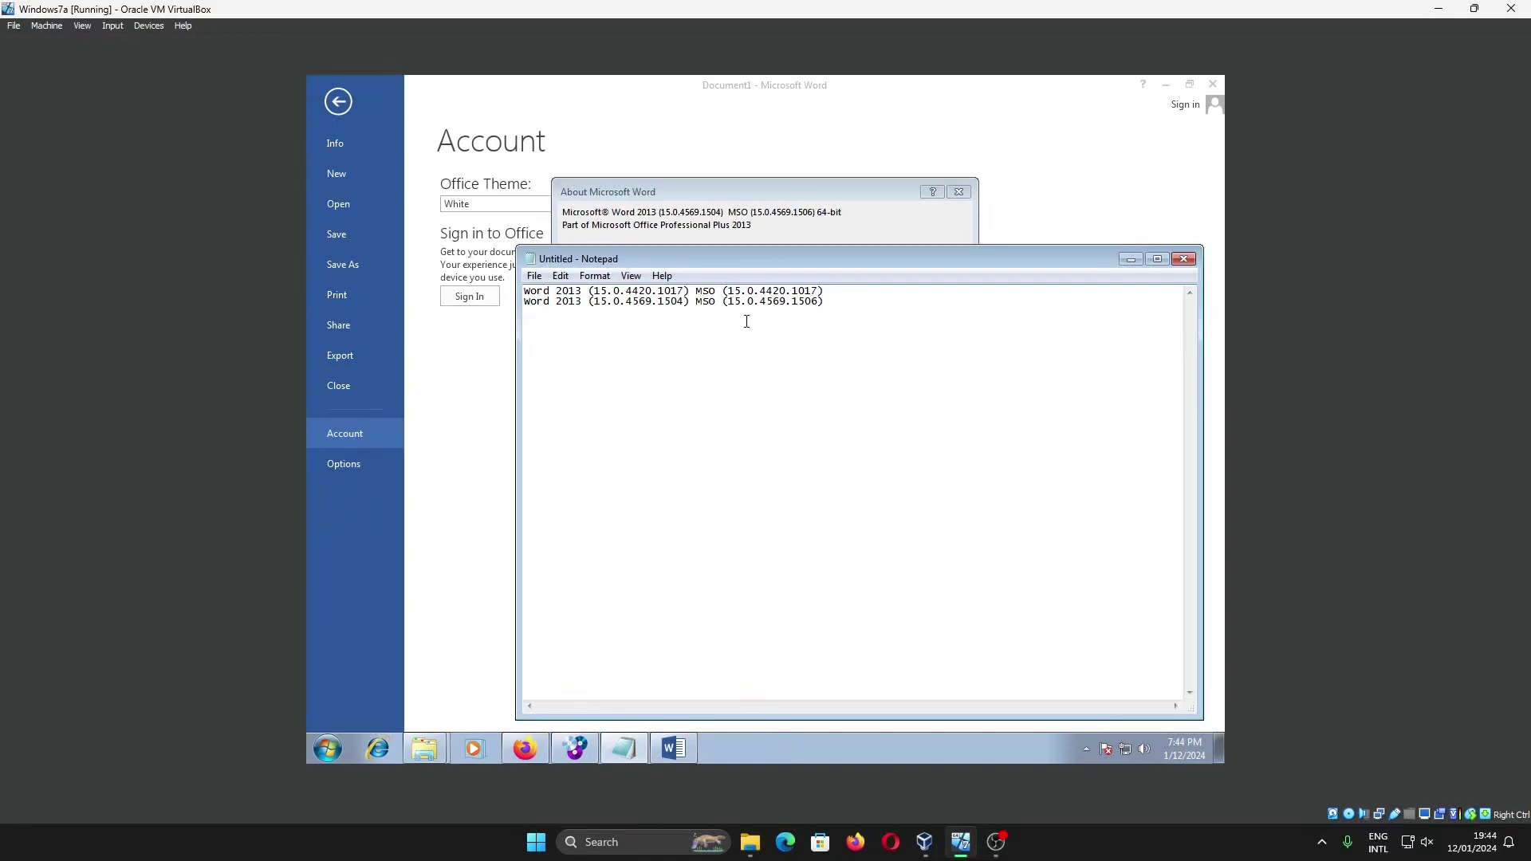
{"action": "type", "text": ")"}
Step: Return to the May 2, 2023 update article in Firefox and open the 64-bit download page for update 5002297
{"action": "left_click", "coordinate": [525, 748]}
{"action": "left_click", "coordinate": [829, 94]}
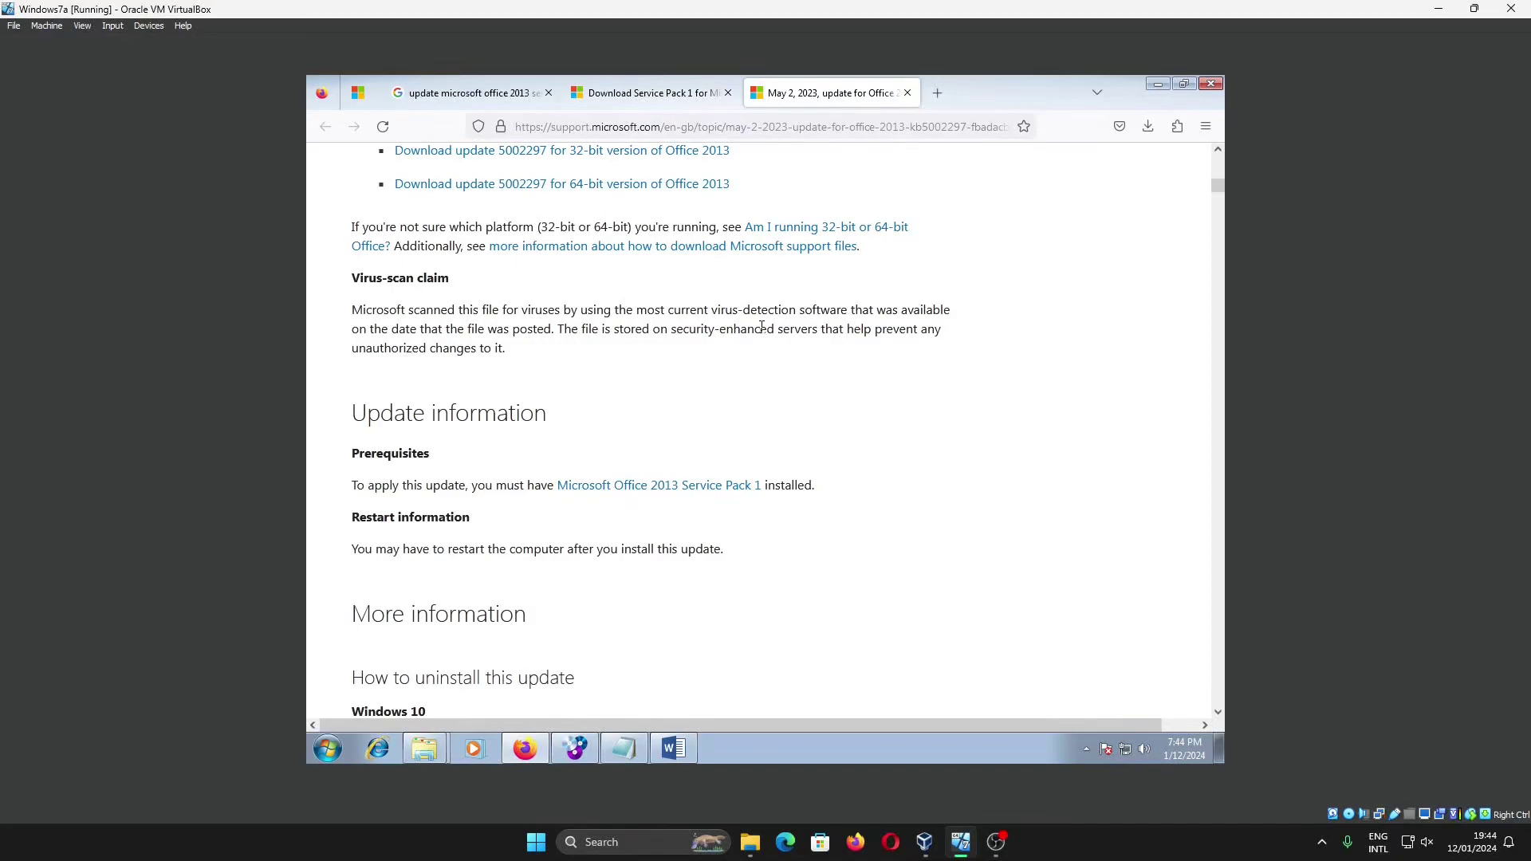
{"action": "scroll", "coordinate": [762, 327], "scroll_direction": "up", "scroll_amount": 3}
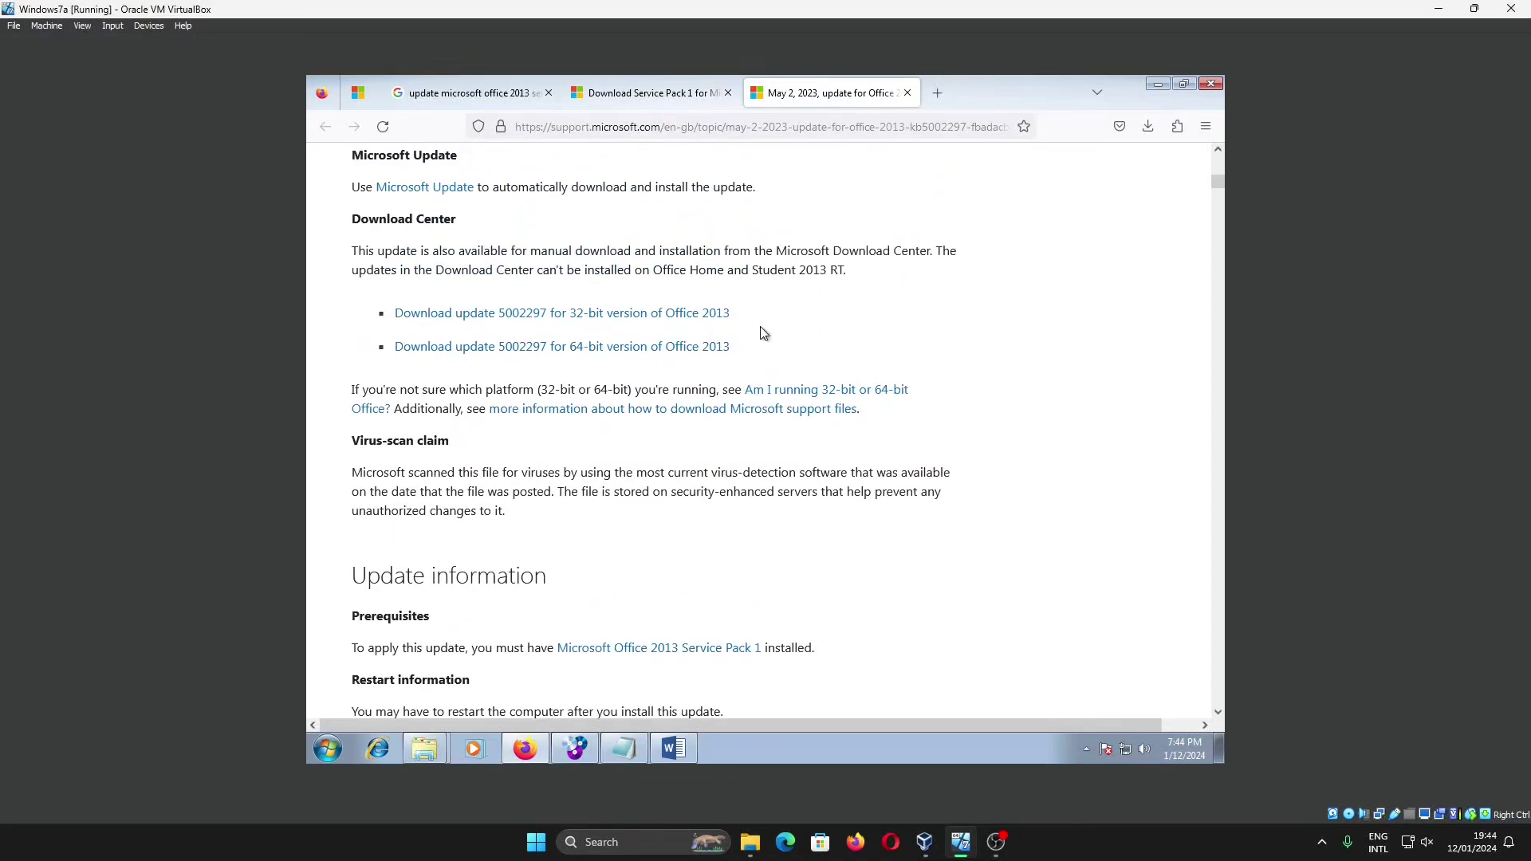
{"action": "left_click", "coordinate": [665, 356]}
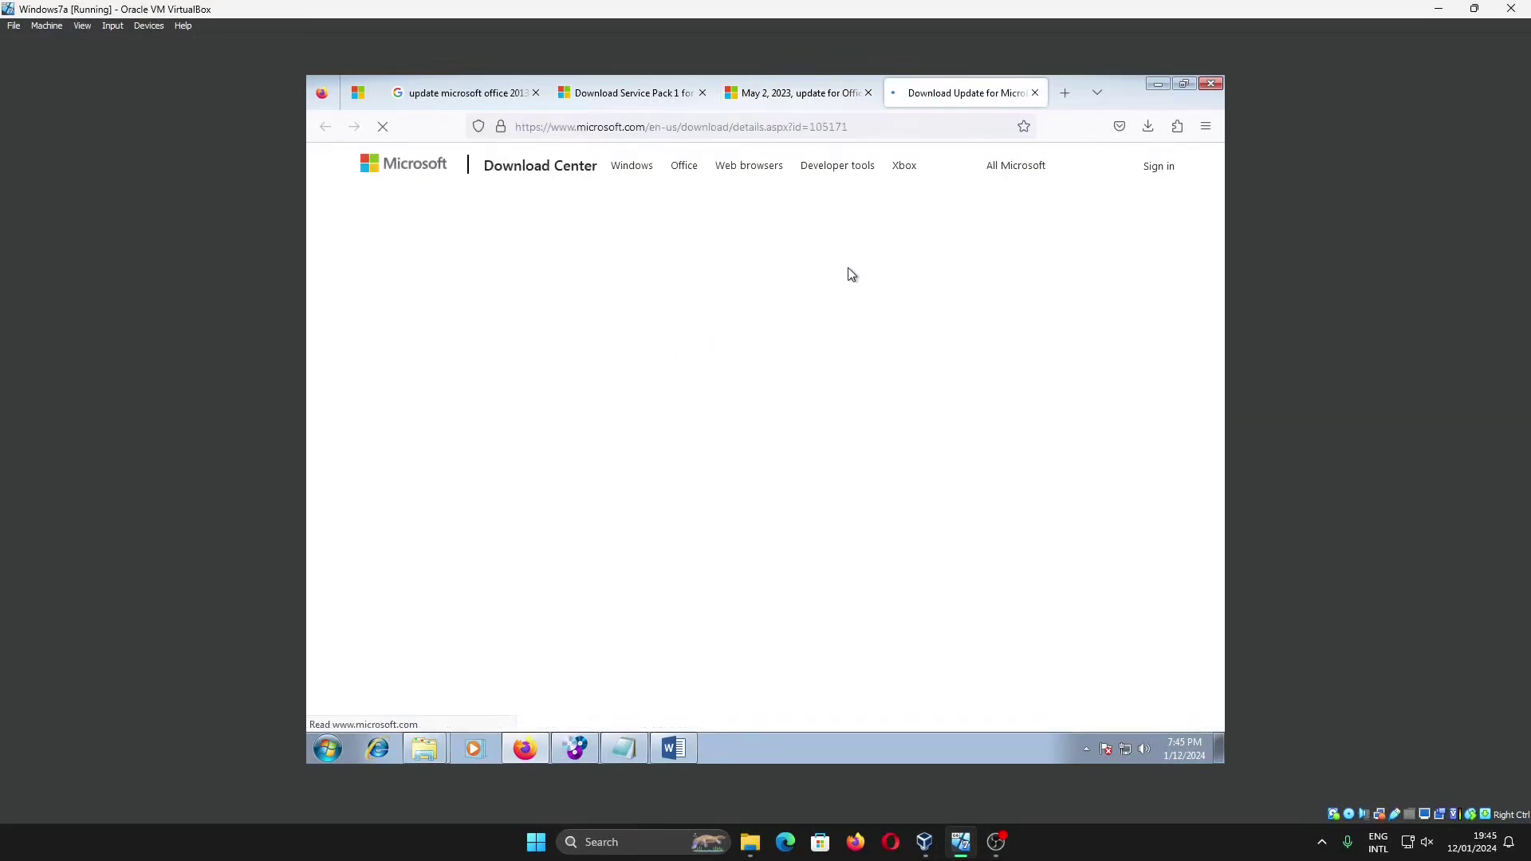
Step: Start downloading the English KB5002297 64-bit update from its download page, and cancel the download
{"action": "scroll", "coordinate": [884, 415], "scroll_direction": "down", "scroll_amount": 3}
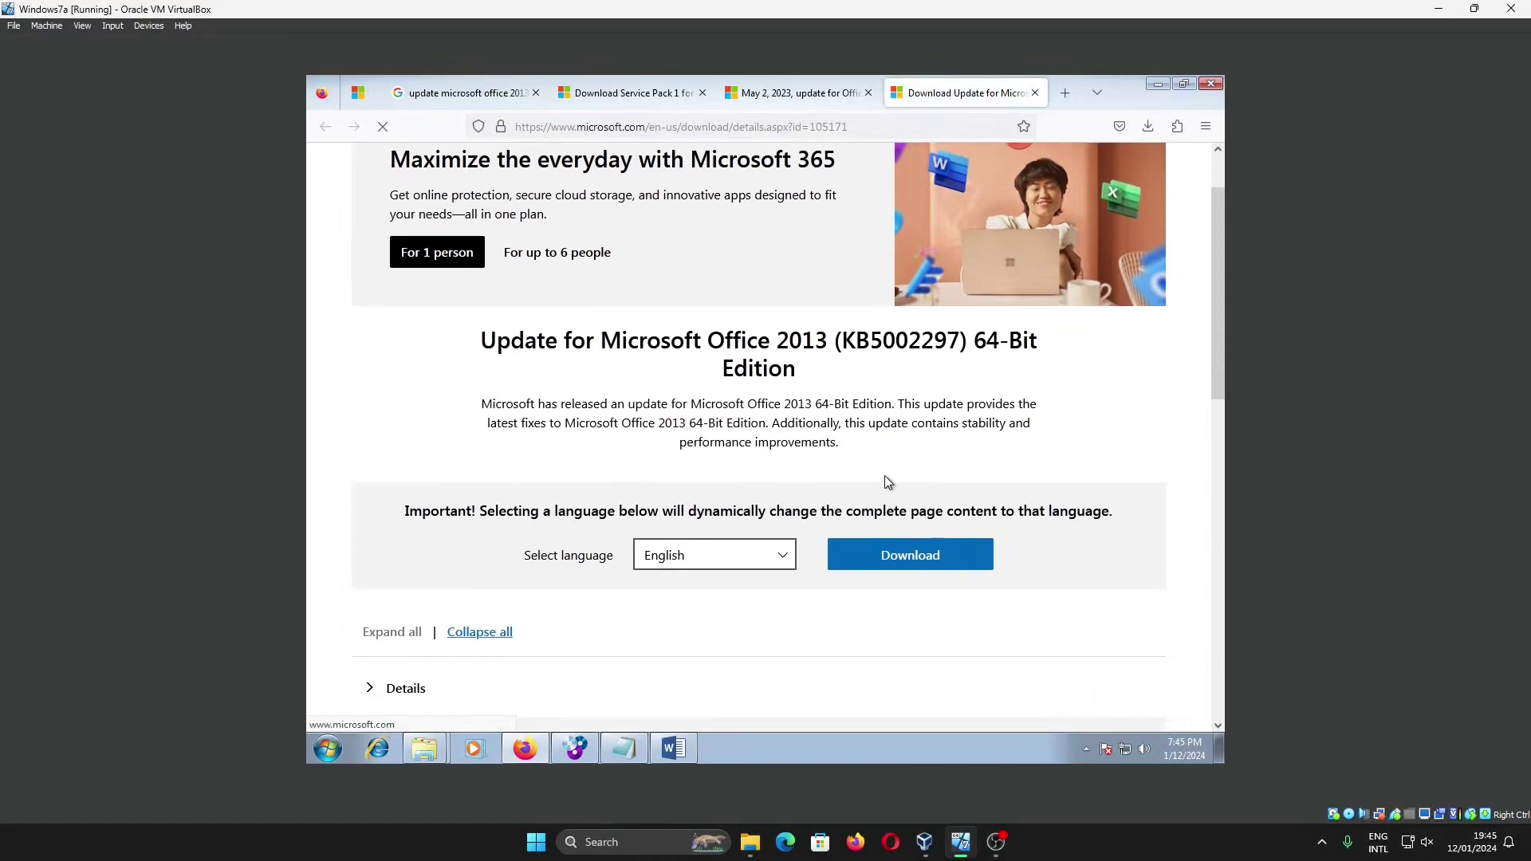
{"action": "left_click", "coordinate": [915, 406]}
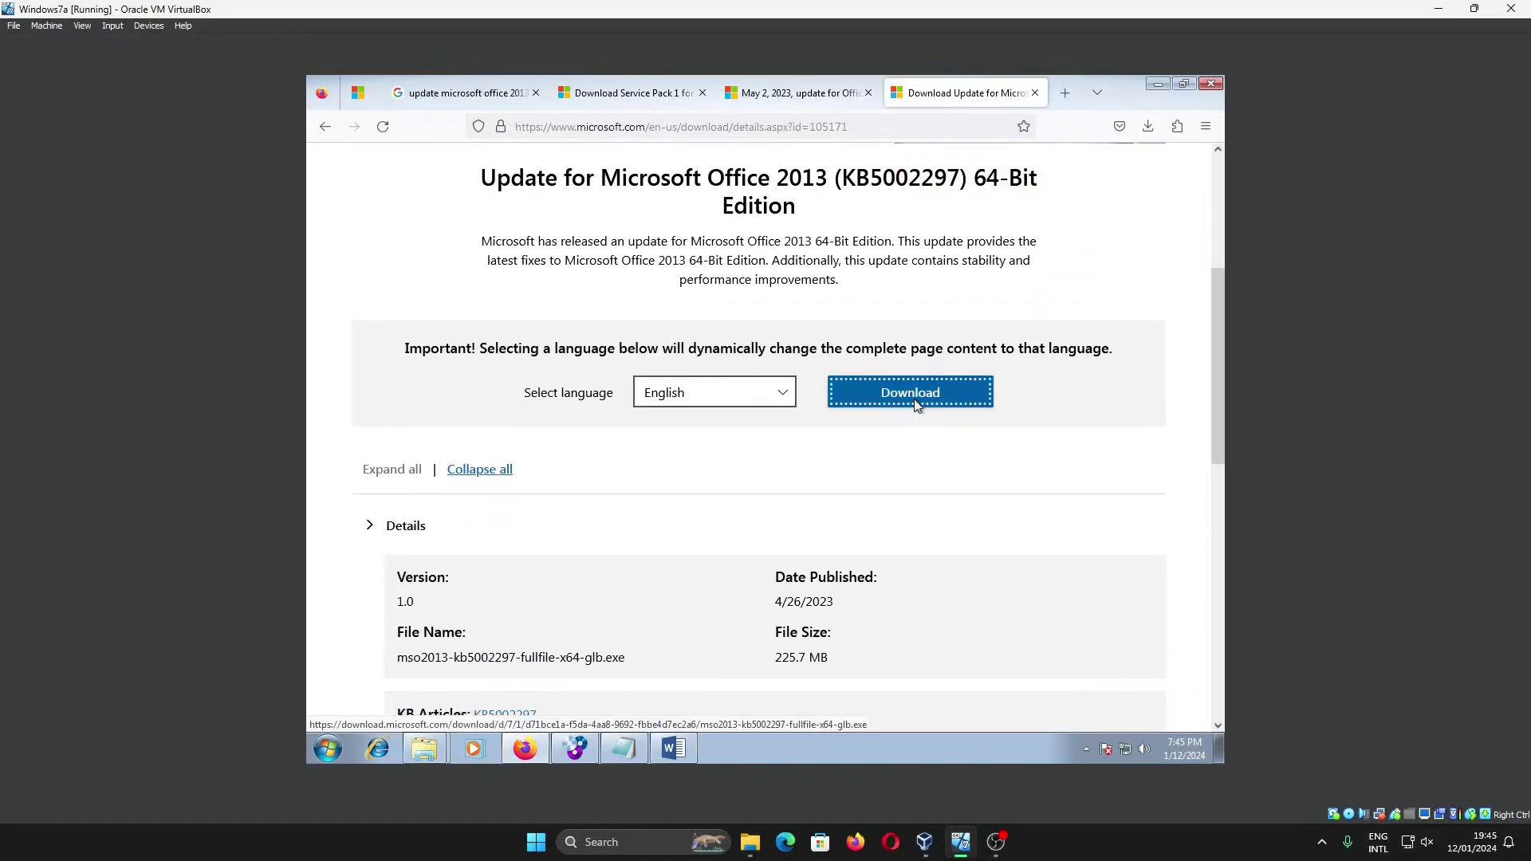
{"action": "left_click", "coordinate": [1137, 166]}
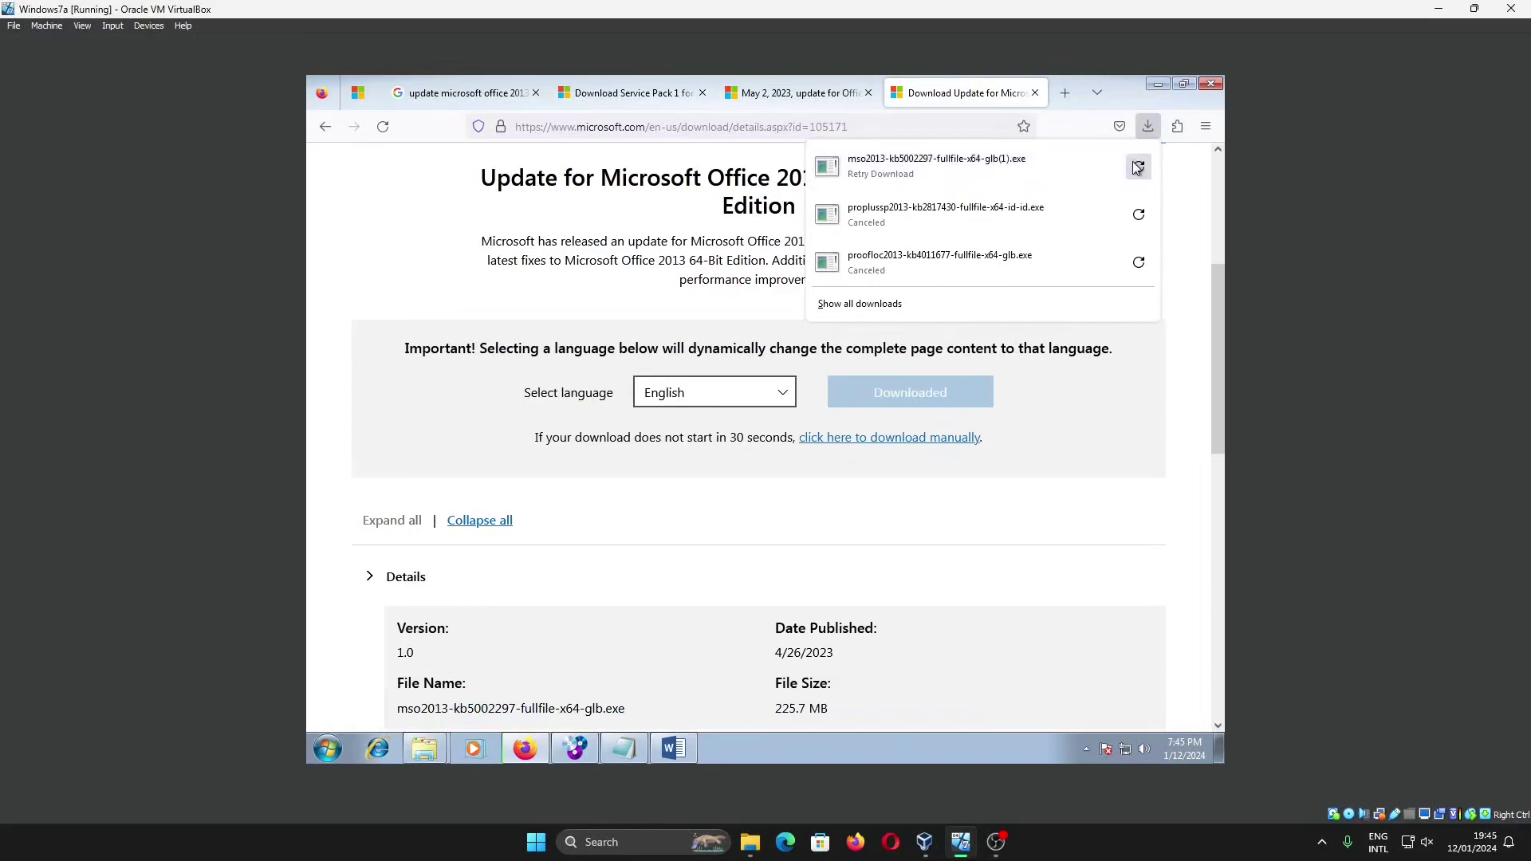
{"action": "left_click", "coordinate": [680, 314]}
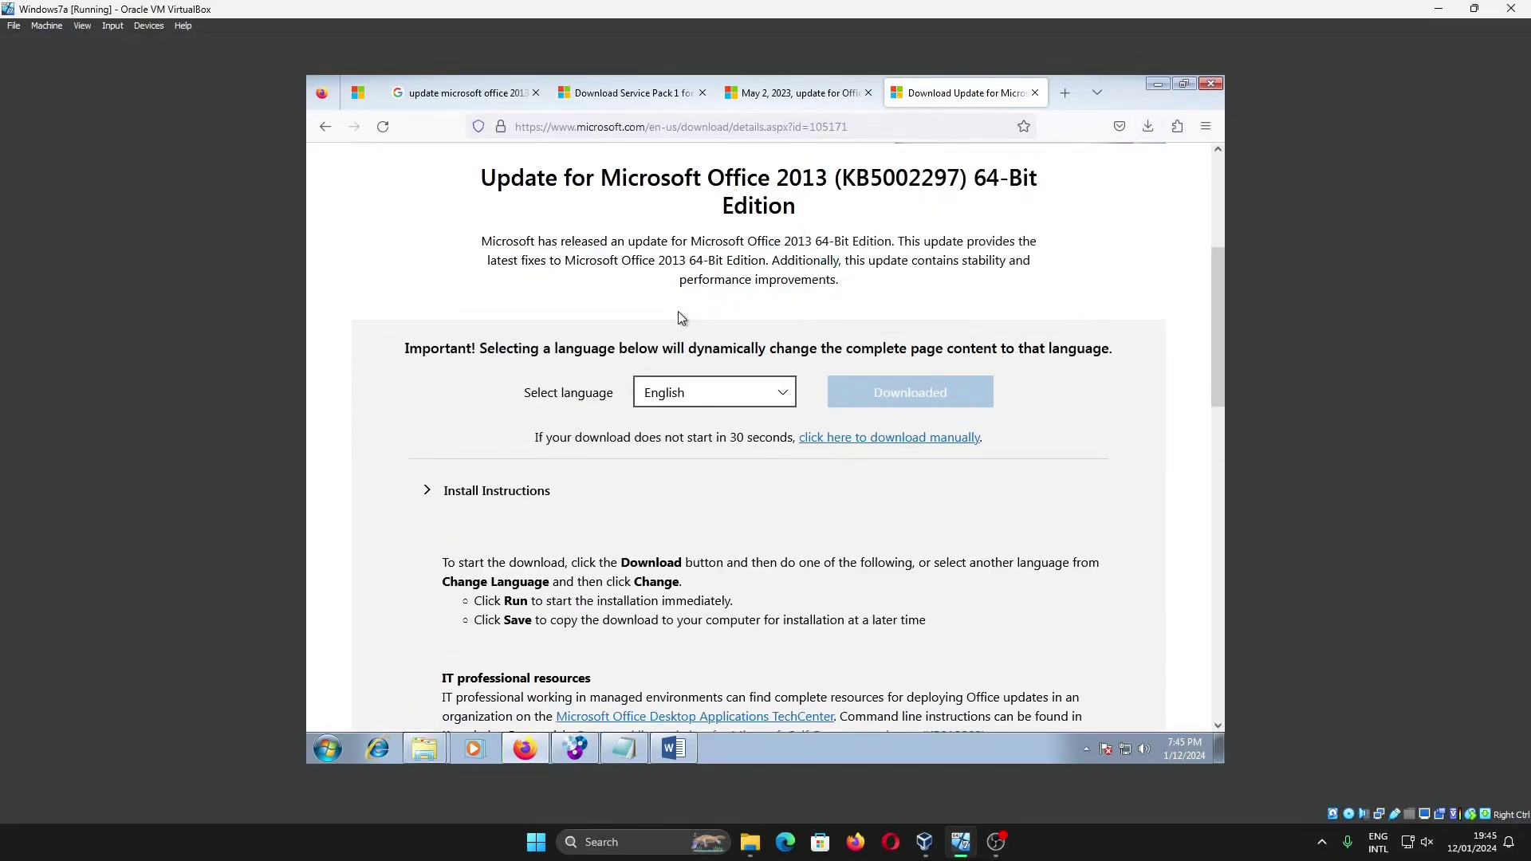
Step: Review the file details and other information on the KB5002297 64-bit download page
{"action": "scroll", "coordinate": [681, 318], "scroll_direction": "down", "scroll_amount": 7}
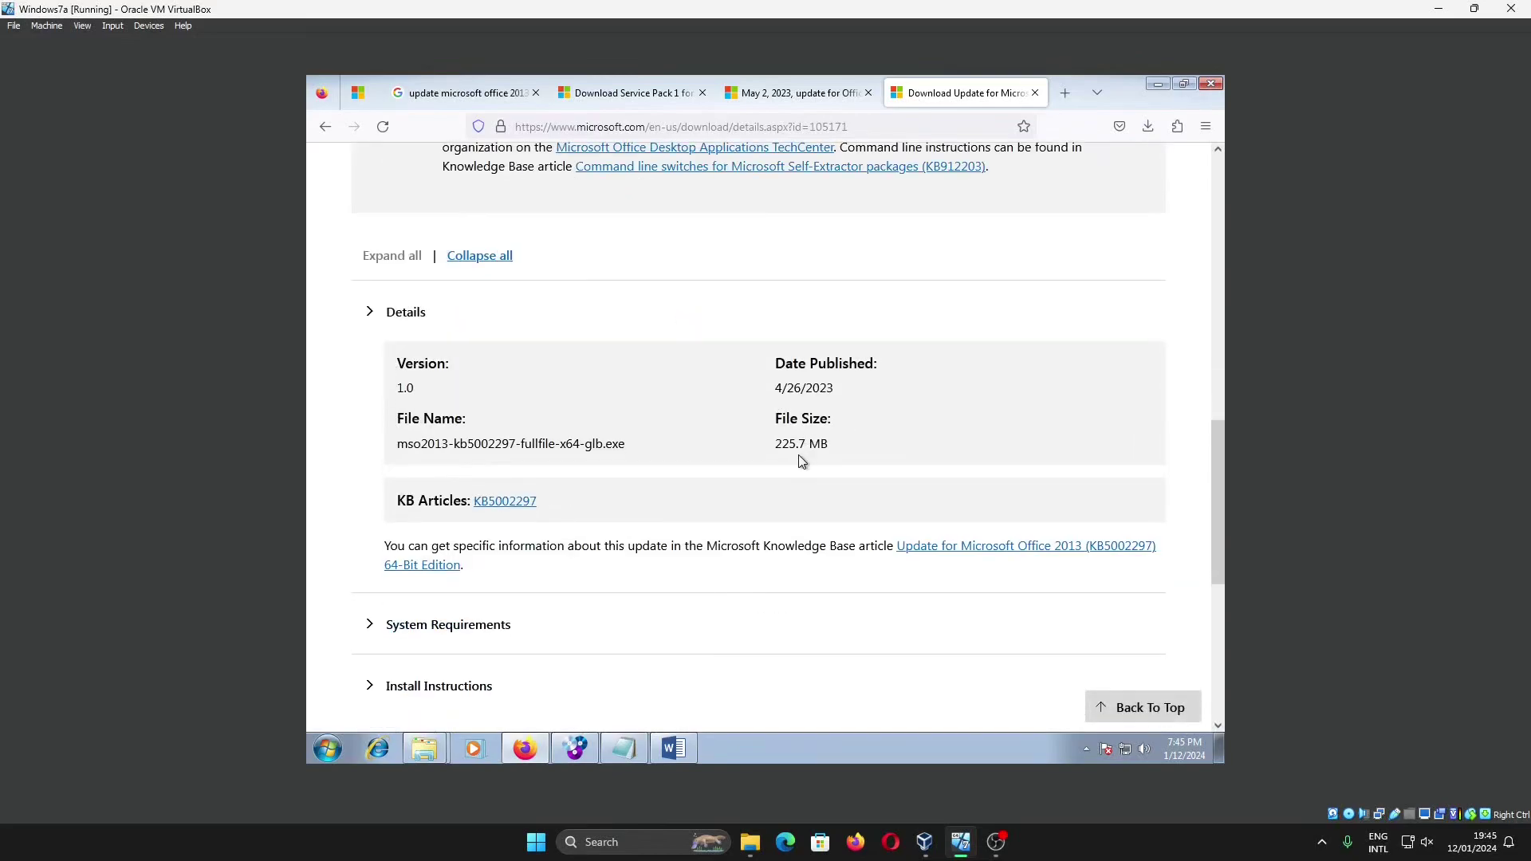
{"action": "scroll", "coordinate": [799, 455], "scroll_direction": "down", "scroll_amount": 3}
{"action": "left_click", "coordinate": [761, 379]}
{"action": "left_click", "coordinate": [761, 379]}
{"action": "scroll", "coordinate": [761, 379], "scroll_direction": "up", "scroll_amount": 3}
{"action": "scroll", "coordinate": [762, 381], "scroll_direction": "up", "scroll_amount": 10}
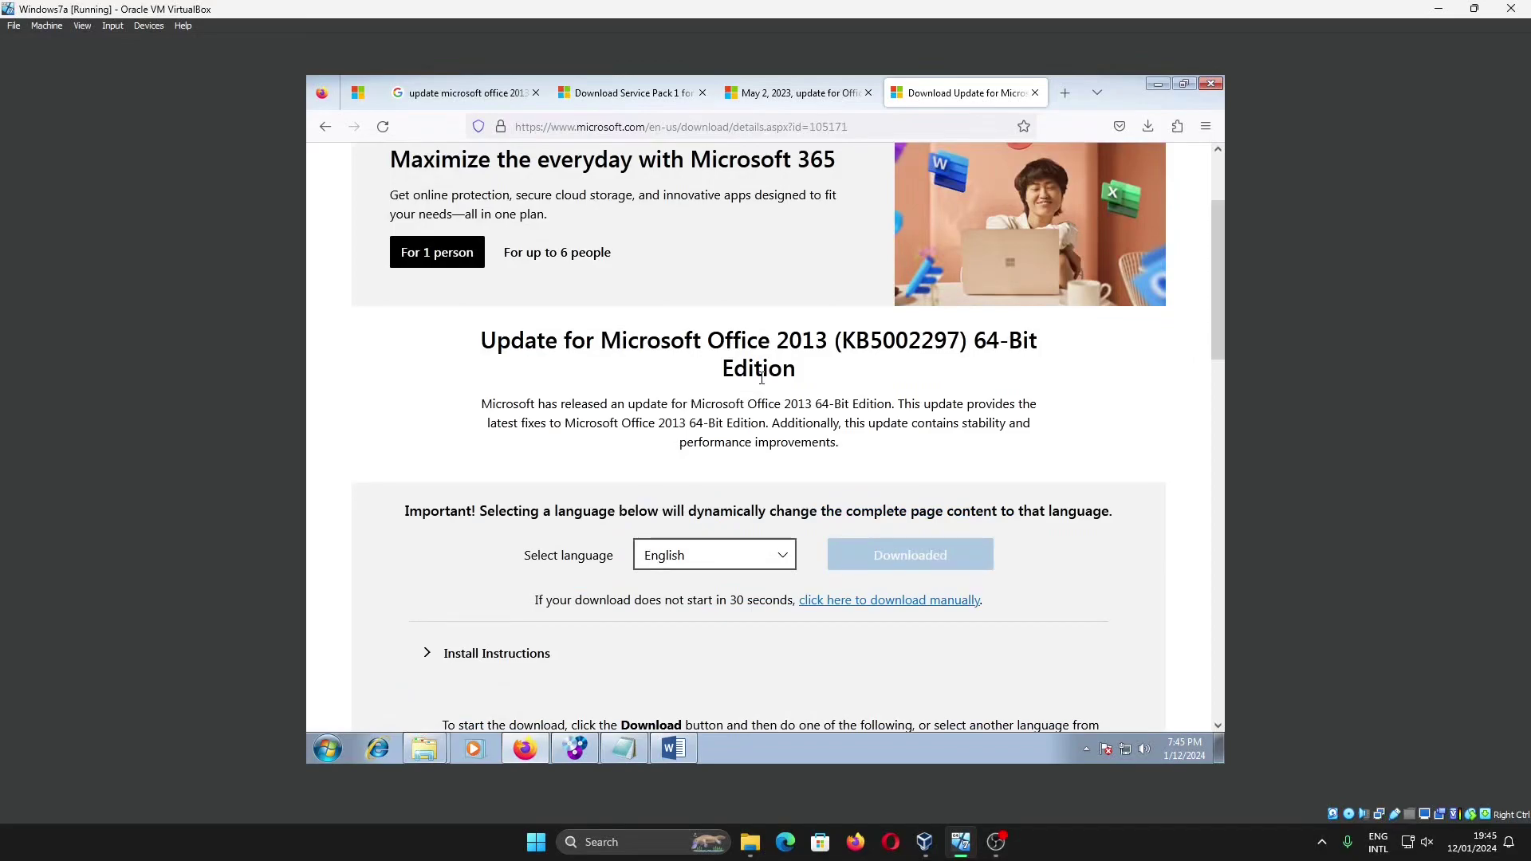
{"action": "scroll", "coordinate": [762, 379], "scroll_direction": "down", "scroll_amount": 3}
Step: Search the web for "catalog update microsoft" in a new tab and open the Microsoft Update Catalog site
{"action": "left_click", "coordinate": [1065, 93]}
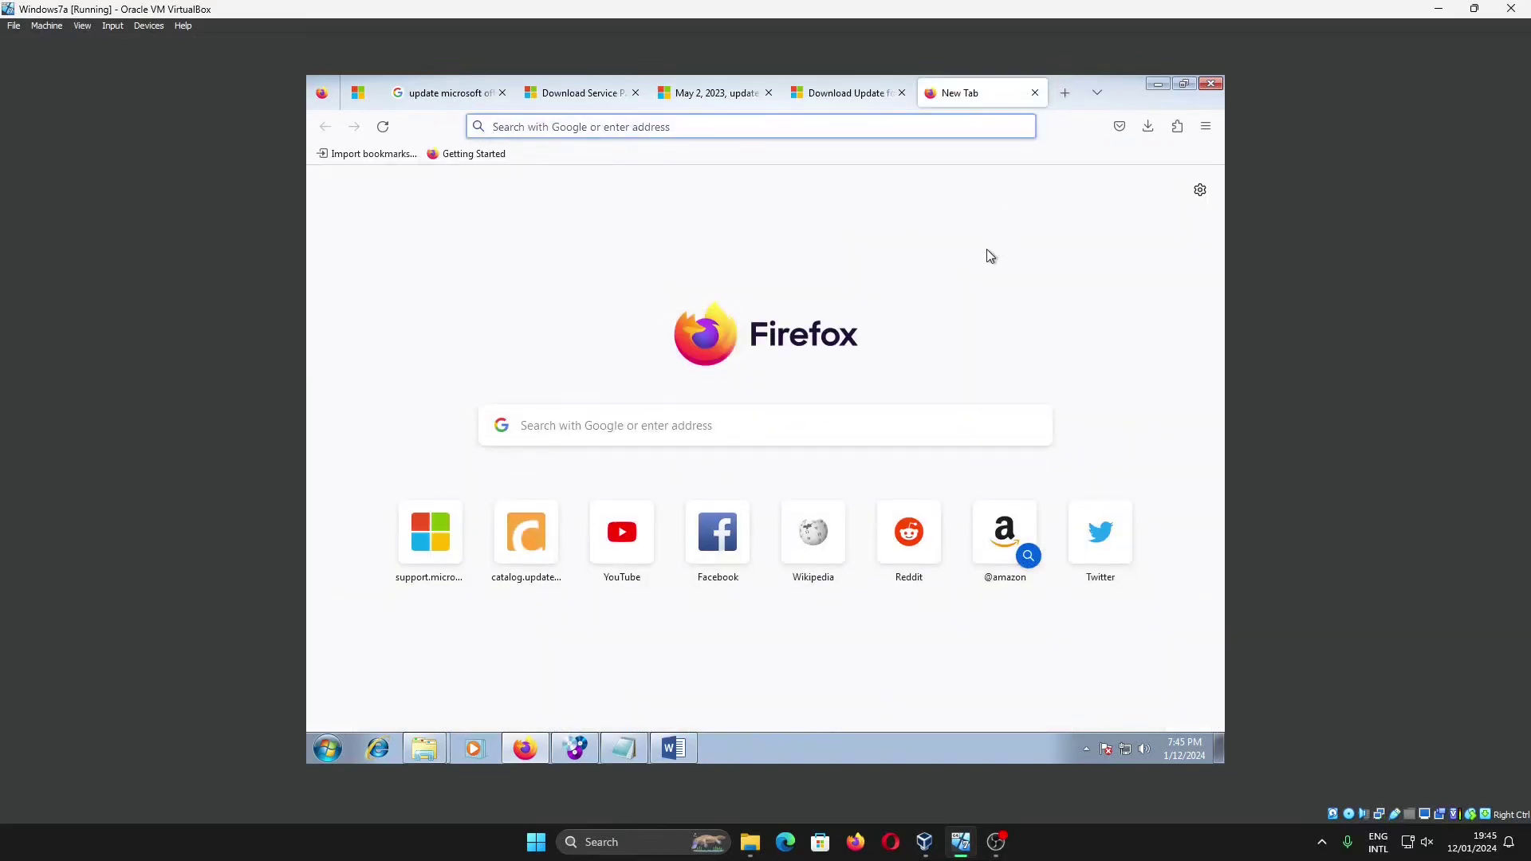
{"action": "type", "text": "cata"}
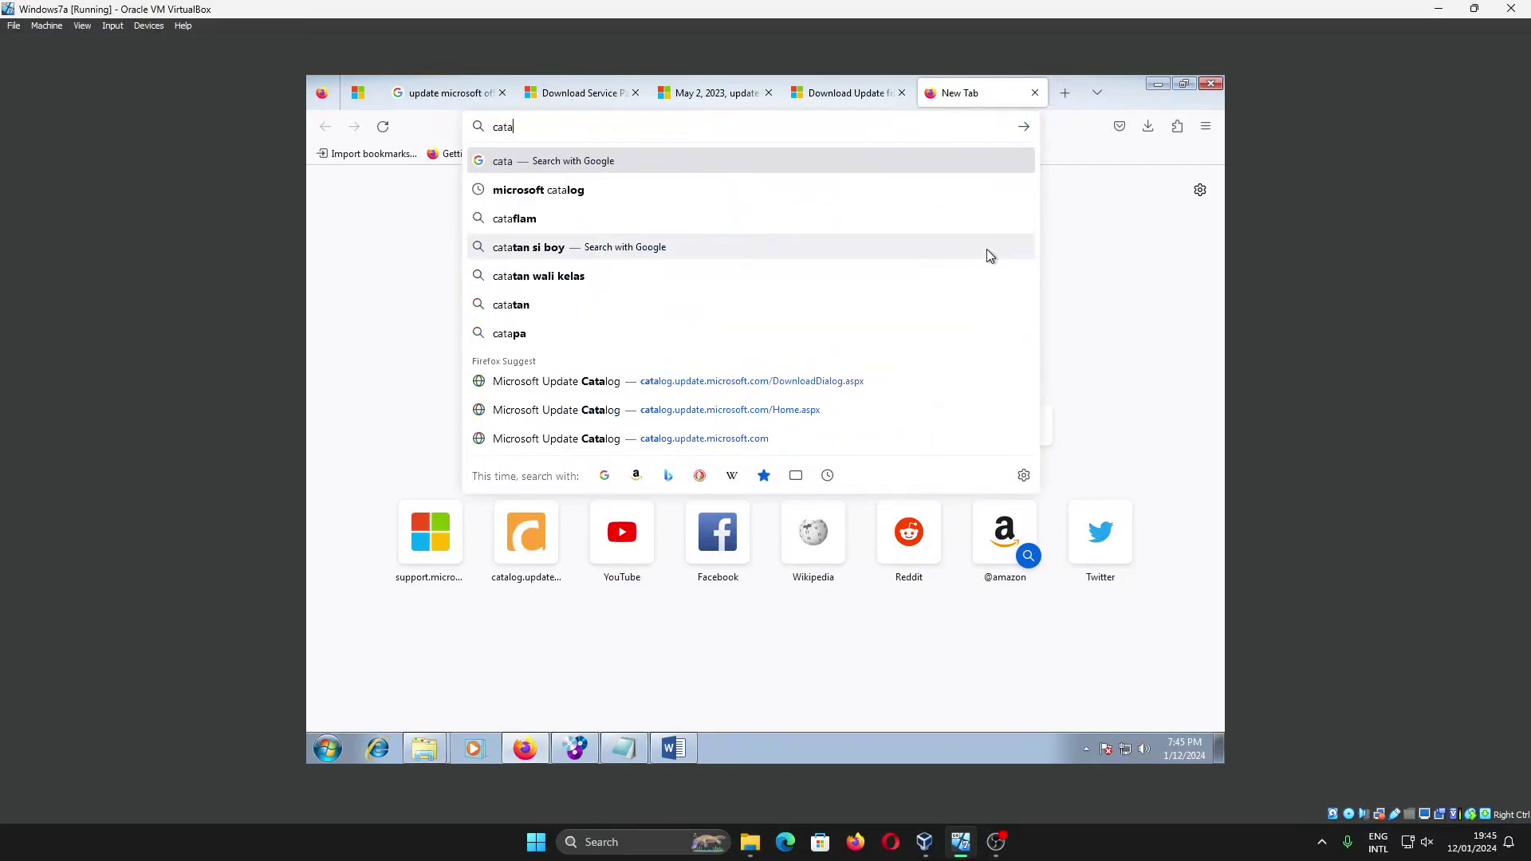
{"action": "type", "text": "log update microsoft"}
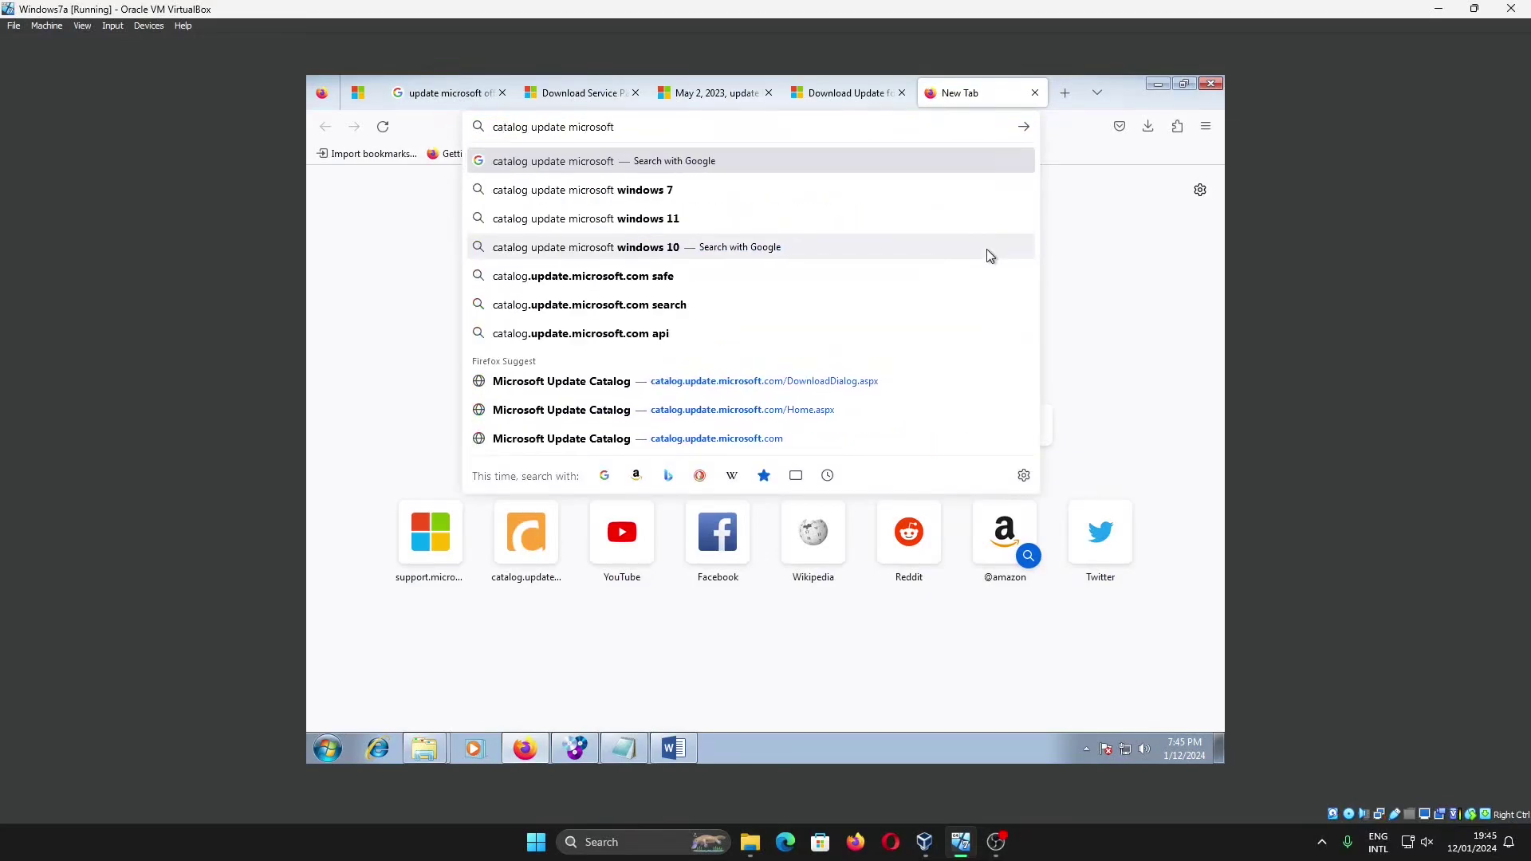
{"action": "key", "text": "Return"}
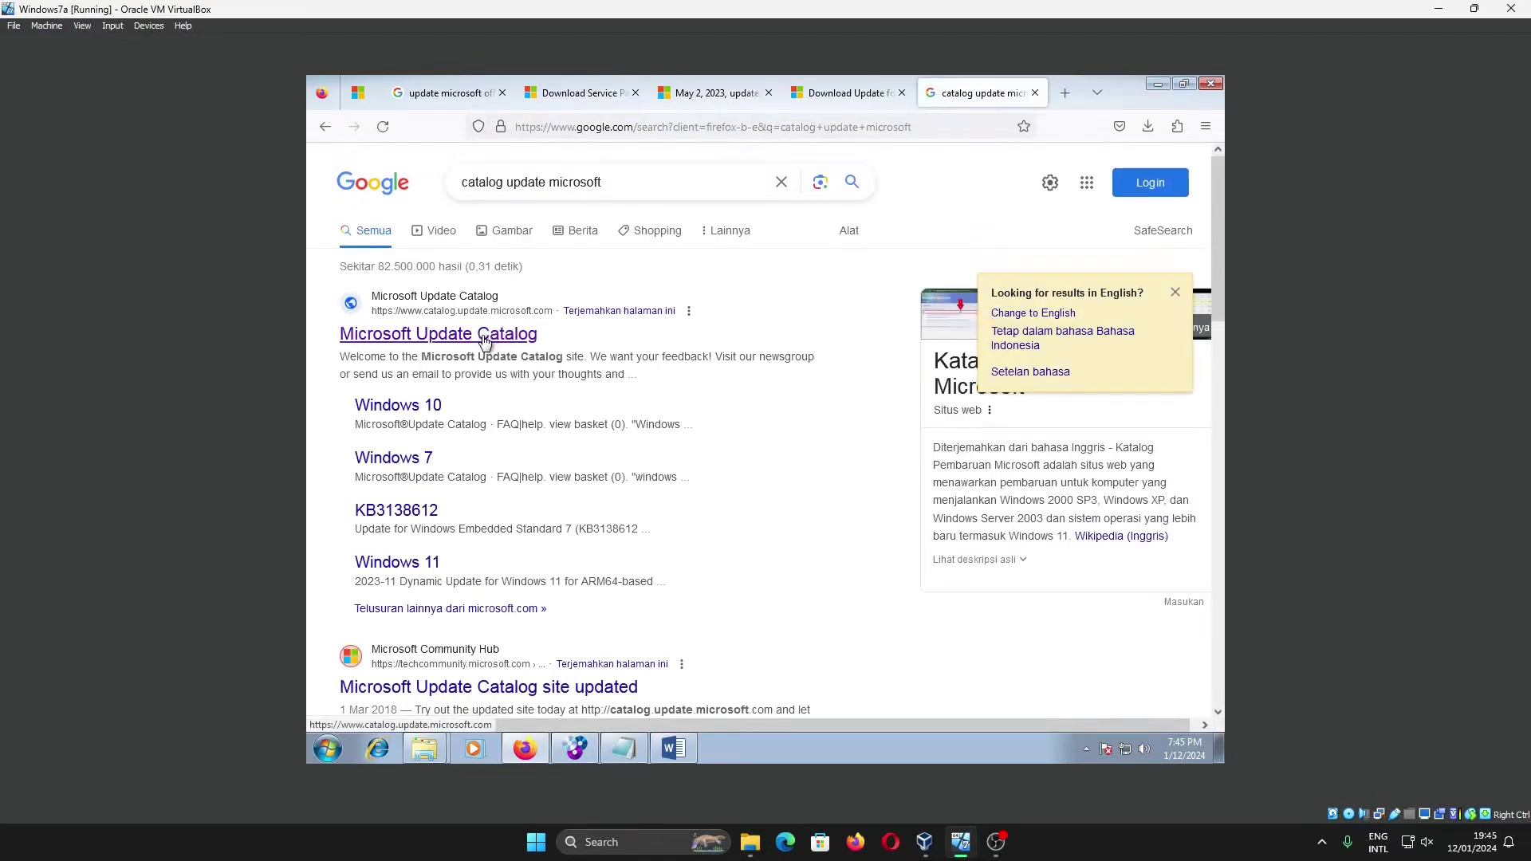
{"action": "left_click", "coordinate": [485, 342]}
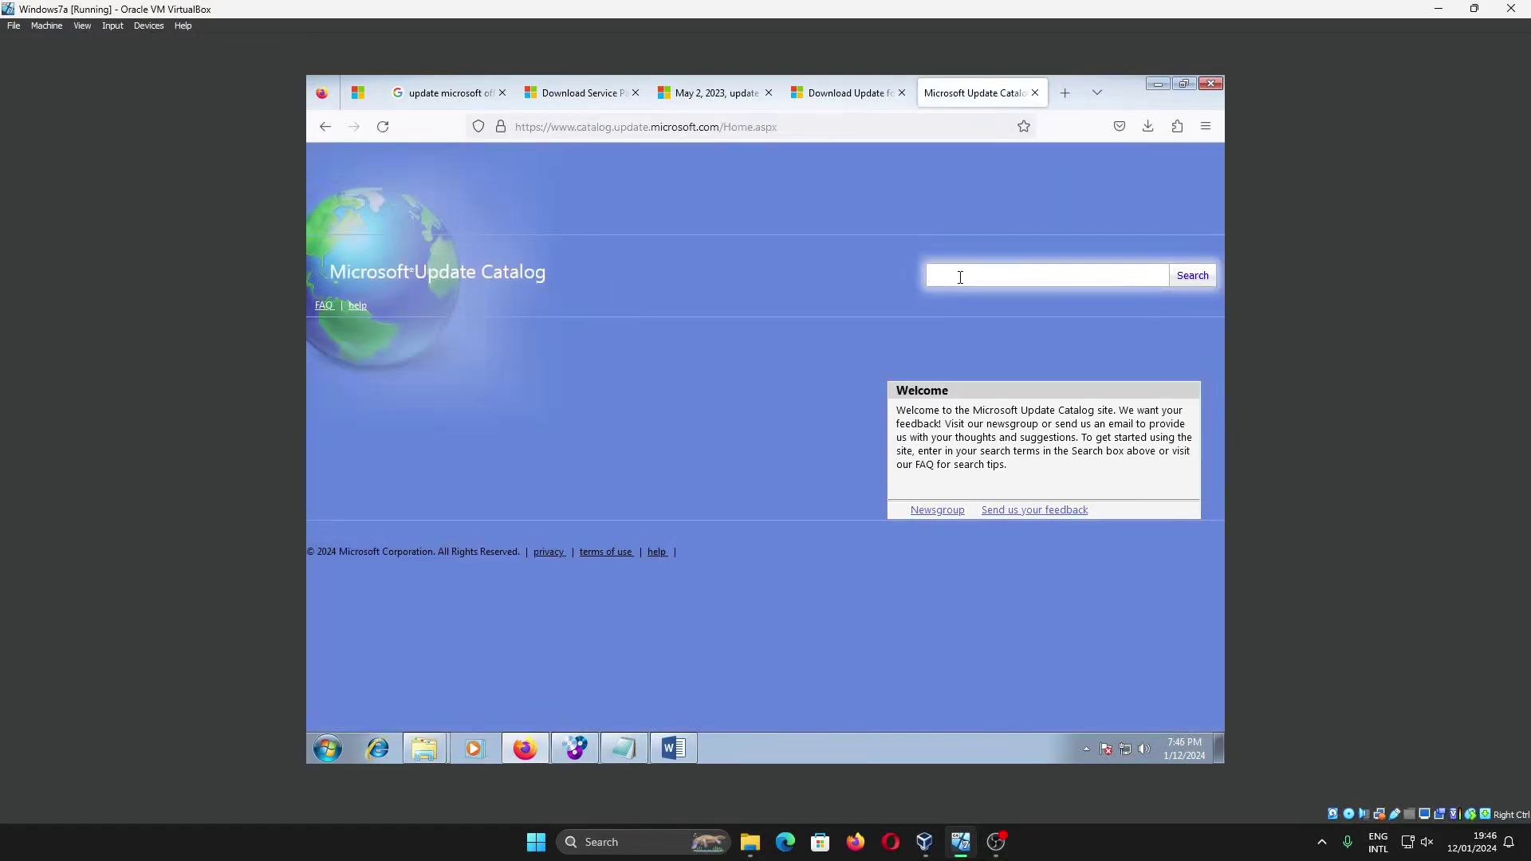
Step: Search the Microsoft Update Catalog for "office 2013" and look through the listed updates
{"action": "type", "text": "office 2013"}
{"action": "key", "text": "Return"}
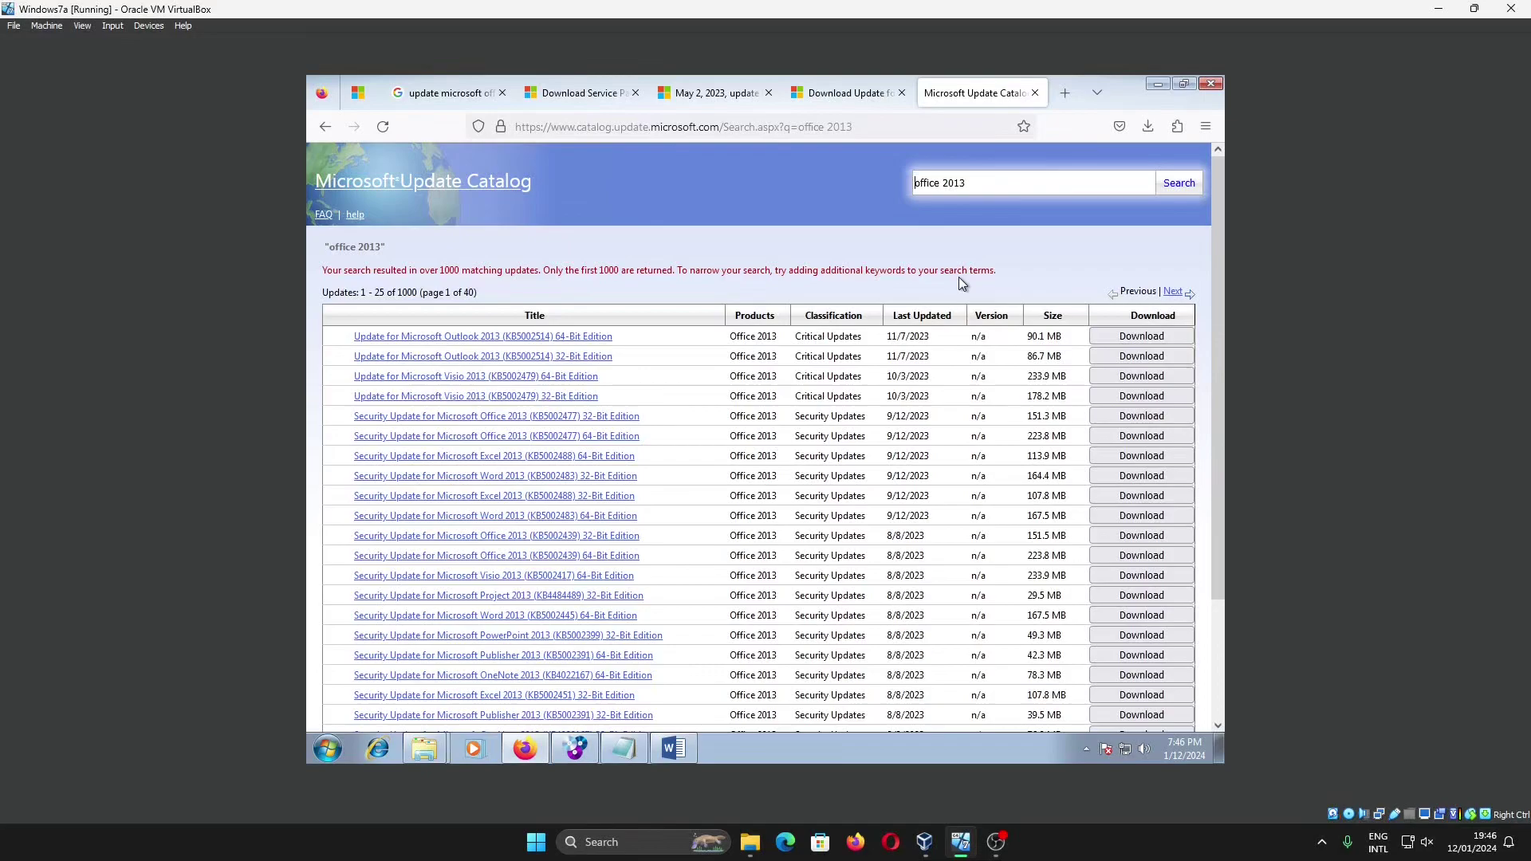
{"action": "scroll", "coordinate": [960, 281], "scroll_direction": "down", "scroll_amount": 2}
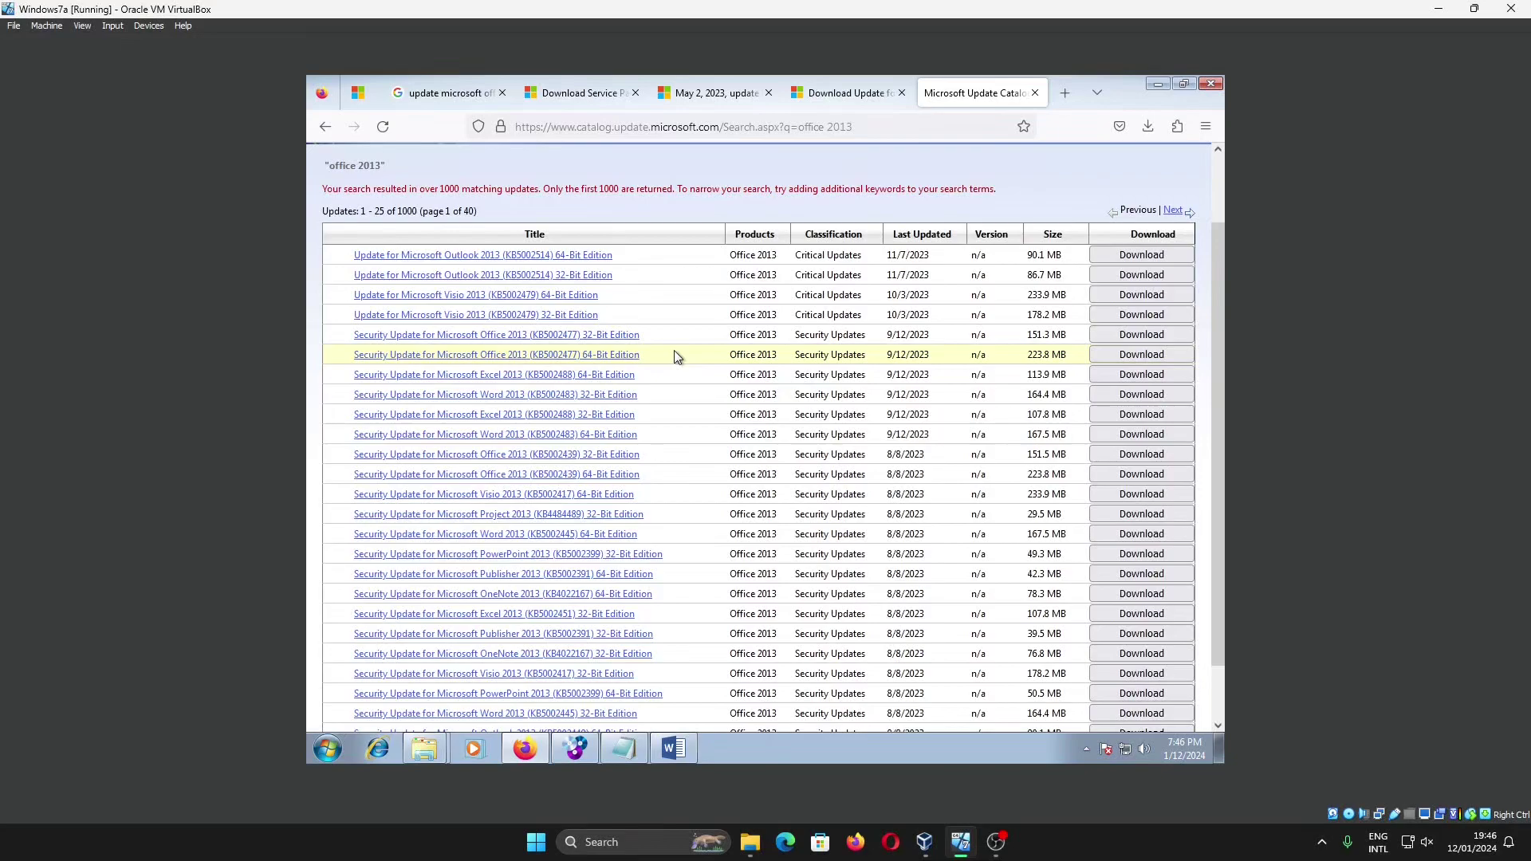
Step: Compare the KB5002297 article with the catalog results, and open the download window for Security Update for Microsoft Office 2013 (KB5002477) 64-Bit Edition
{"action": "left_click", "coordinate": [715, 94]}
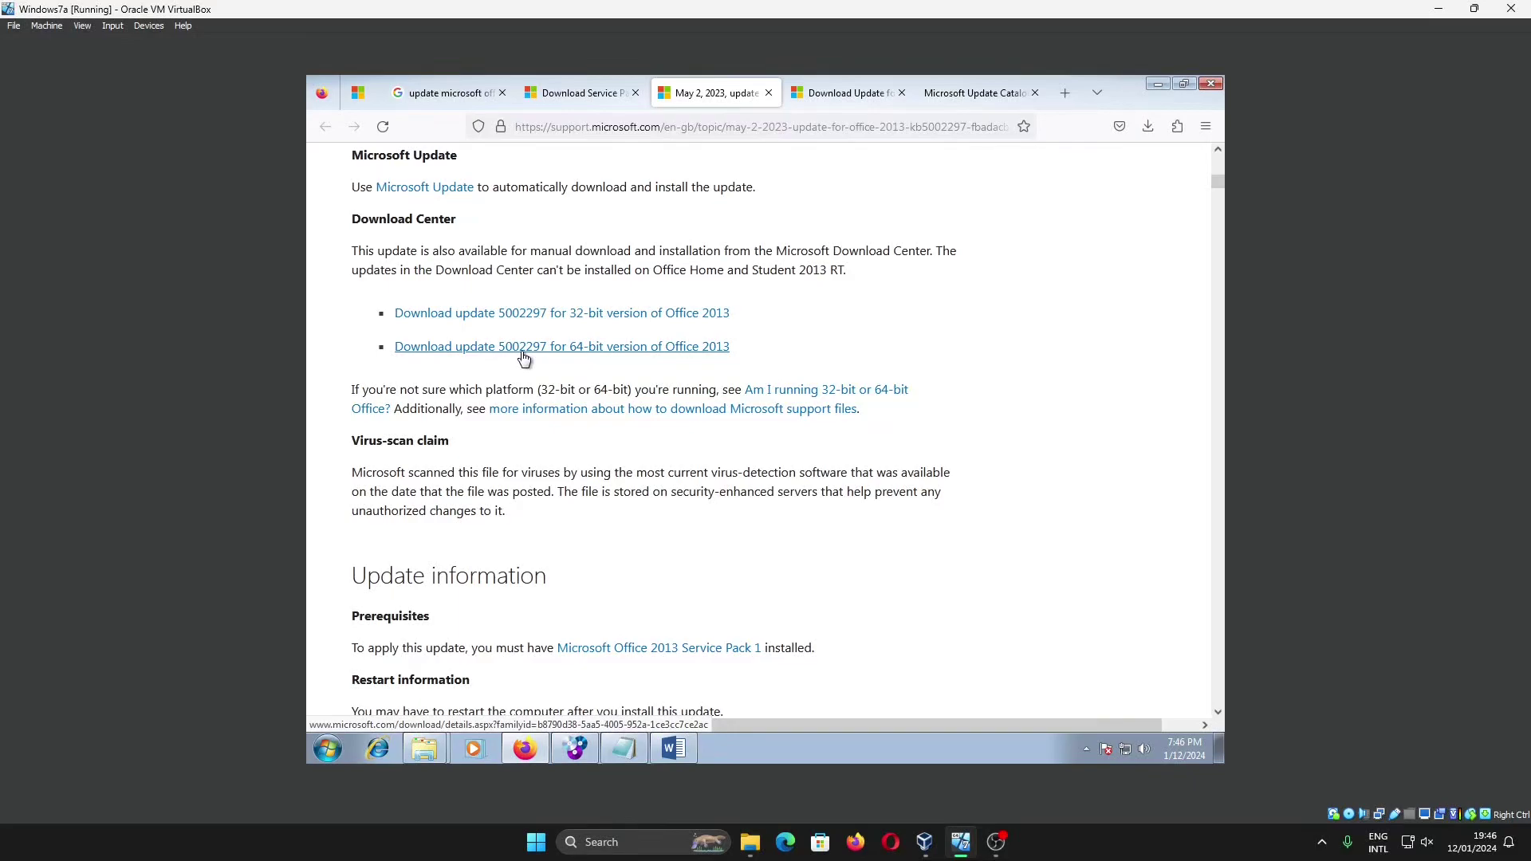
{"action": "left_click", "coordinate": [943, 99]}
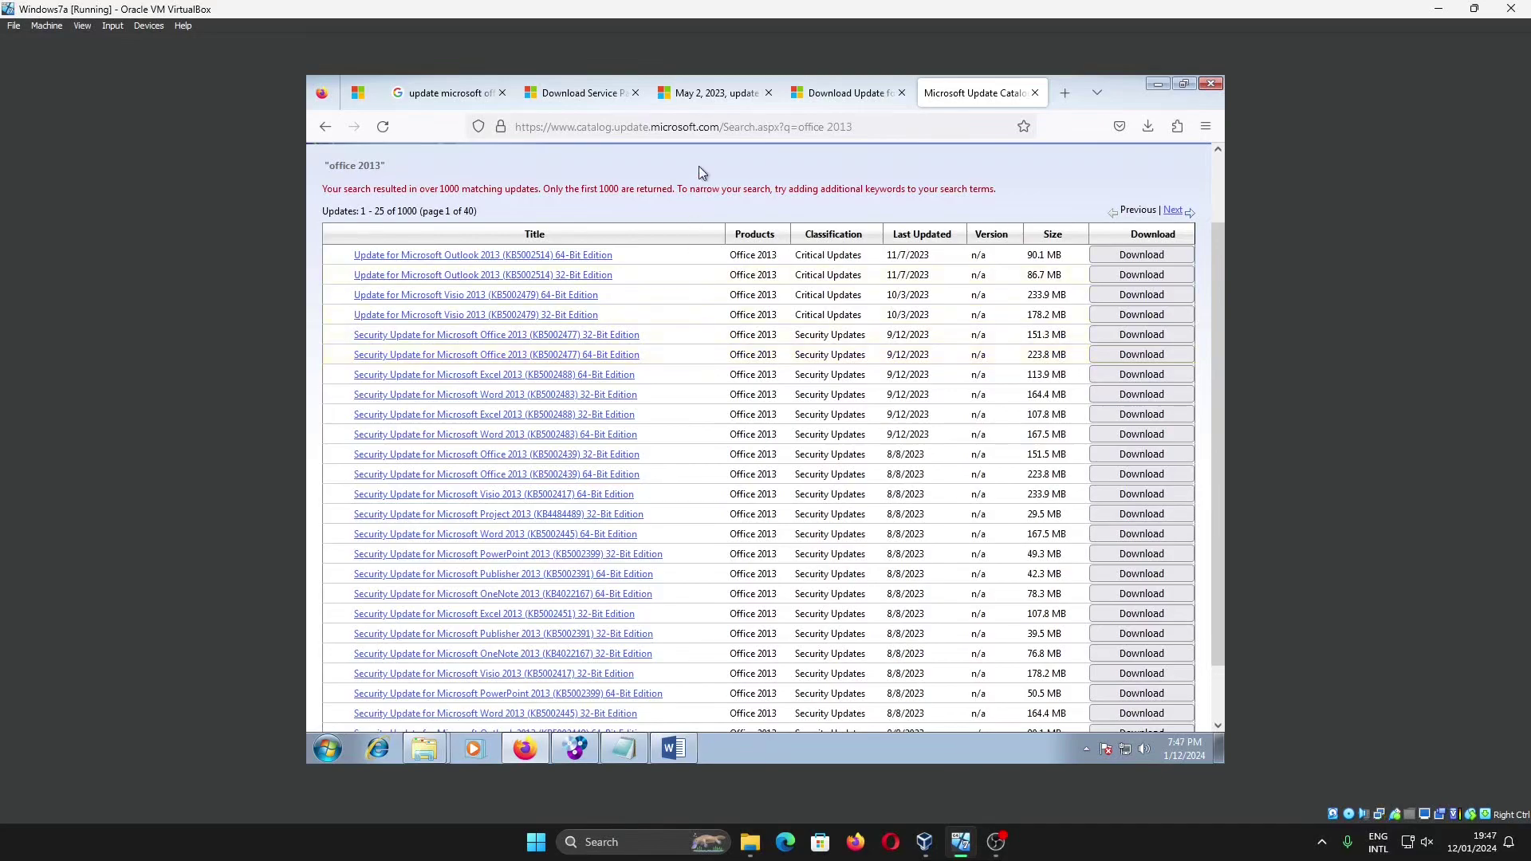
{"action": "left_click", "coordinate": [709, 94]}
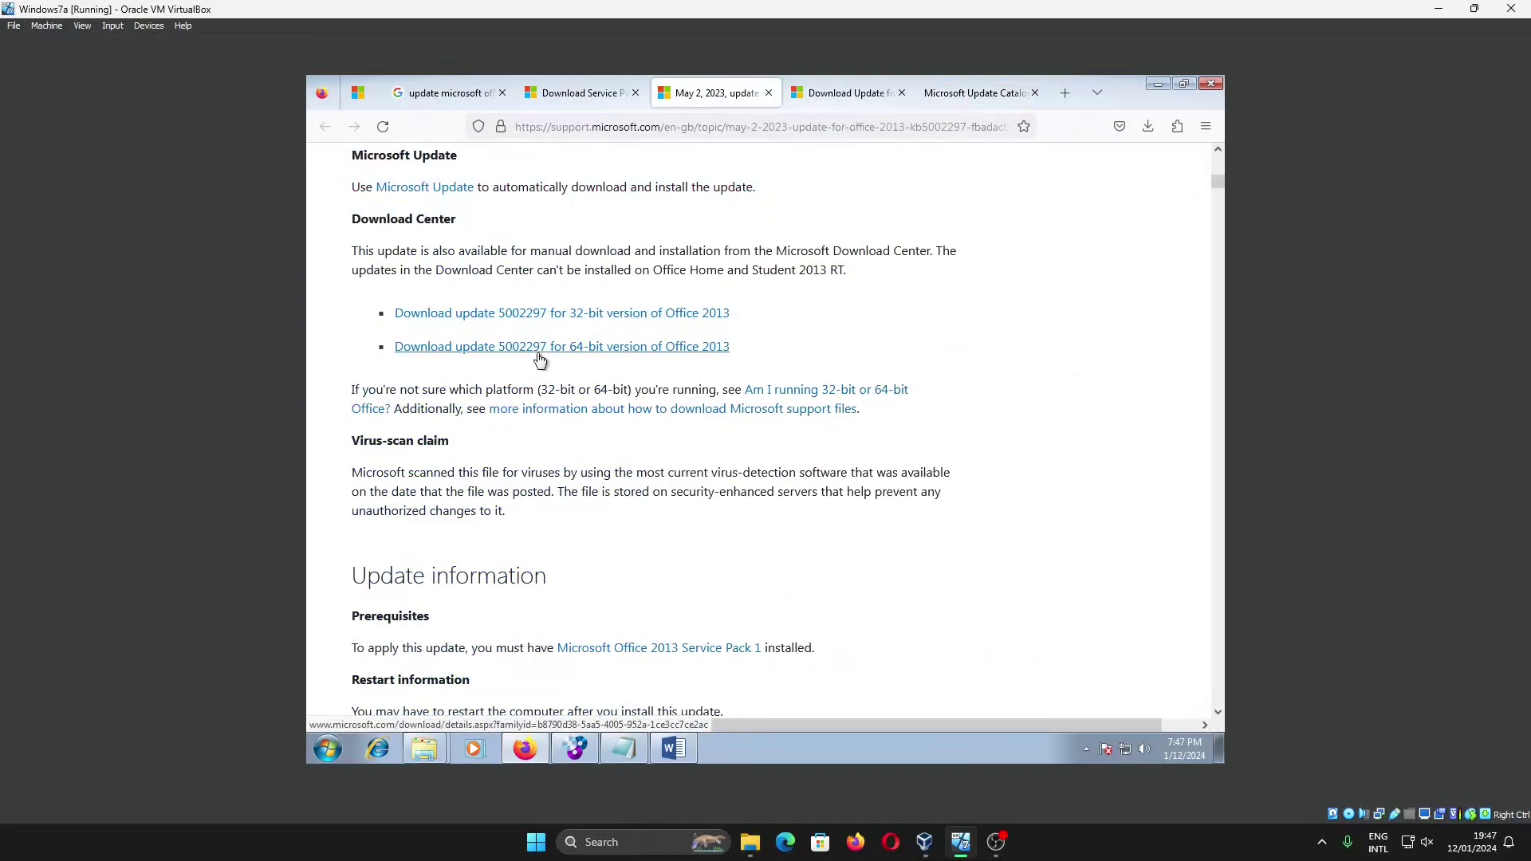
{"action": "left_click", "coordinate": [950, 96]}
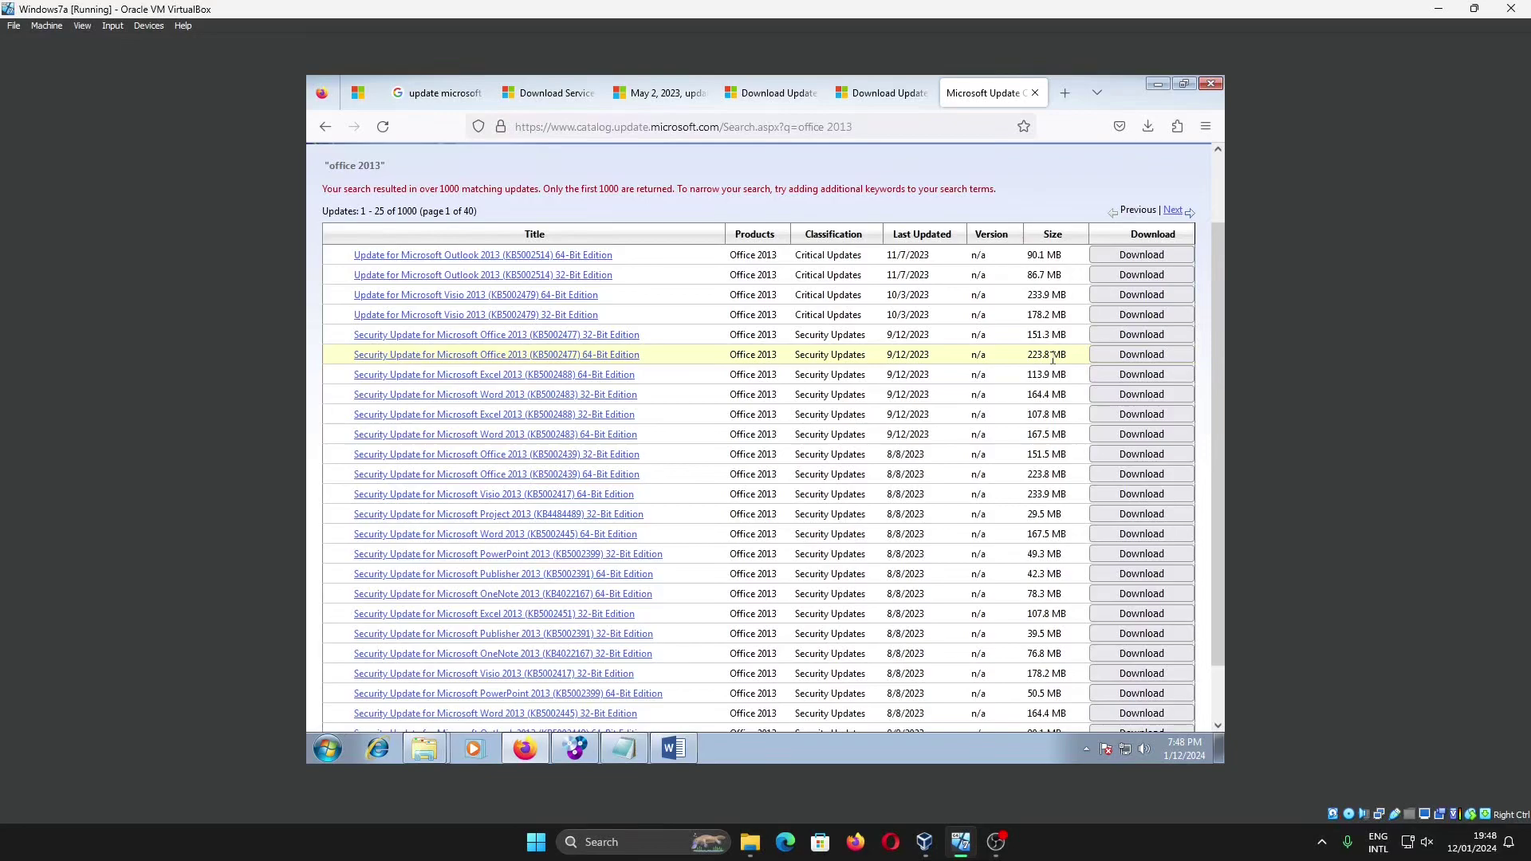
{"action": "left_click", "coordinate": [678, 102]}
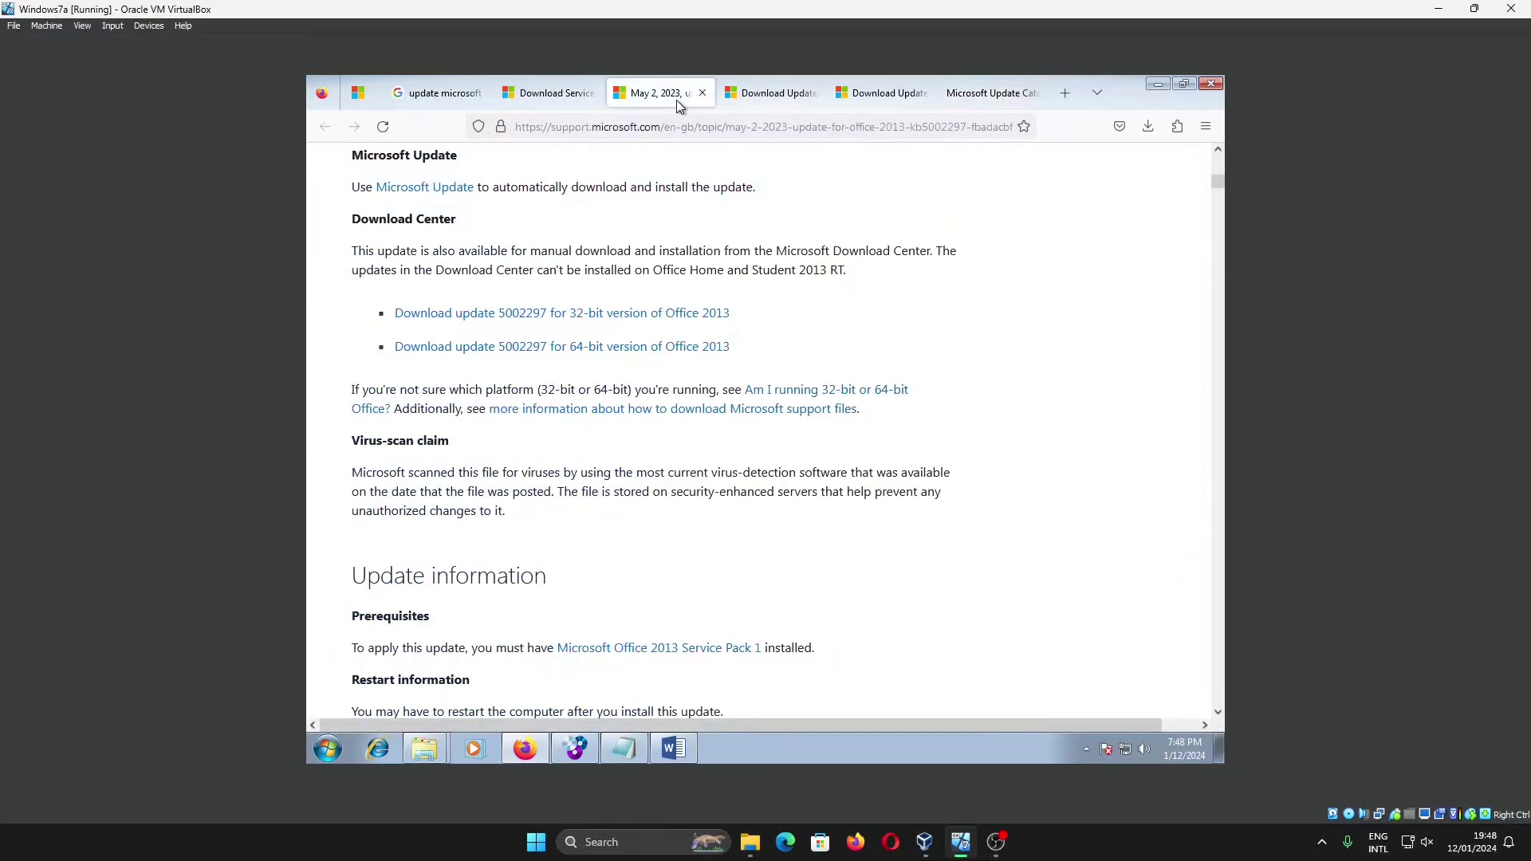
{"action": "left_click", "coordinate": [615, 352]}
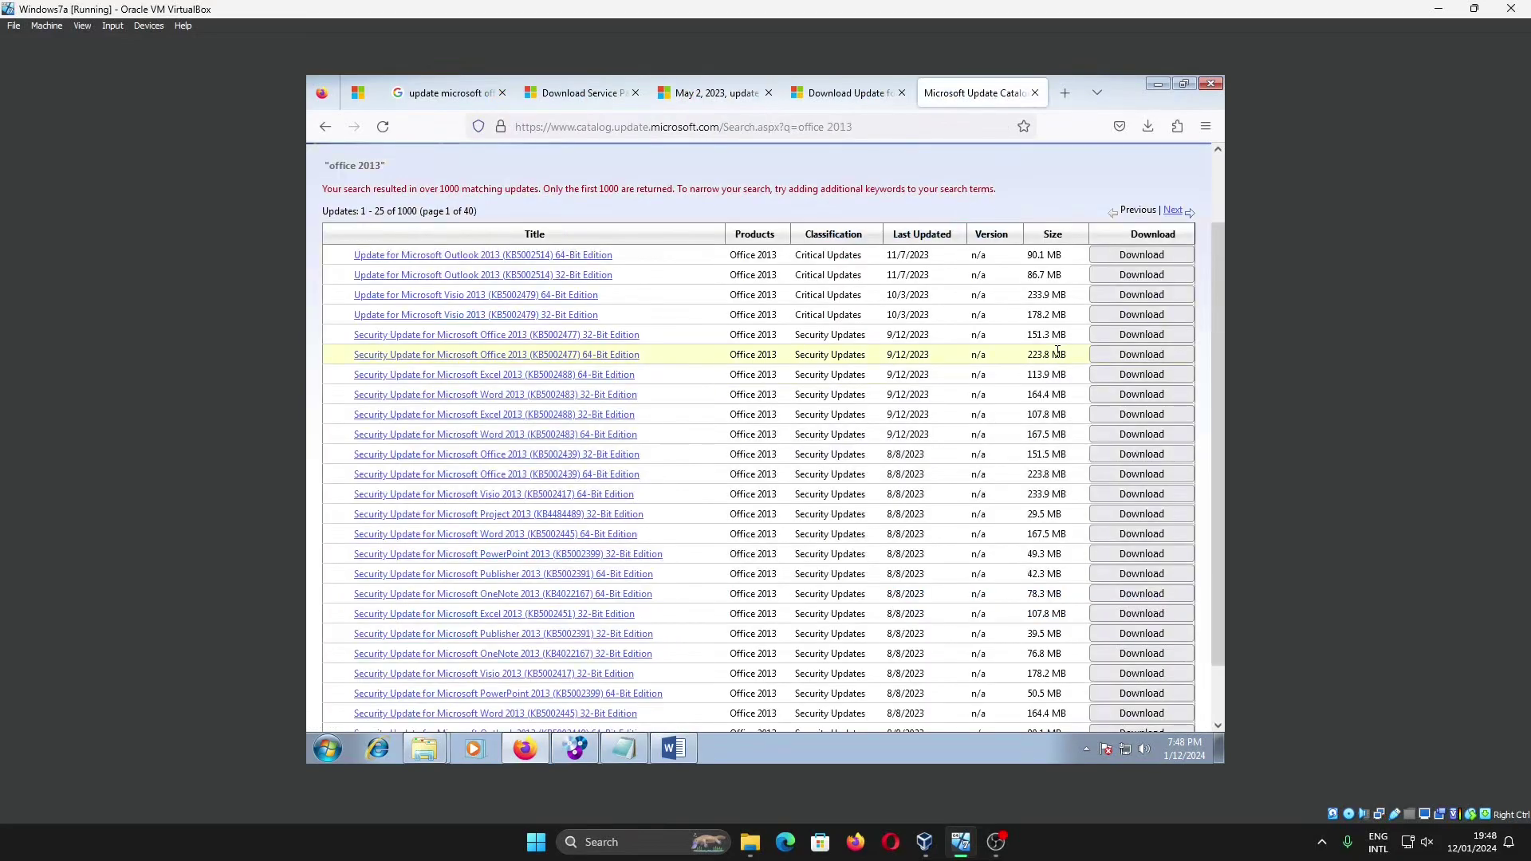
{"action": "left_click", "coordinate": [1119, 359]}
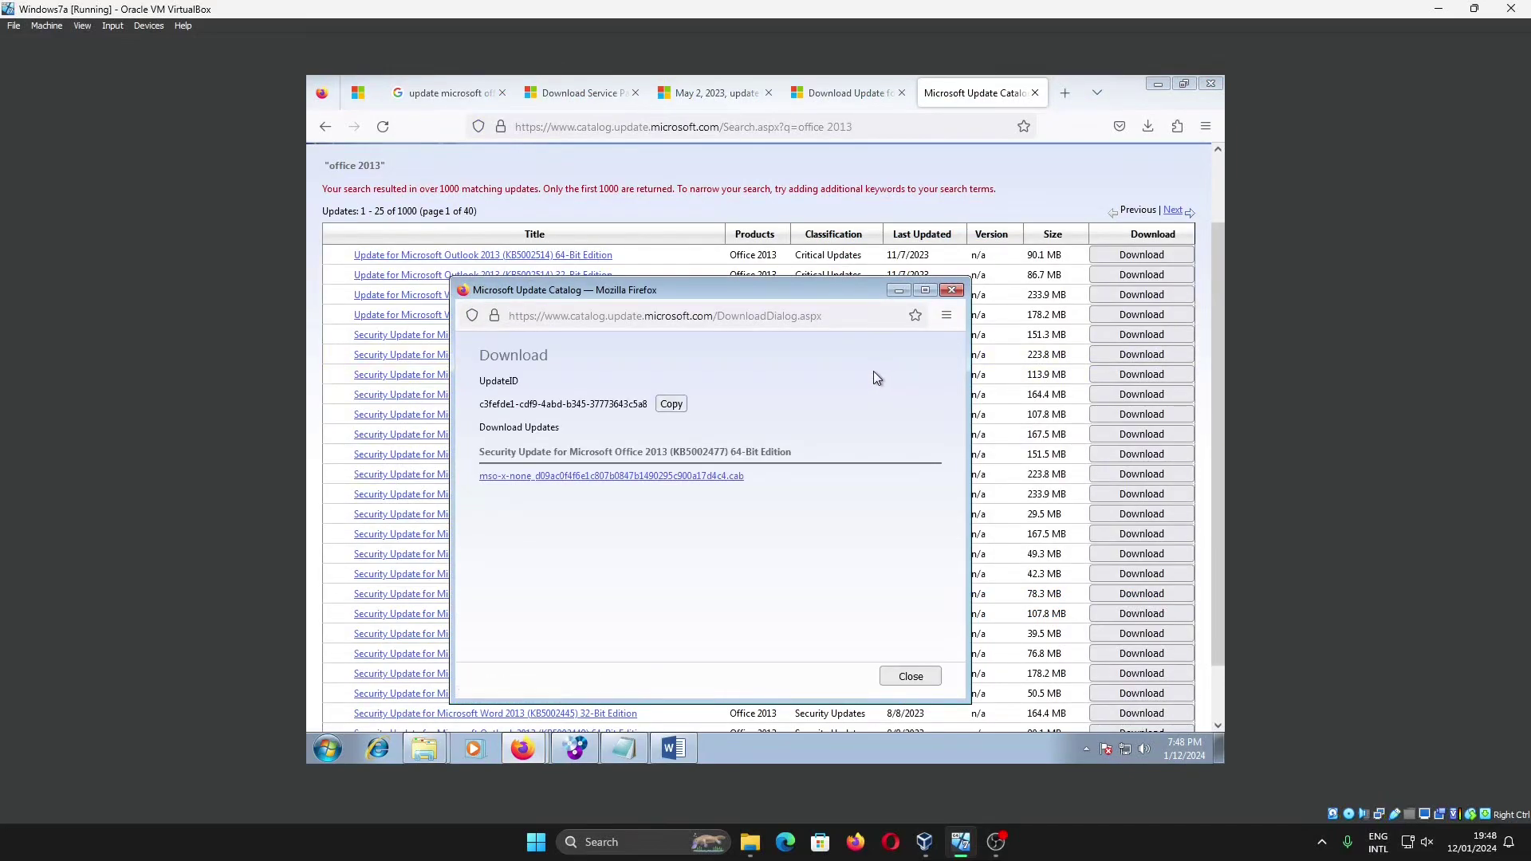
Step: Start downloading the cabinet file of Security Update for Microsoft Office 2013 (KB5002477) 64-Bit Edition and cancel the download
{"action": "left_click", "coordinate": [650, 478]}
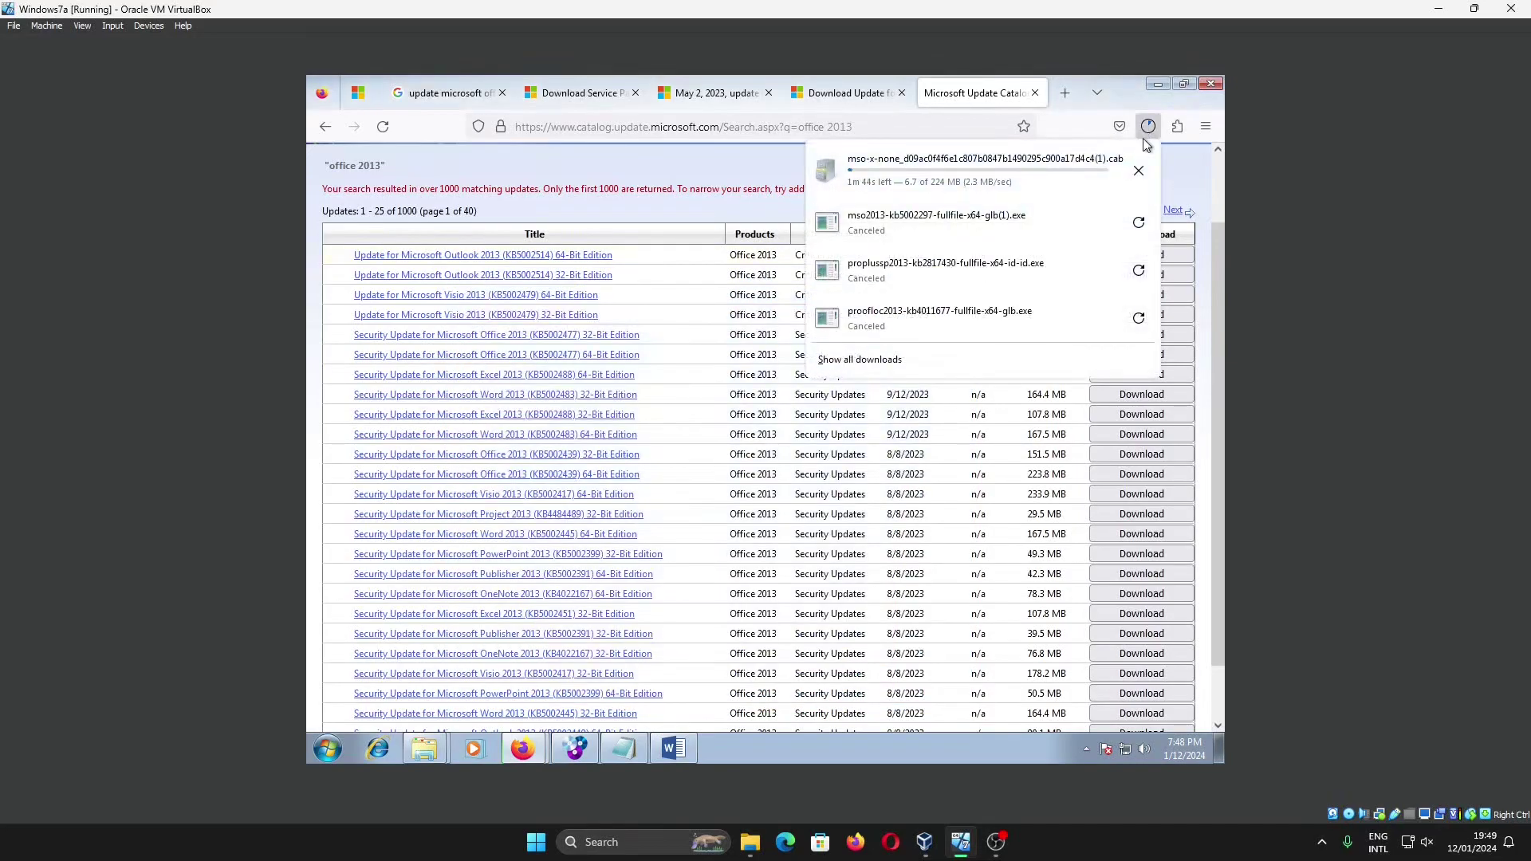
{"action": "left_click", "coordinate": [1138, 182]}
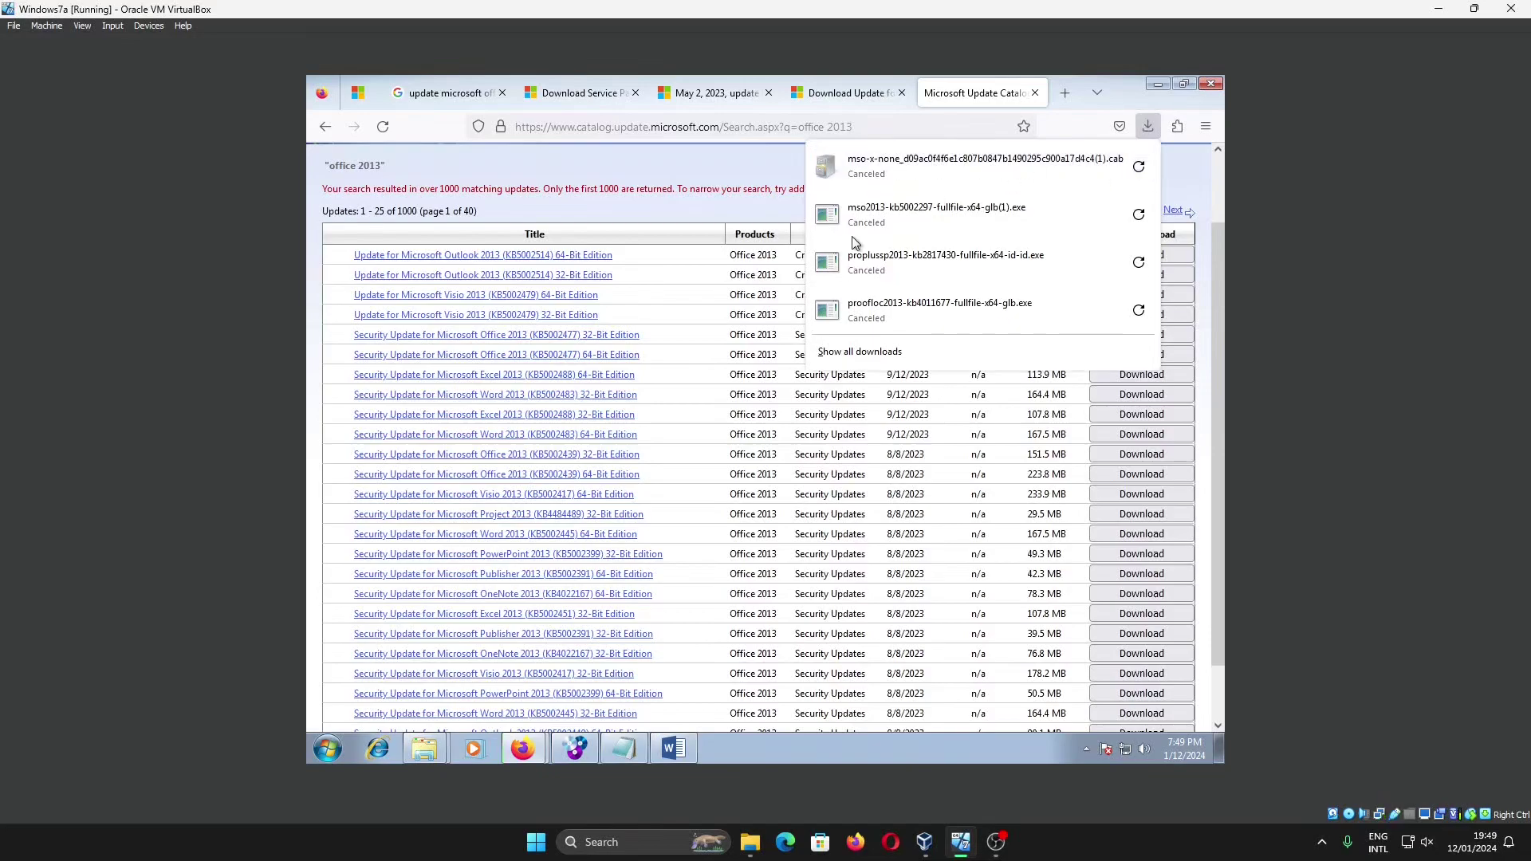
Step: Close Word and open the already downloaded mso-x-none cabinet file in the Downloads folder
{"action": "mouse_move", "coordinate": [436, 748]}
{"action": "left_click", "coordinate": [428, 695]}
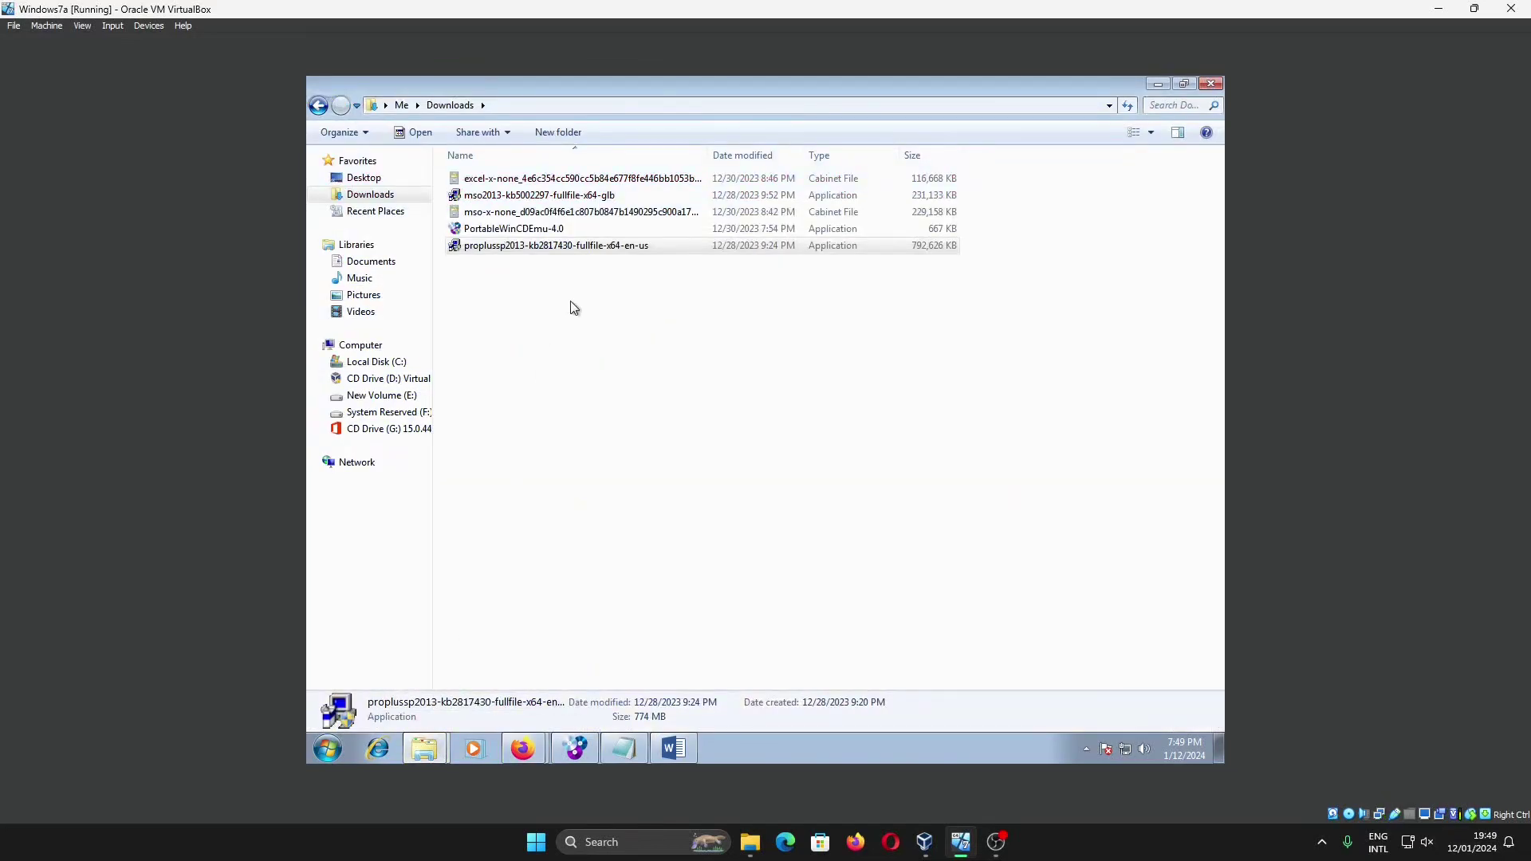
{"action": "left_click", "coordinate": [594, 217]}
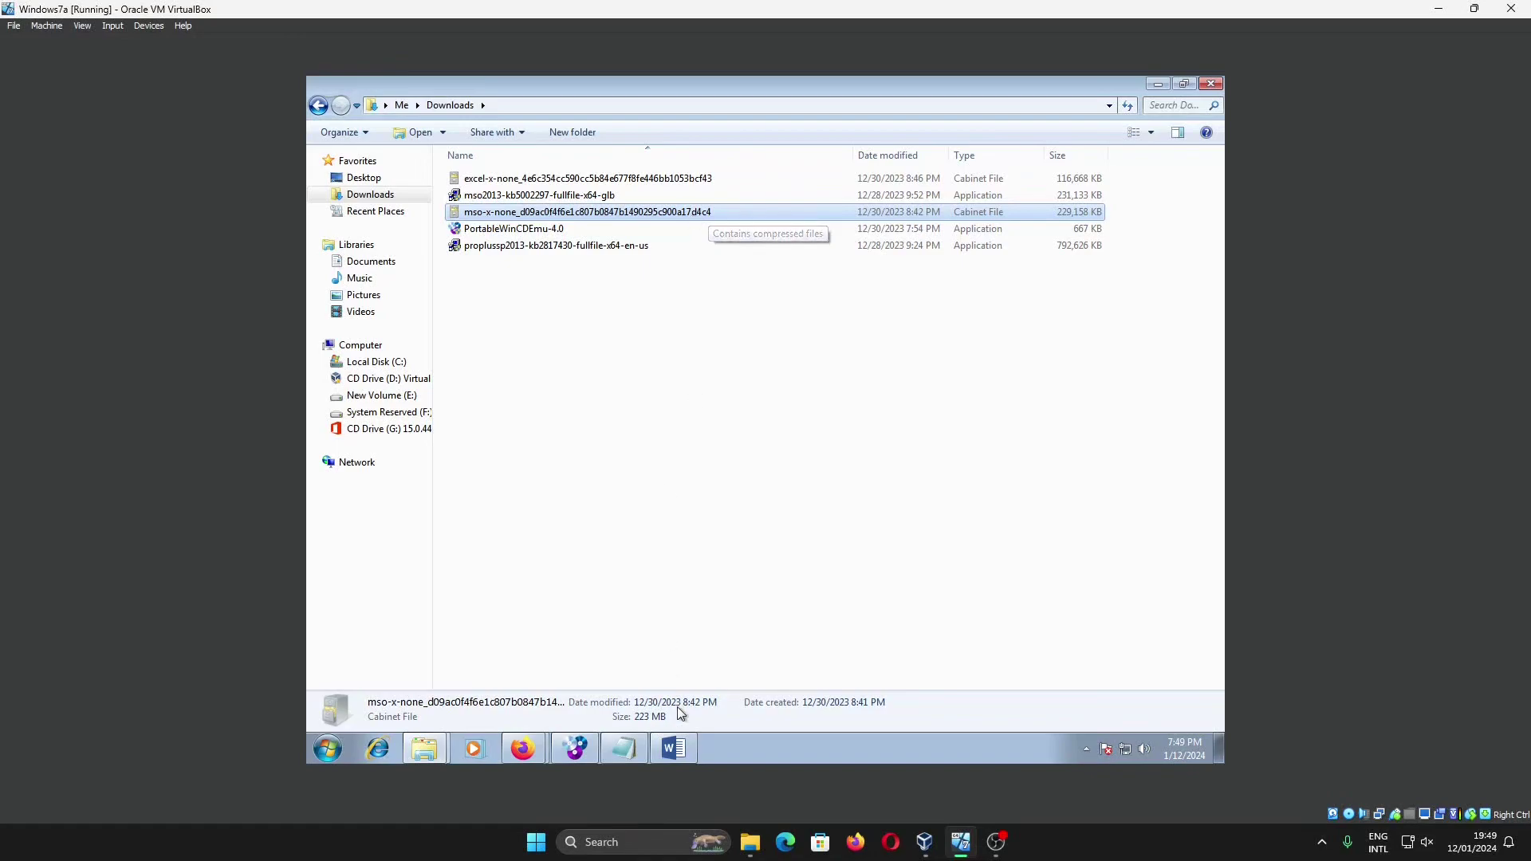
{"action": "mouse_move", "coordinate": [686, 745]}
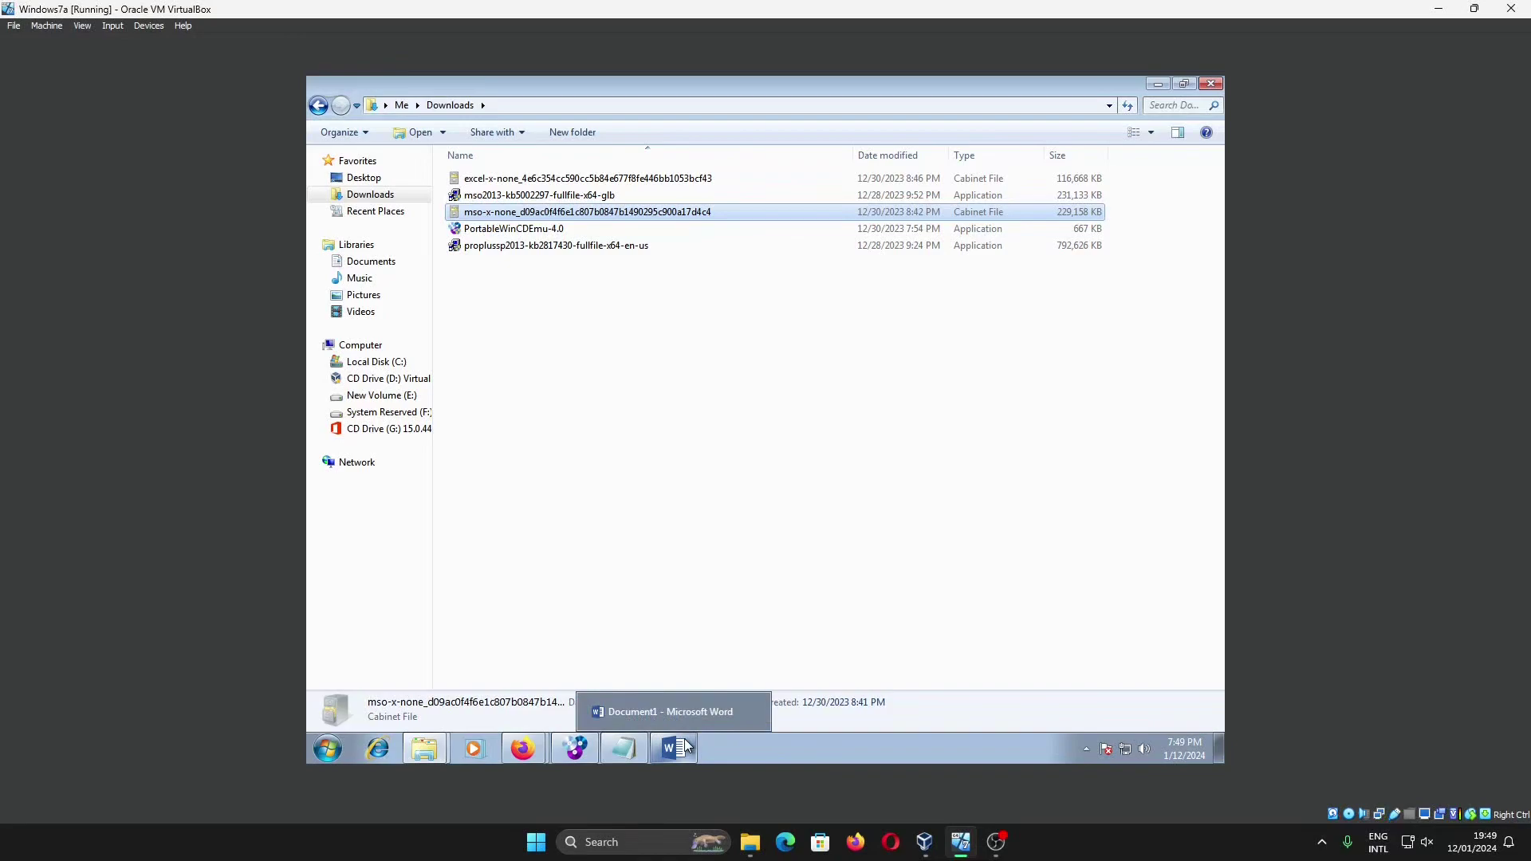
{"action": "double_click", "coordinate": [664, 207]}
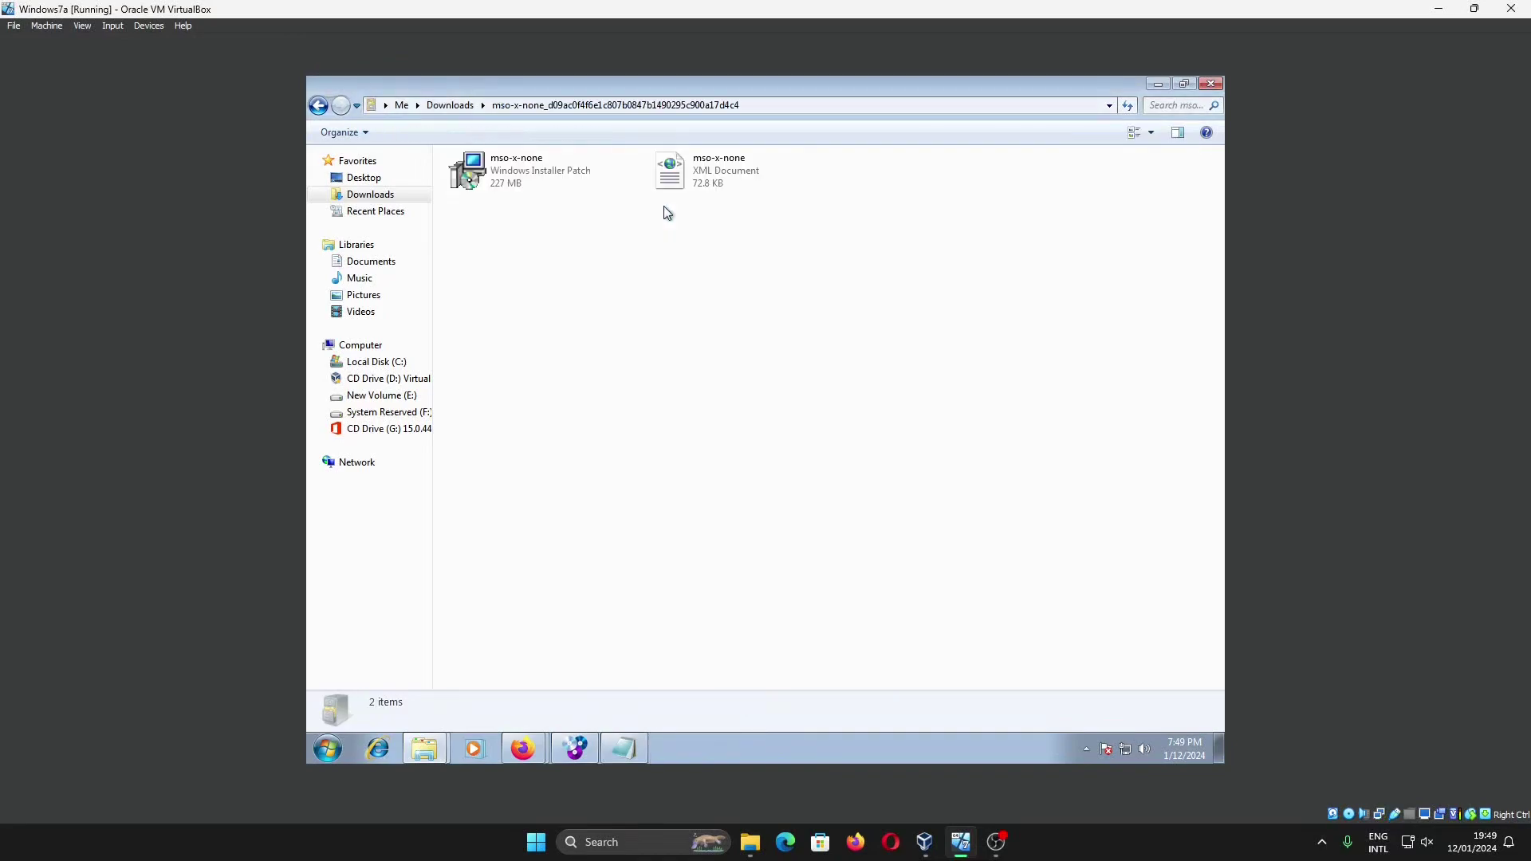
Step: Extract the mso-x-none Windows Installer Patch into a new subfolder of Downloads, keeping the name New folder, and allow the file to be saved
{"action": "double_click", "coordinate": [539, 170]}
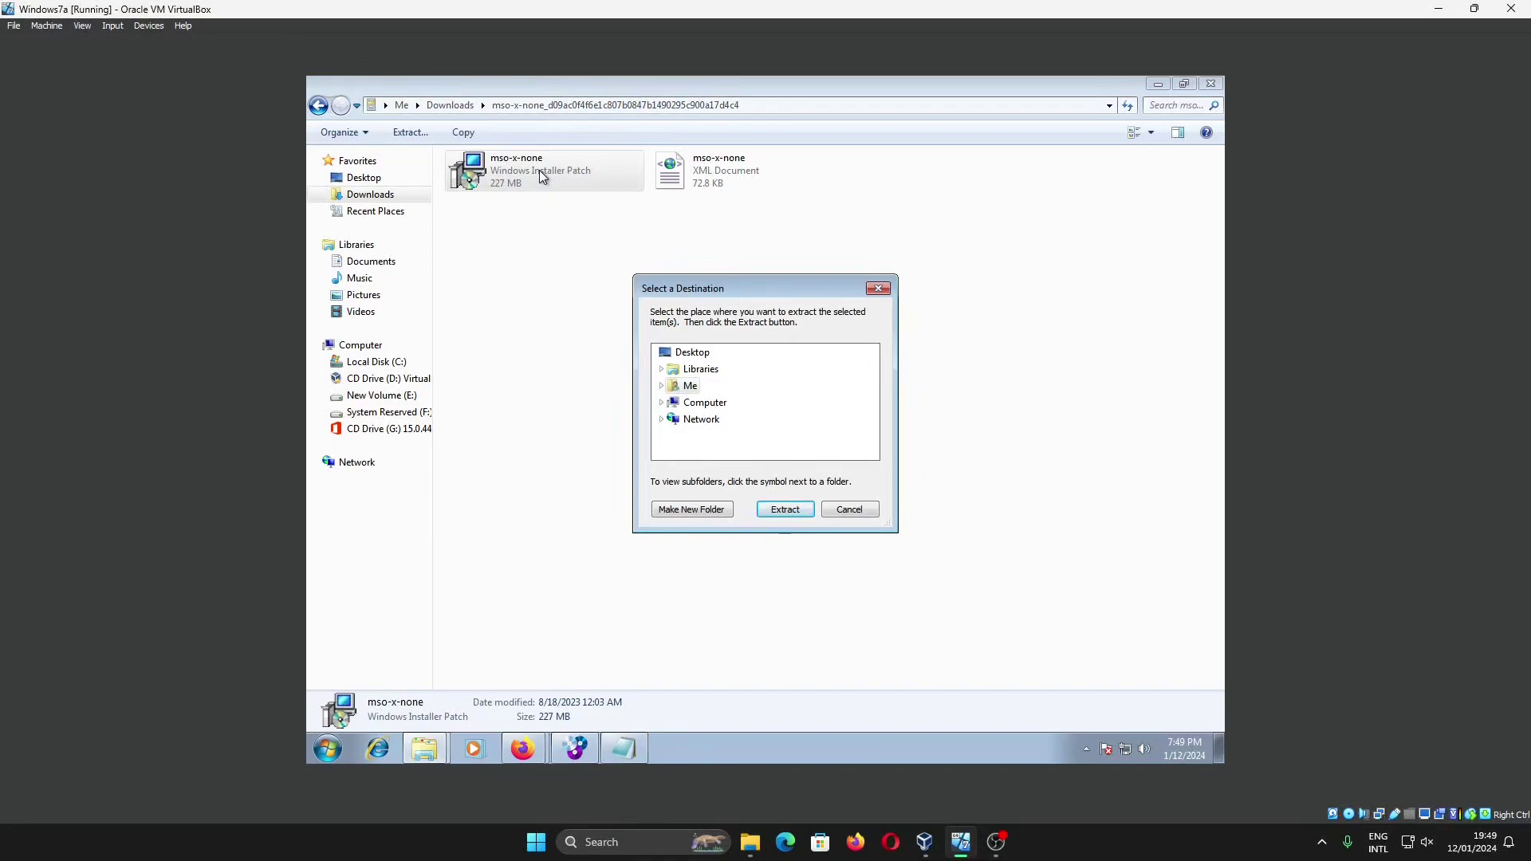
{"action": "left_click", "coordinate": [662, 387]}
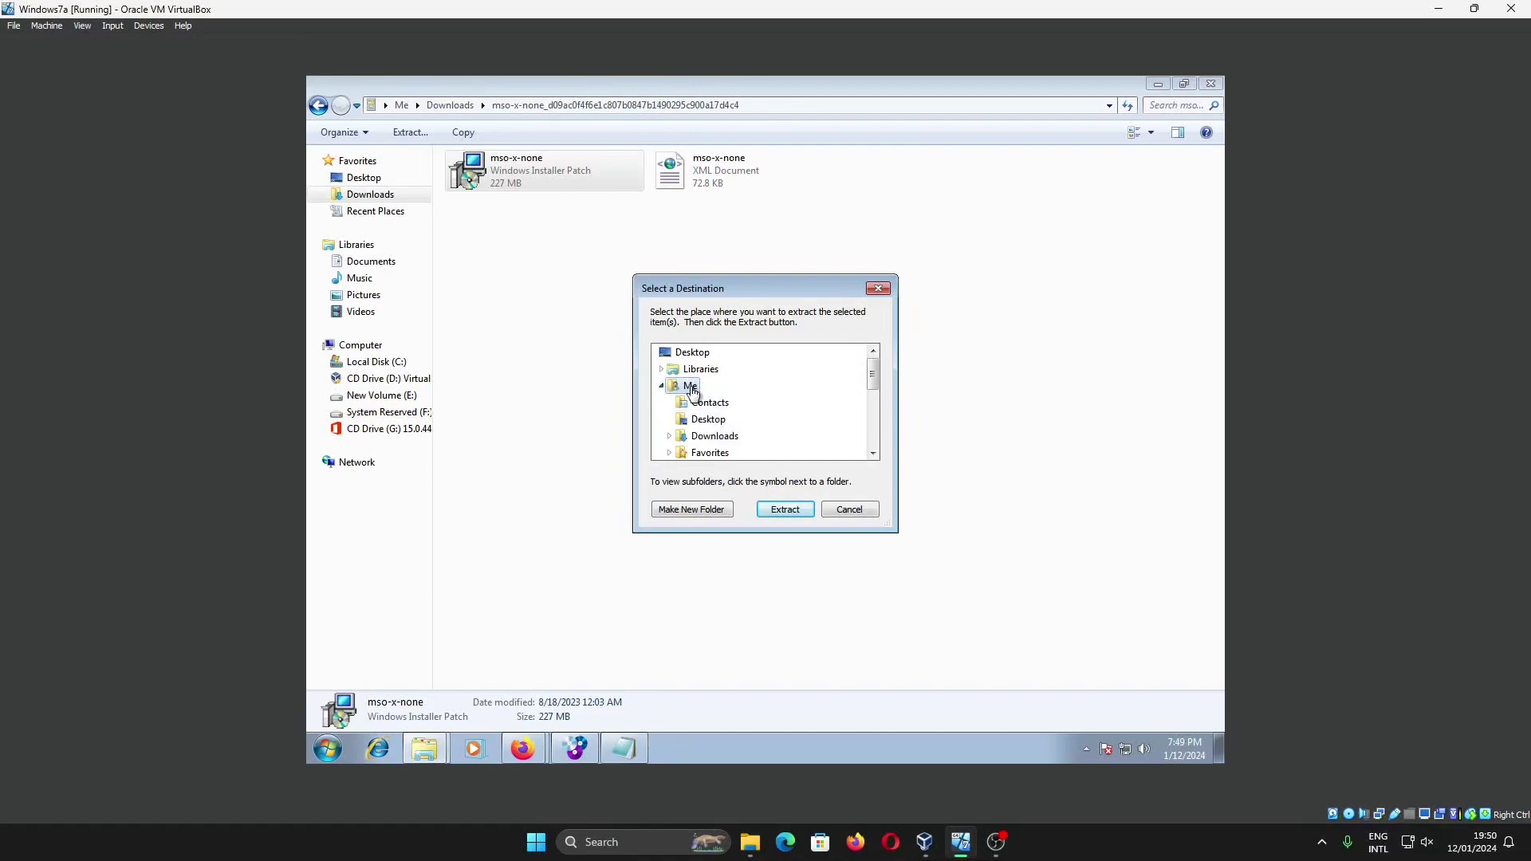
{"action": "left_click", "coordinate": [700, 437]}
{"action": "scroll", "coordinate": [722, 421], "scroll_direction": "down", "scroll_amount": 3}
{"action": "scroll", "coordinate": [730, 423], "scroll_direction": "up", "scroll_amount": 2}
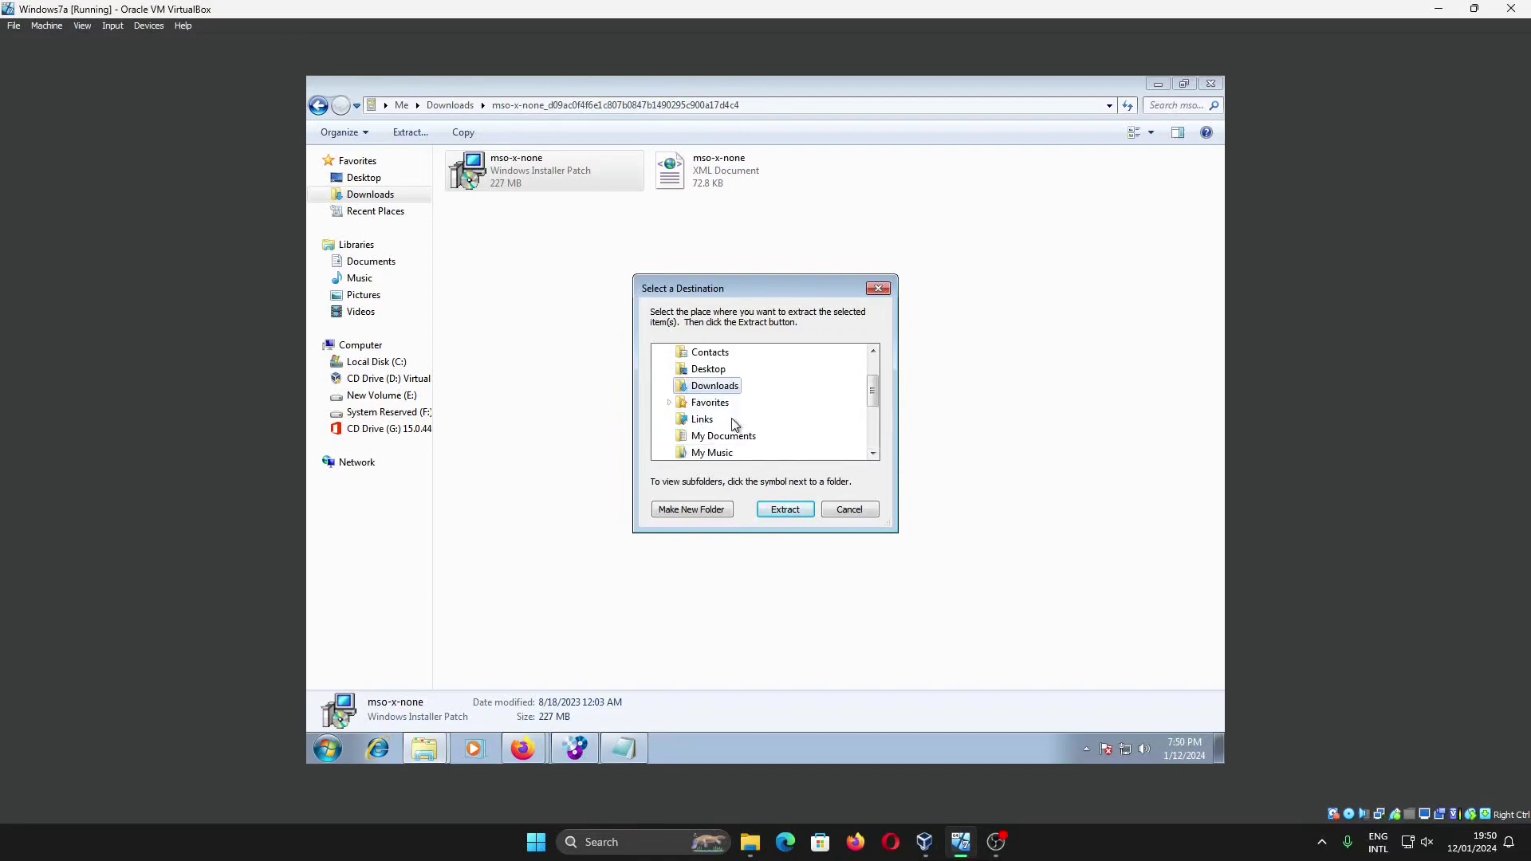
{"action": "left_click", "coordinate": [684, 506]}
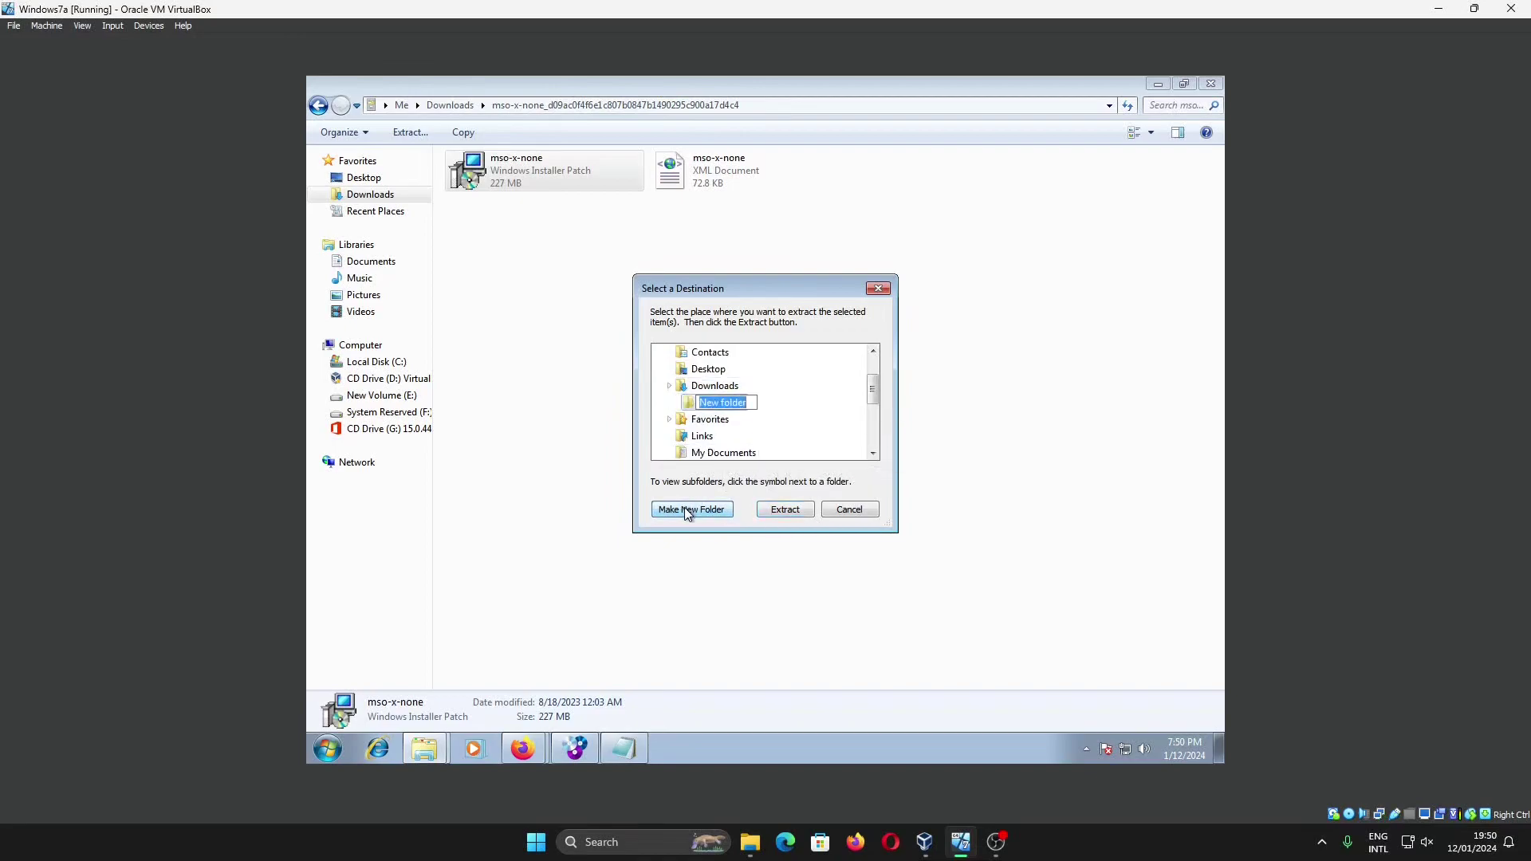
{"action": "key", "text": "Return"}
{"action": "left_click", "coordinate": [796, 512]}
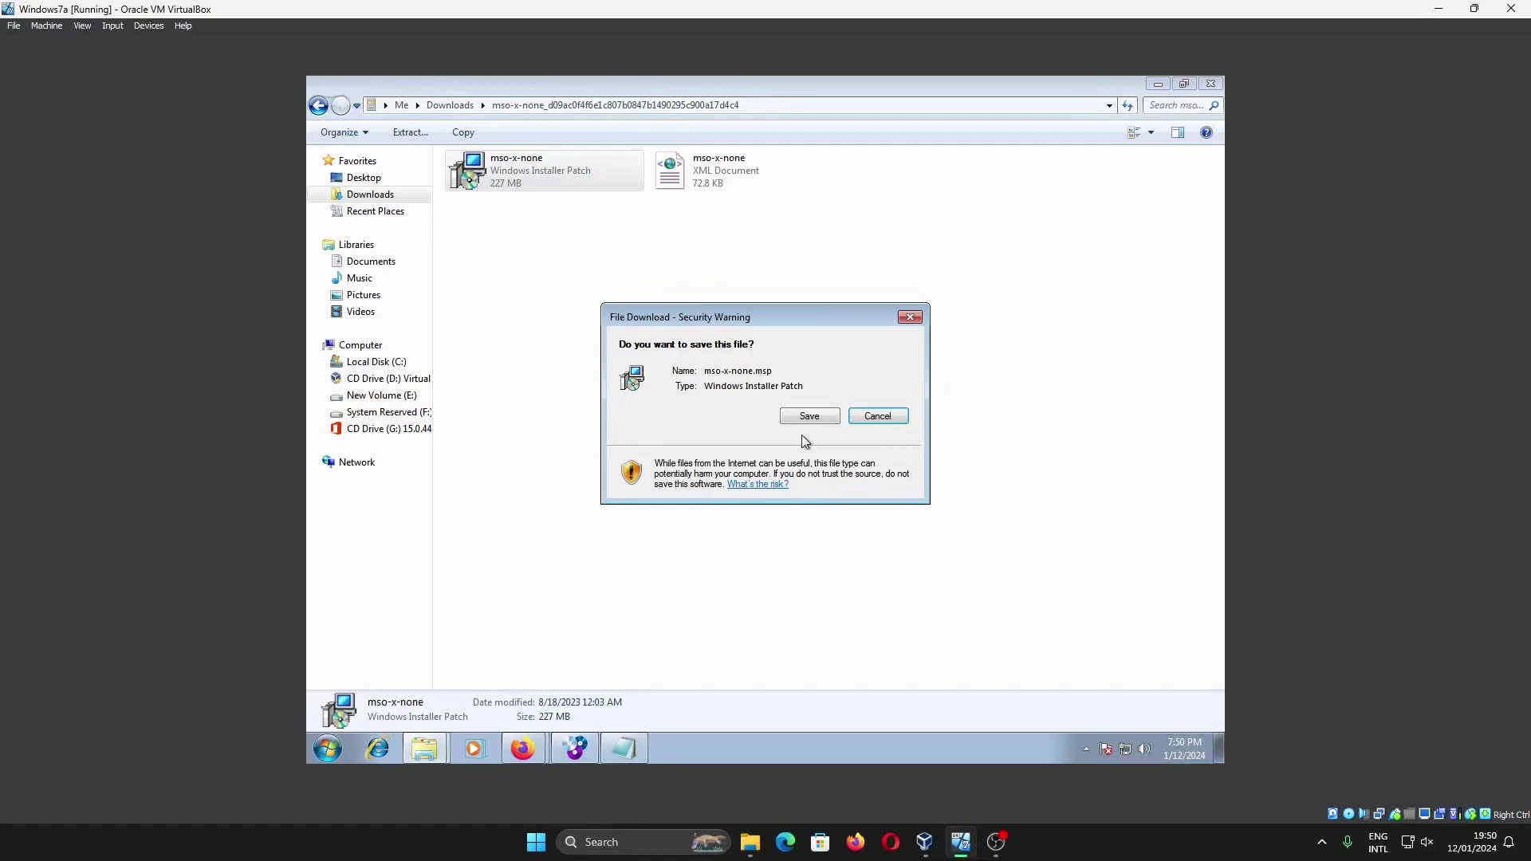
{"action": "left_click", "coordinate": [809, 417]}
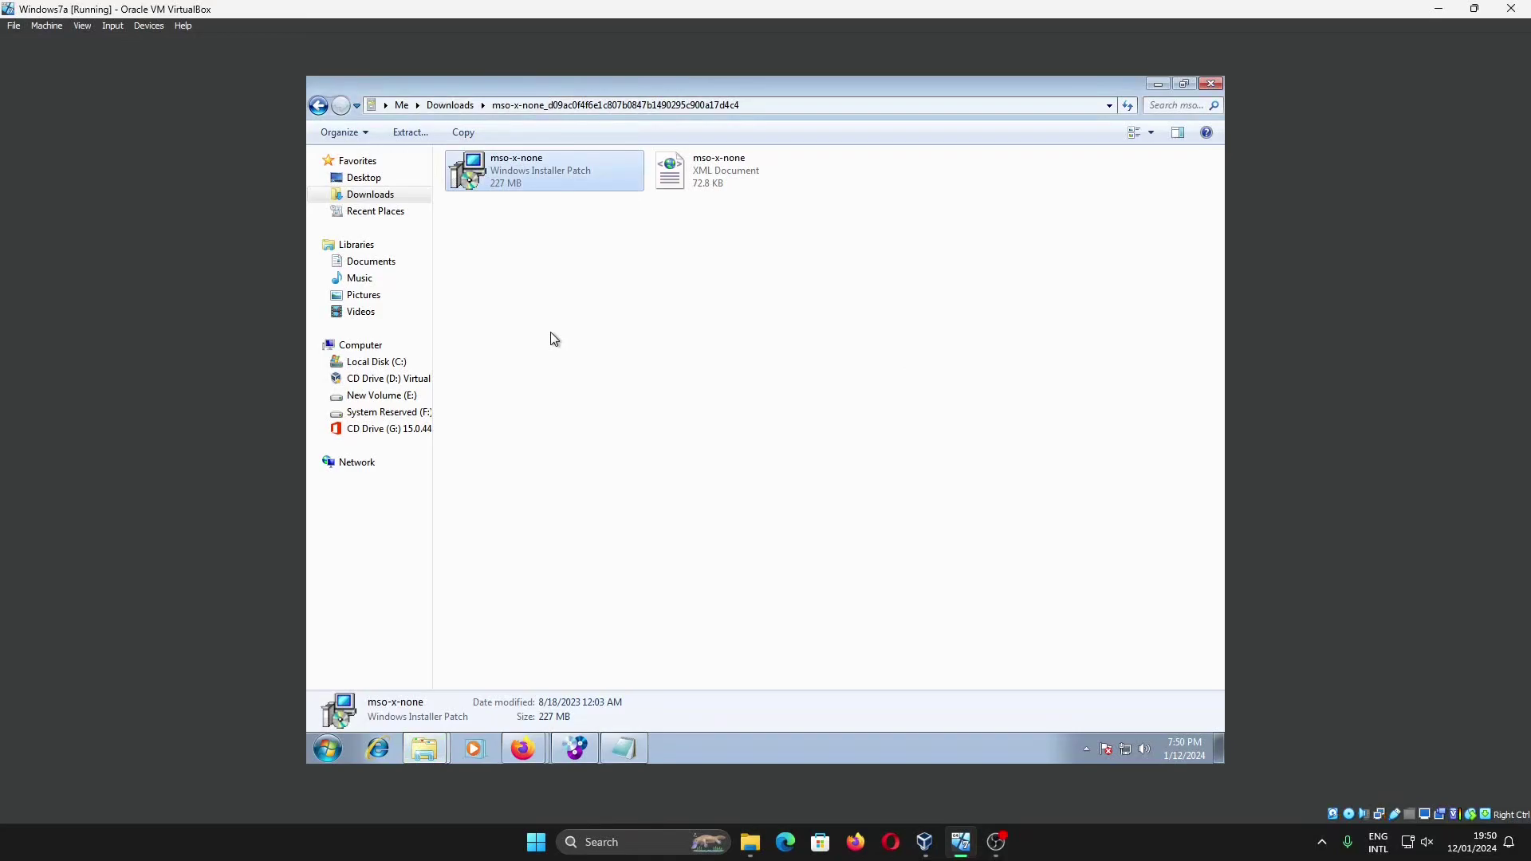
Step: Run the extracted mso-x-none patch from New folder in Downloads to update Office 2013
{"action": "left_click", "coordinate": [391, 197]}
{"action": "double_click", "coordinate": [507, 182]}
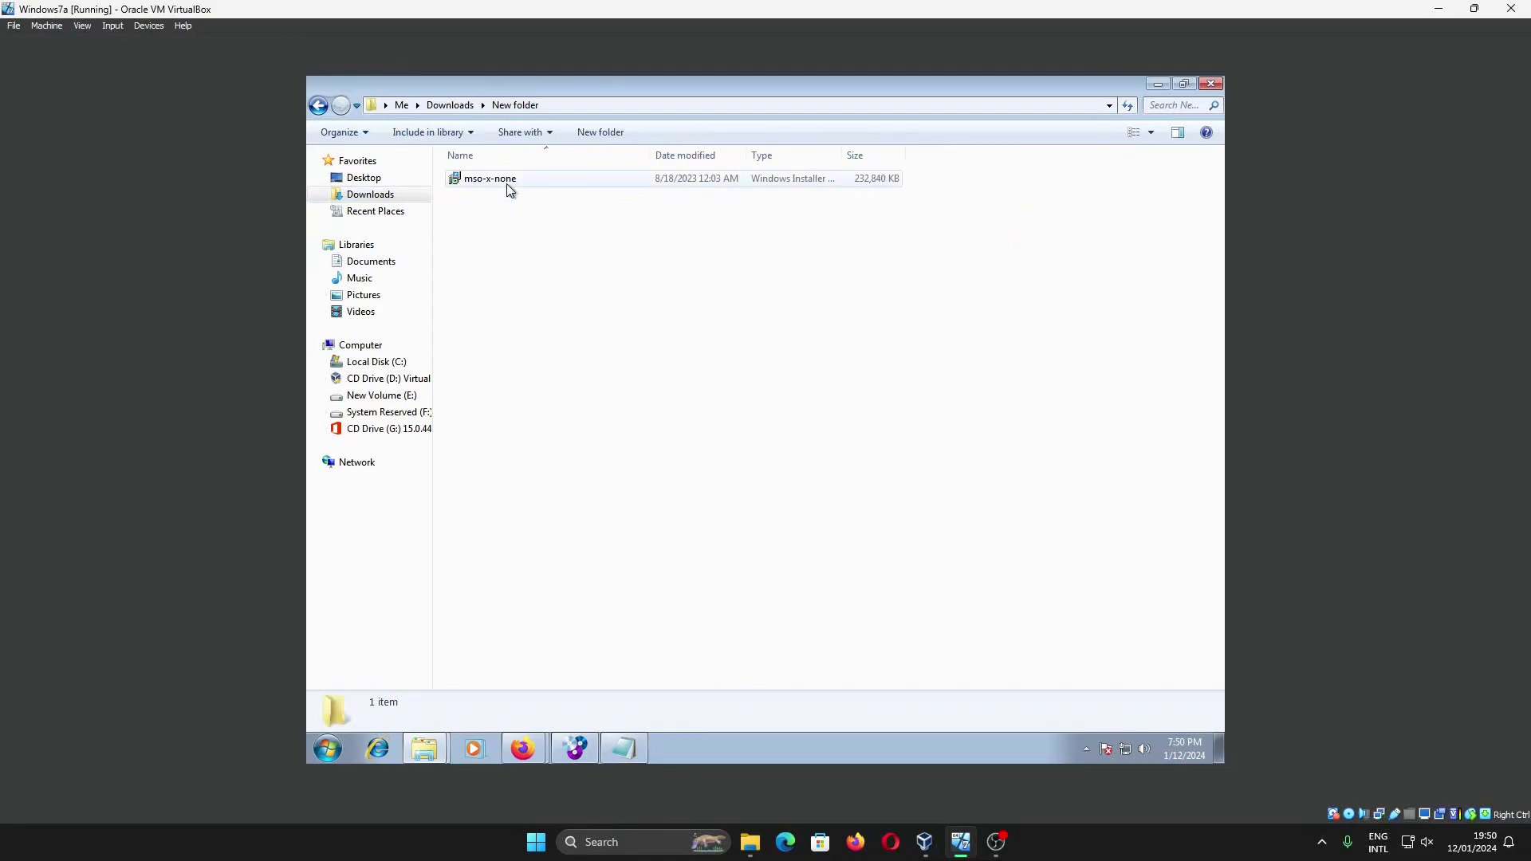
{"action": "double_click", "coordinate": [508, 185]}
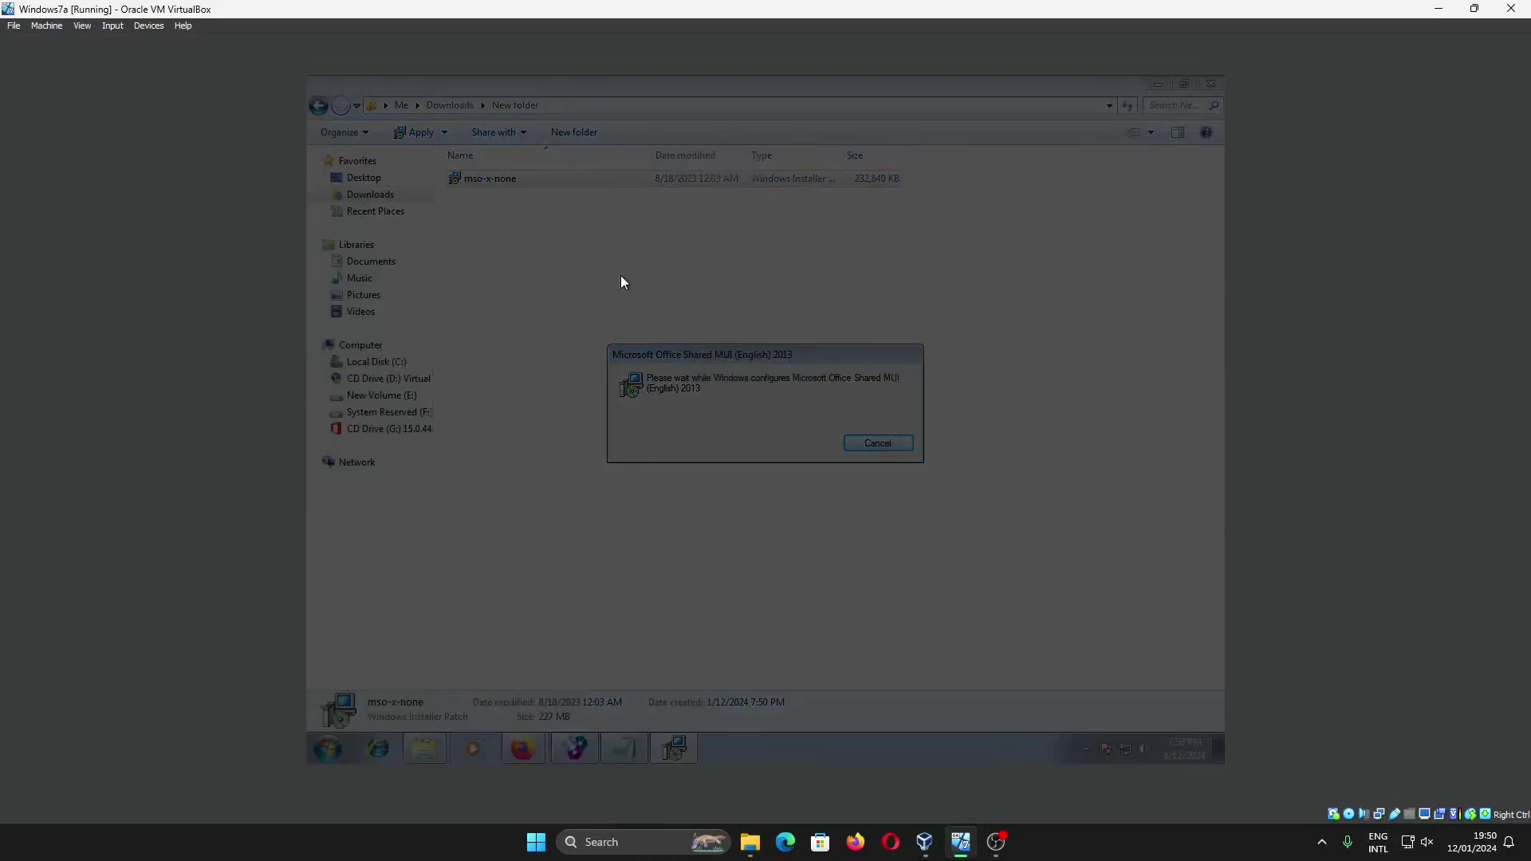
{"action": "left_click", "coordinate": [829, 431]}
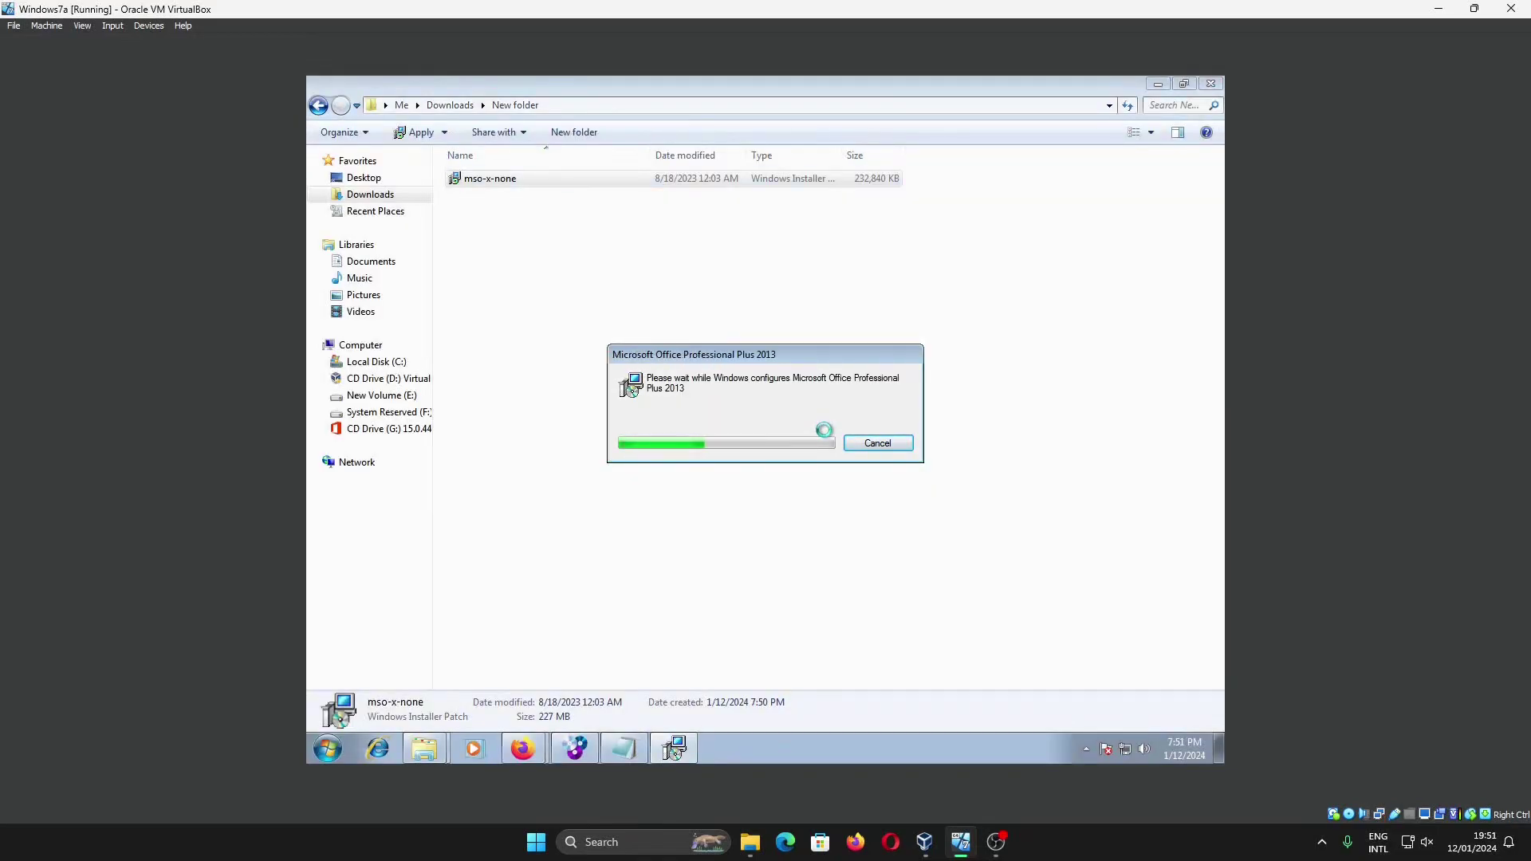
Step: Launch Word 2013, view its About details, and record and check "Word 2013 (15.0.4569.1504) MSO (15.0.5589.1000)" in the Notepad version list
{"action": "left_click", "coordinate": [329, 748]}
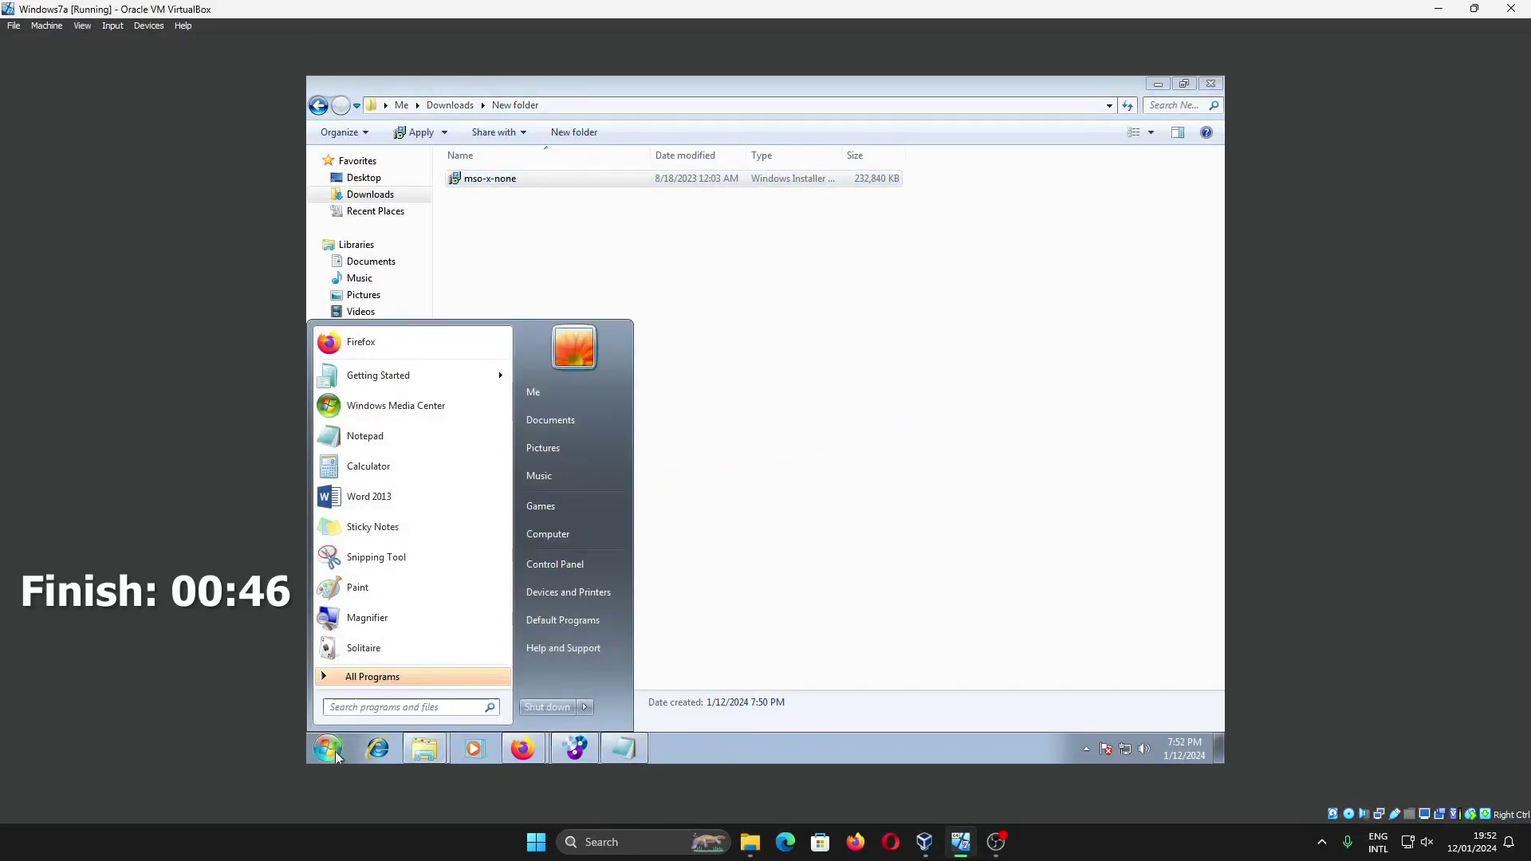
{"action": "left_click", "coordinate": [403, 494]}
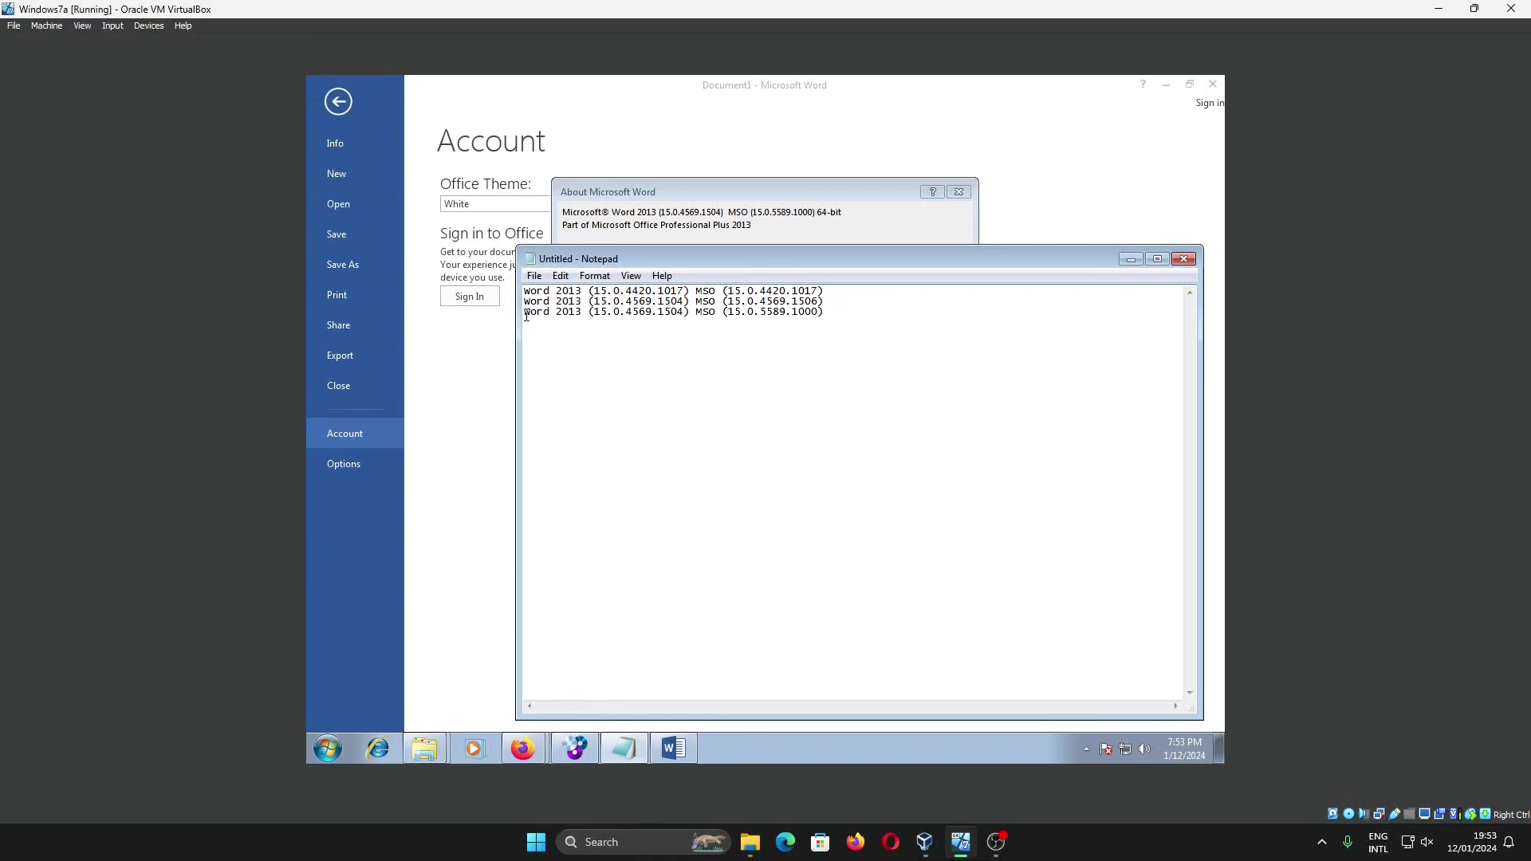
{"action": "left_click_drag", "start_coordinate": [525, 316], "coordinate": [691, 318]}
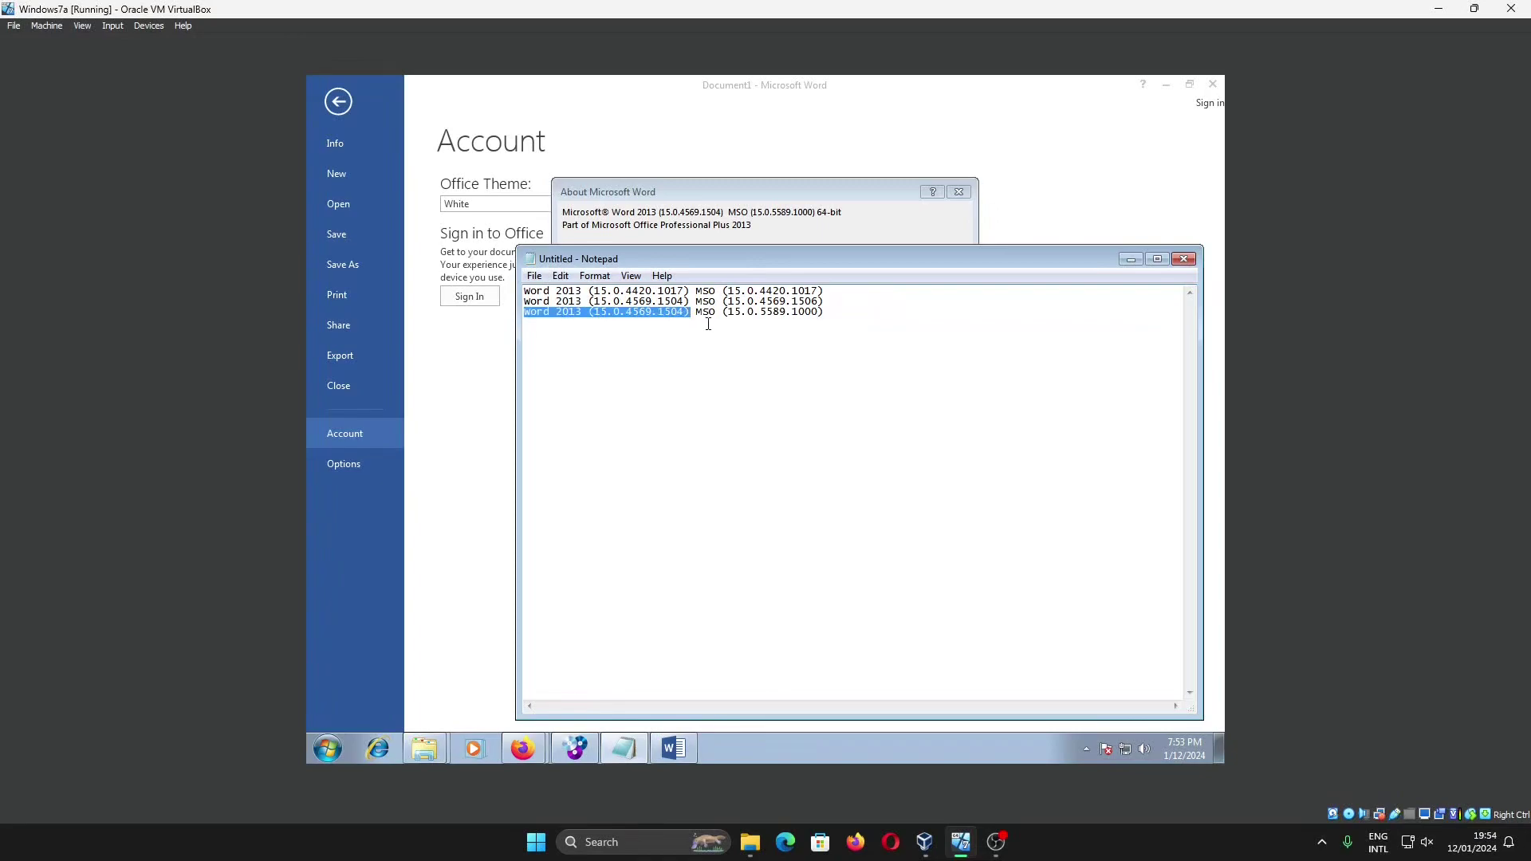
{"action": "double_click", "coordinate": [710, 313]}
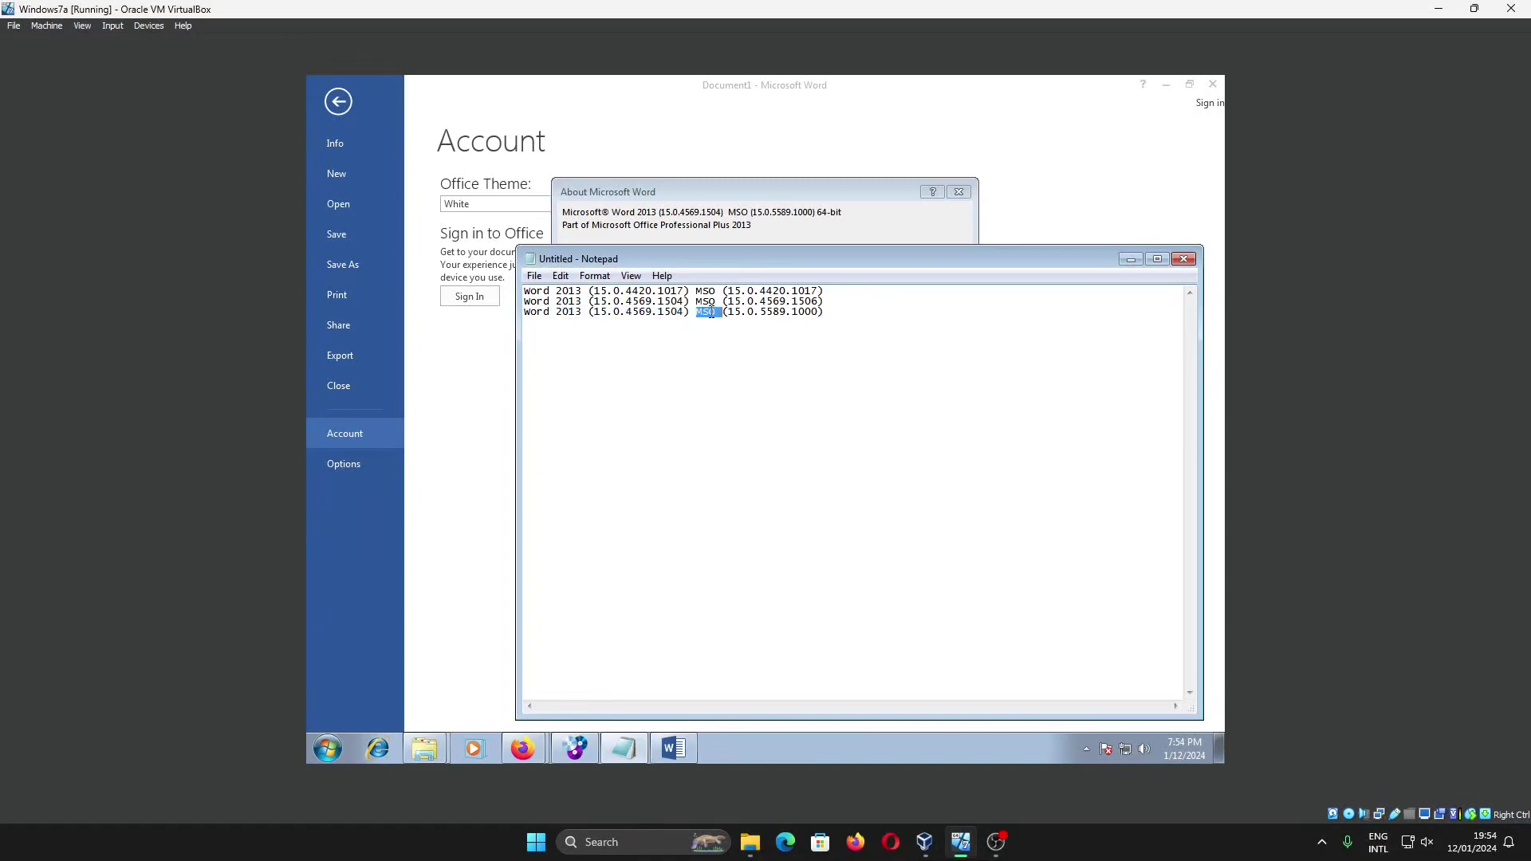
{"action": "left_click", "coordinate": [822, 313]}
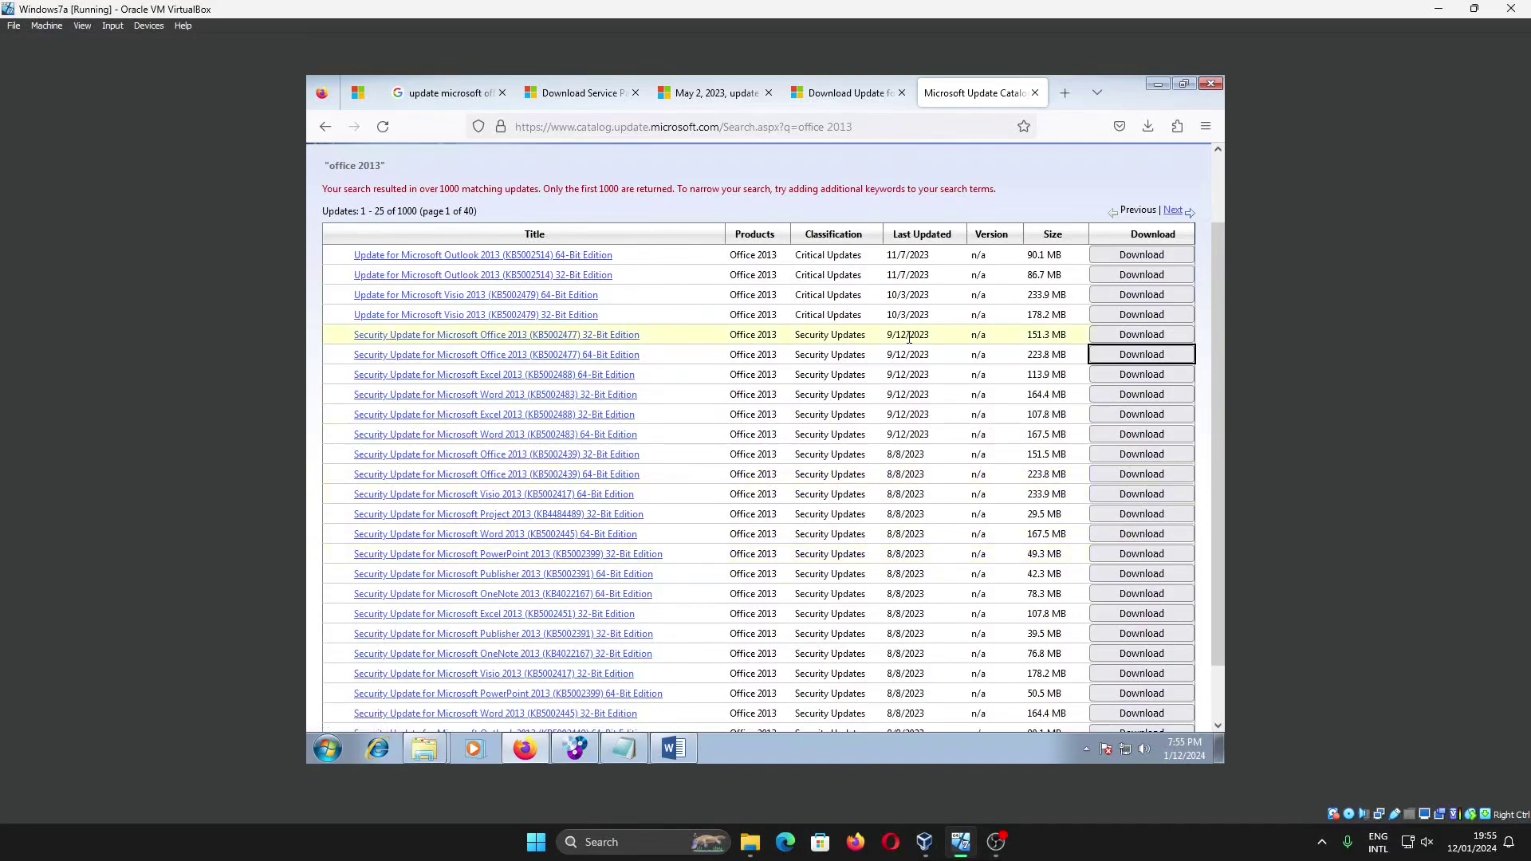
Step: Download the cabinet file of Security Update for Microsoft Word 2013 (KB5002483) 64-Bit Edition from the Update Catalog
{"action": "scroll", "coordinate": [837, 469], "scroll_direction": "up", "scroll_amount": 2}
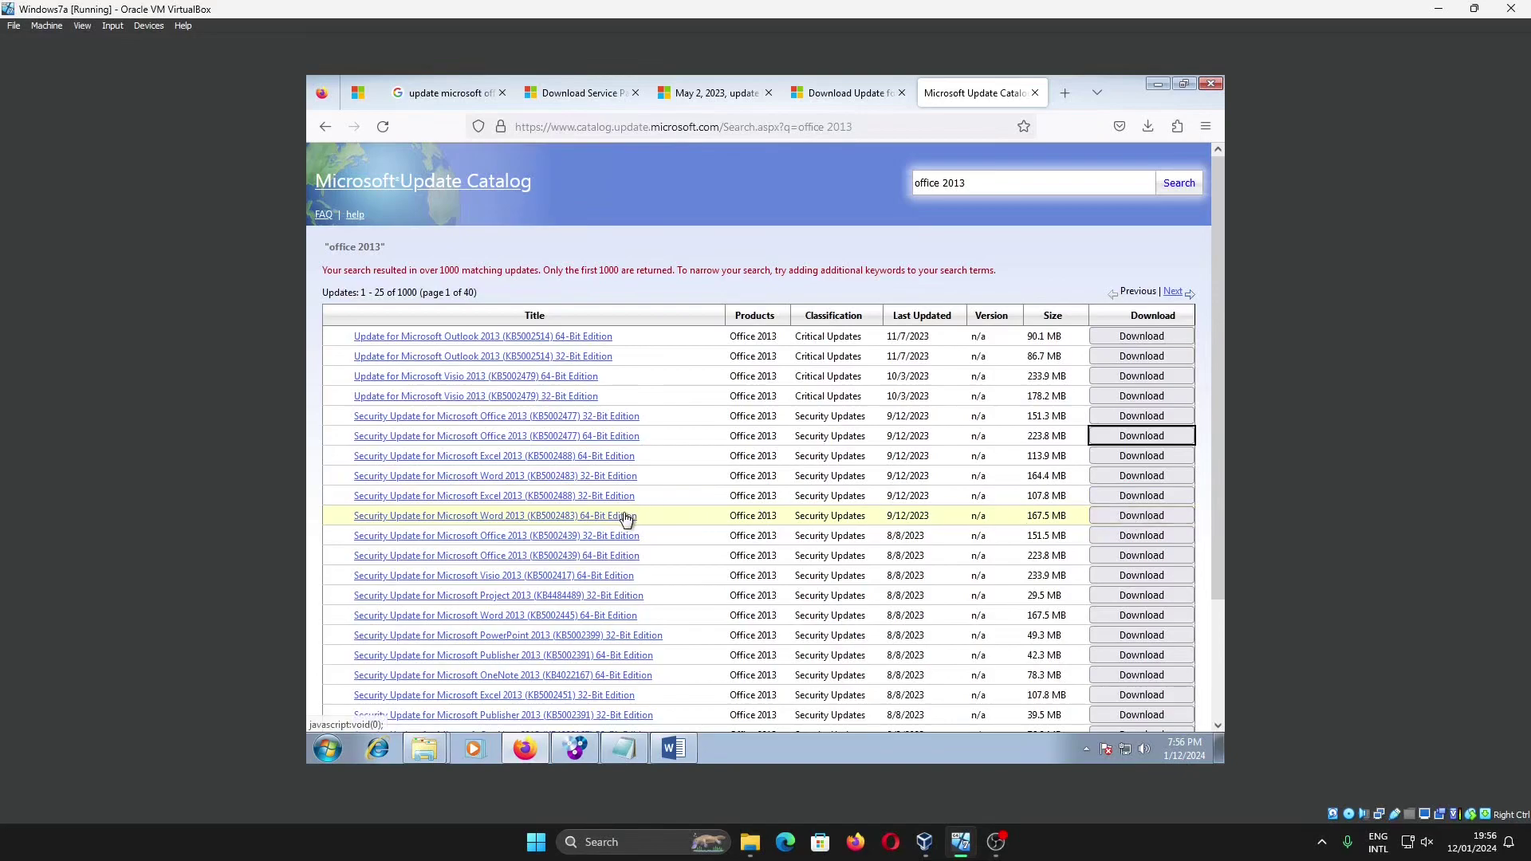
{"action": "left_click", "coordinate": [1151, 517]}
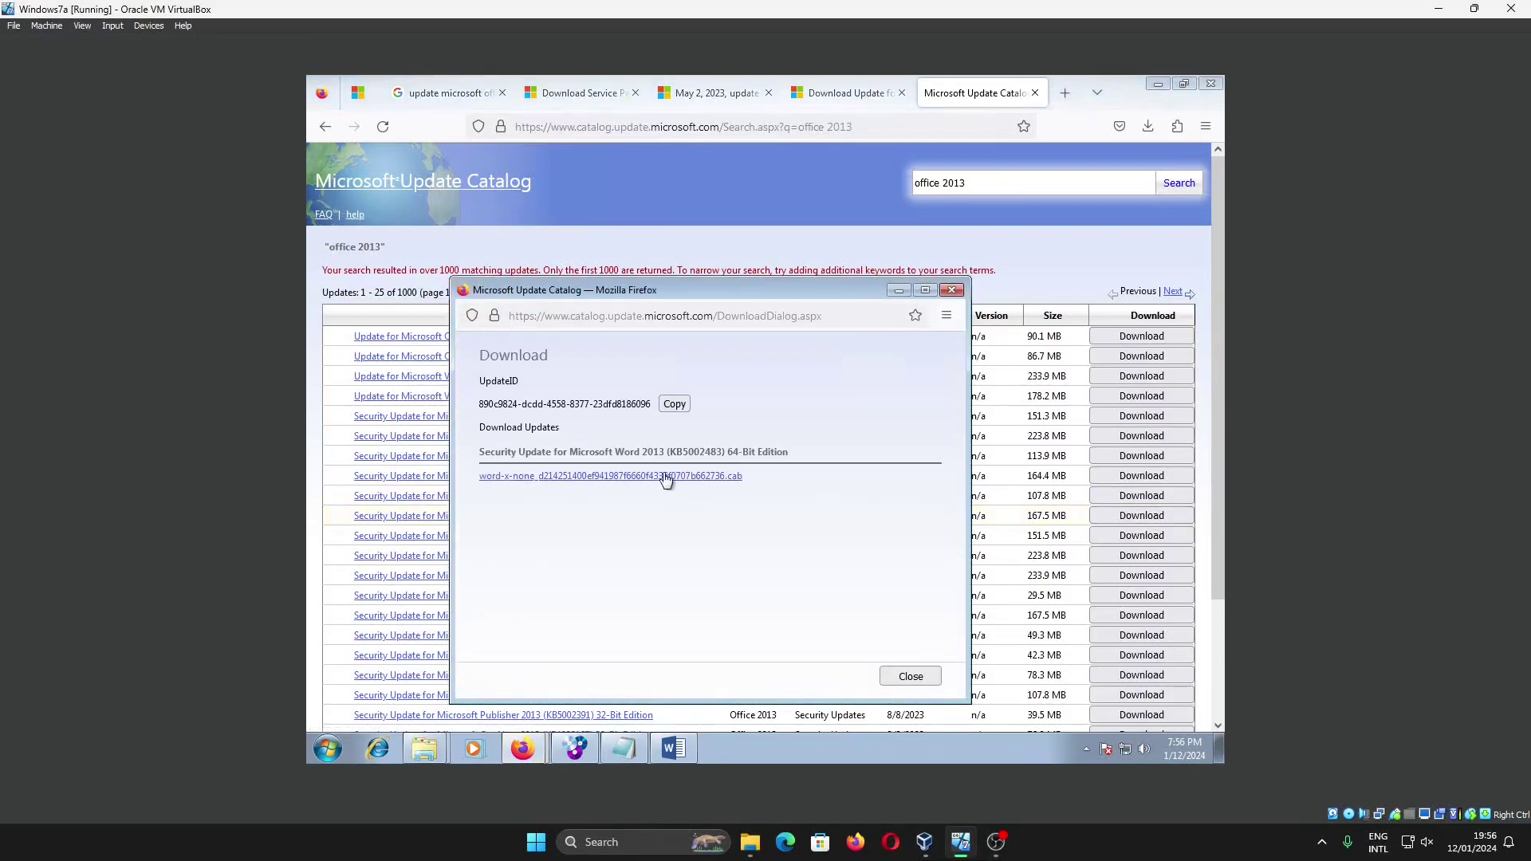
{"action": "left_click", "coordinate": [658, 485]}
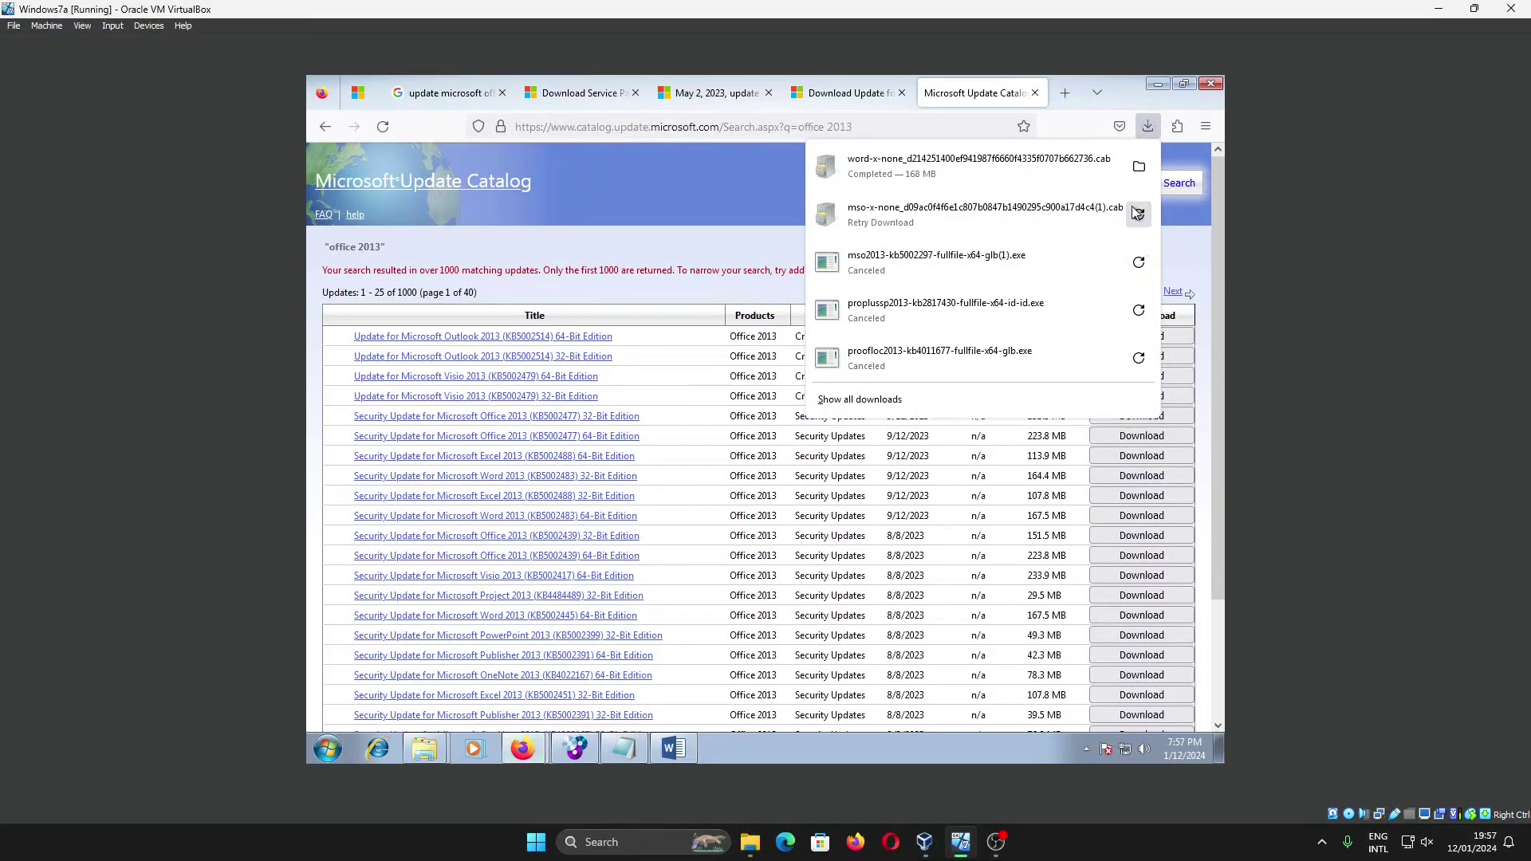
Step: Extract the word-x-none Windows Installer Patch from the downloaded Word cabinet into New folder in Downloads
{"action": "mouse_move", "coordinate": [425, 748]}
{"action": "left_click", "coordinate": [410, 709]}
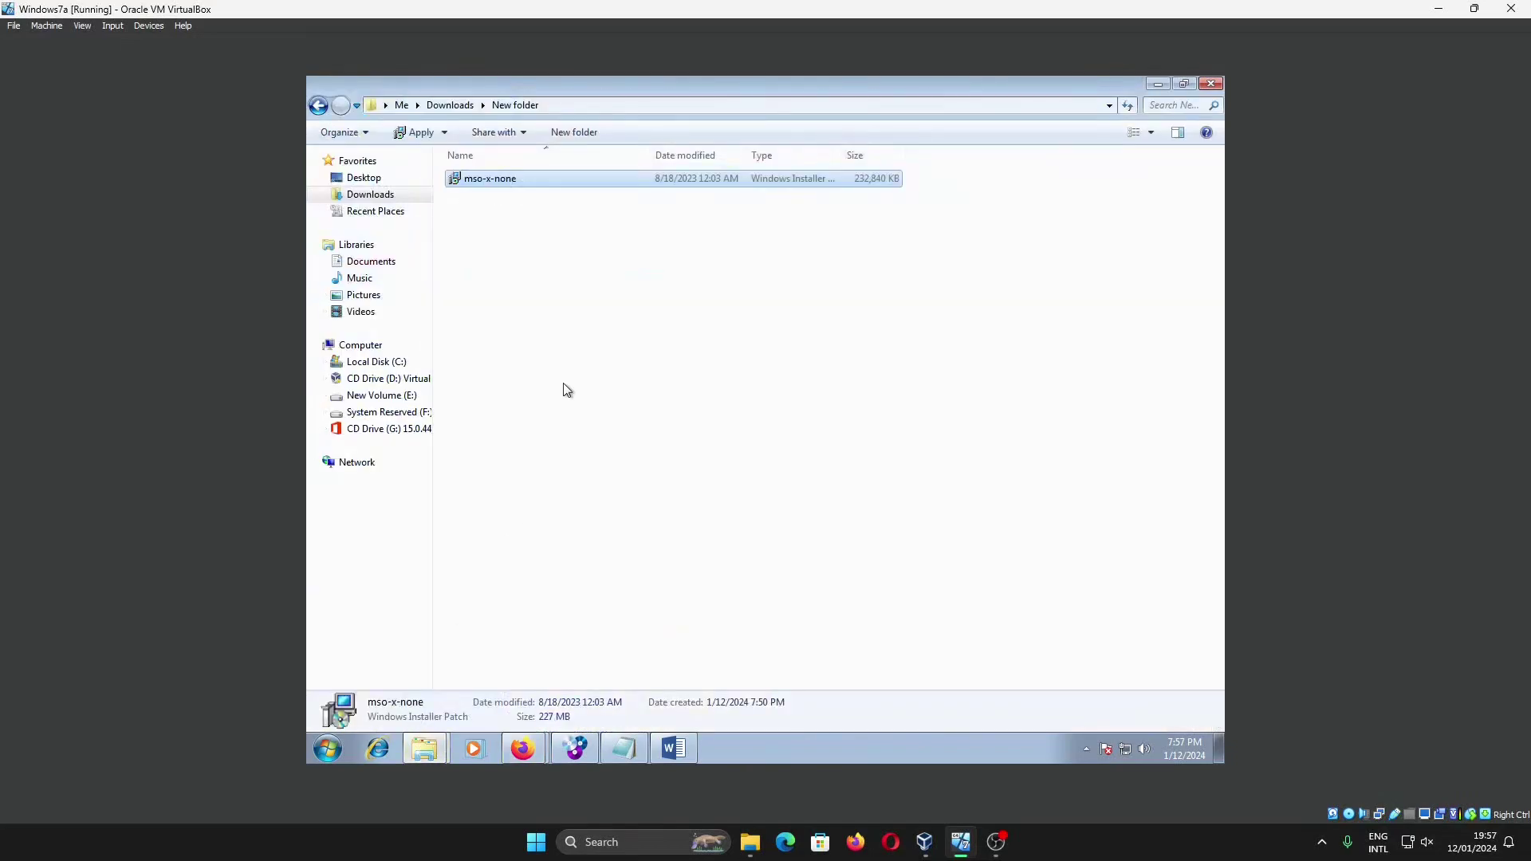
{"action": "left_click", "coordinate": [376, 198]}
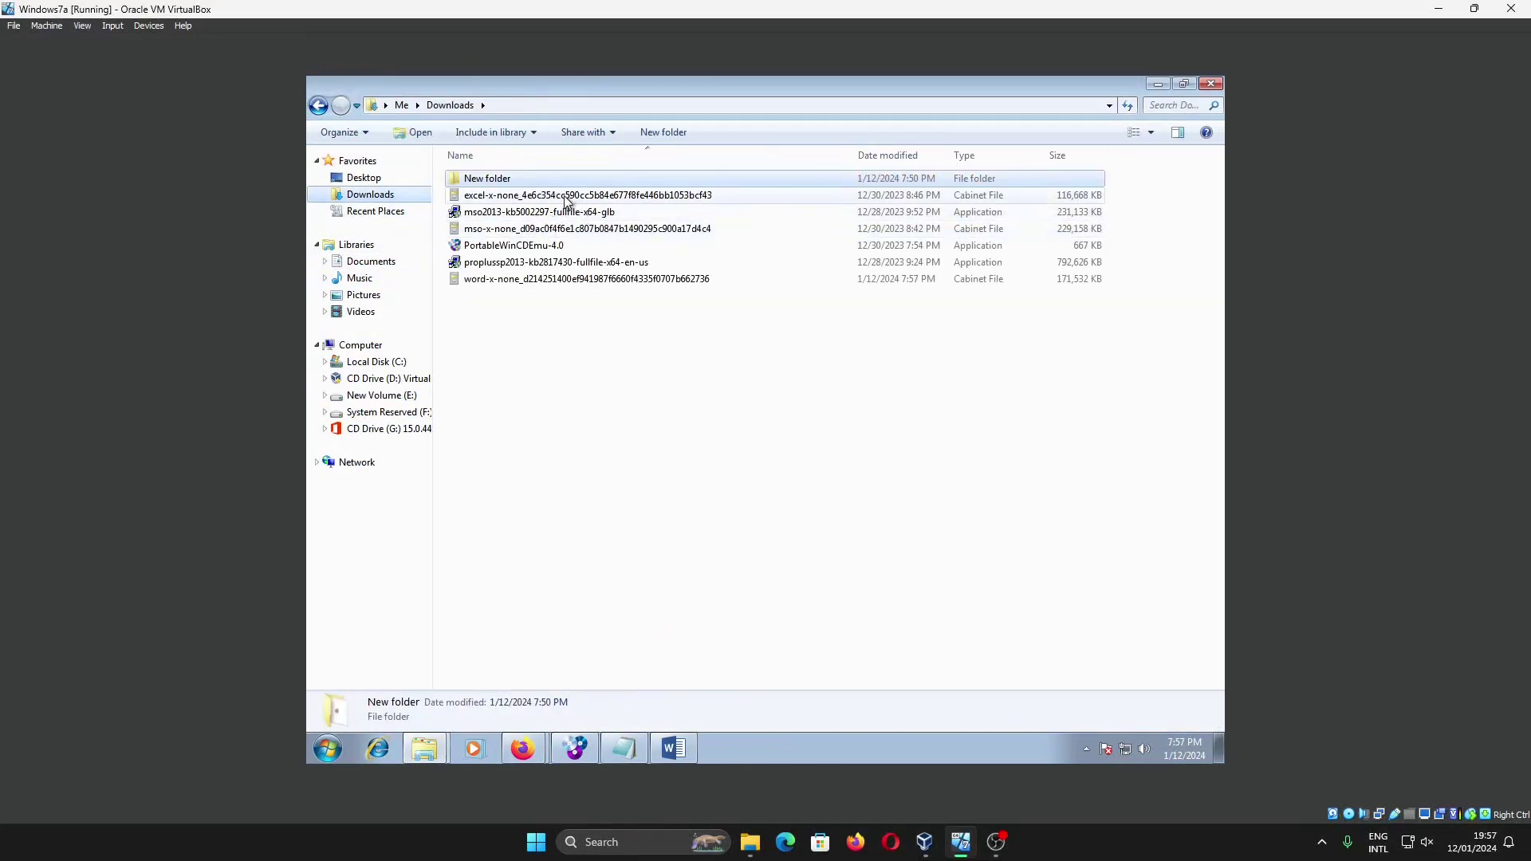
{"action": "left_click", "coordinate": [515, 280]}
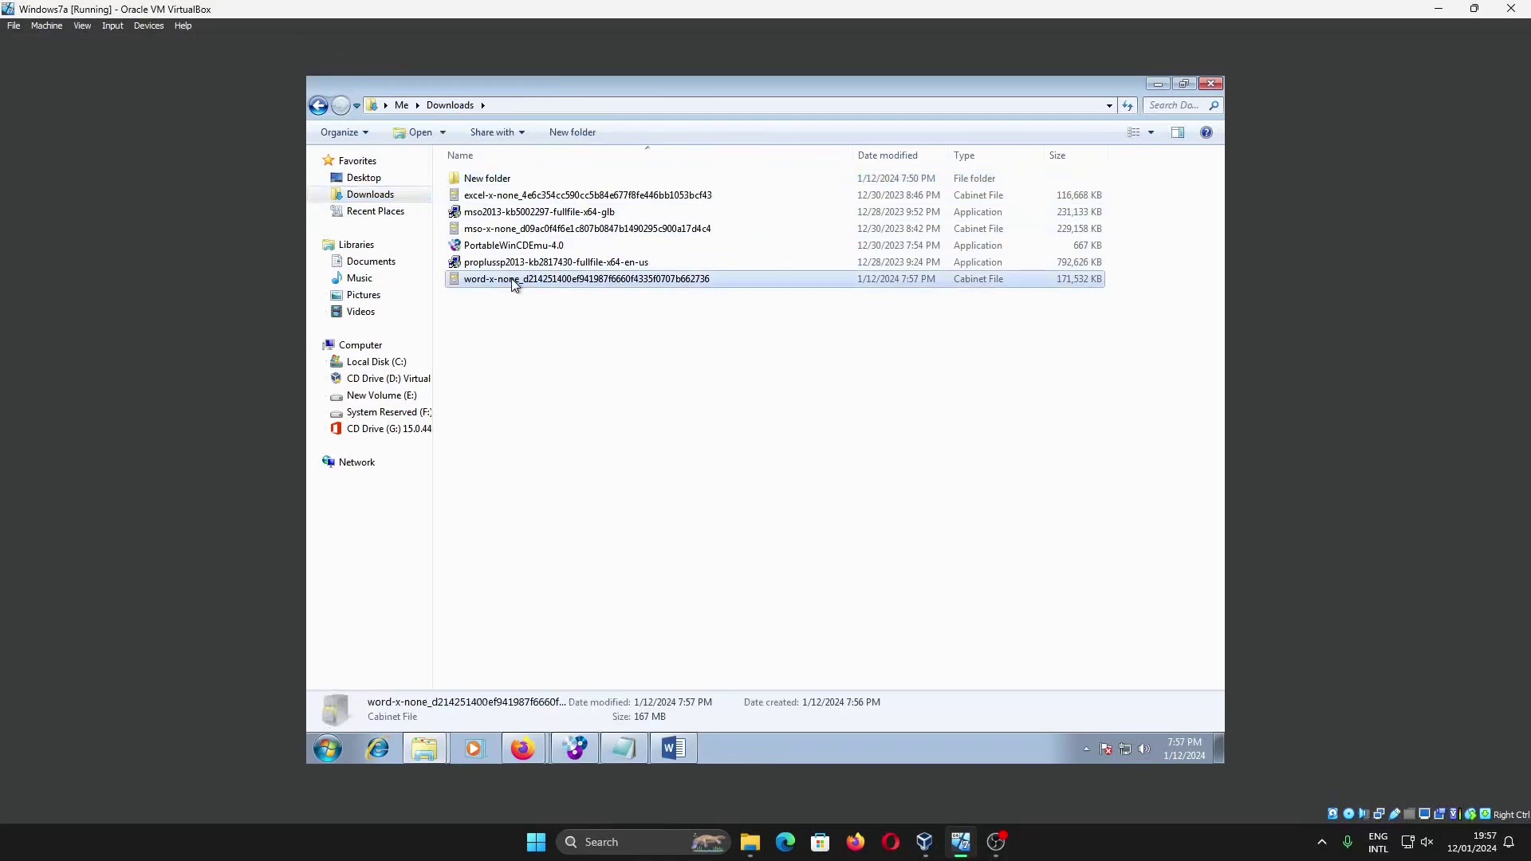
{"action": "double_click", "coordinate": [511, 279]}
{"action": "double_click", "coordinate": [717, 171]}
{"action": "left_click", "coordinate": [726, 354]}
{"action": "left_click", "coordinate": [785, 509]}
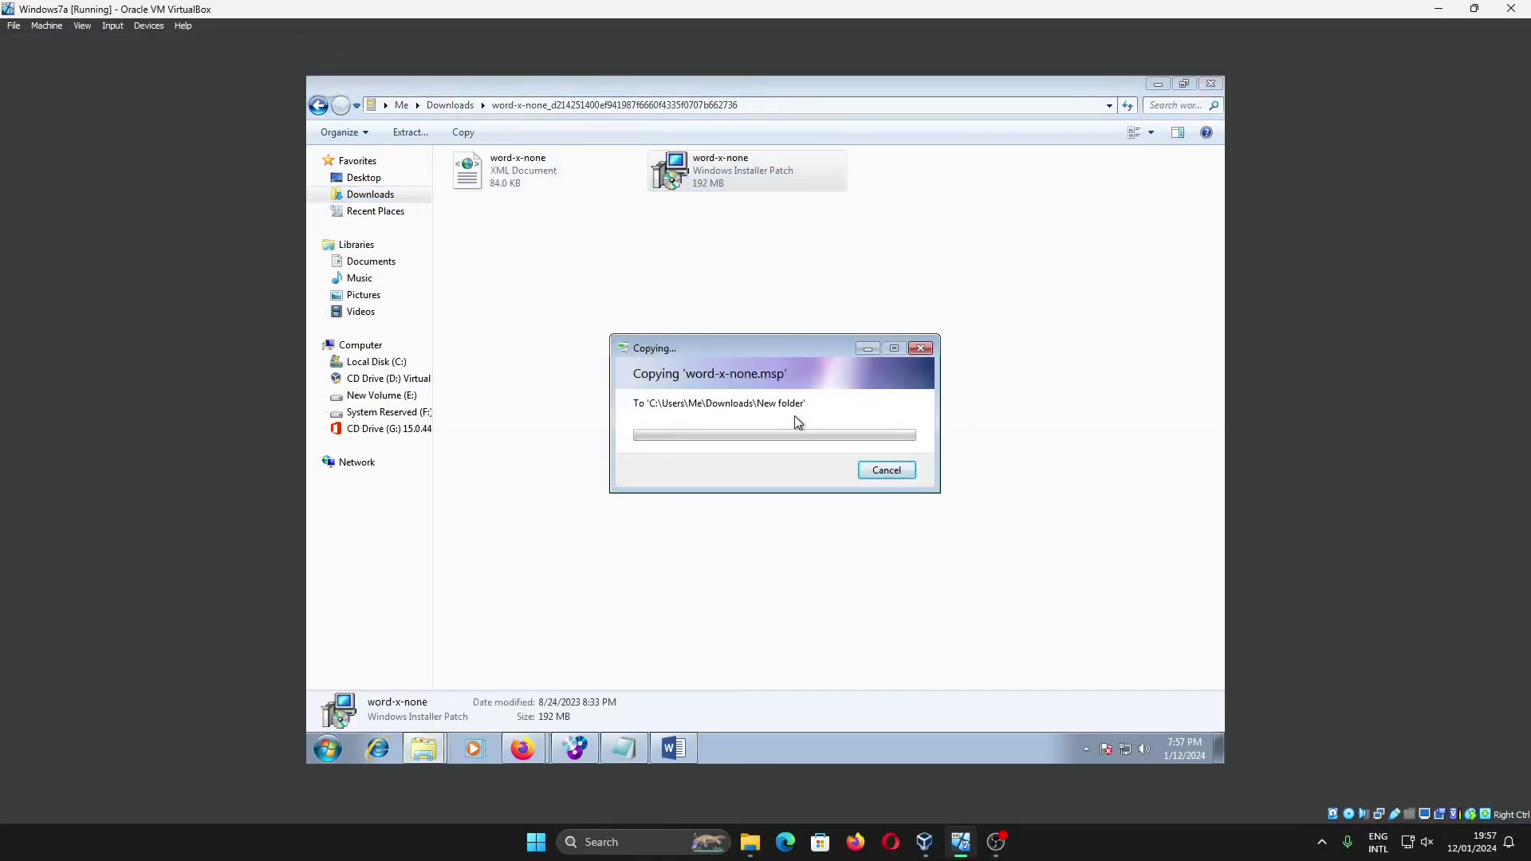
Step: Run the word-x-none patch from New folder, letting setup close Word automatically, and decline the computer restart
{"action": "left_click", "coordinate": [422, 199]}
{"action": "double_click", "coordinate": [519, 179]}
{"action": "double_click", "coordinate": [571, 197]}
{"action": "left_click", "coordinate": [845, 426]}
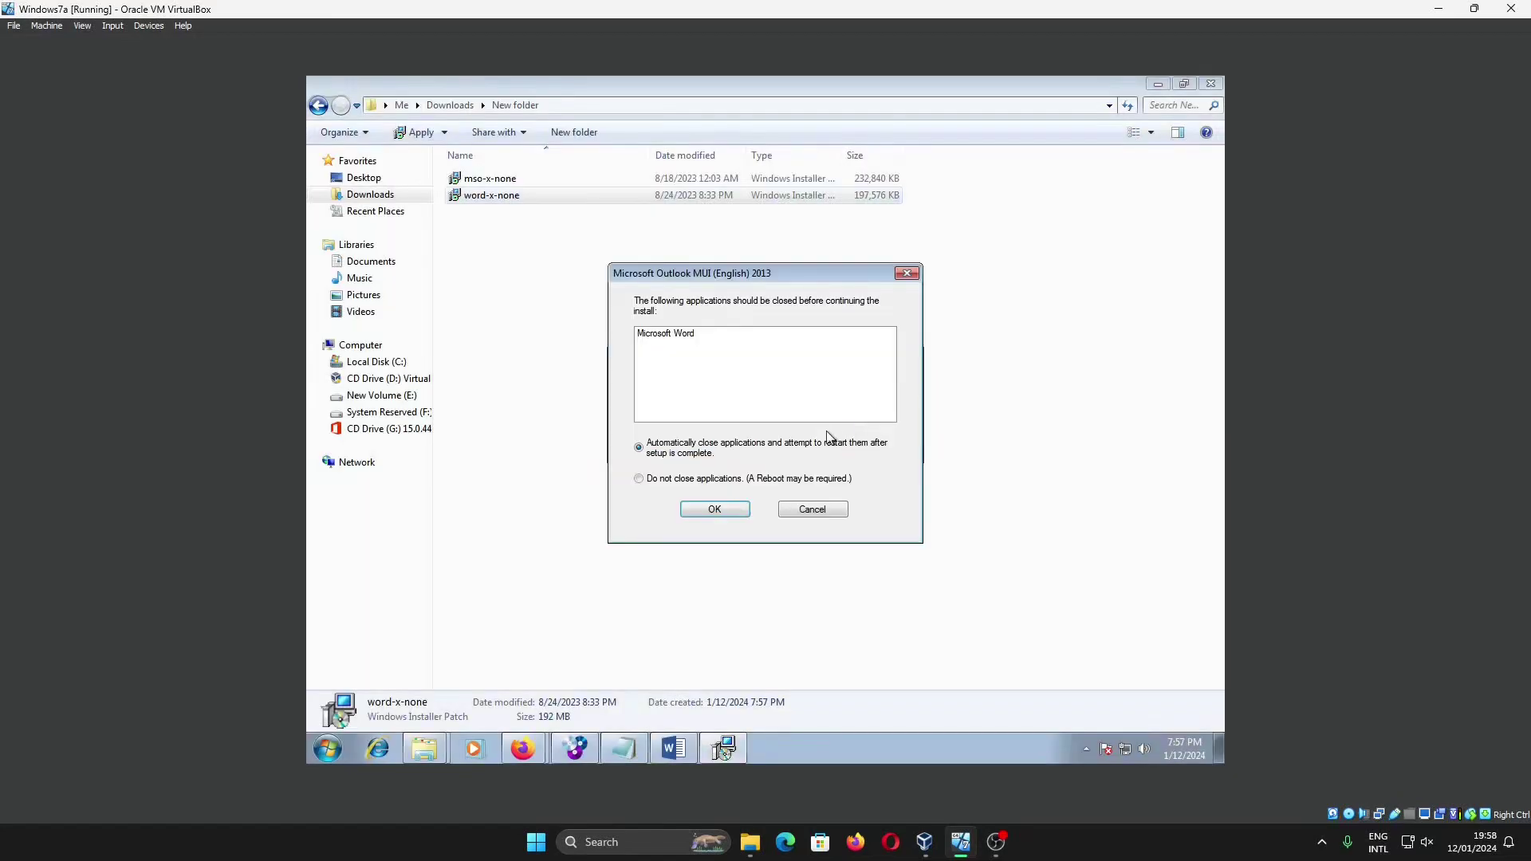
{"action": "left_click", "coordinate": [721, 509]}
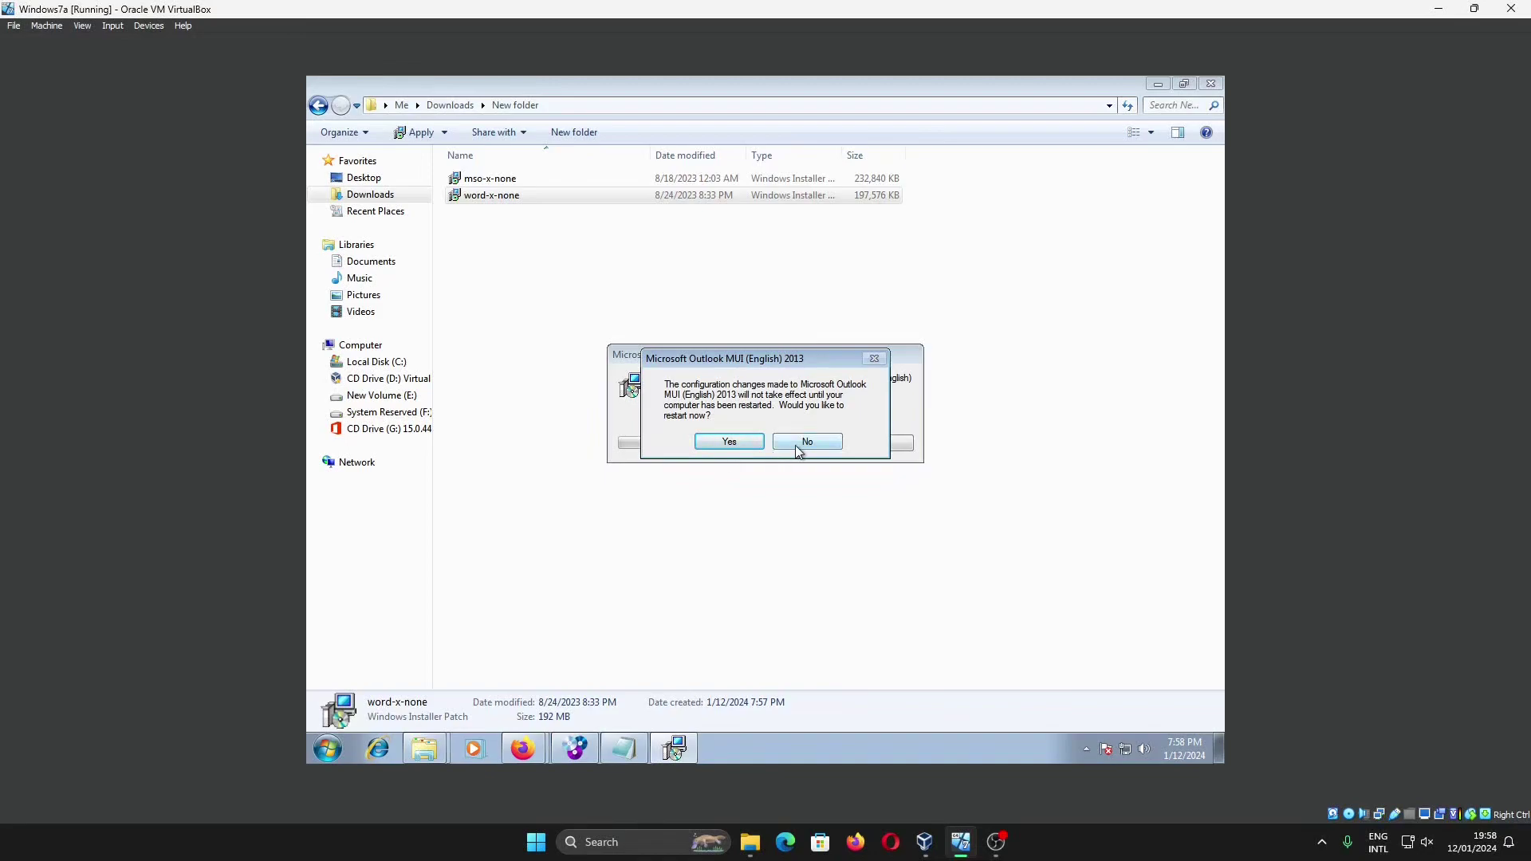
{"action": "left_click", "coordinate": [798, 443]}
{"action": "key", "text": "super"}
{"action": "type", "text": "word"}
{"action": "key", "text": "Return"}
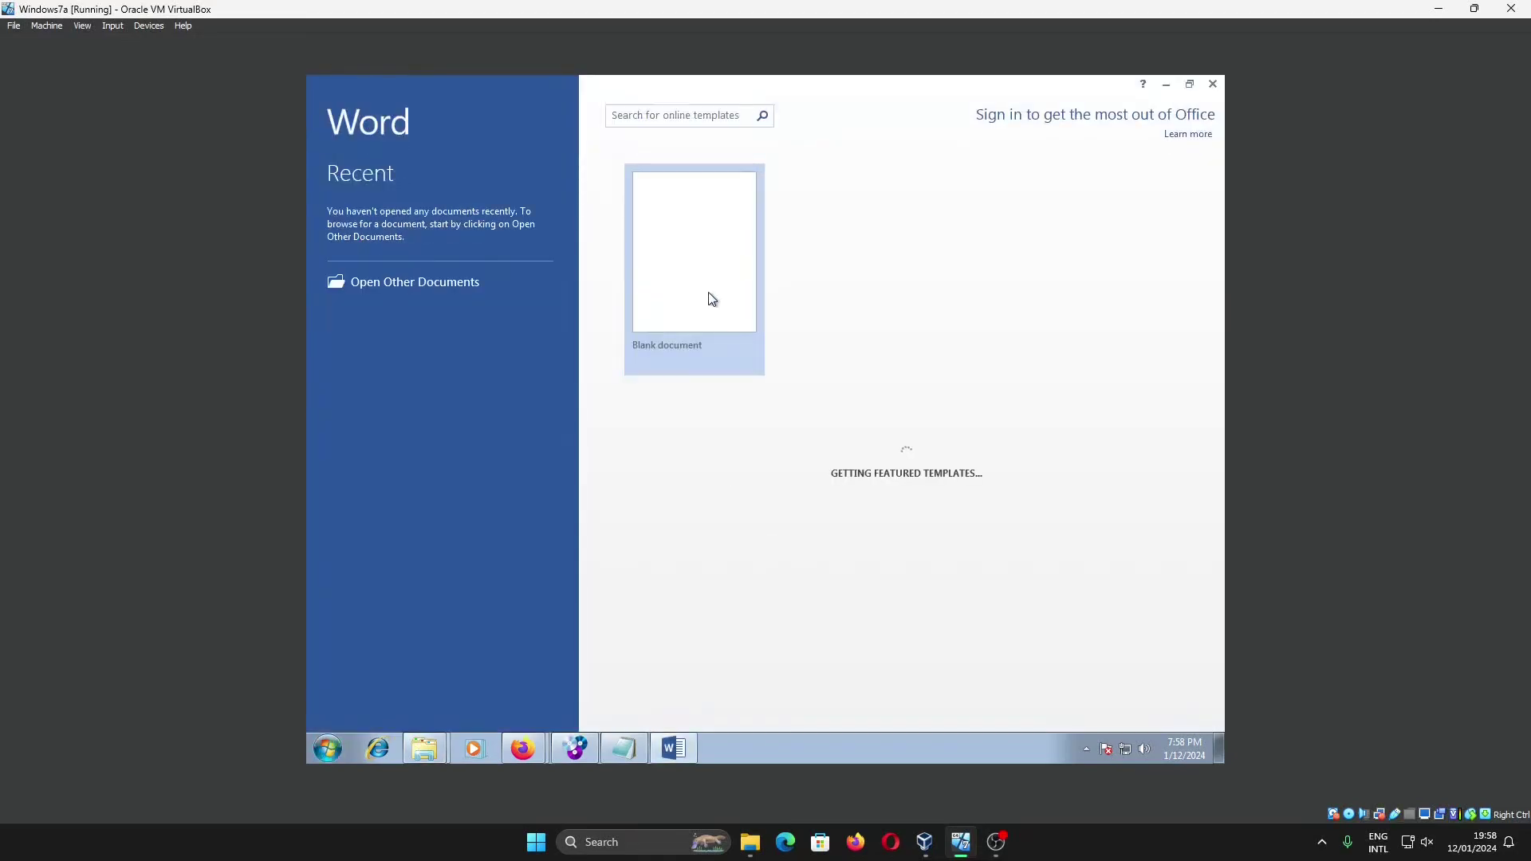
{"action": "left_click", "coordinate": [712, 299]}
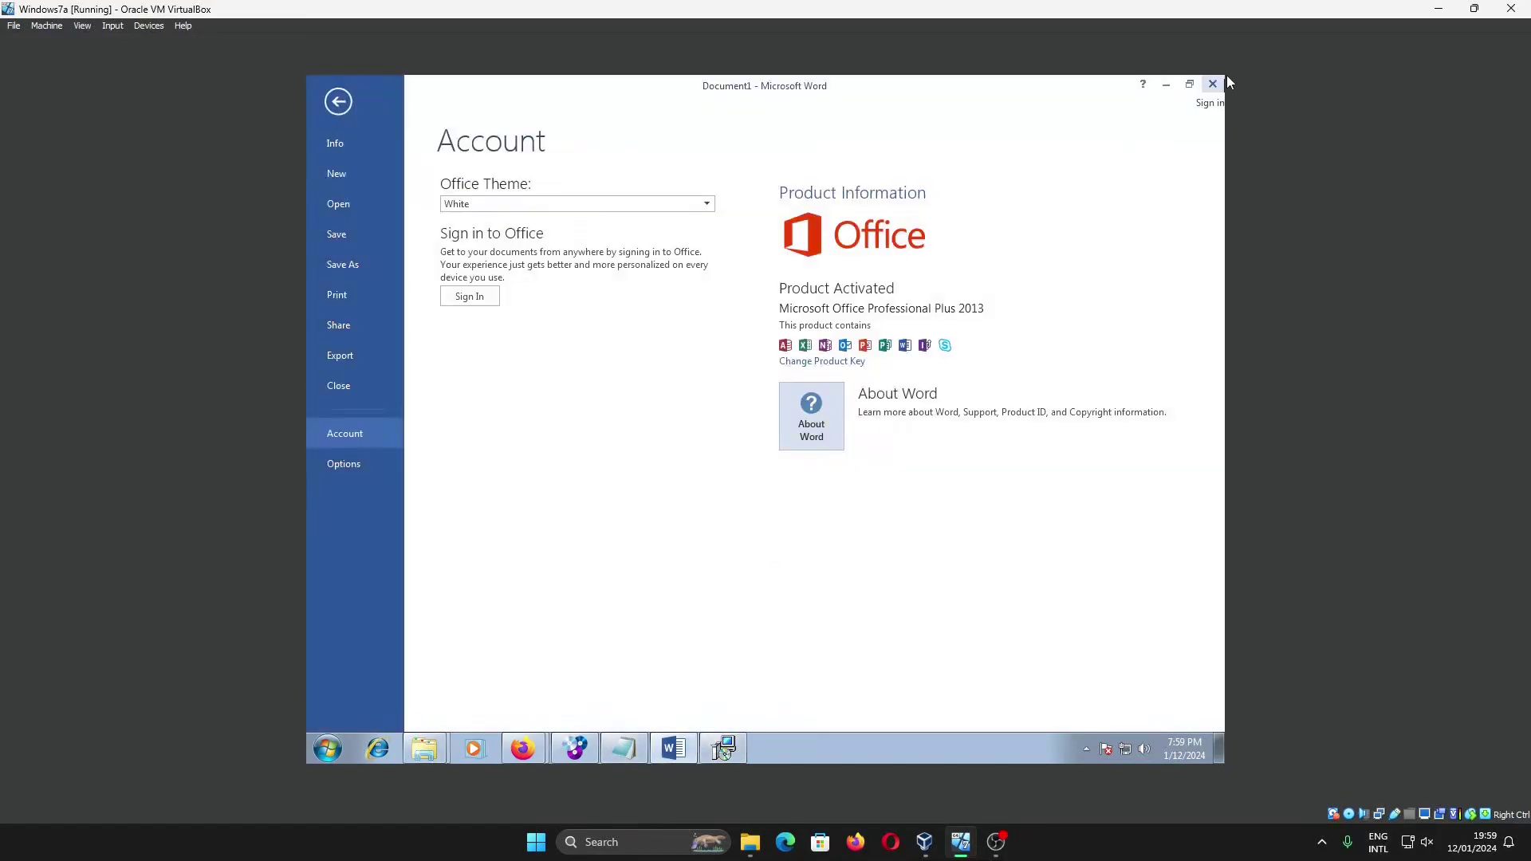
{"action": "left_click", "coordinate": [1213, 84]}
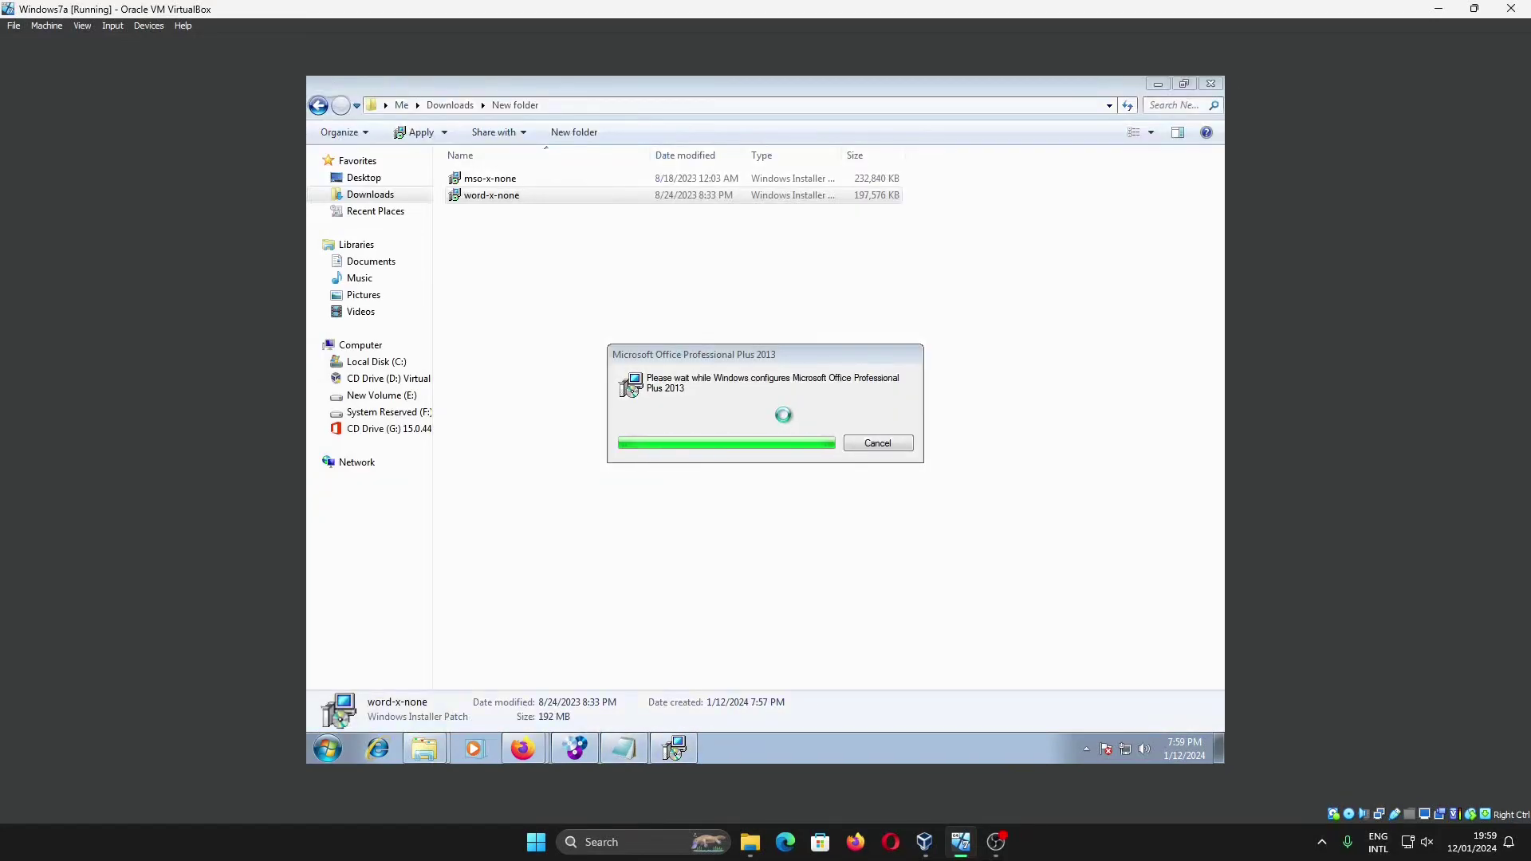
Step: Launch Word 2013 with a blank document and open the About Word information from the account page to check the version
{"action": "left_click", "coordinate": [327, 749]}
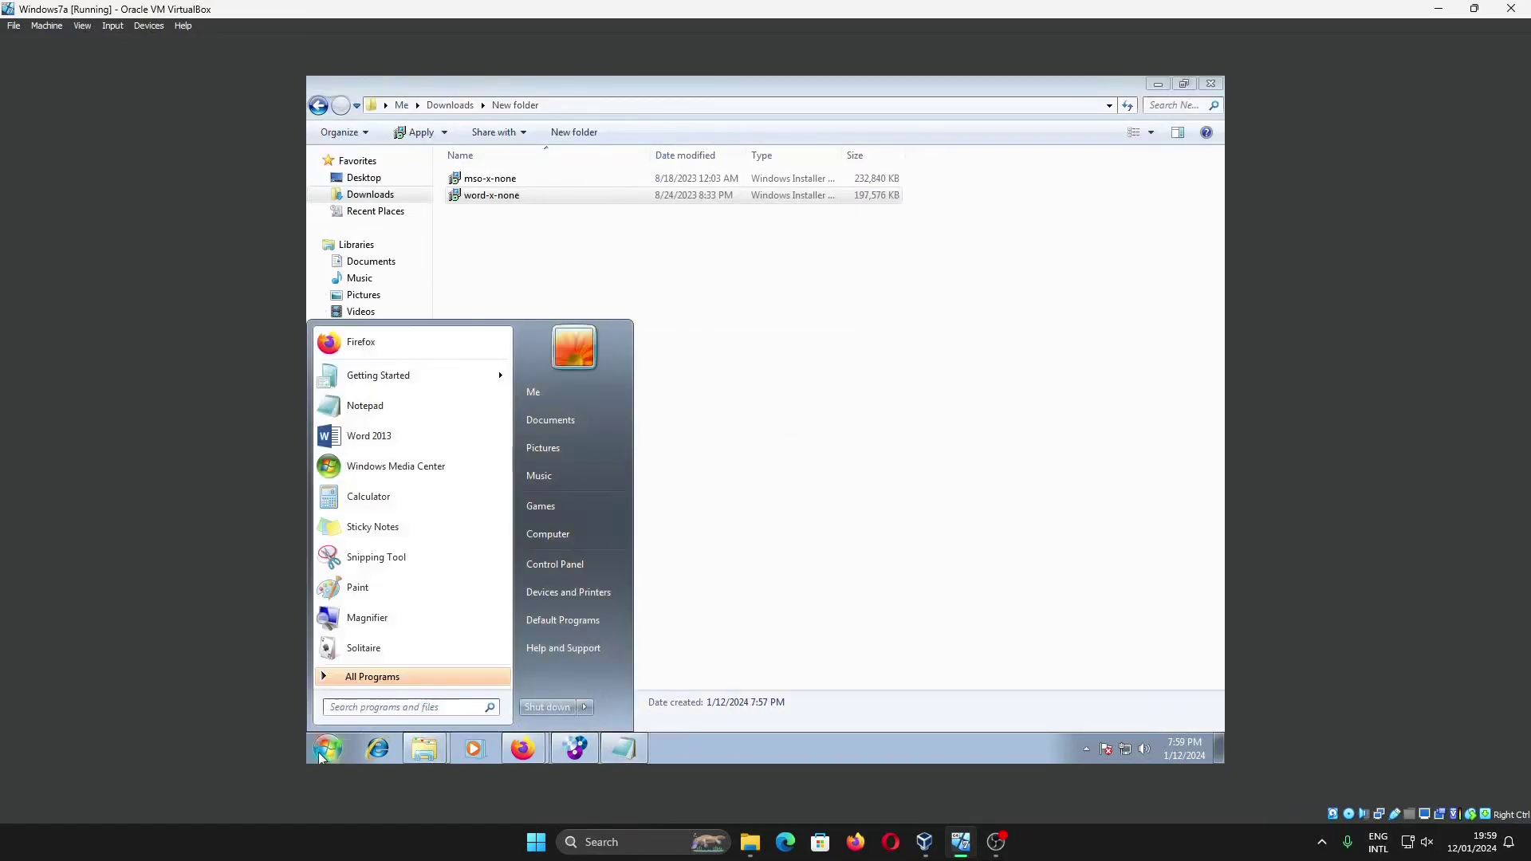
{"action": "left_click", "coordinate": [455, 437]}
{"action": "left_click", "coordinate": [673, 295]}
{"action": "left_click", "coordinate": [322, 85]}
{"action": "left_click", "coordinate": [585, 81]}
{"action": "left_click", "coordinate": [342, 107]}
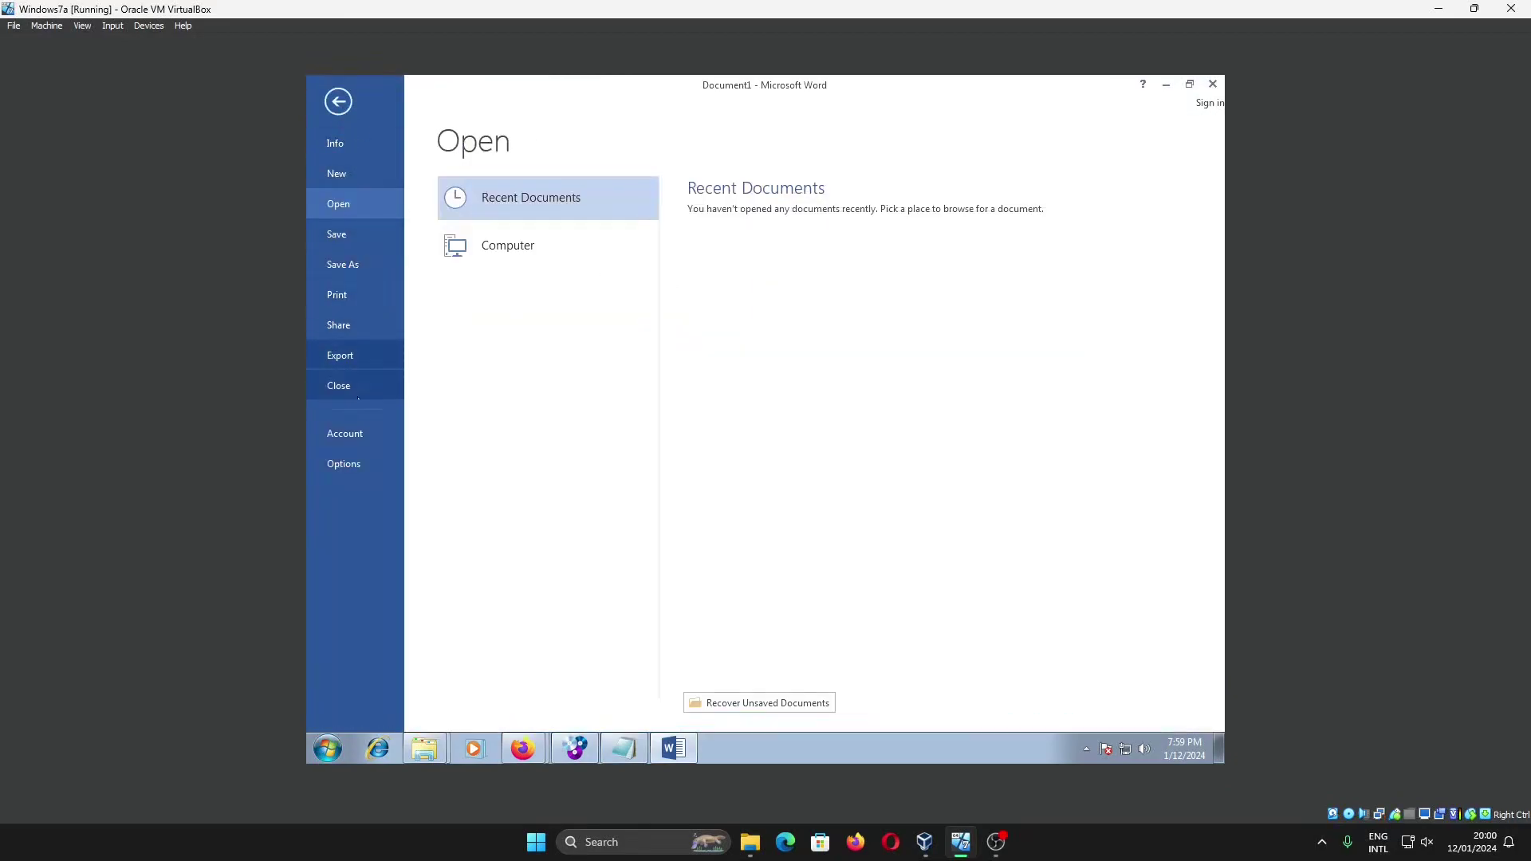
{"action": "left_click", "coordinate": [345, 432]}
{"action": "left_click", "coordinate": [811, 415]}
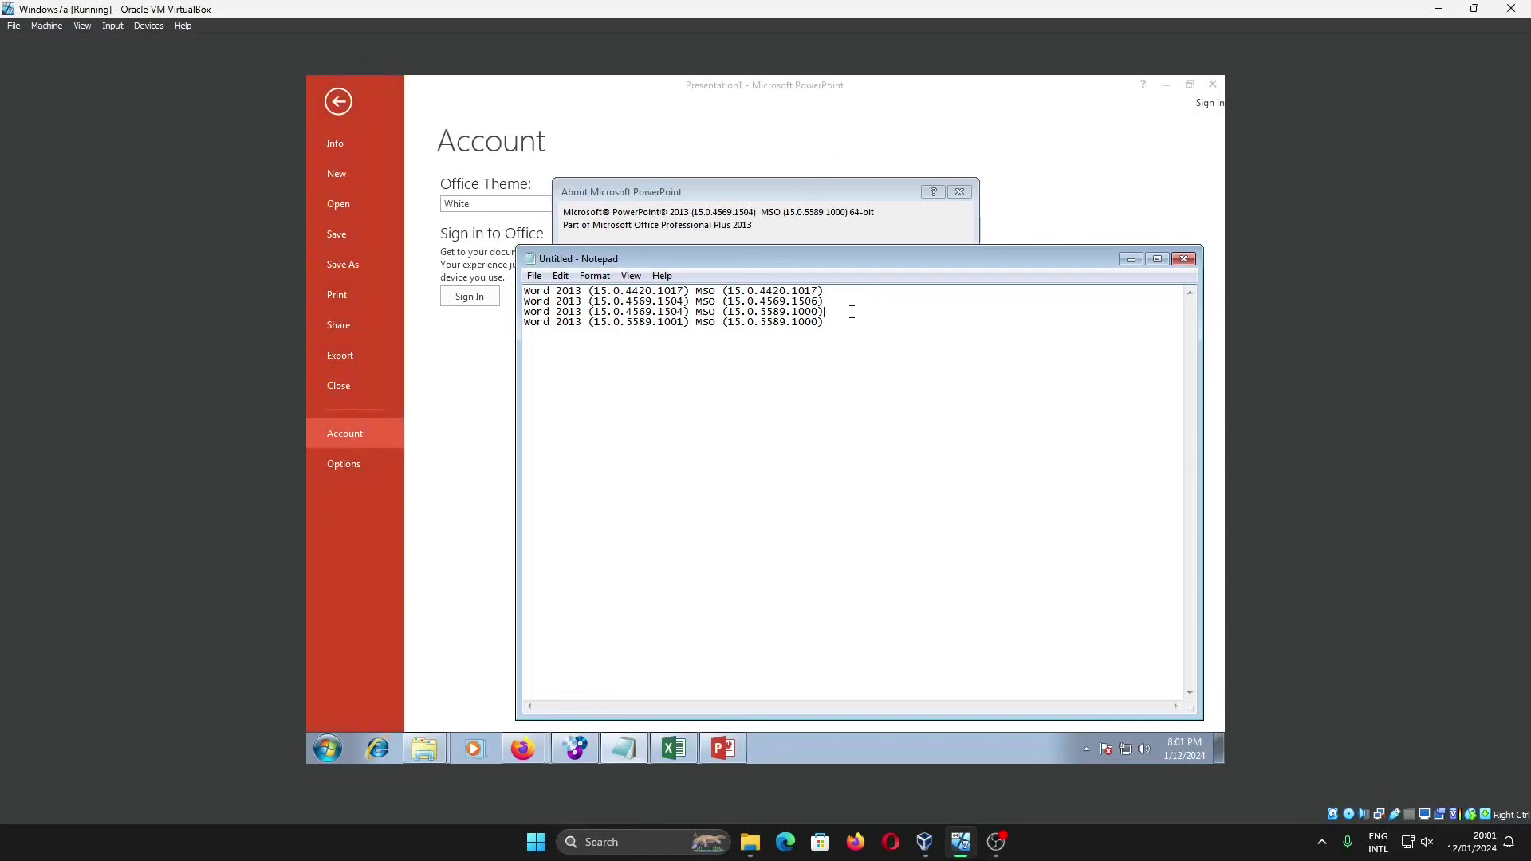
Step: Record ppt 2013 (15.0.4569.1504) and xls 2013 (15.0.4569.1504), both with MSO (15.0.5589.1000), below the Word versions in the Notepad list
{"action": "key", "text": "Return"}
{"action": "left_click_drag", "start_coordinate": [824, 312], "coordinate": [527, 313]}
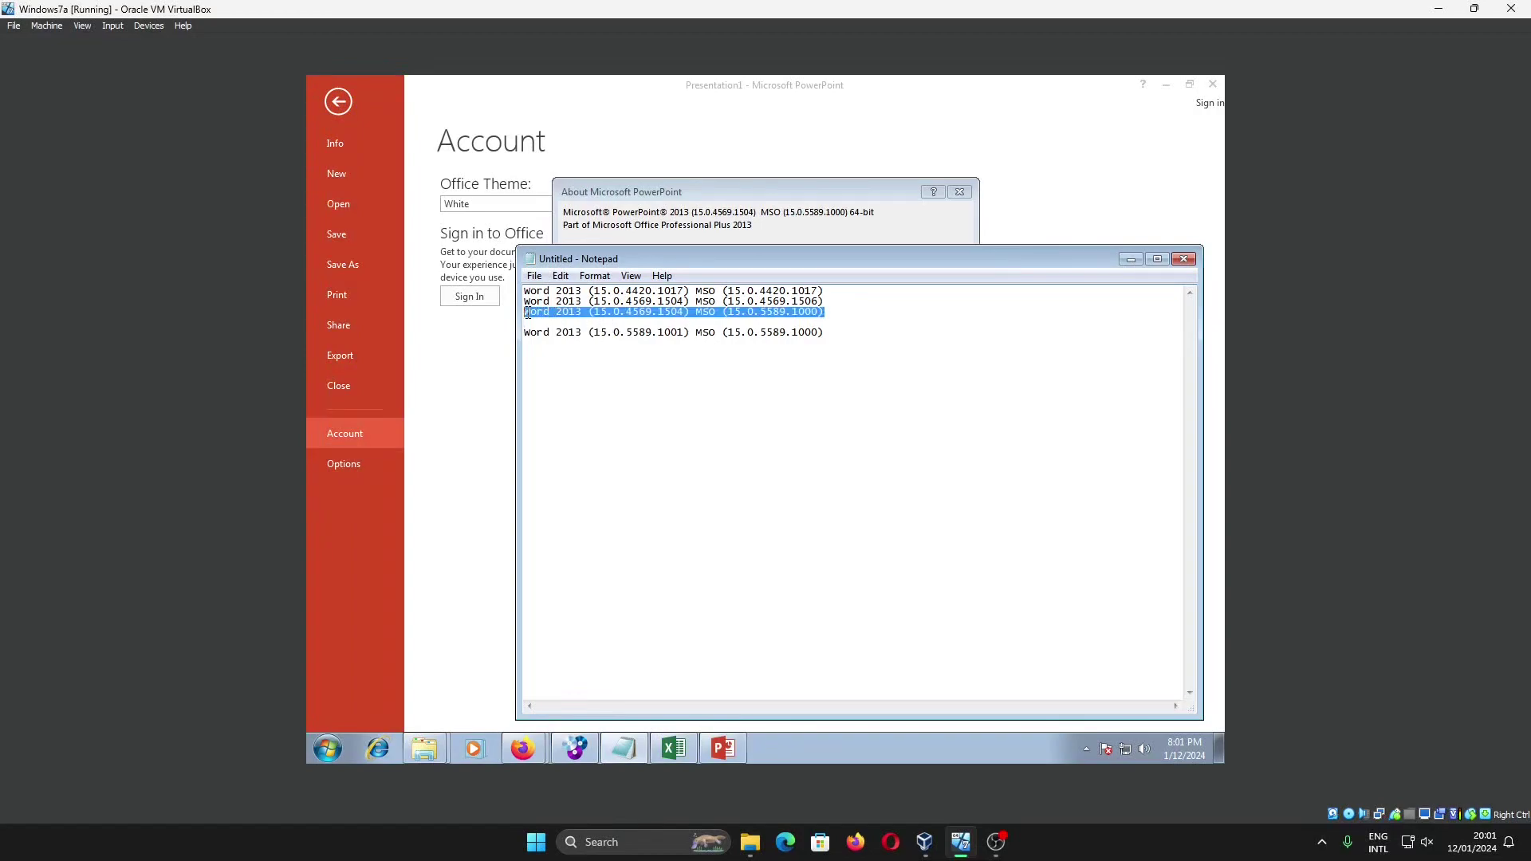
{"action": "left_click", "coordinate": [892, 330]}
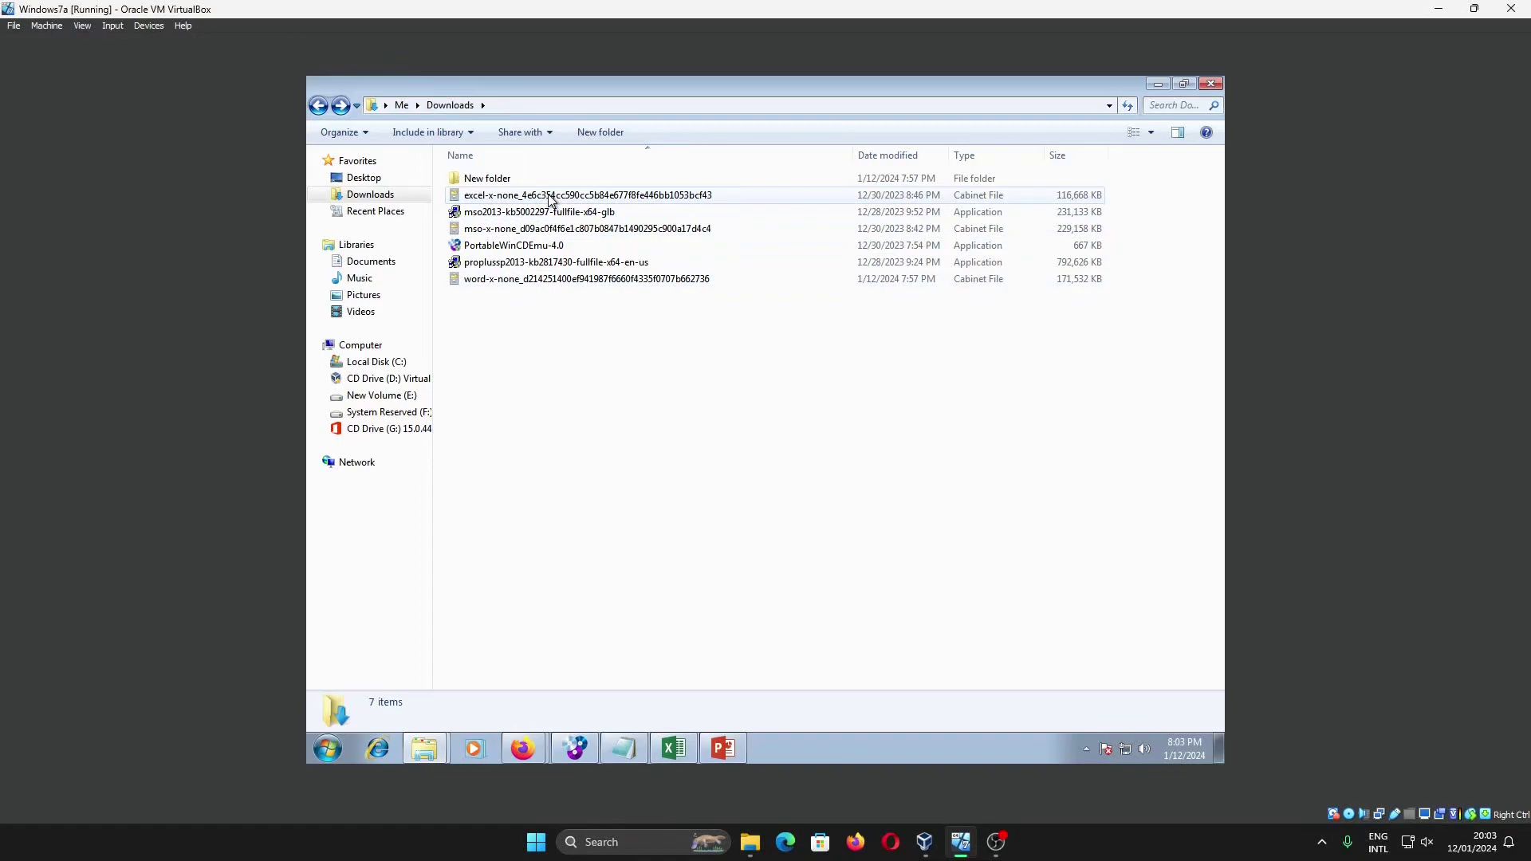
Step: Extract the excel-x-none Windows Installer Patch from the Excel cabinet in Downloads into New folder
{"action": "double_click", "coordinate": [549, 199]}
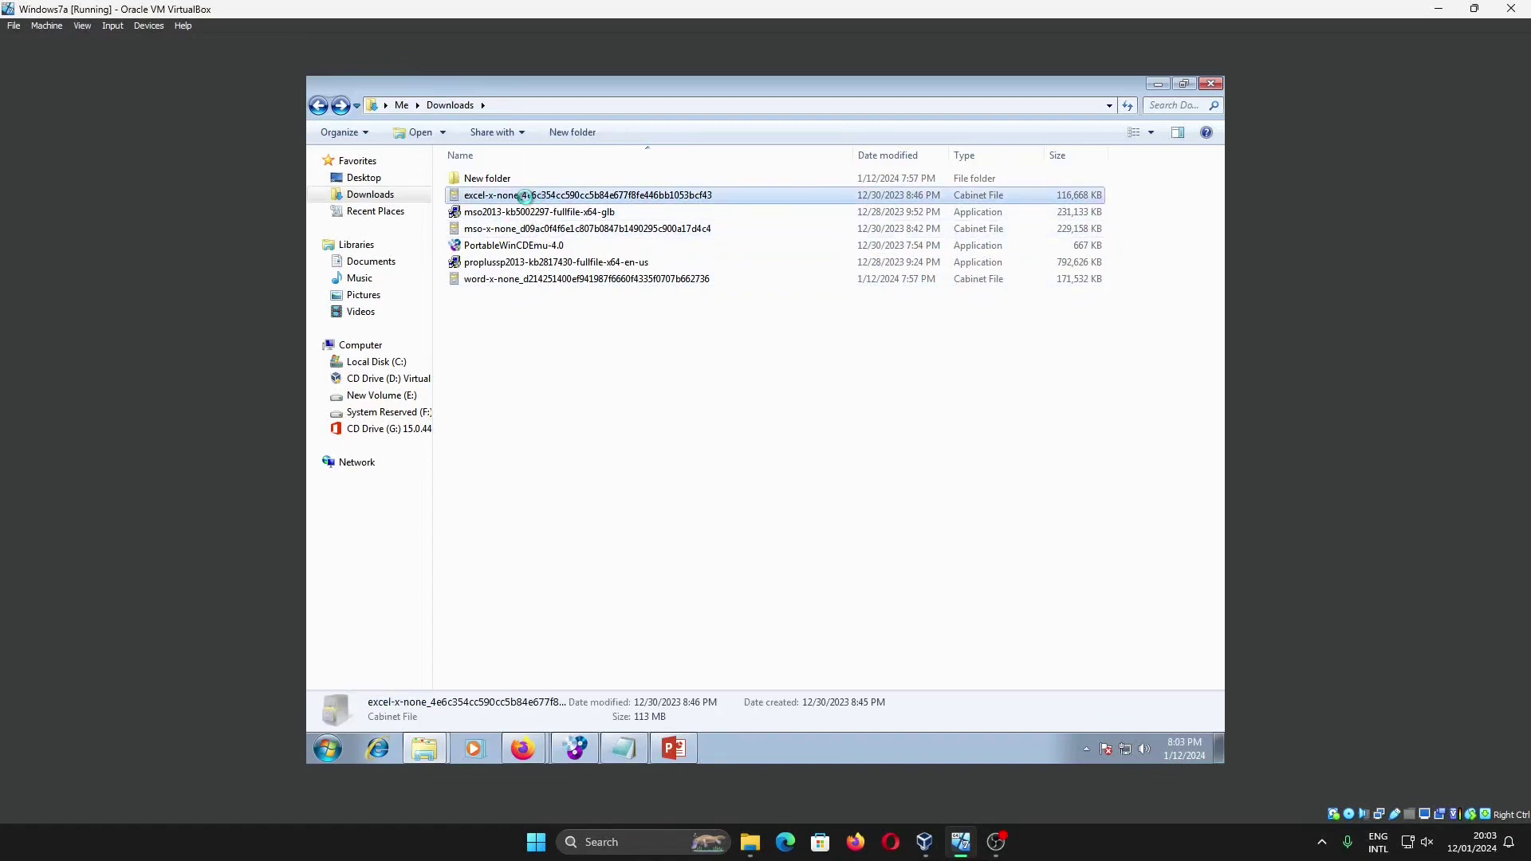
{"action": "double_click", "coordinate": [528, 174]}
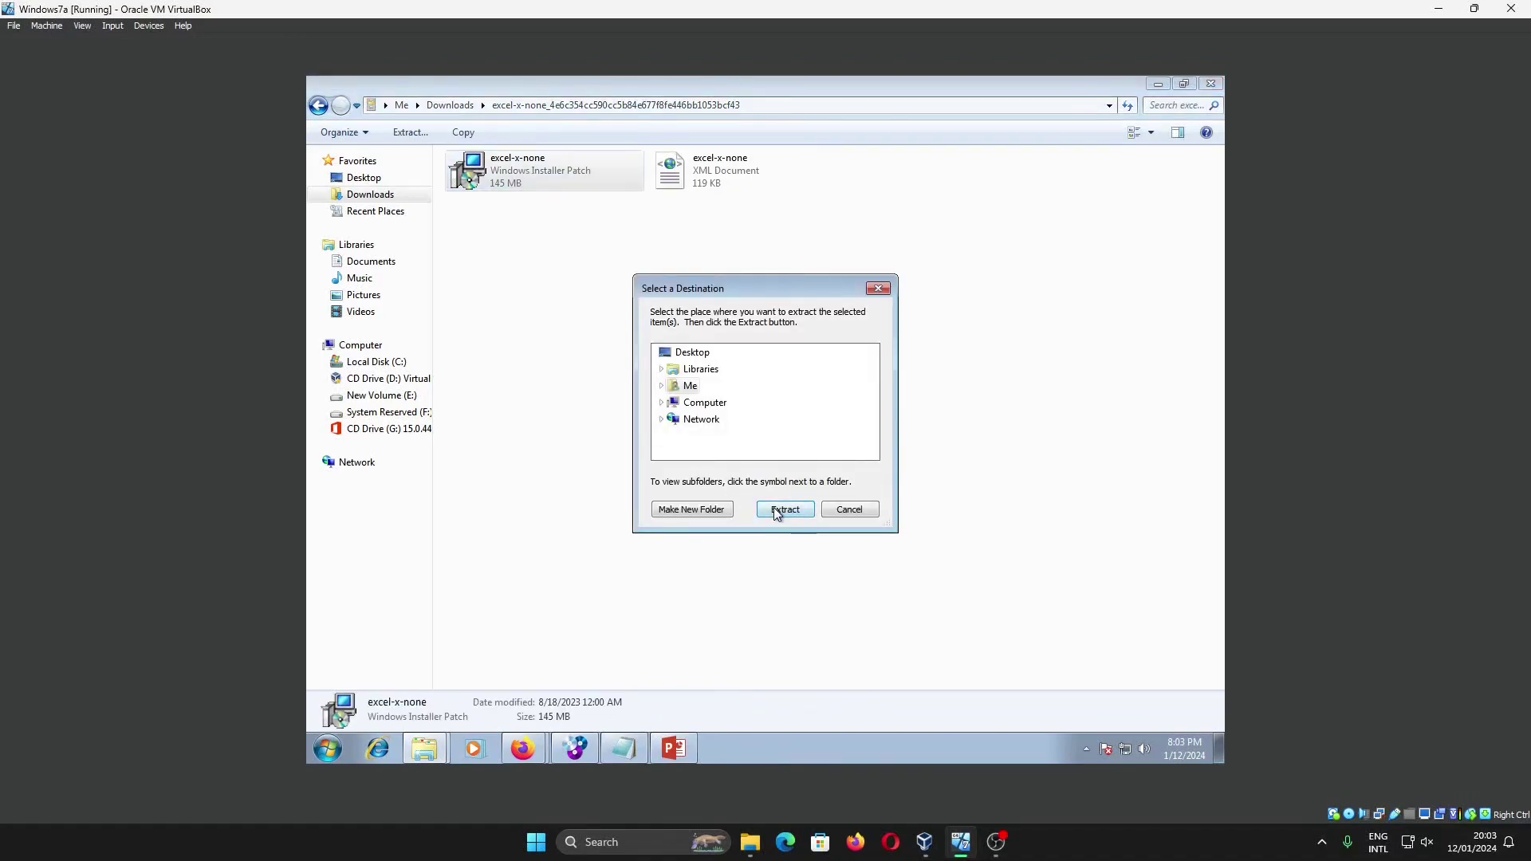
{"action": "left_click", "coordinate": [661, 386]}
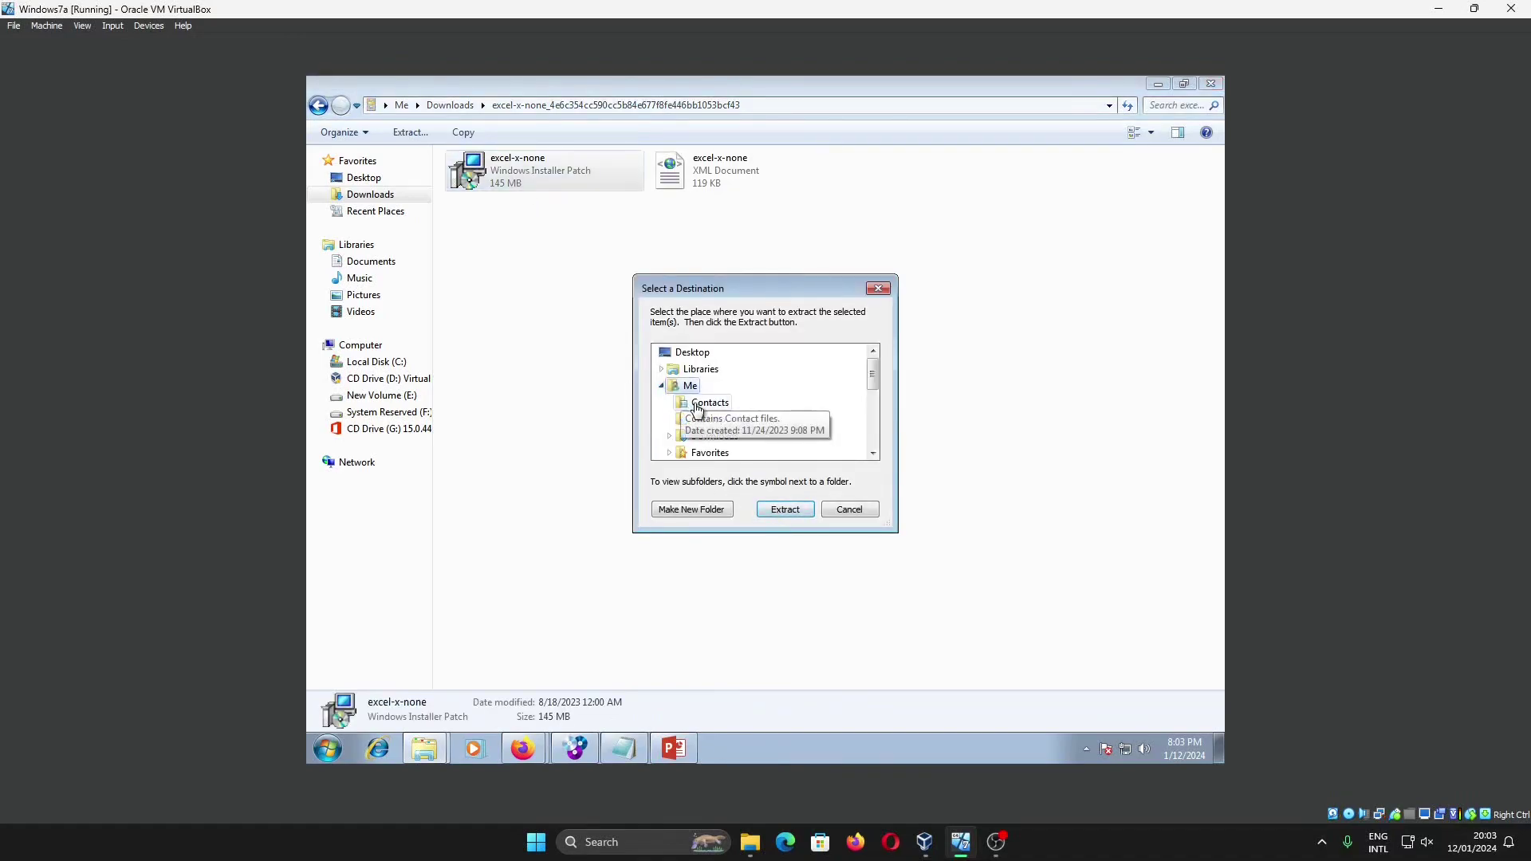
{"action": "scroll", "coordinate": [692, 411], "scroll_direction": "down", "scroll_amount": 1}
{"action": "left_click", "coordinate": [669, 386]}
{"action": "left_click", "coordinate": [718, 404]}
{"action": "left_click", "coordinate": [785, 509]}
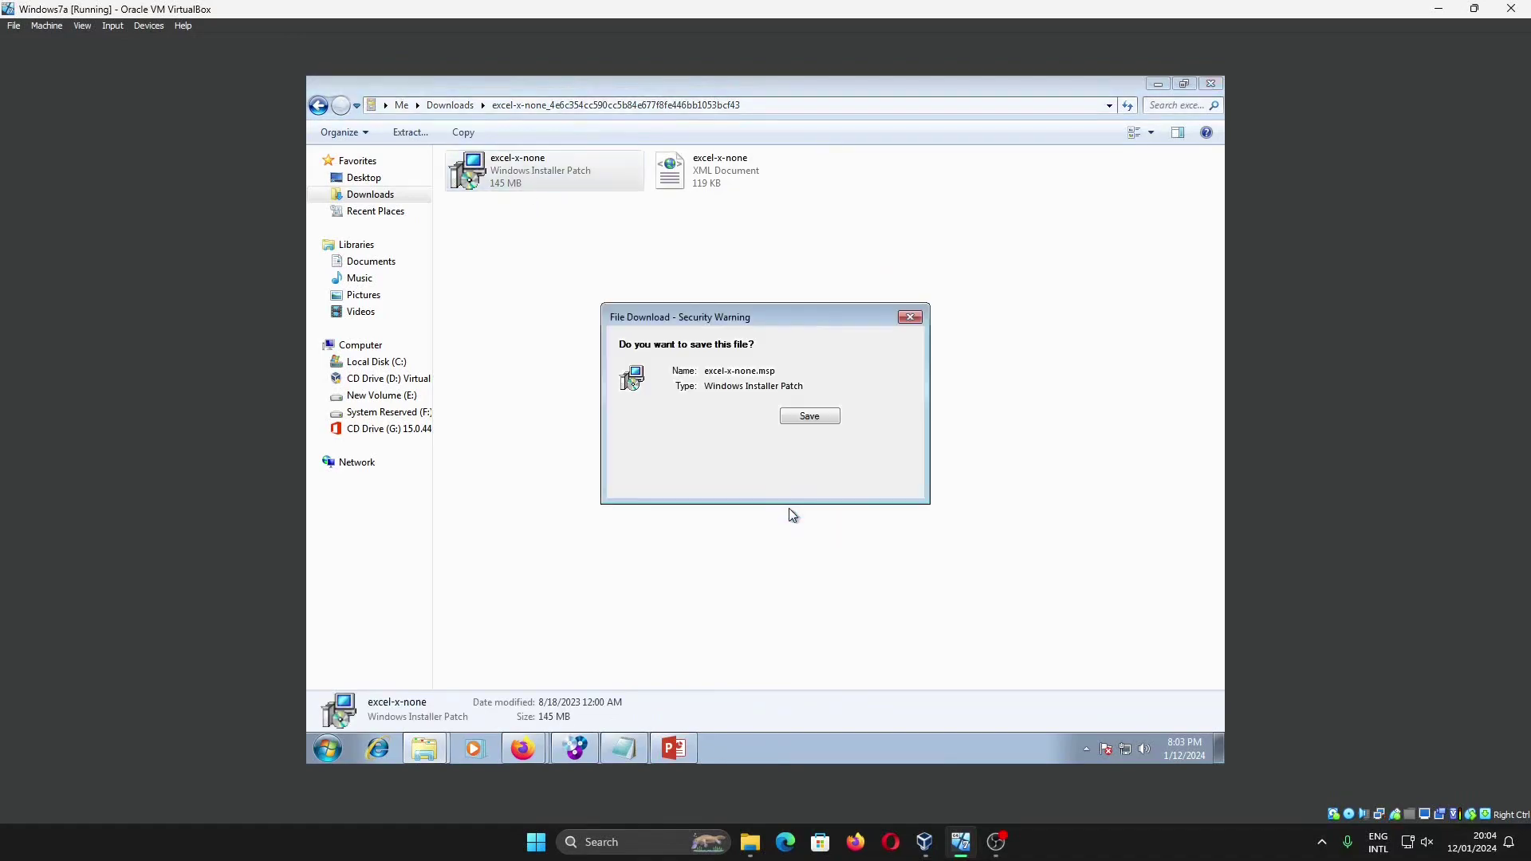
{"action": "left_click", "coordinate": [807, 416]}
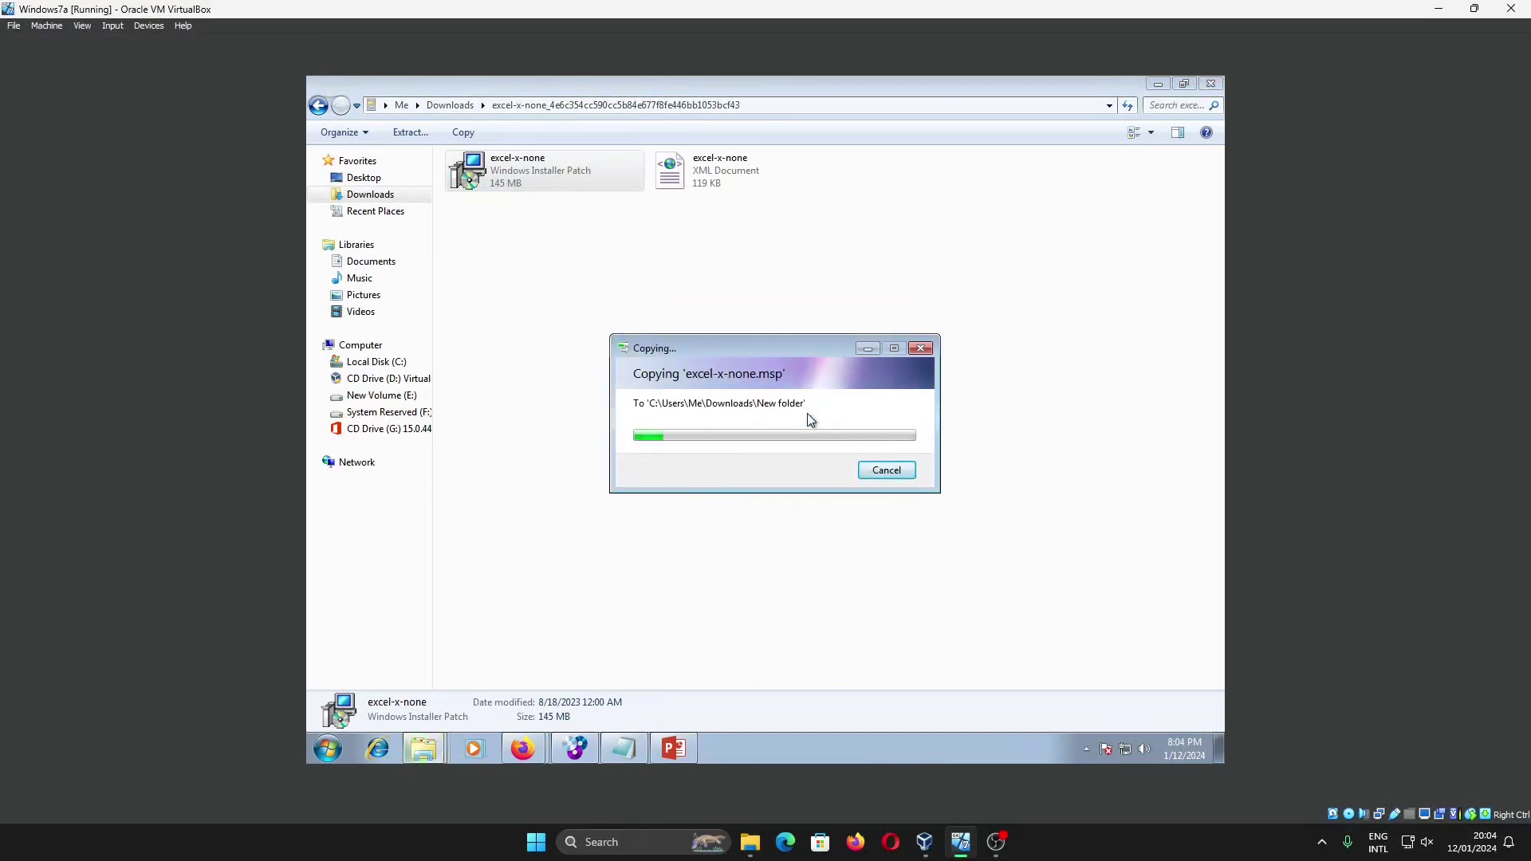
Step: Run the excel-x-none patch from New folder in Downloads and allow it to make changes to the computer
{"action": "left_click", "coordinate": [378, 195]}
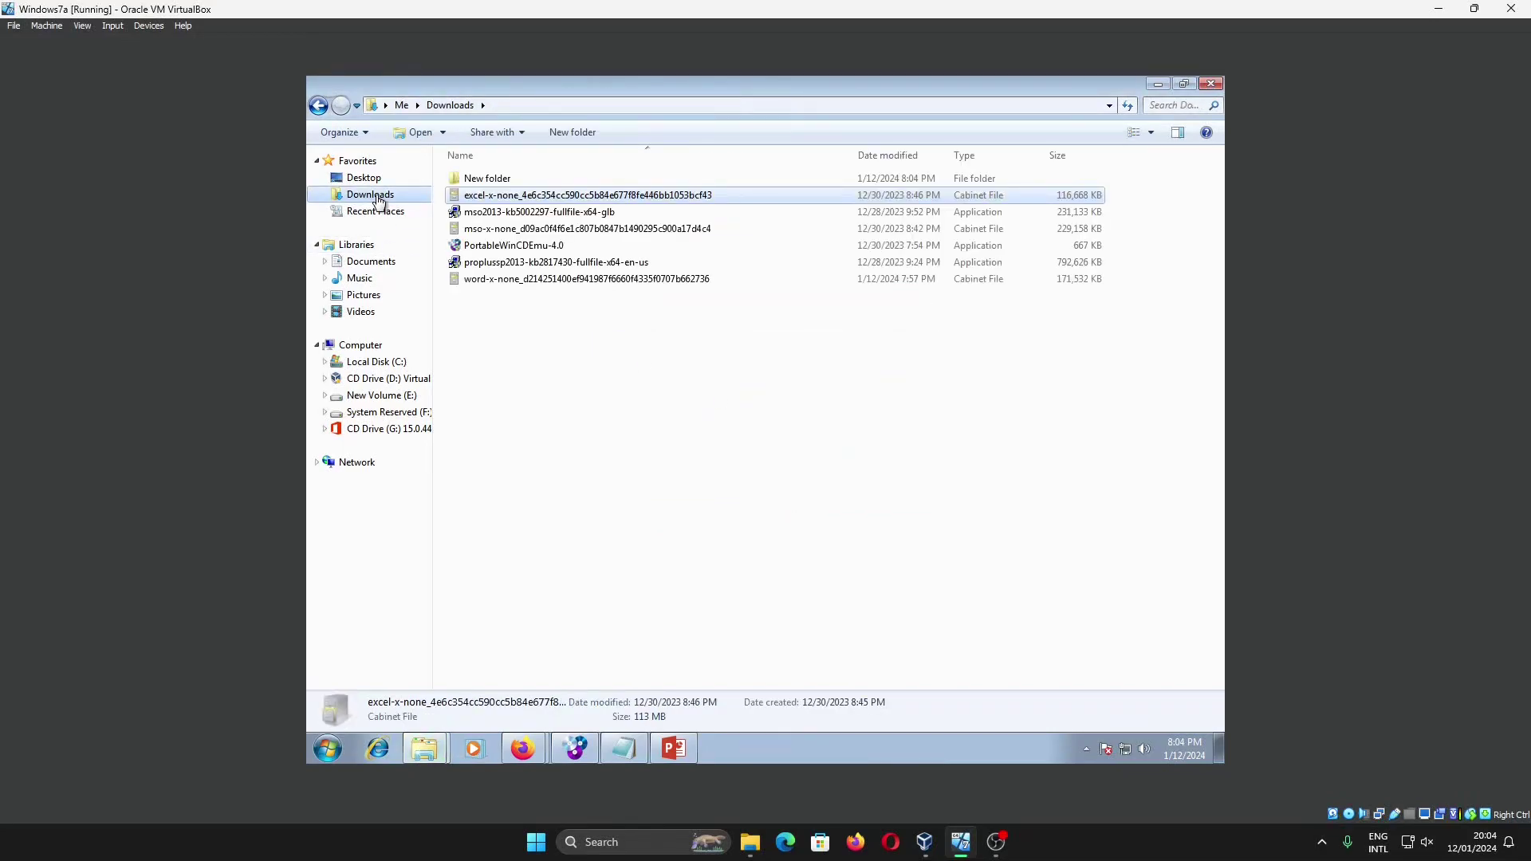
{"action": "double_click", "coordinate": [484, 178]}
{"action": "double_click", "coordinate": [490, 180]}
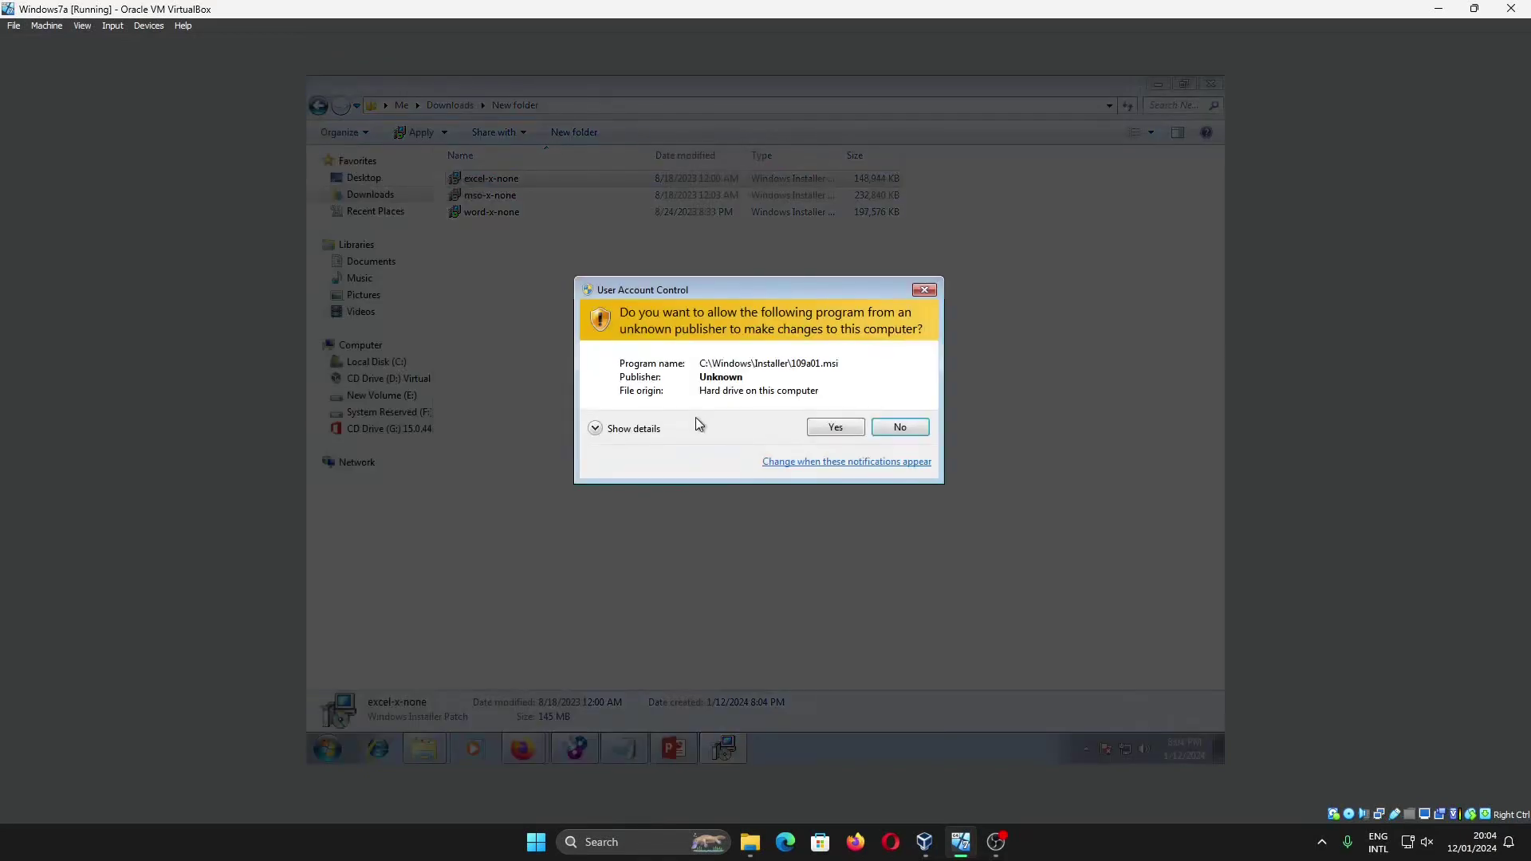
{"action": "left_click", "coordinate": [831, 428]}
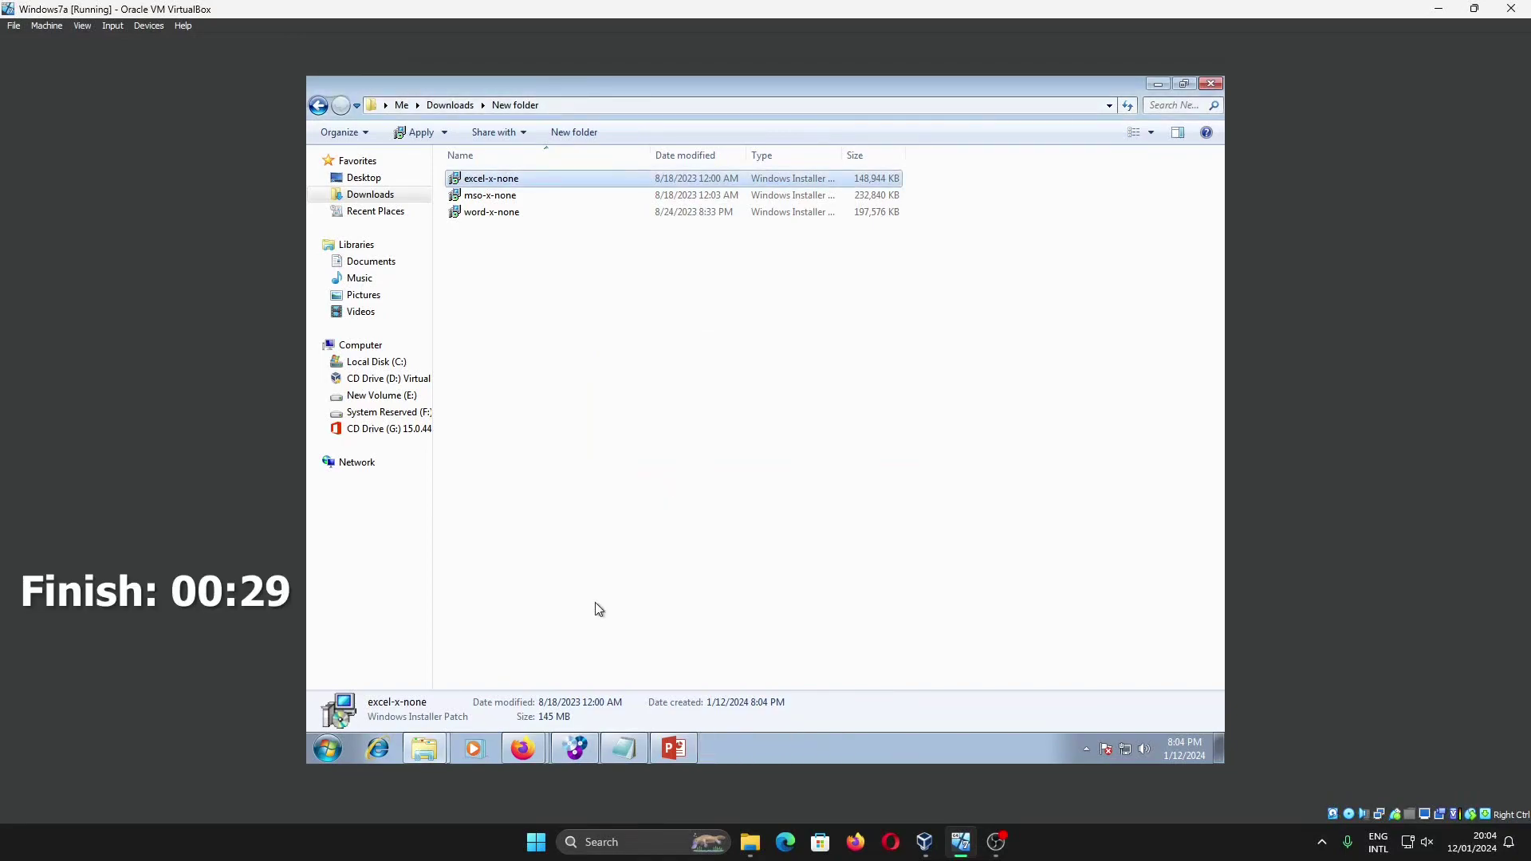
Step: Download the cabinet file of Security Update for Microsoft PowerPoint 2013 (KB5002399) 64-Bit Edition from the Update Catalog
{"action": "mouse_move", "coordinate": [524, 746]}
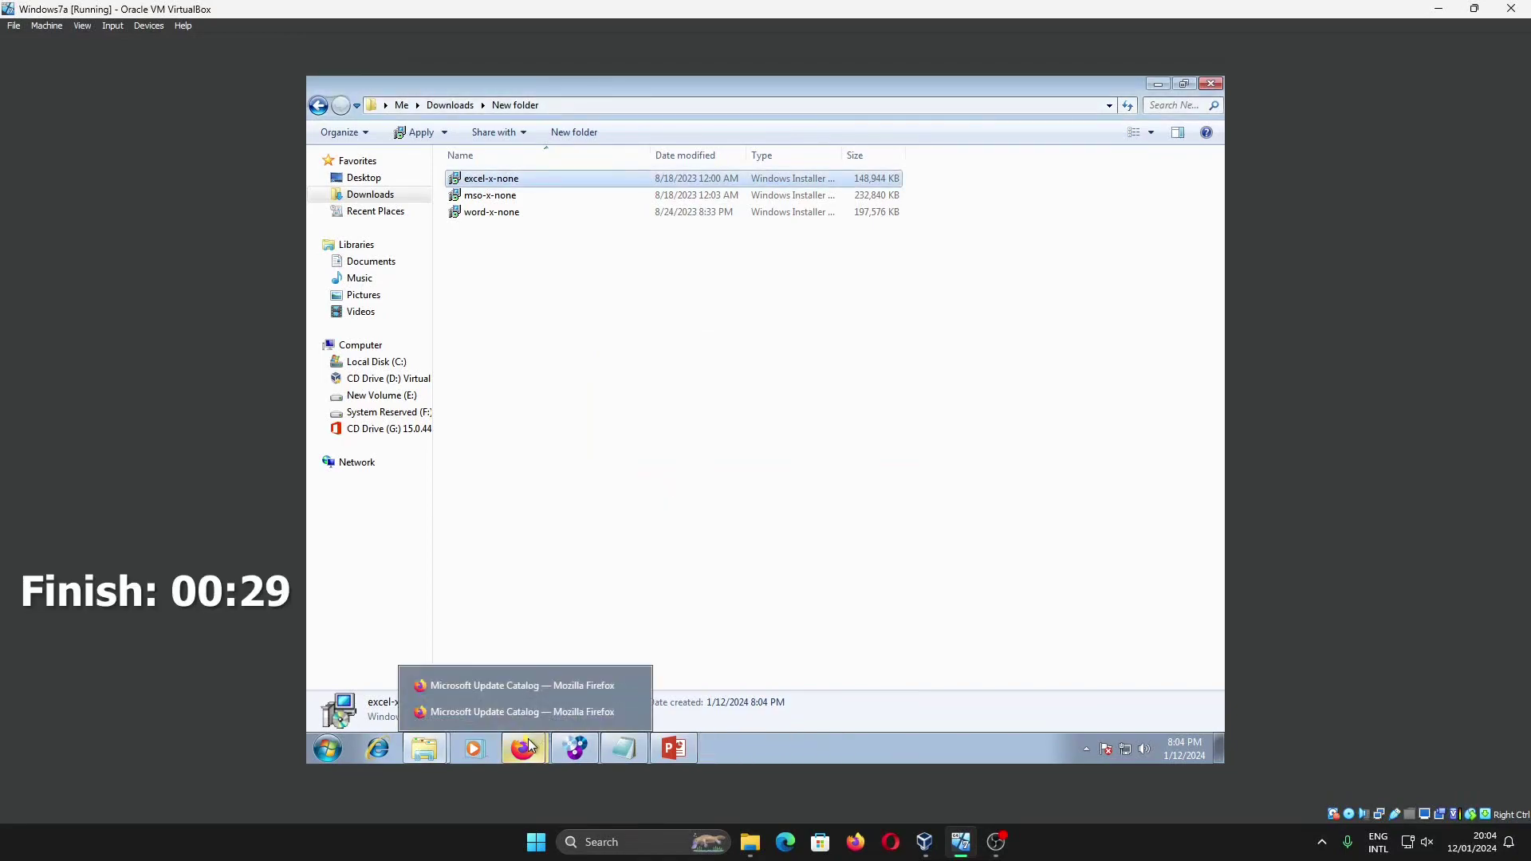
{"action": "left_click", "coordinate": [510, 686]}
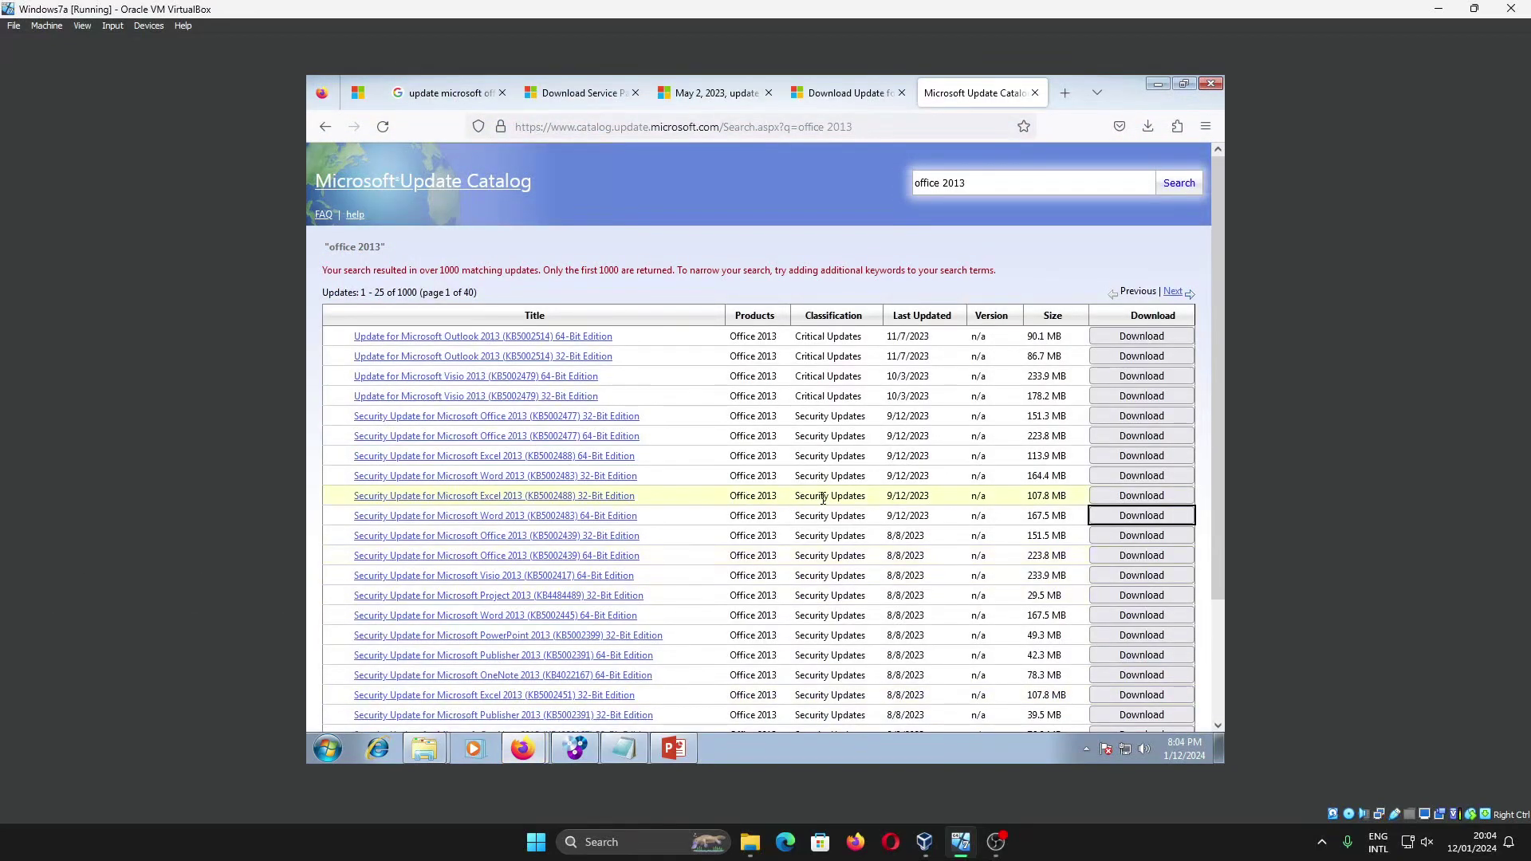
{"action": "scroll", "coordinate": [823, 497], "scroll_direction": "down", "scroll_amount": 3}
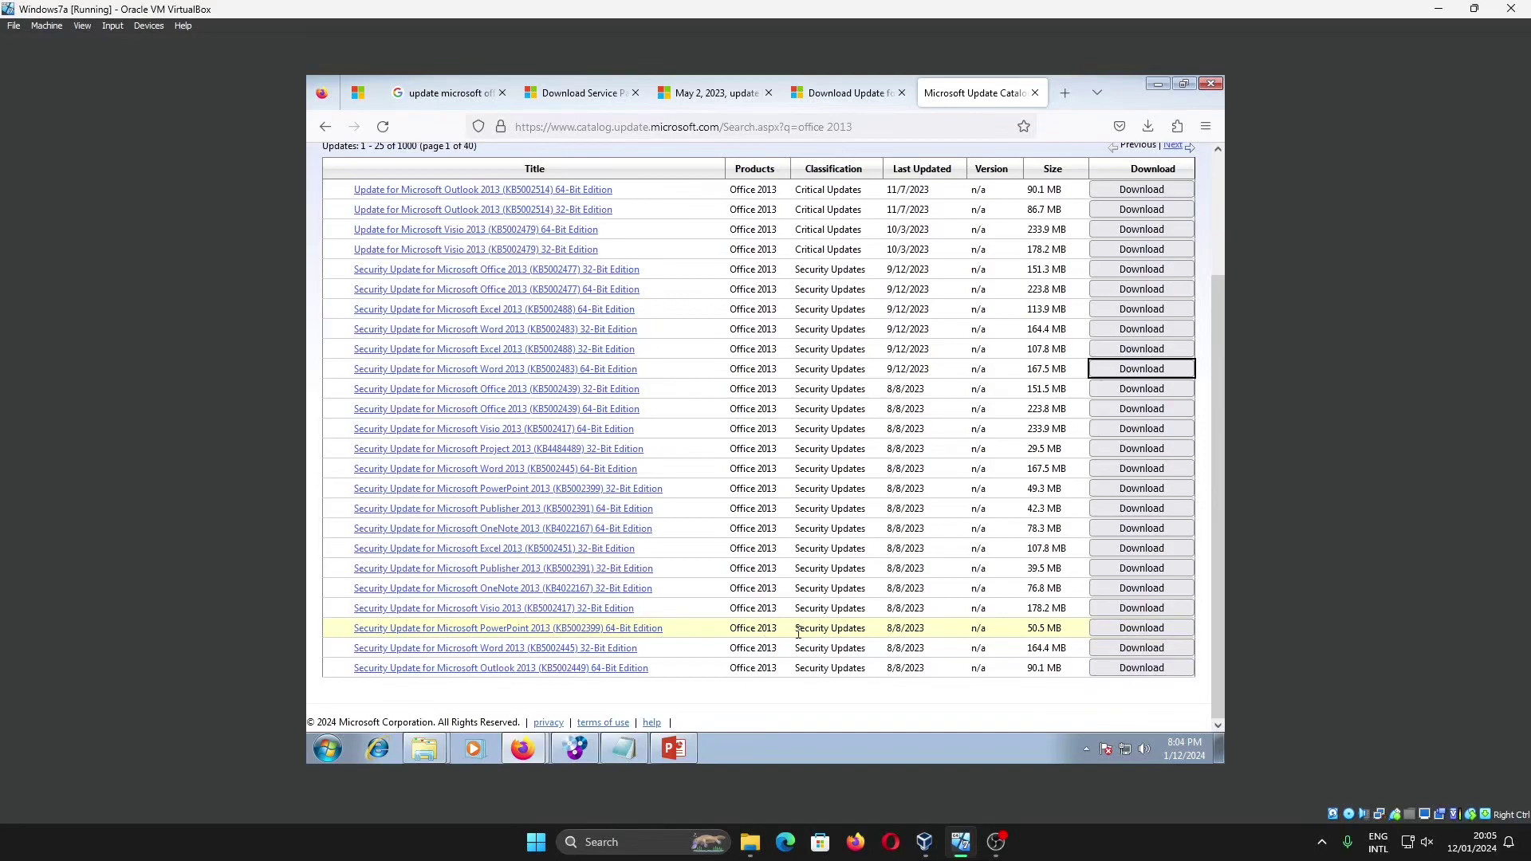
{"action": "left_click", "coordinate": [1121, 628]}
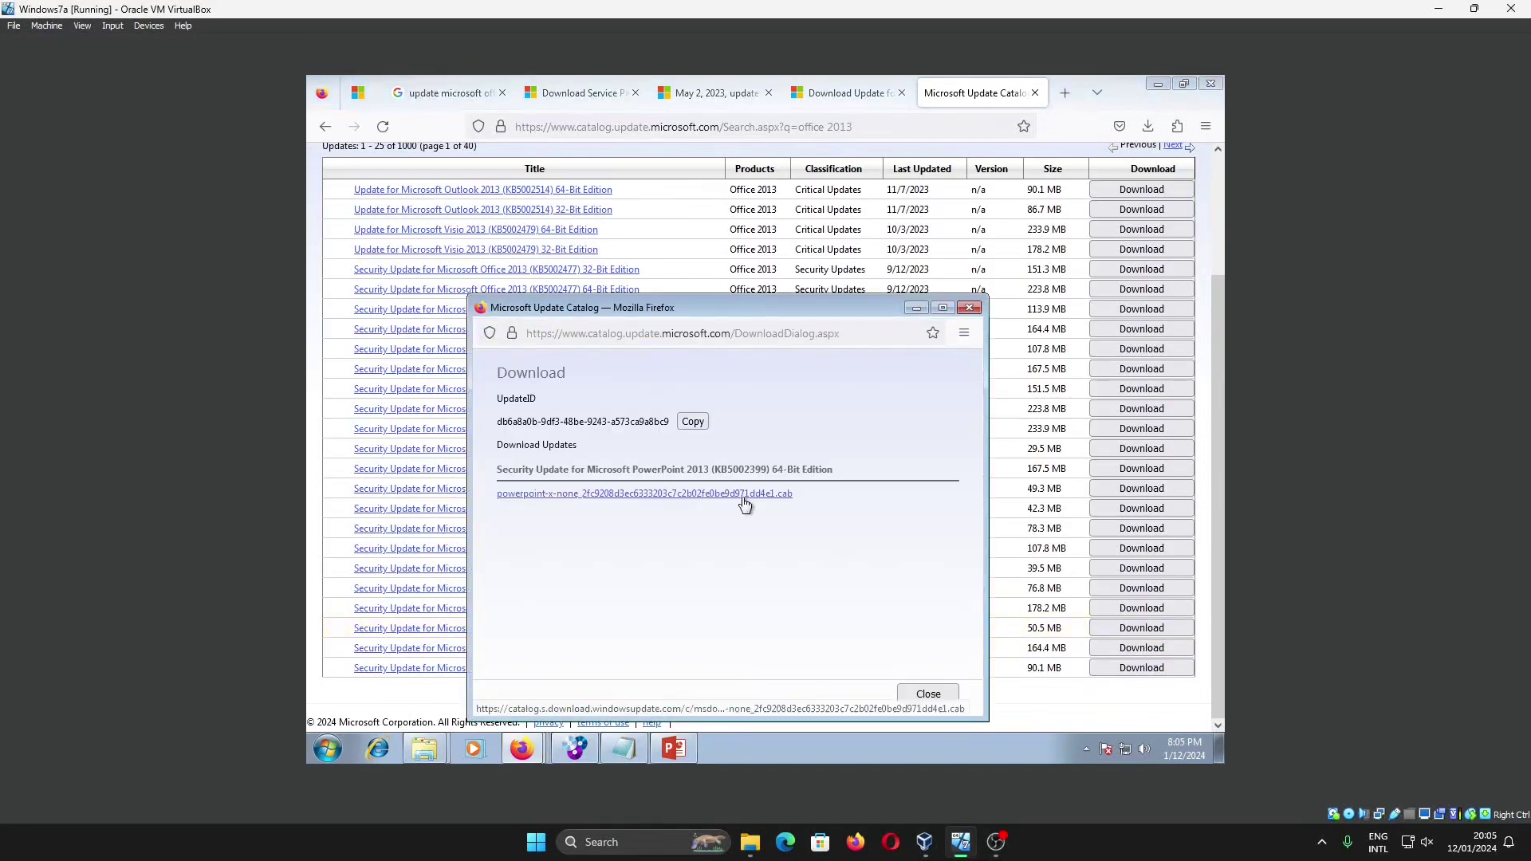
{"action": "left_click", "coordinate": [745, 502]}
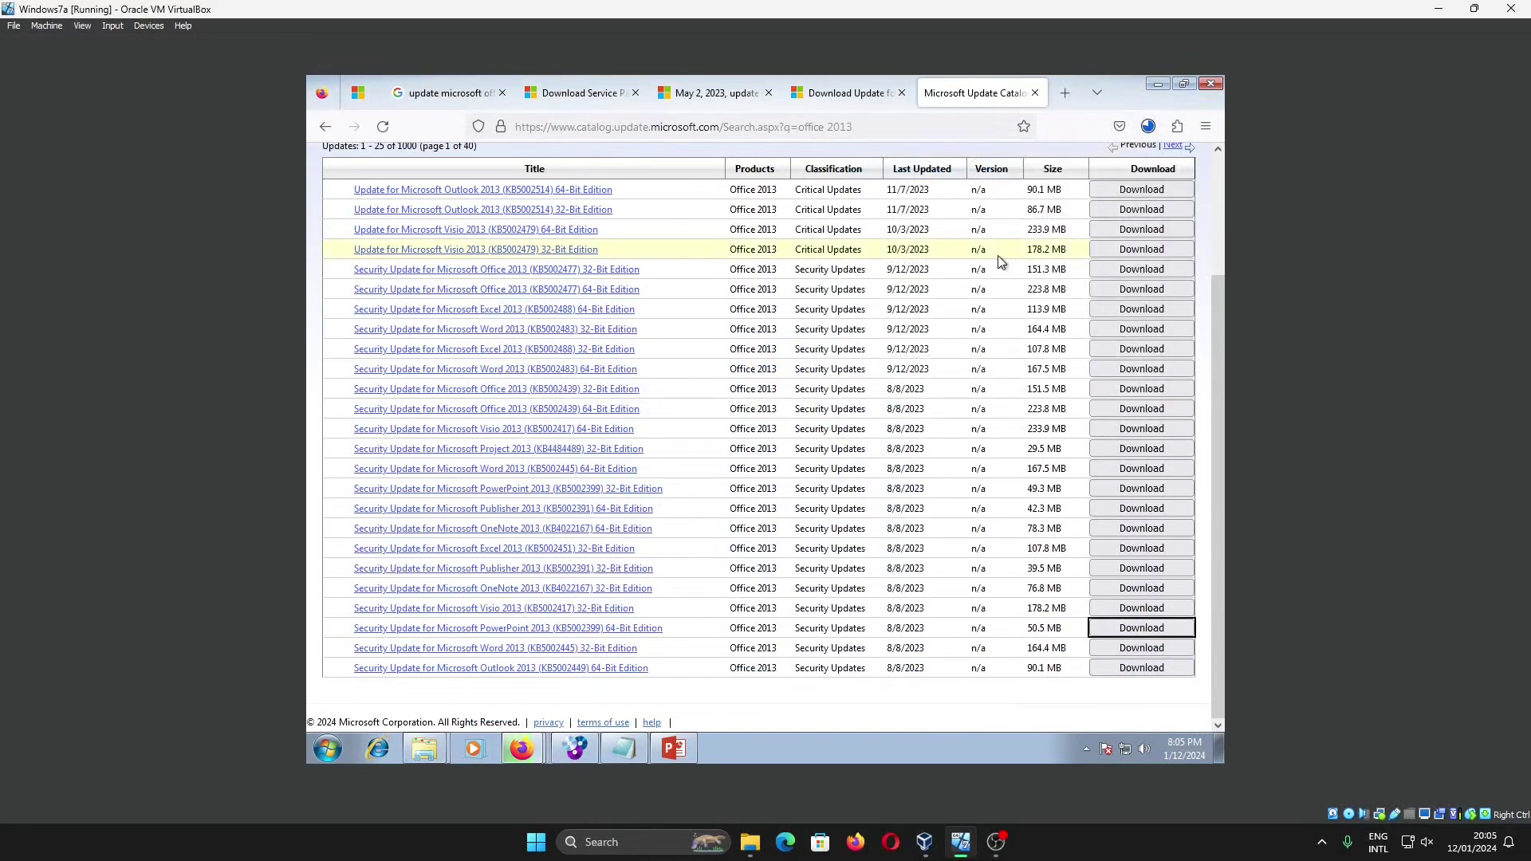
Step: Extract the powerpoint-x-none Windows Installer Patch from the downloaded PowerPoint cabinet into New folder in Downloads
{"action": "left_click", "coordinate": [425, 748]}
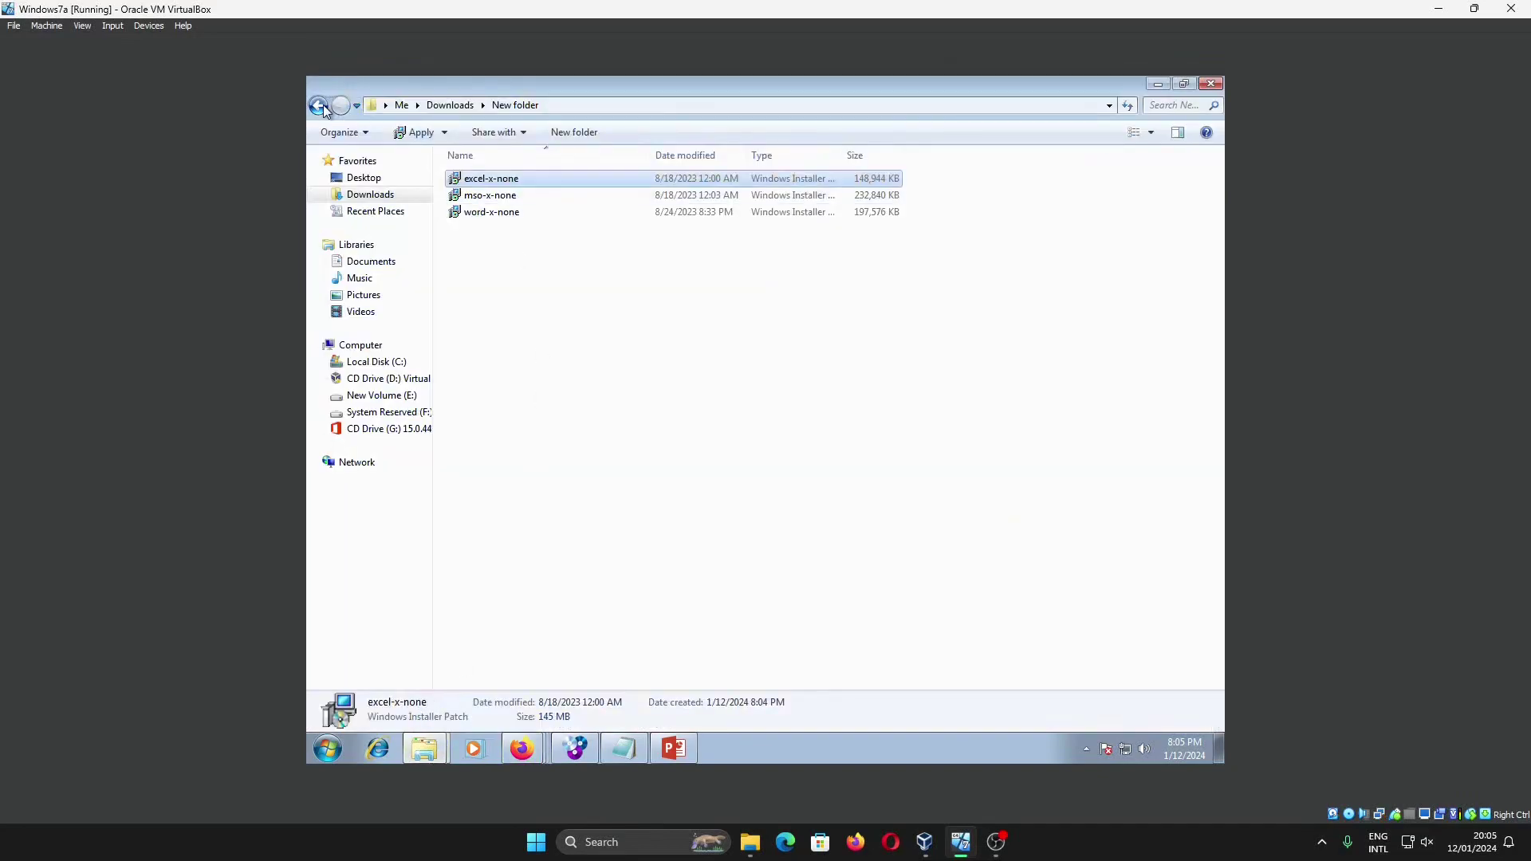
{"action": "left_click", "coordinate": [323, 106]}
{"action": "double_click", "coordinate": [530, 260]}
{"action": "double_click", "coordinate": [737, 172]}
{"action": "left_click", "coordinate": [664, 387]}
{"action": "left_click", "coordinate": [700, 437]}
{"action": "left_click", "coordinate": [784, 508]}
{"action": "left_click", "coordinate": [809, 417]}
{"action": "left_click", "coordinate": [373, 196]}
Step: Close the open PowerPoint presentation and run the powerpoint-x-none patch from New folder in Downloads
{"action": "mouse_move", "coordinate": [674, 760]}
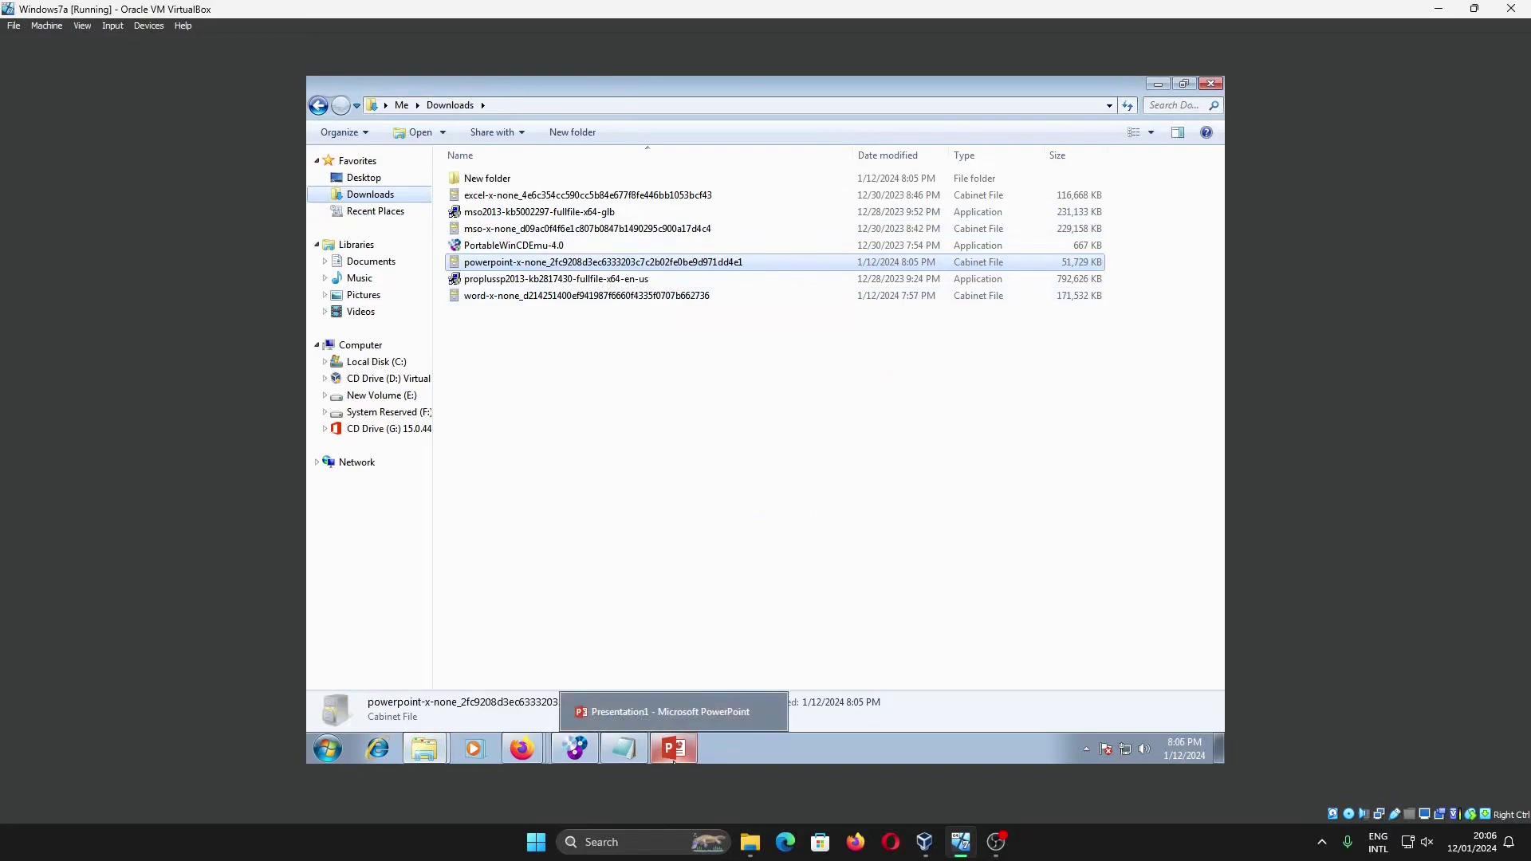
{"action": "left_click", "coordinate": [674, 756]}
{"action": "left_click", "coordinate": [930, 519]}
{"action": "left_click", "coordinate": [1210, 84]}
{"action": "double_click", "coordinate": [622, 263]}
{"action": "left_click", "coordinate": [319, 105]}
{"action": "double_click", "coordinate": [499, 178]}
{"action": "double_click", "coordinate": [510, 212]}
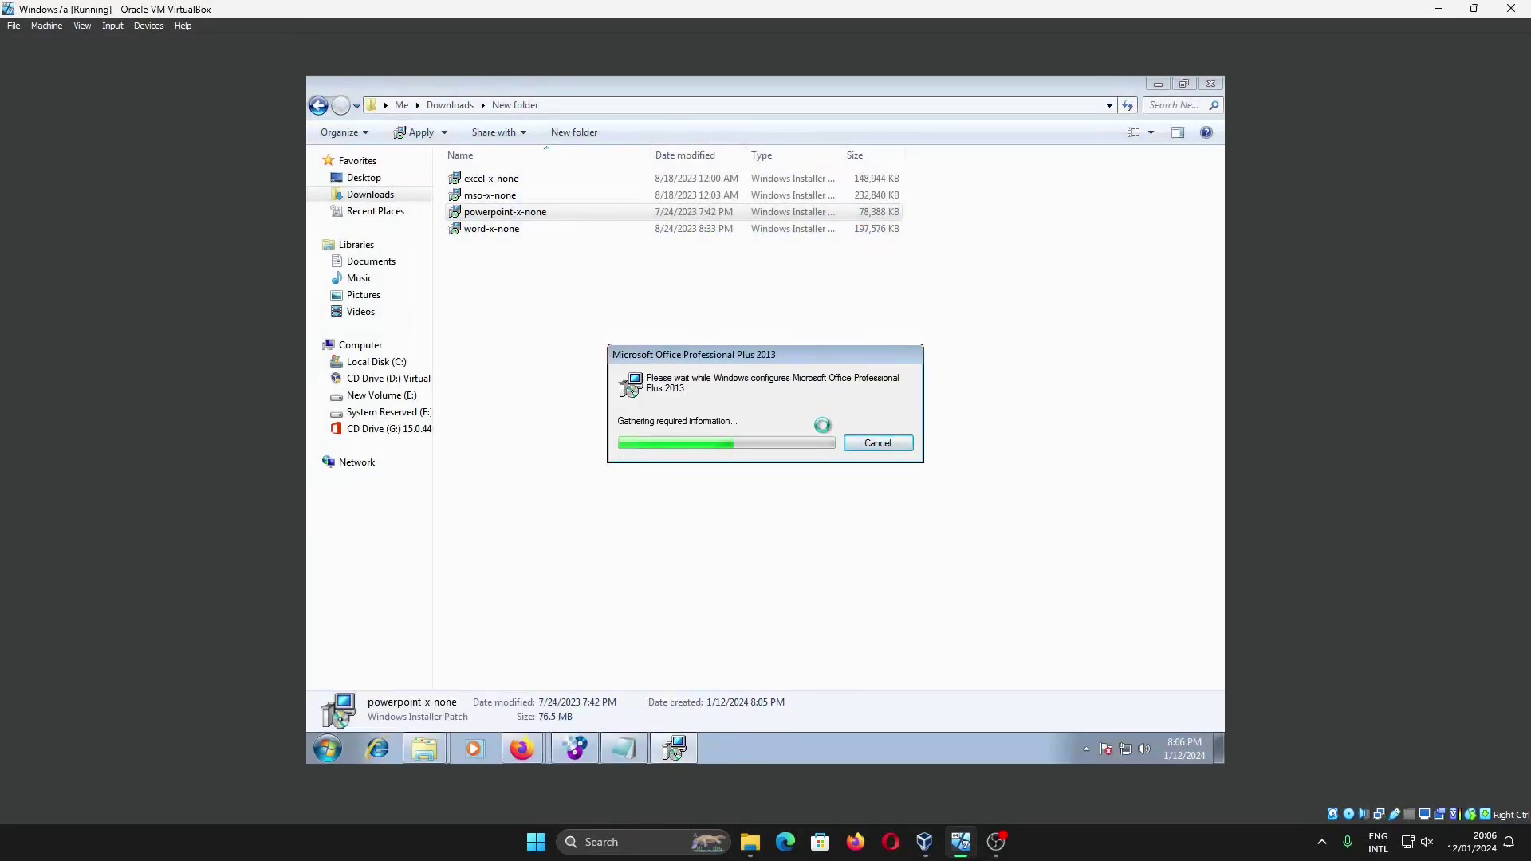
Step: Launch Excel 2013 and add its About version to the Notepad list as xls 2013 (15.0.5589.1000) MSO (15.0.5589.1000)
{"action": "left_click", "coordinate": [327, 749]}
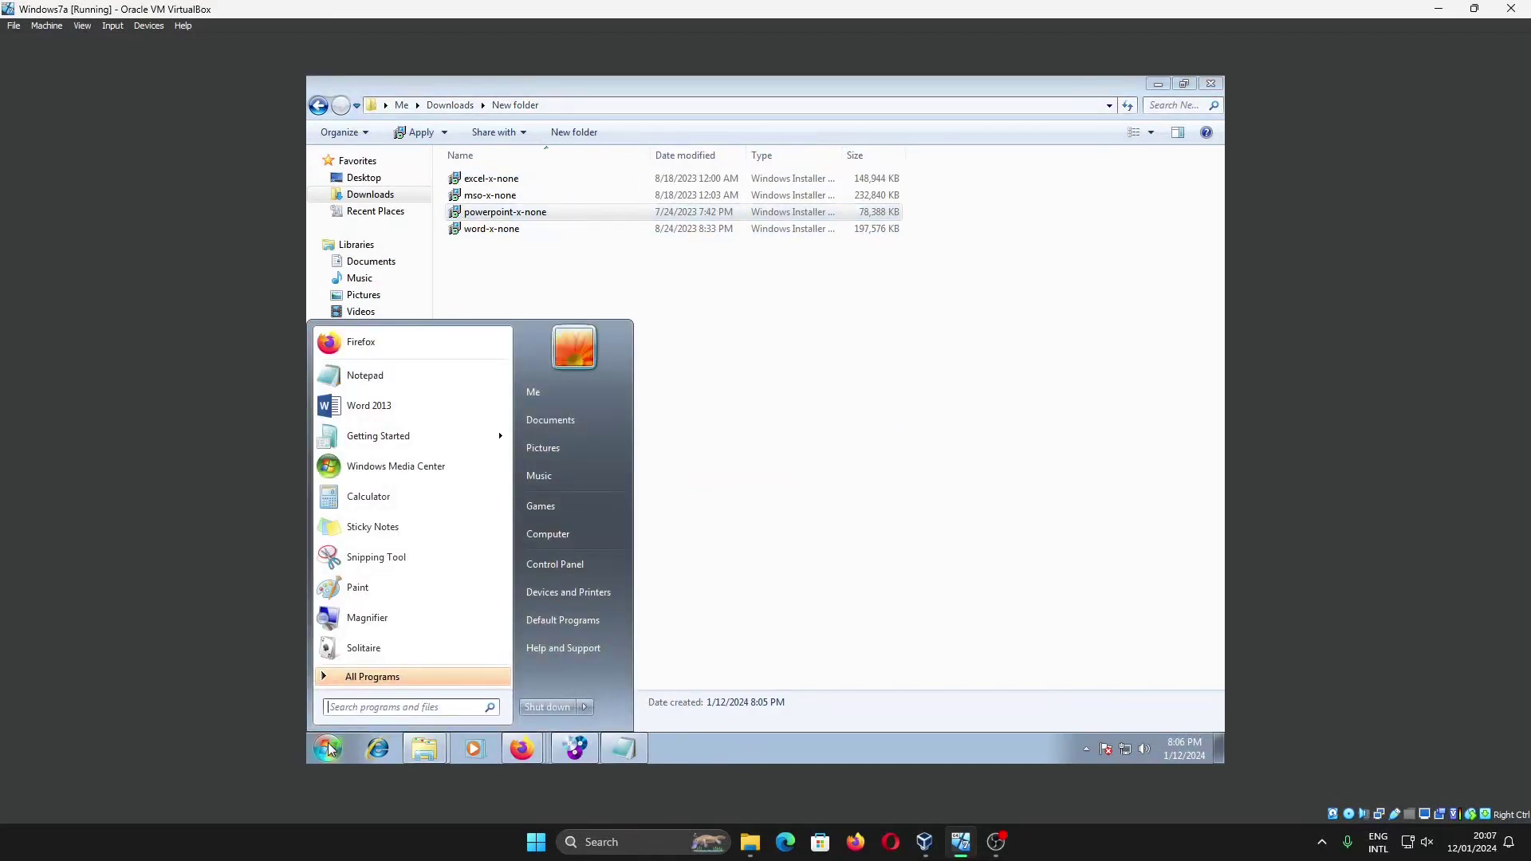
{"action": "type", "text": "excel"}
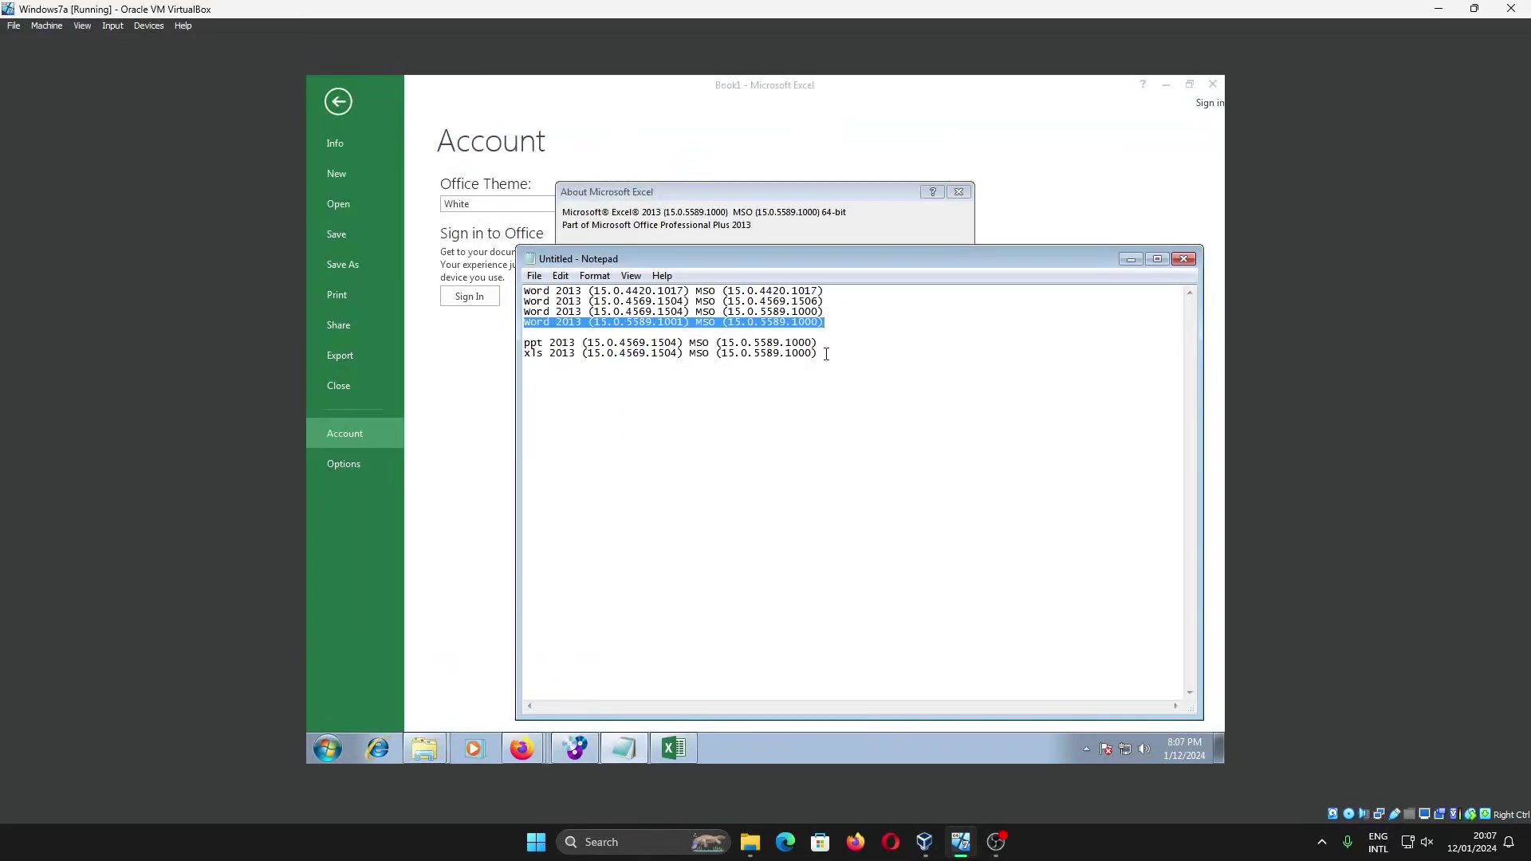
{"action": "left_click", "coordinate": [826, 354]}
{"action": "key", "text": "Return"}
{"action": "type", "text": "word 2013 (15.0.5589.1001) MSO (15.0.5589.1000)"}
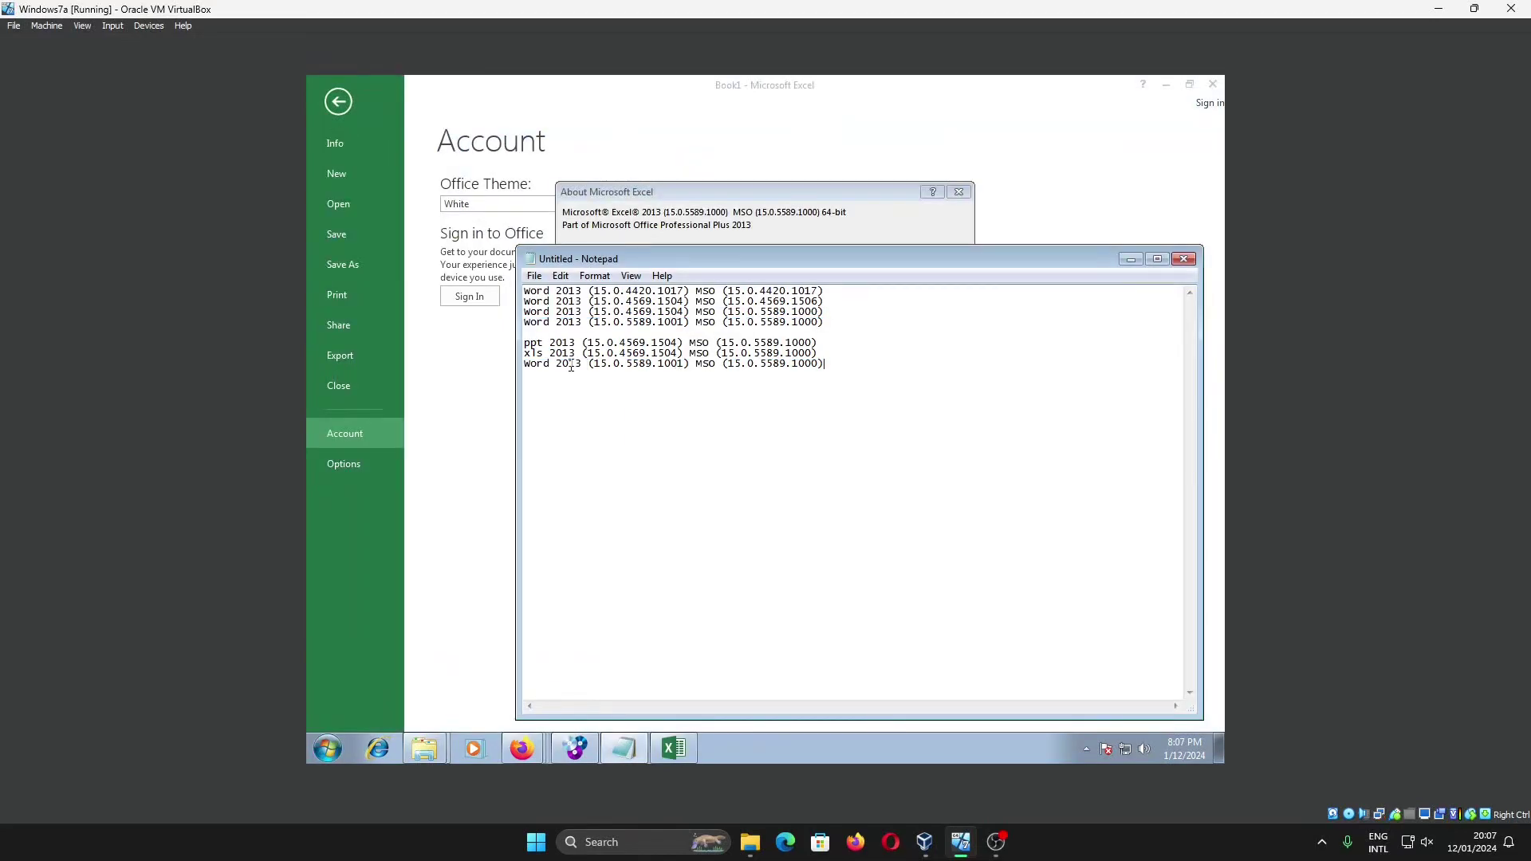
{"action": "double_click", "coordinate": [541, 365]}
{"action": "key", "text": "shift+Left"}
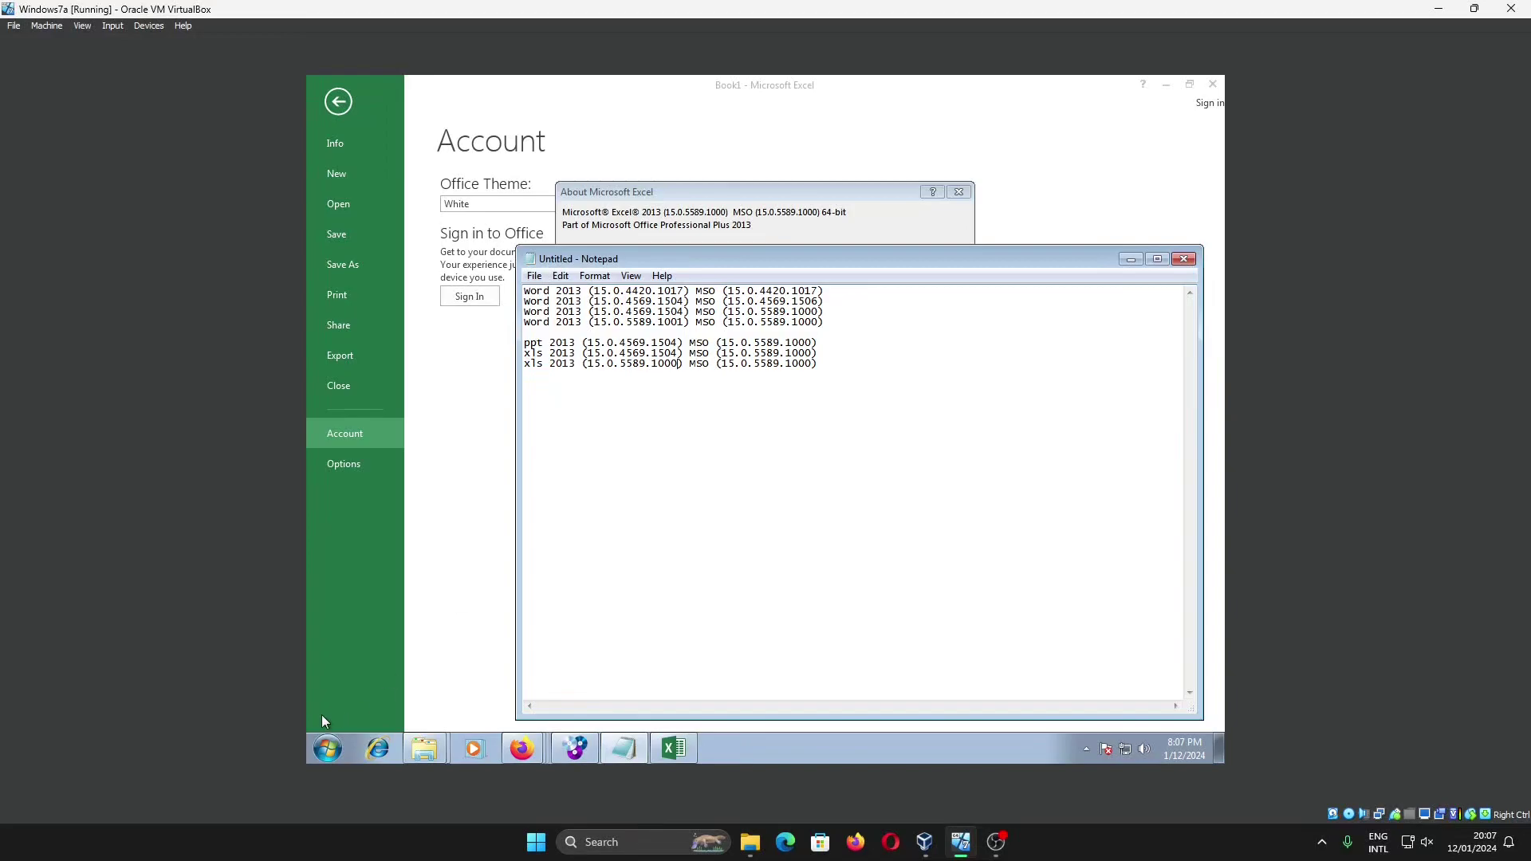
Step: Launch PowerPoint 2013 and add its About version to the Notepad list as ppt 2013 (15.0.5579.1001) MSO (15.0.5589.1000)
{"action": "left_click", "coordinate": [323, 748]}
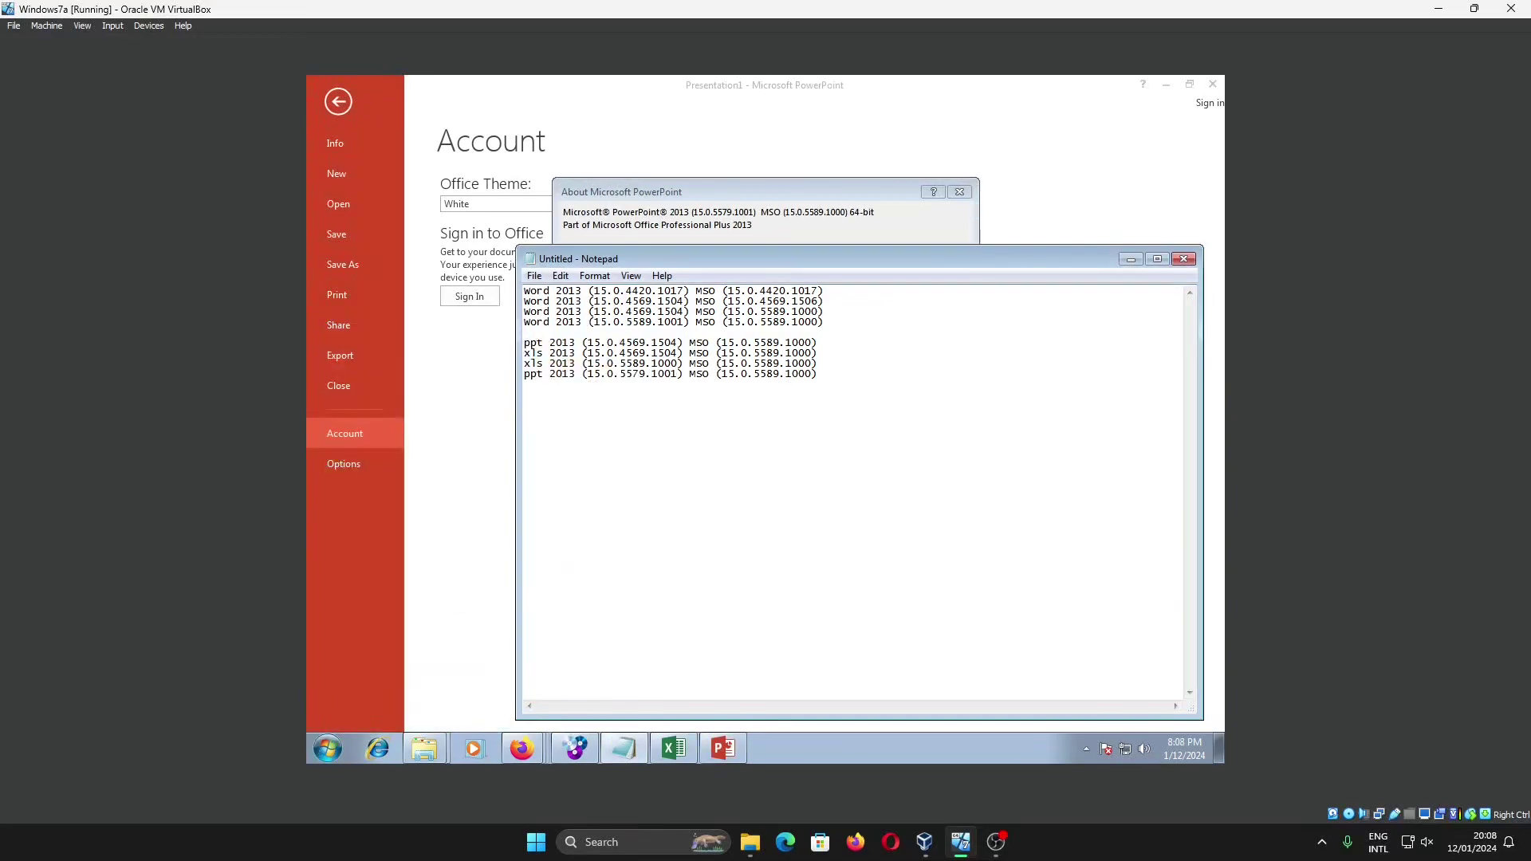